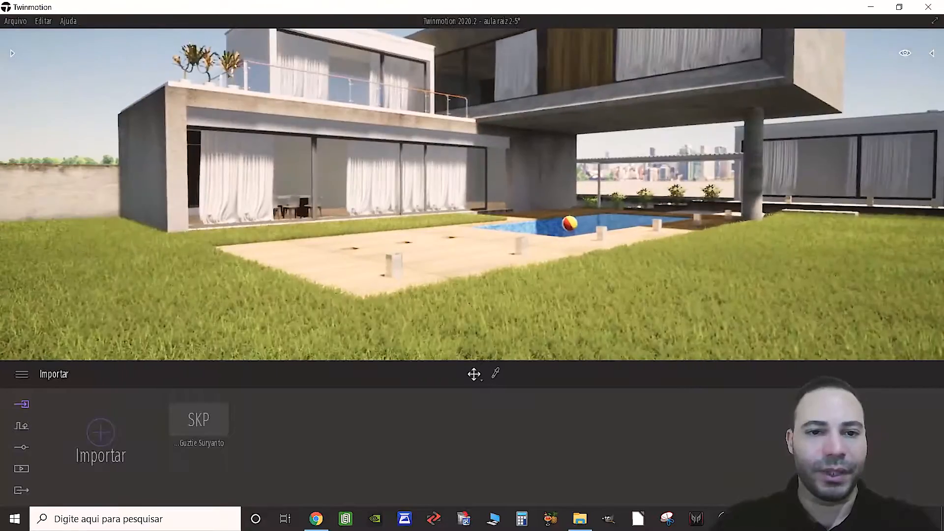
Look over the house exterior, pool area and garden from several viewpoints around the plot.
key("s")
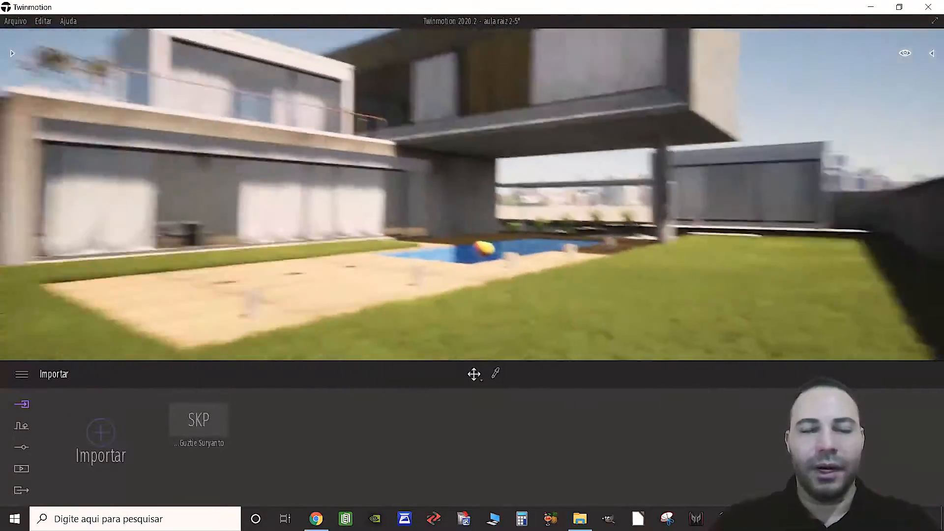
key("w")
key("e")
right_click_drag(213, 255, 121, 254)
key("w")
key("w")
right_click_drag(635, 192, 211, 200)
key("a")
key("w")
key("w")
key("w")
key("w")
right_click_drag(17, 200, 359, 269)
key("s")
key("e")
key("a")
key("a")
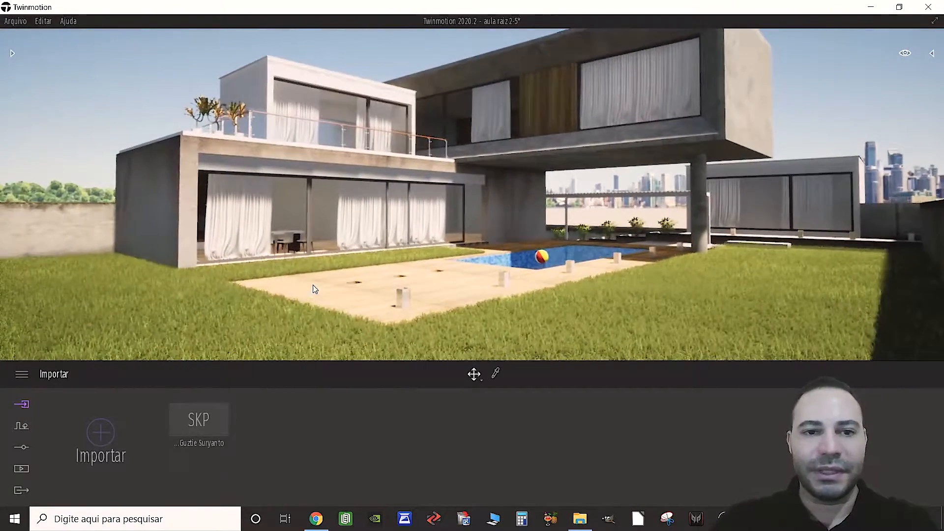
Examine the boundary wall textures and the rough side wall of the house up close.
right_click_drag(325, 278, 105, 285)
key("w")
key("w")
right_click_drag(501, 234, 588, 225)
key("w")
key("d")
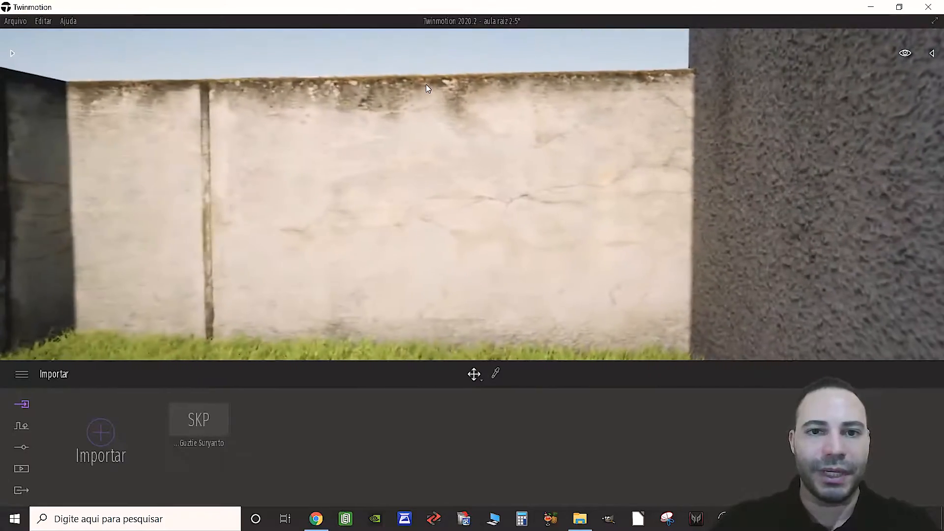
key("s")
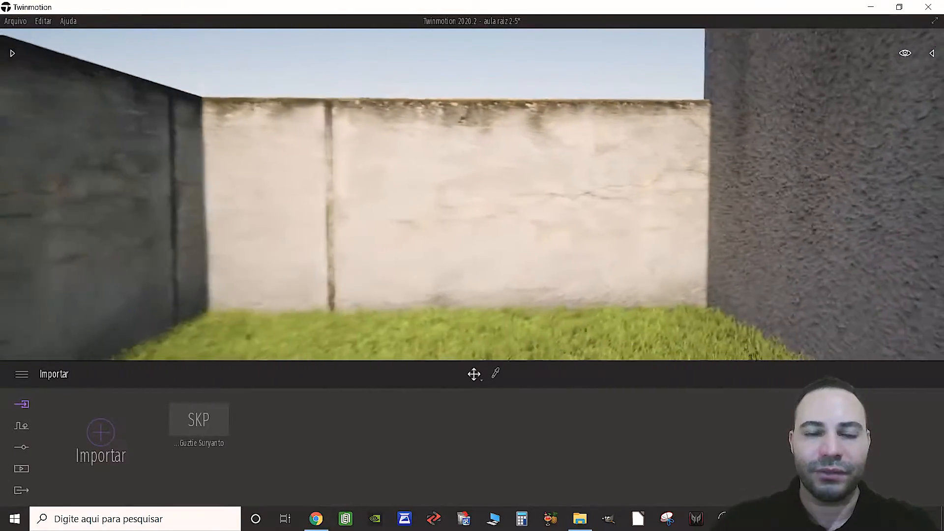
key("s")
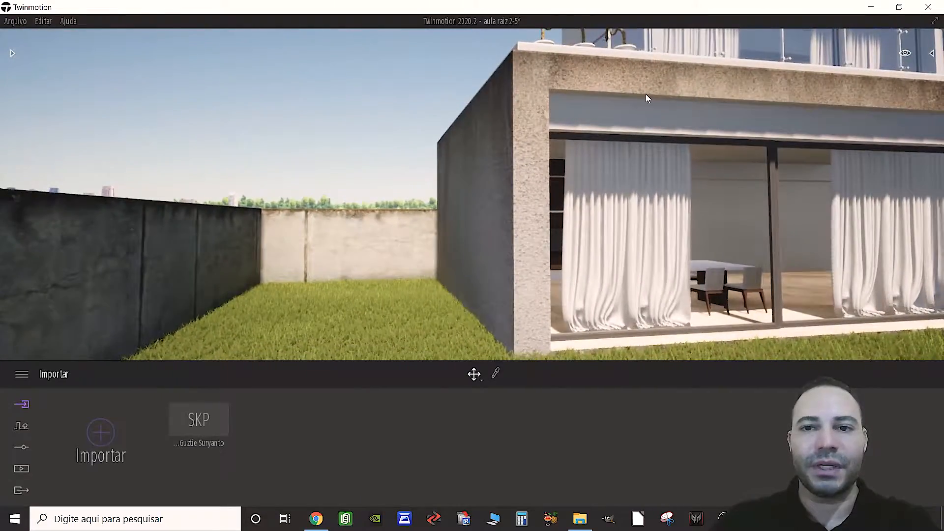
key("a")
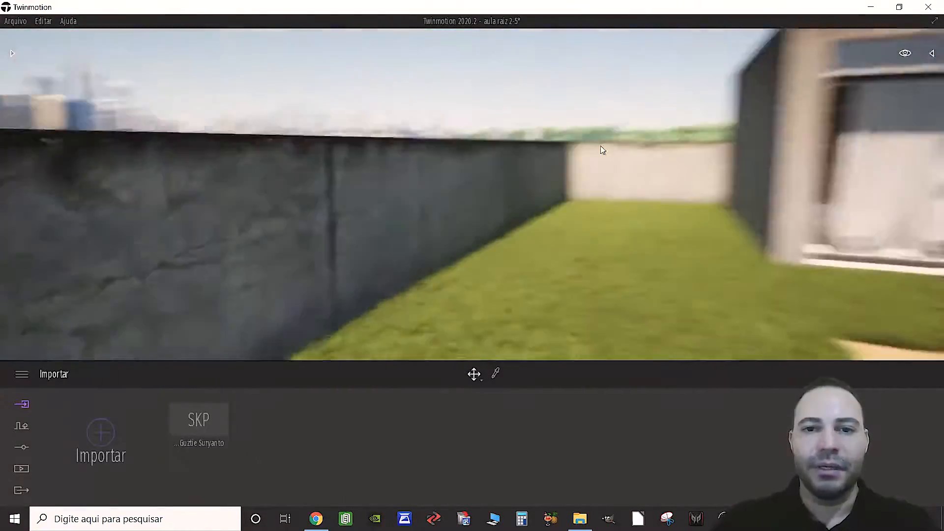
left_click_drag(603, 150, 511, 235)
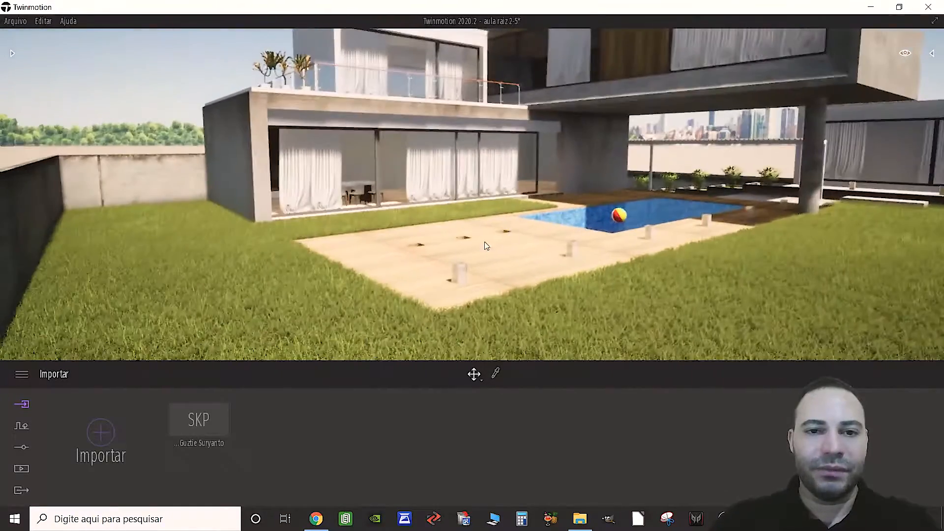
Inspect the wooden pool deck, its square openings and the small posts beside the pool.
scroll(456, 264, "up", 3)
key("w")
right_click_drag(454, 261, 533, 290)
key("w")
key("w")
key("w")
key("s")
right_click_drag(428, 153, 431, 196)
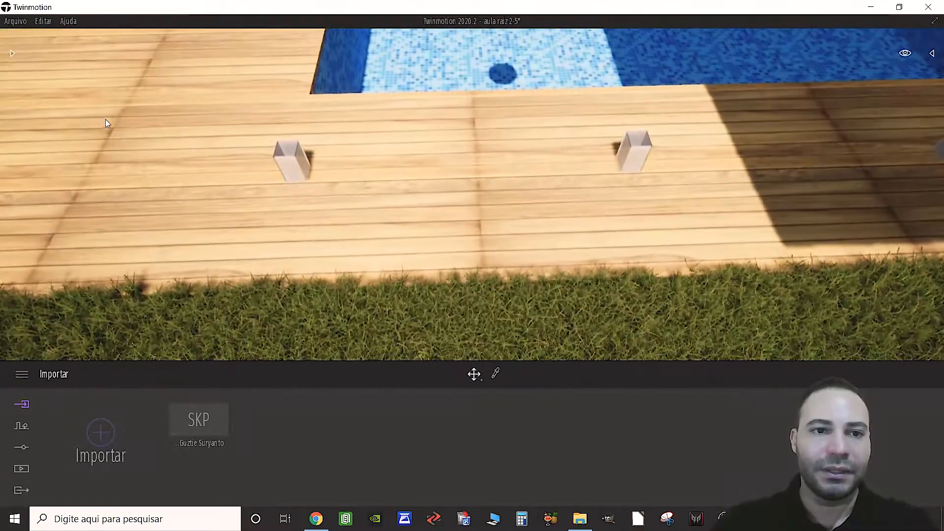
key("a")
right_click_drag(295, 176, 293, 96)
key("s")
key("w")
key("s")
key("w")
key("s")
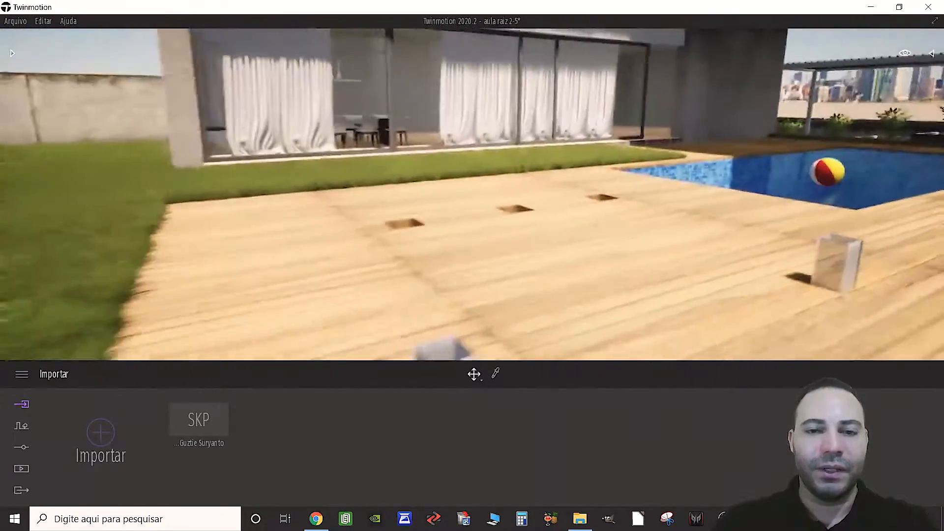
key("s")
key("d")
key("w")
key("s")
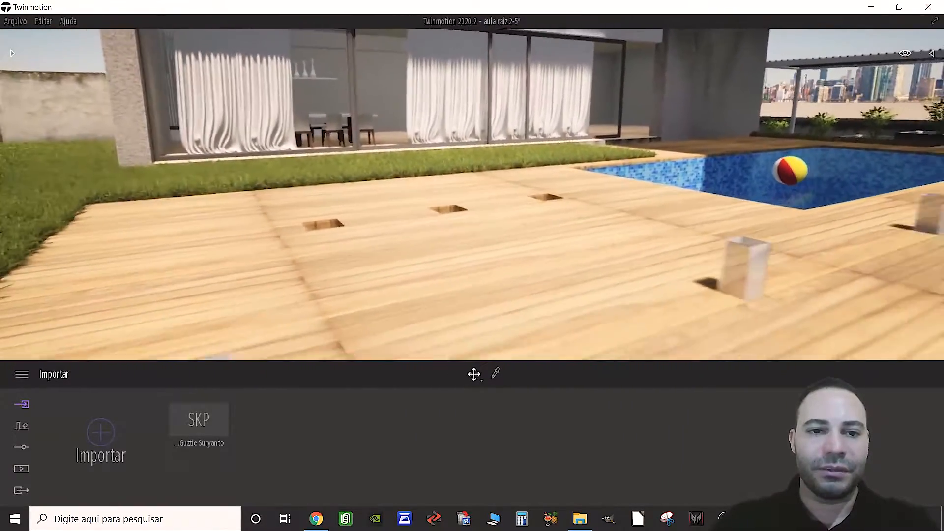
Sample the wooden pool deck's material to open the plank_kayu settings.
key("w")
key("q")
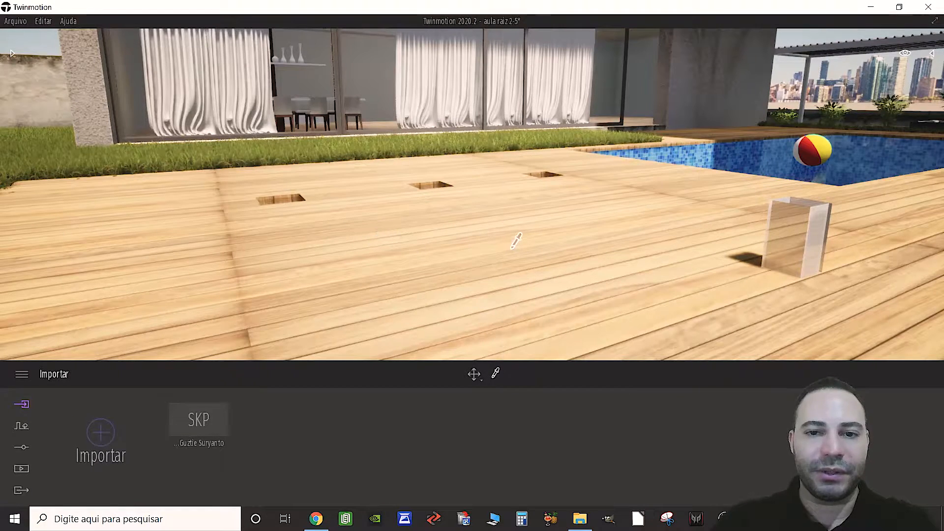
left_click(530, 268)
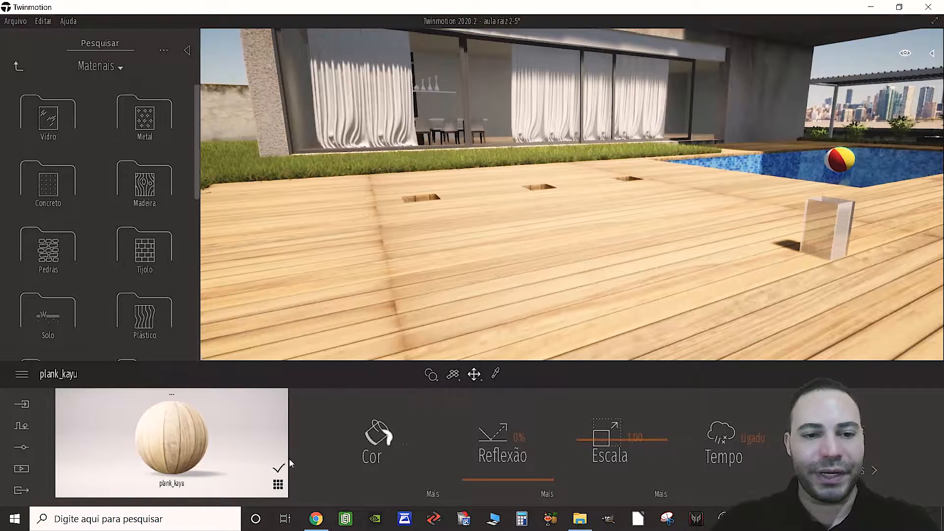
Examine the plank_kayu deck surface at a low angle in front of the curtained windows.
right_click_drag(572, 194, 562, 175)
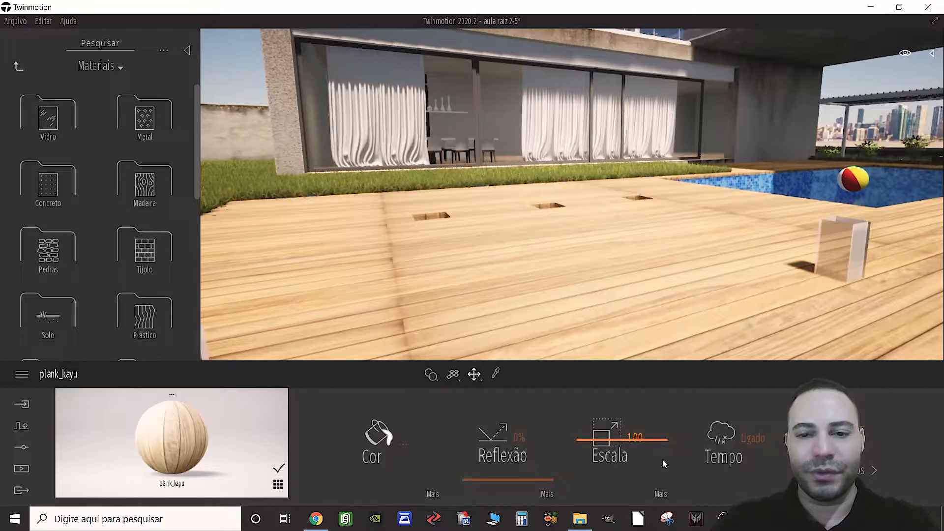
key("w")
right_click_drag(662, 314, 620, 281)
mouse_move(532, 276)
right_mouse_down()
mouse_move(560, 244)
mouse_move(555, 278)
mouse_move(524, 263)
right_mouse_up()
key("s")
key("w")
key("s")
key("w")
key("s")
key("w")
key("s")
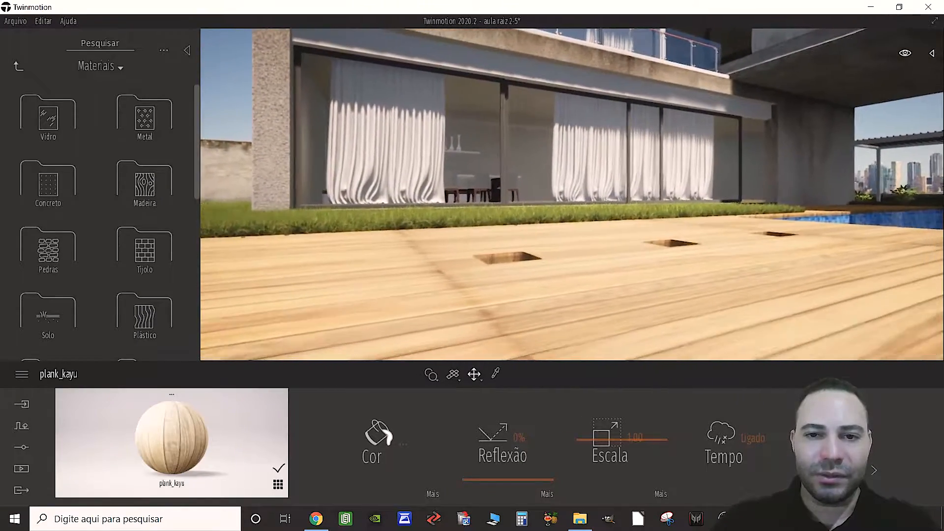
Set the reflection of the plank_kayu deck material to 100%.
key("e")
key("s")
key("q")
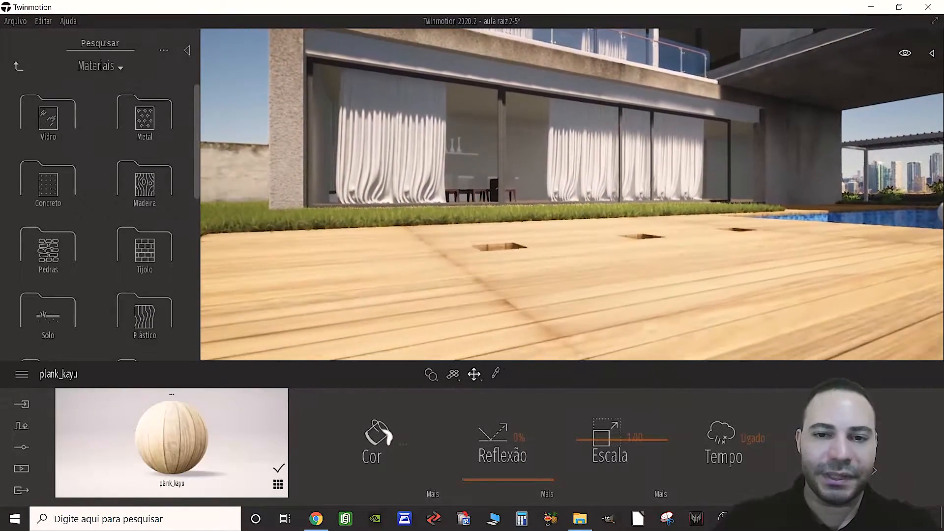
key("a")
left_click_drag(515, 470, 514, 426)
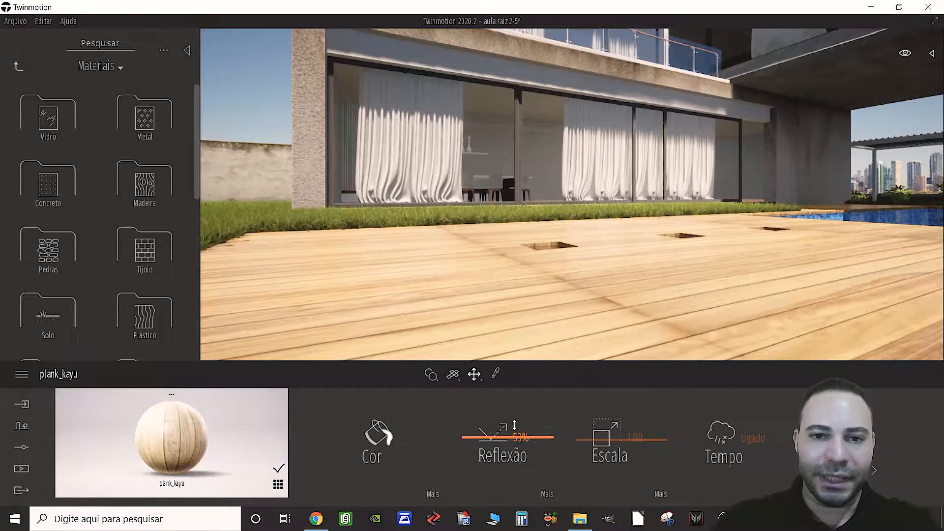
Inspect how the deck reflects the curtains and house facade from different angles and heights.
right_click_drag(639, 265, 640, 244)
key("e")
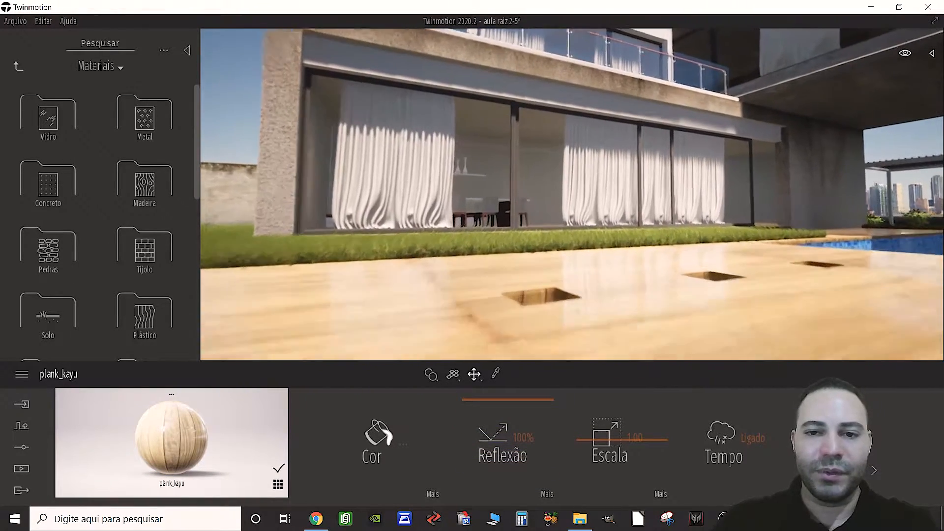
key("q")
key("s")
key("w")
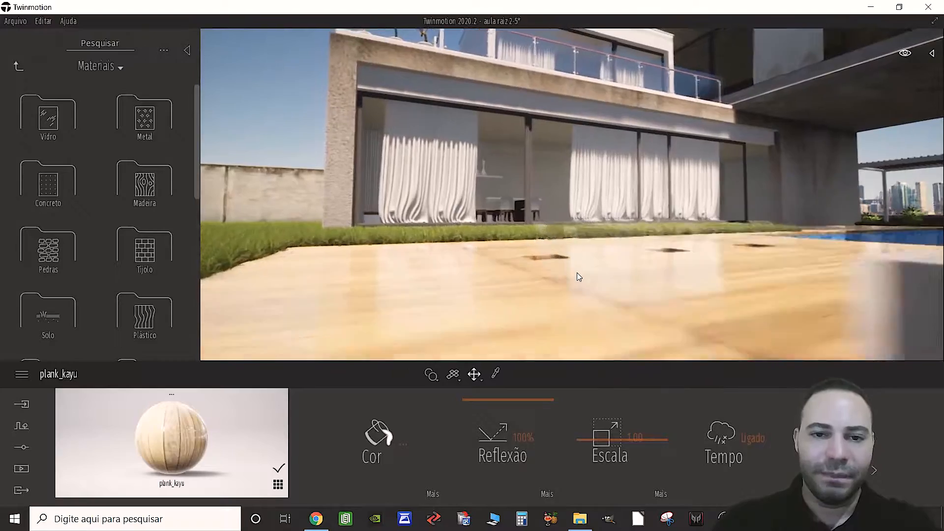
right_click_drag(577, 276, 577, 268)
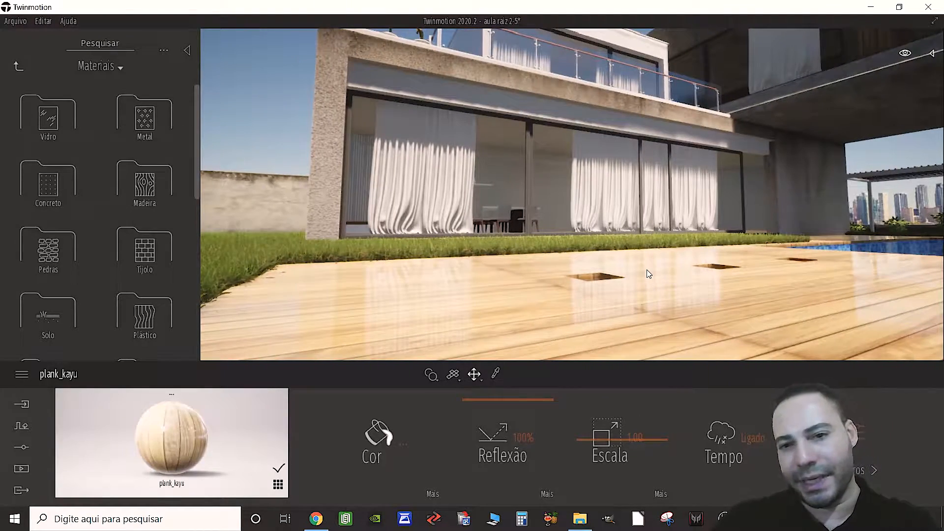
key("d")
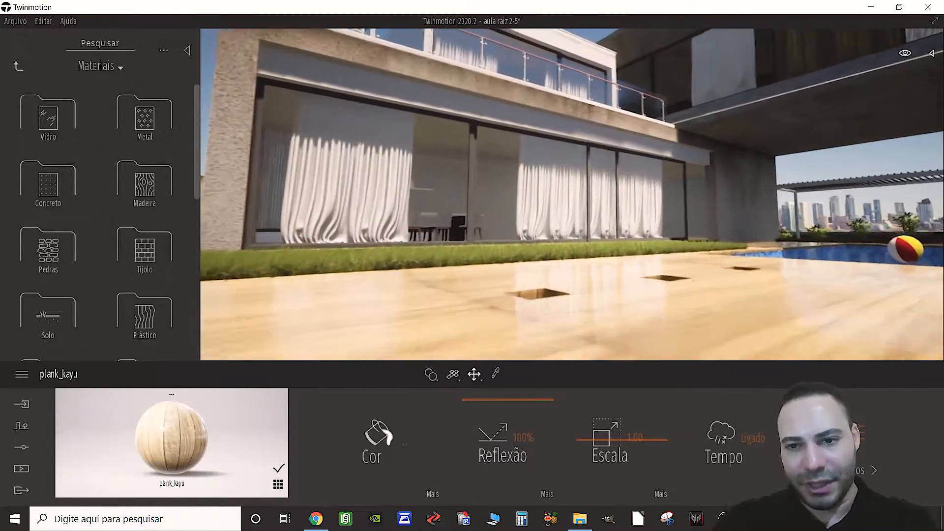
key("w")
right_click_drag(578, 268, 561, 260)
key("s")
key("q")
key("q")
key("a")
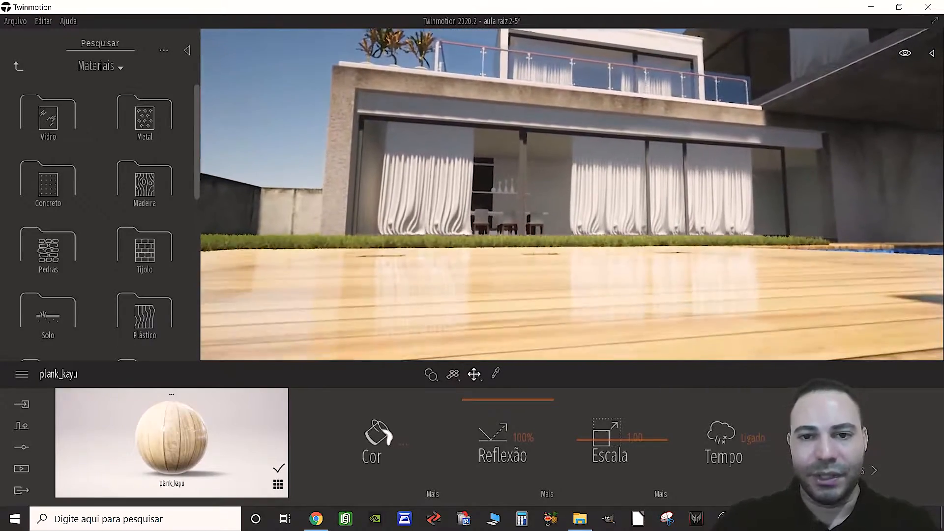
key("a")
key("w")
right_click_drag(560, 261, 598, 283)
key("e")
key("a")
key("w")
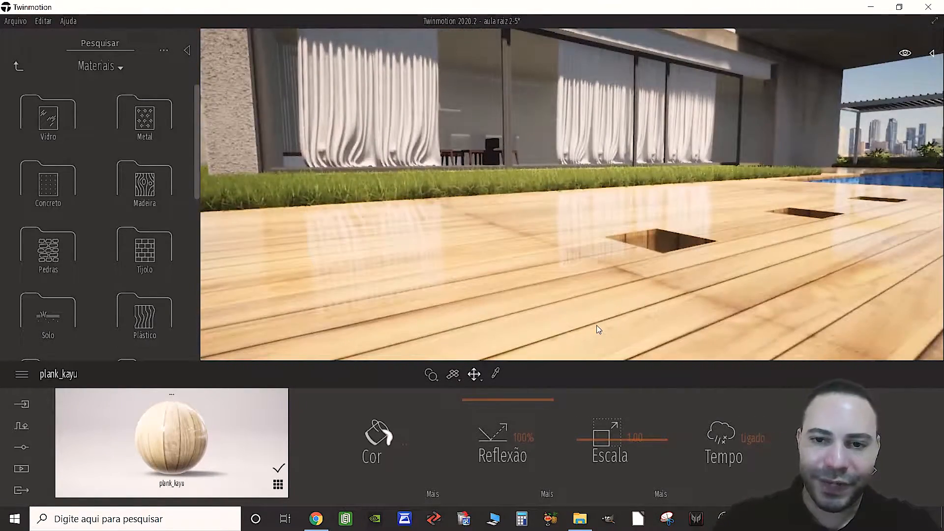
Examine the deck's reflections and plank joints around the square openings near the lawn strip.
key("s")
right_click_drag(595, 326, 612, 302)
key("e")
key("q")
key("e")
key("w")
key("w")
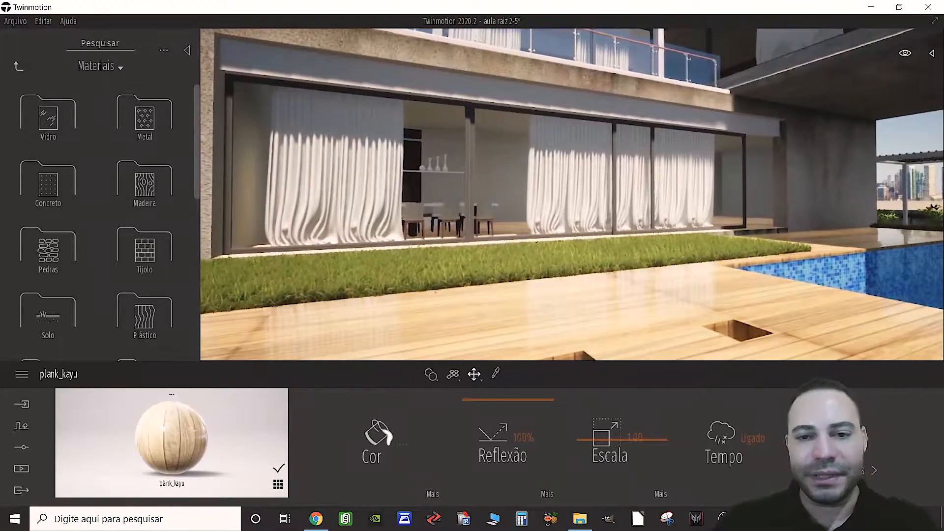
key("s")
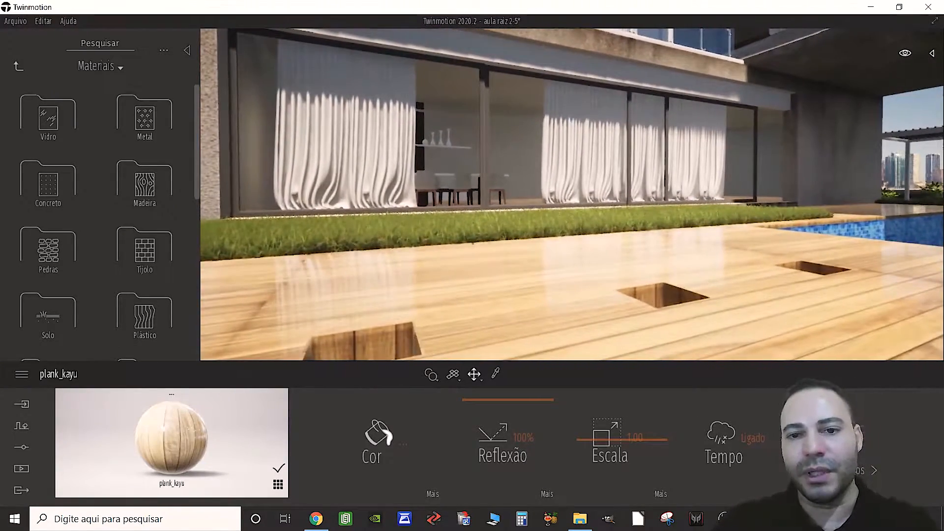
key("d")
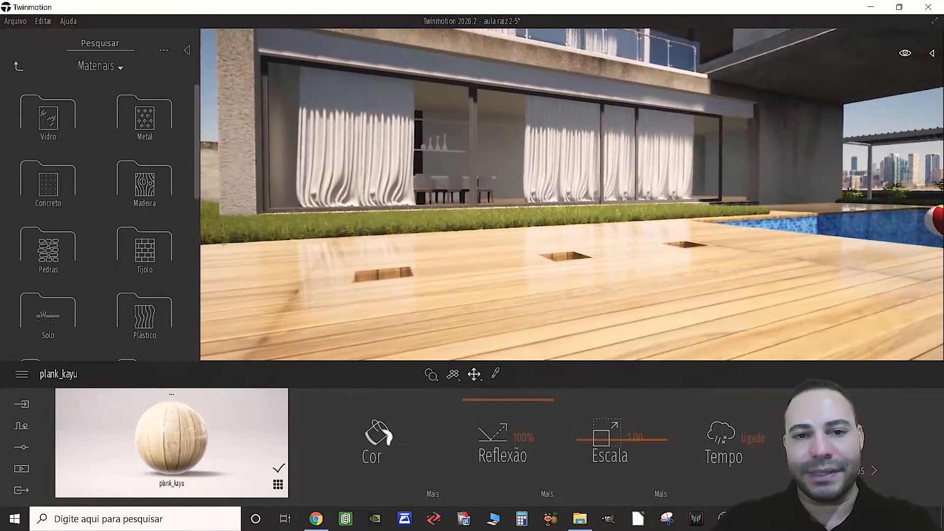
key("w")
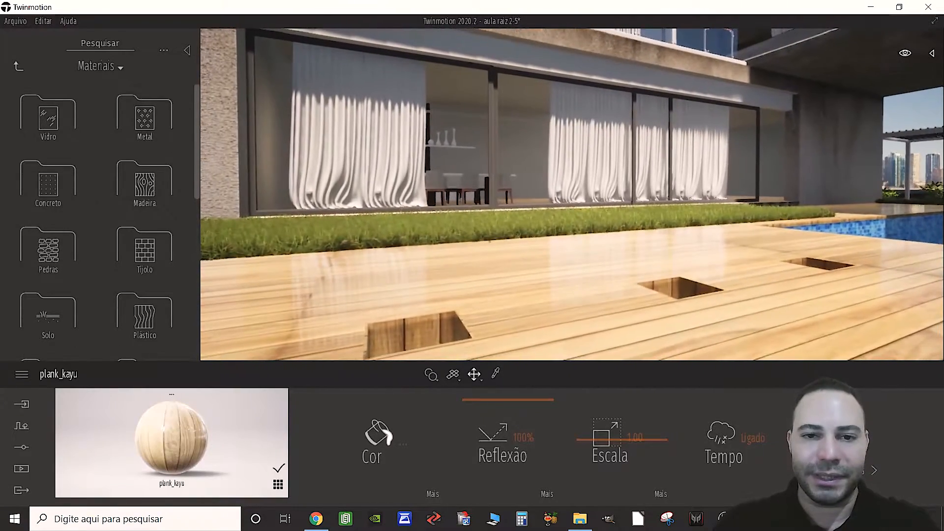
right_click_drag(573, 324, 575, 313)
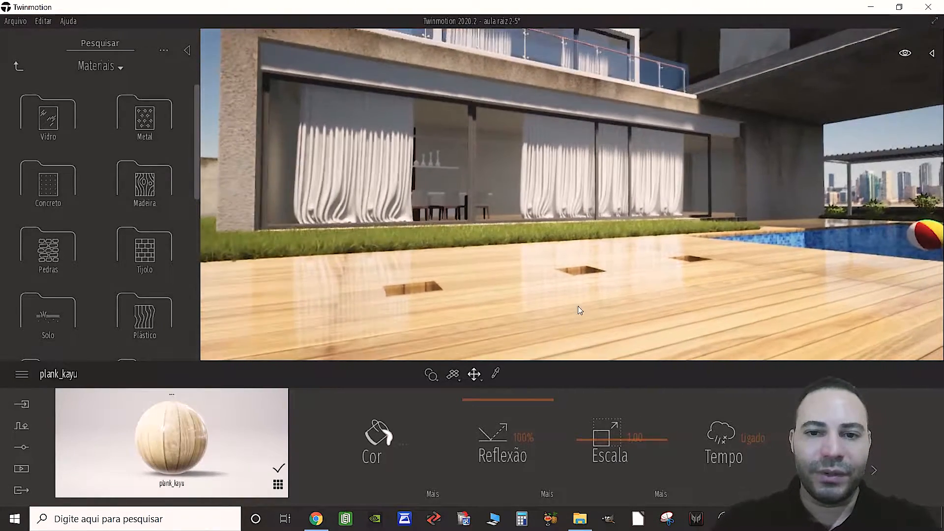
key("s")
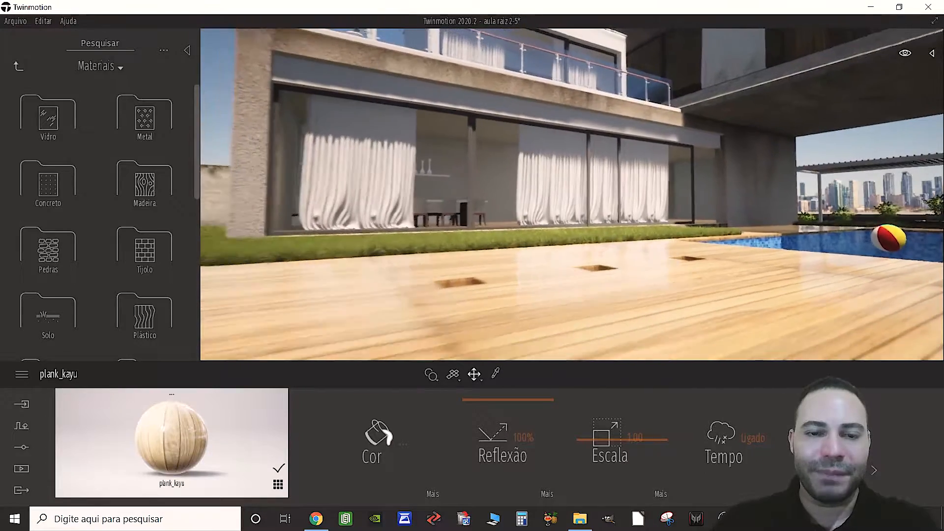
key("w")
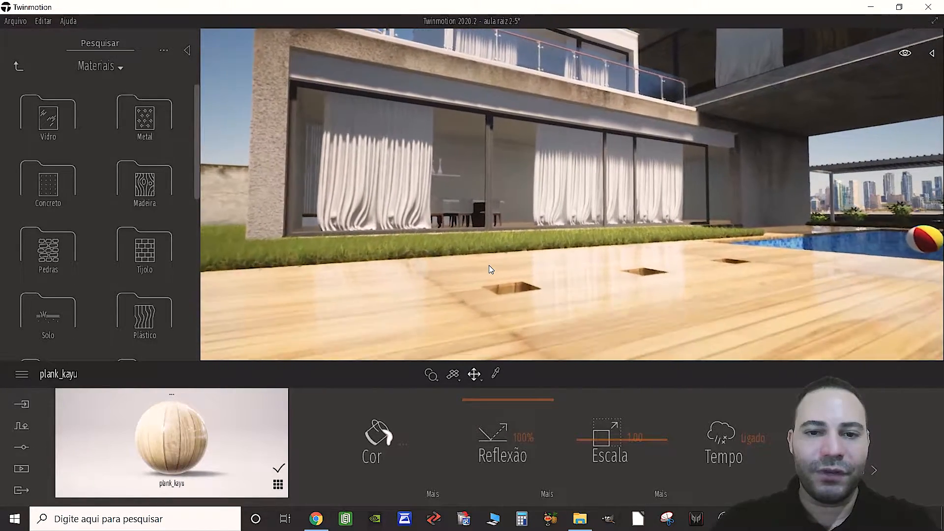
key("s")
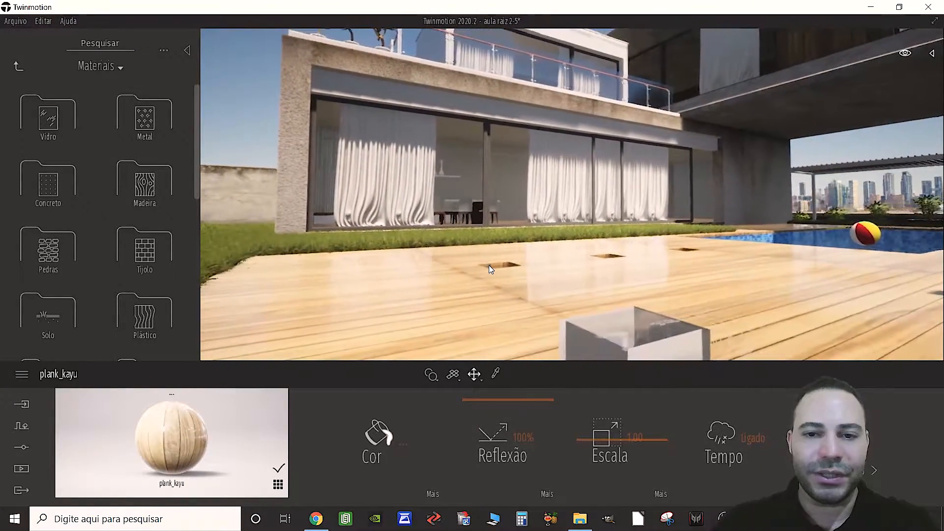
key("w")
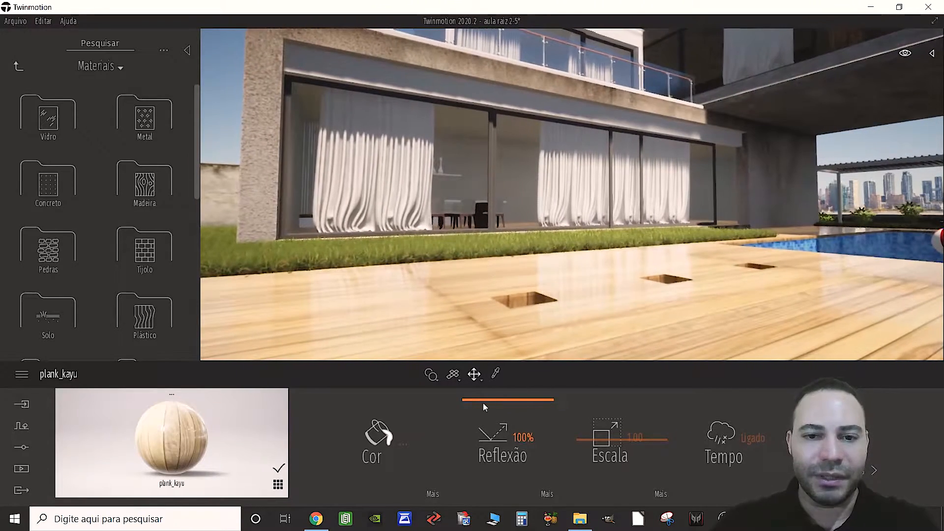
Copy the decking_pool02.jpg colour texture of the plank_kayu deck material.
key("s")
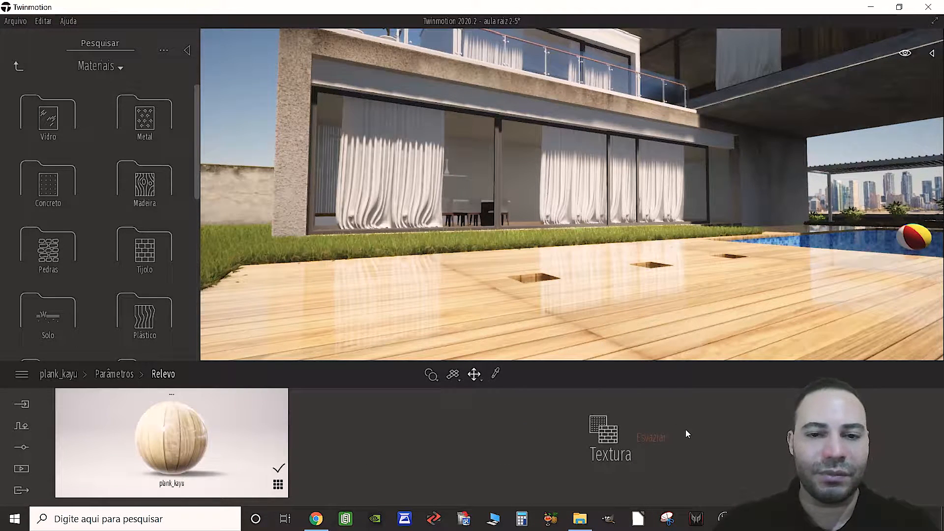
mouse_move(440, 303)
right_mouse_down()
mouse_move(444, 290)
mouse_move(442, 300)
right_mouse_up()
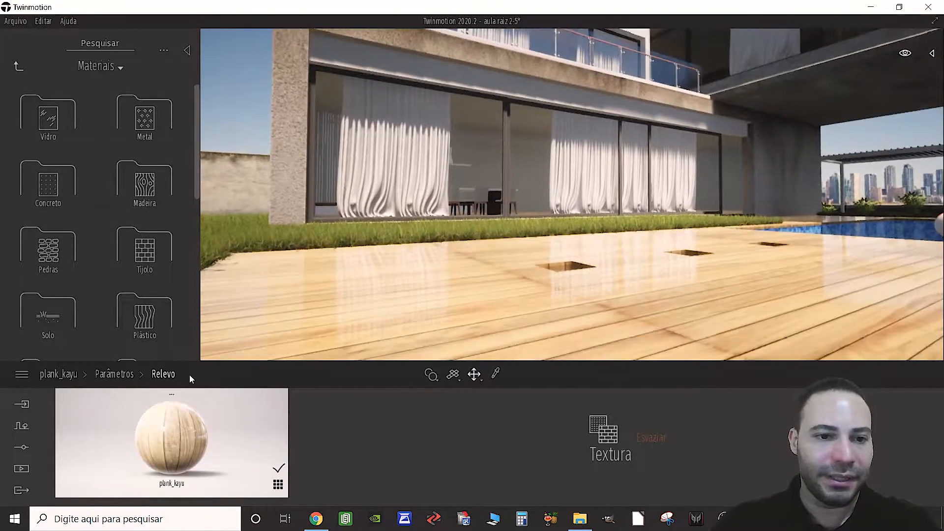
left_click(107, 376)
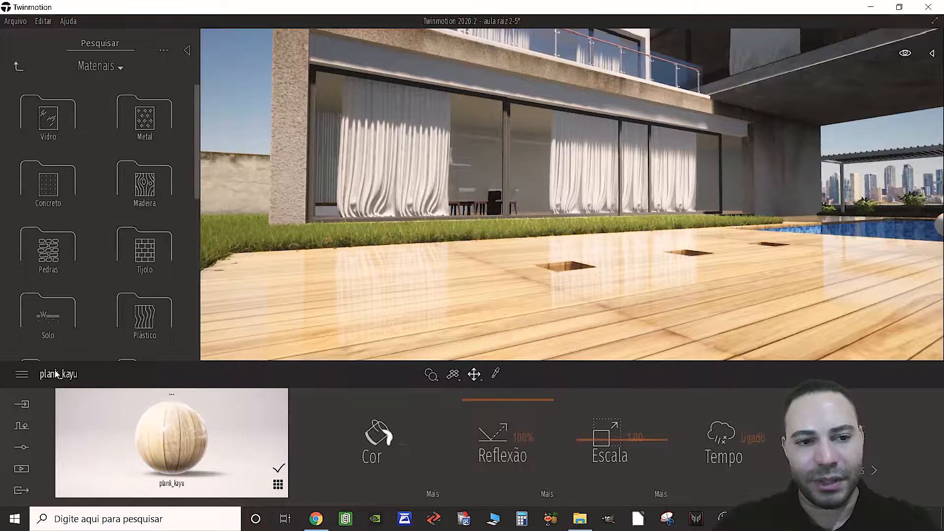
left_click(428, 497)
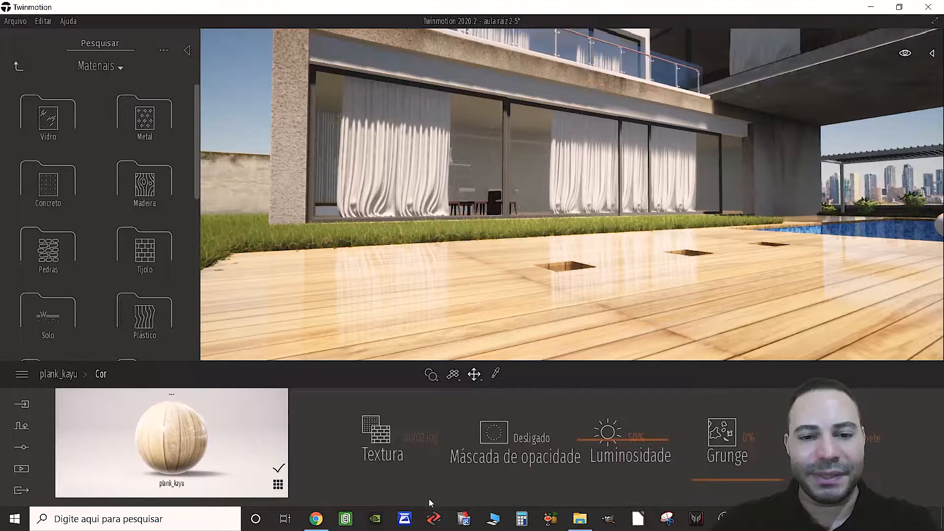
left_click(423, 441)
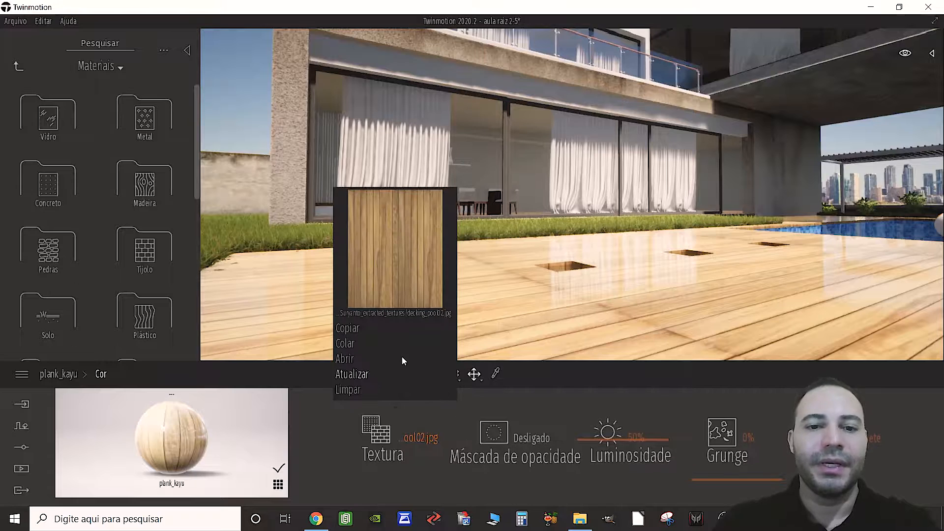
left_click(353, 332)
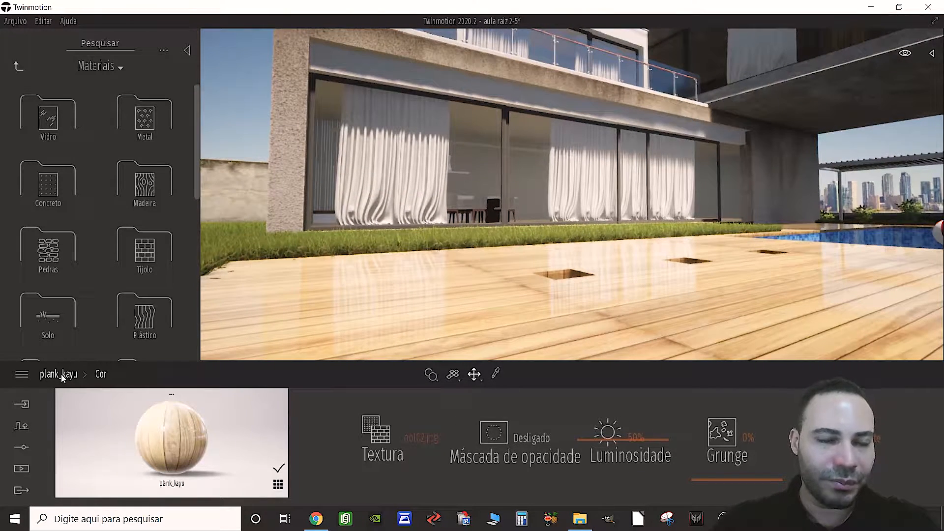
Paste the copied decking texture into the reflection texture slot of the plank_kayu material.
left_click(61, 373)
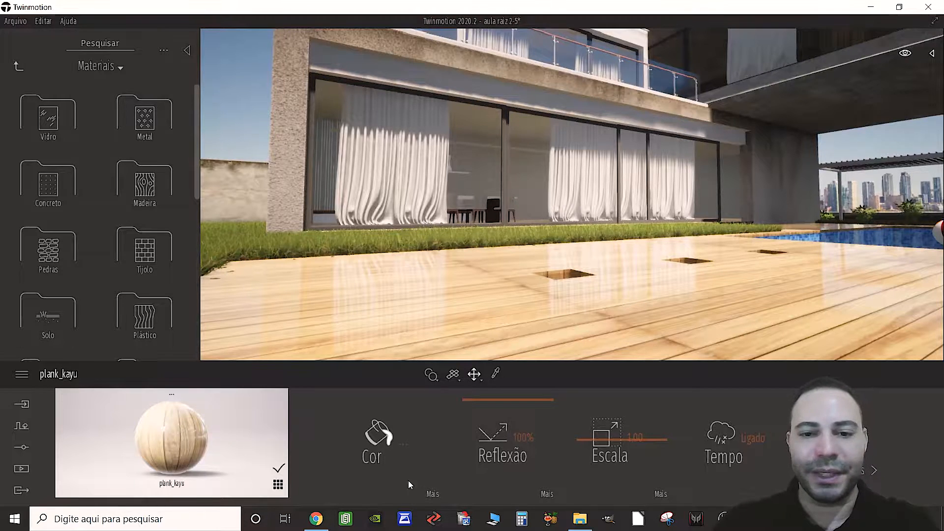
left_click(547, 494)
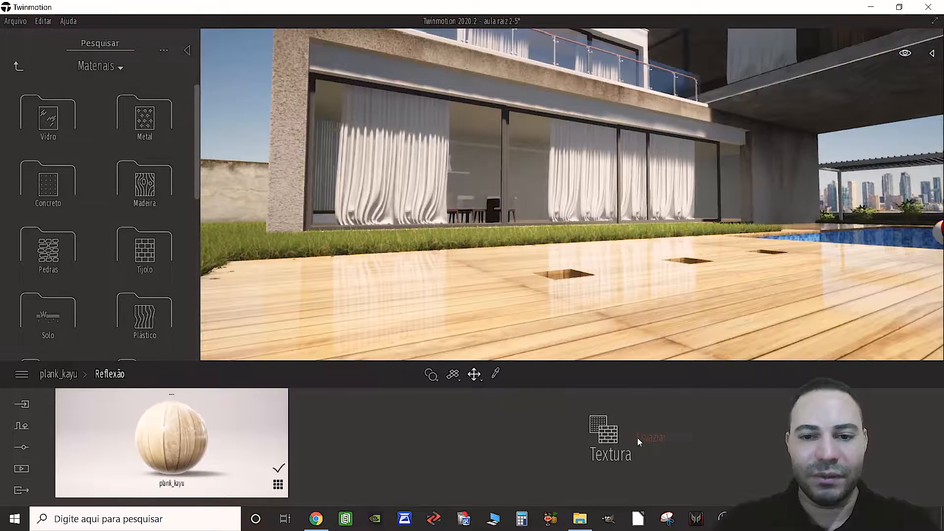
left_click(622, 406)
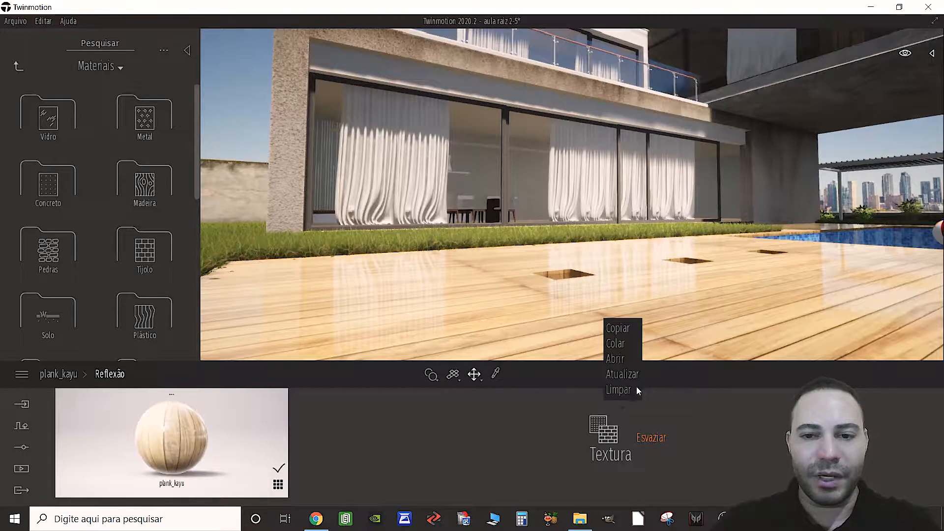
left_click(623, 344)
Try a lower reflection on the plank_kayu deck and compare how it mirrors the curtained facade.
mouse_move(572, 206)
right_mouse_down()
mouse_move(582, 201)
mouse_move(577, 194)
mouse_move(570, 206)
right_mouse_up()
key("w")
key("s")
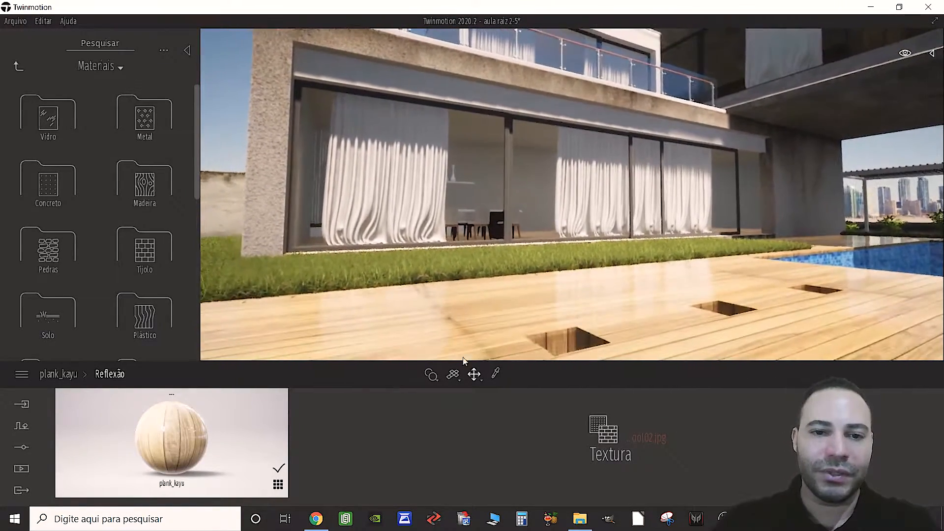
left_click_drag(488, 402, 492, 463)
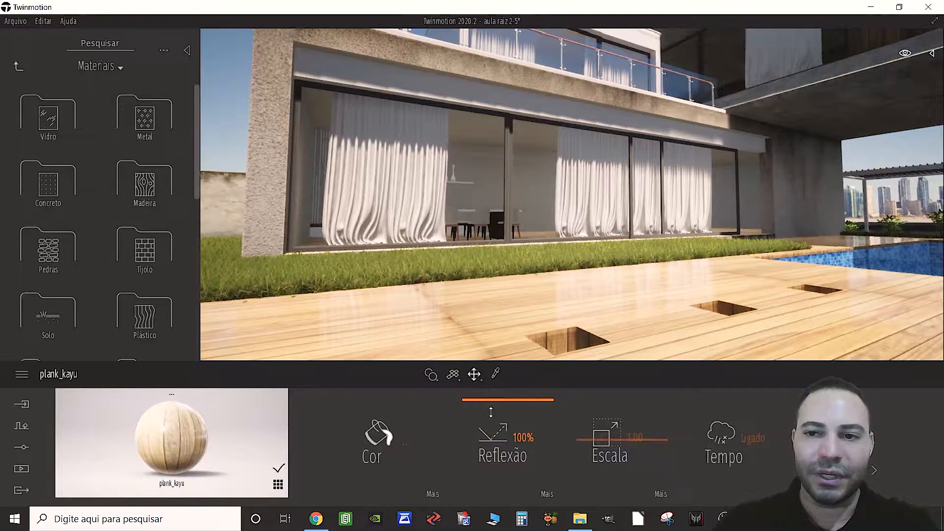
right_click_drag(499, 359, 499, 313)
key("s")
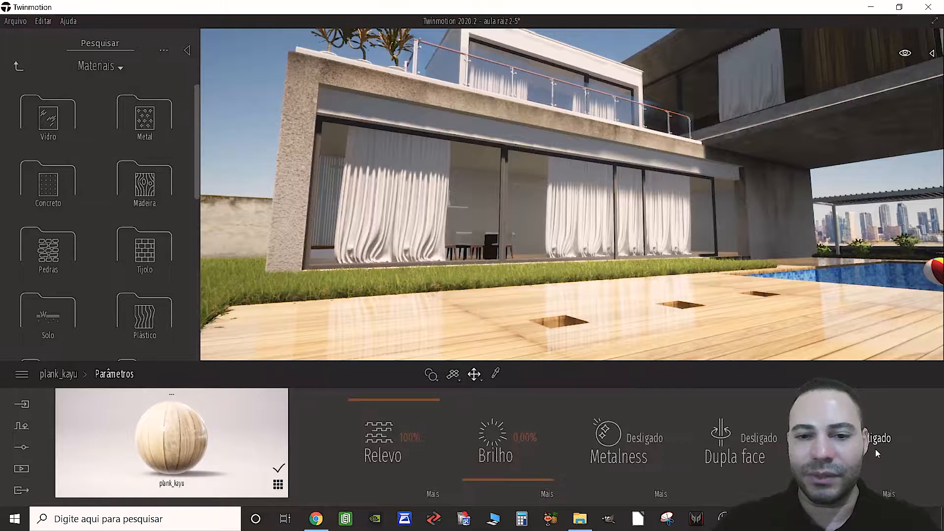
Paste the copied decking texture into the relief (Relevo) texture slot of the plank_kayu material.
left_click(431, 494)
left_click(658, 442)
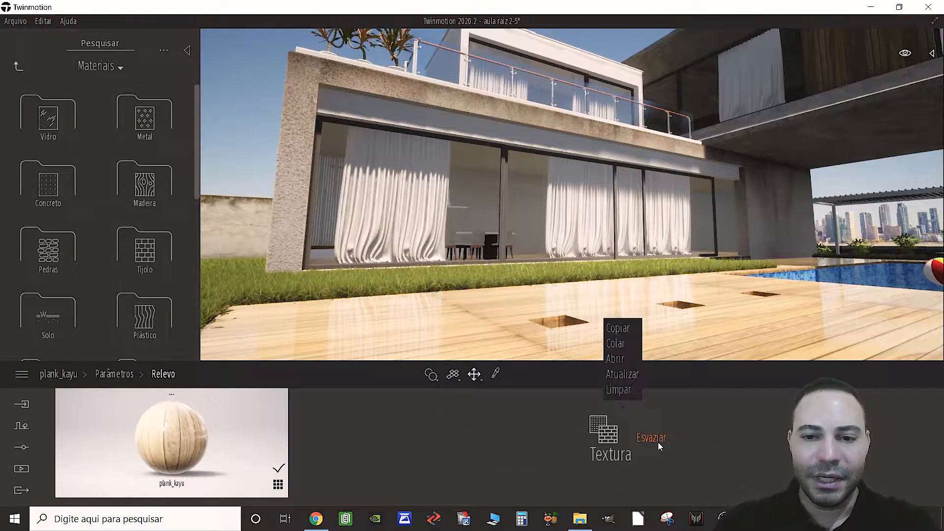
left_click(624, 346)
Set the relief (Relevo) of the plank_kayu material to 20%, judging it on the upper-floor wood panel.
middle_click_drag(623, 346, 585, 344)
right_click_drag(585, 344, 700, 295)
key("w")
right_click_drag(572, 194, 585, 240)
right_click_drag(572, 195, 526, 195)
left_click(118, 374)
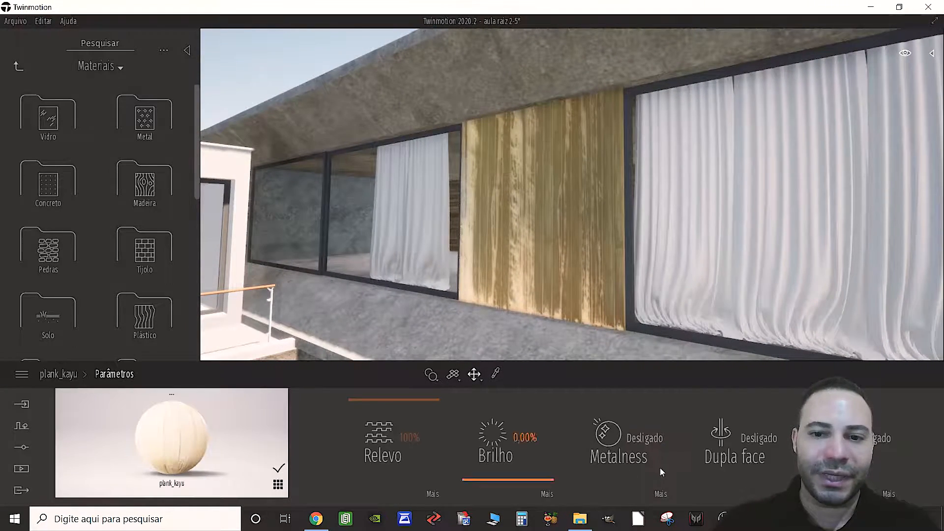
left_click_drag(385, 401, 382, 457)
mouse_move(482, 287)
right_mouse_down()
mouse_move(426, 284)
mouse_move(494, 290)
right_mouse_up()
left_click_drag(379, 456, 379, 465)
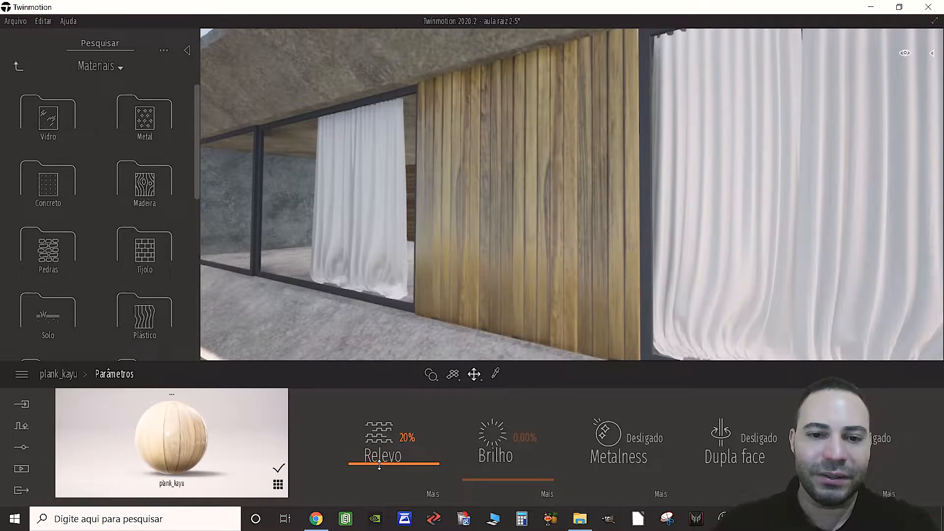
Set the reflection of the plank_kayu material to 27% and check it on the wood panel and pool deck.
left_click(62, 374)
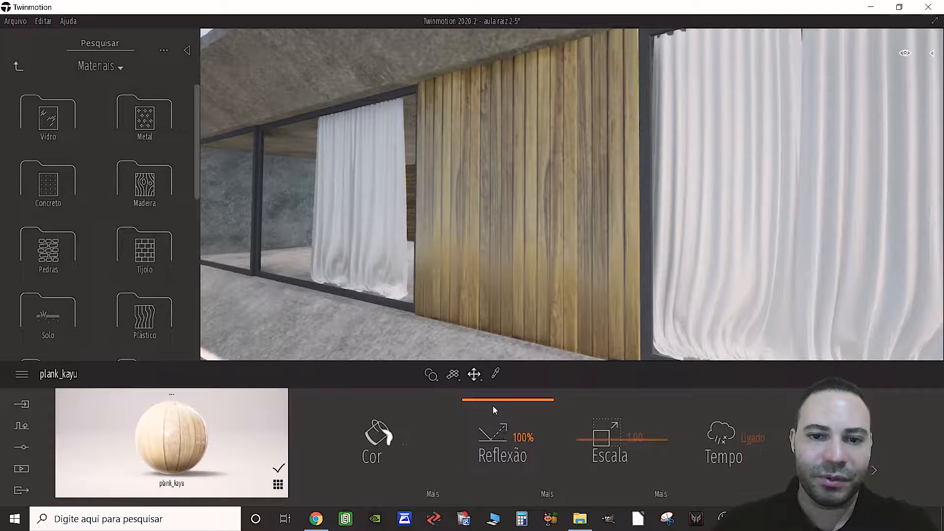
left_click_drag(489, 399, 479, 458)
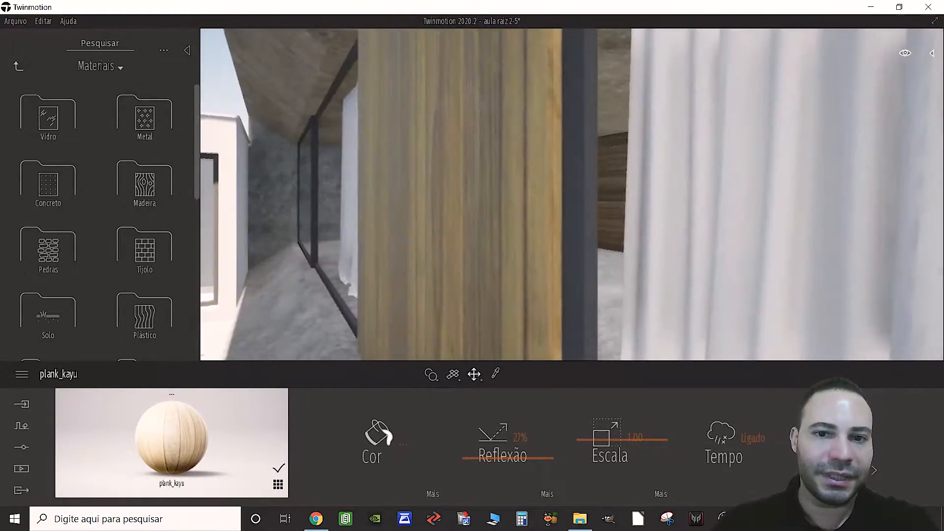
key("s")
right_click_drag(572, 194, 425, 221)
key("q")
key("w")
key("q")
key("w")
key("s")
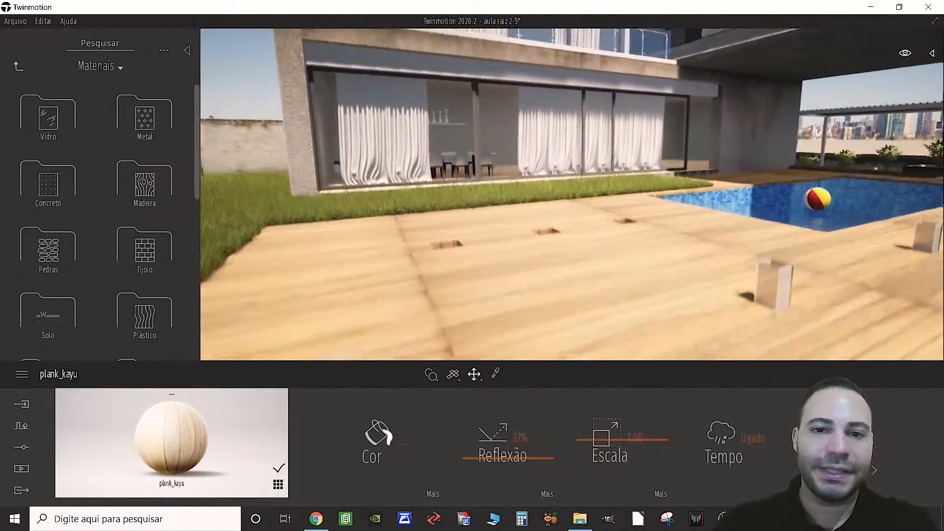
key("e")
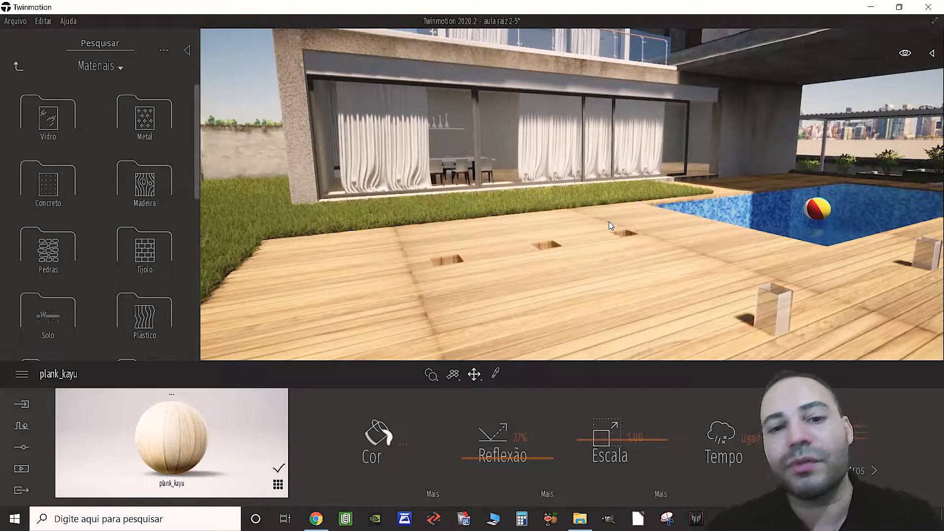
Examine the deck's wood grain, joints and reflections near and far between the lawn and the pool.
mouse_move(478, 265)
right_mouse_down()
mouse_move(479, 255)
mouse_move(461, 260)
mouse_move(478, 258)
right_mouse_up()
key("w")
key("s")
key("w")
key("s")
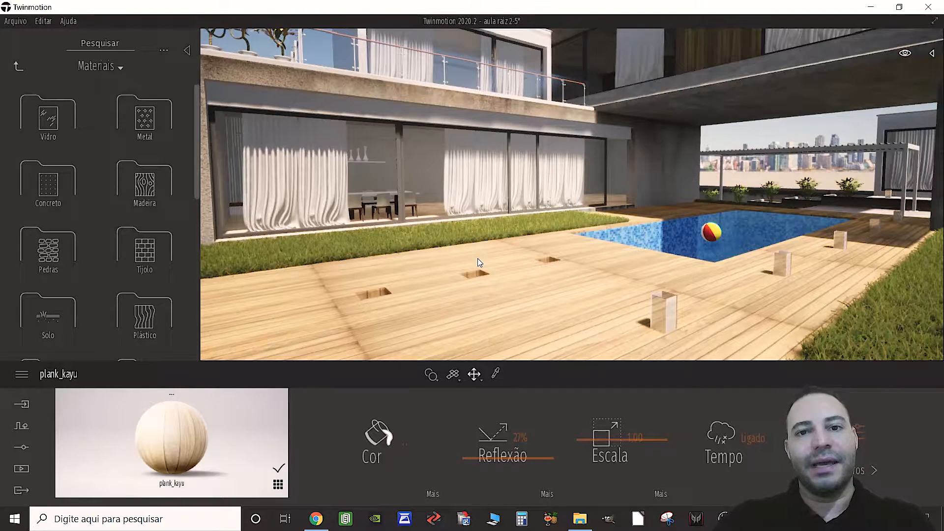
key("s")
key("a")
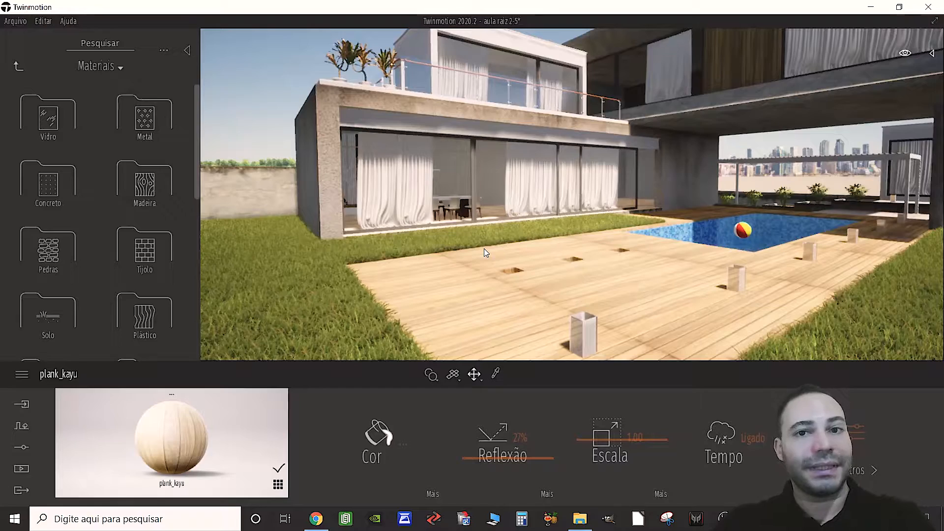
key("a")
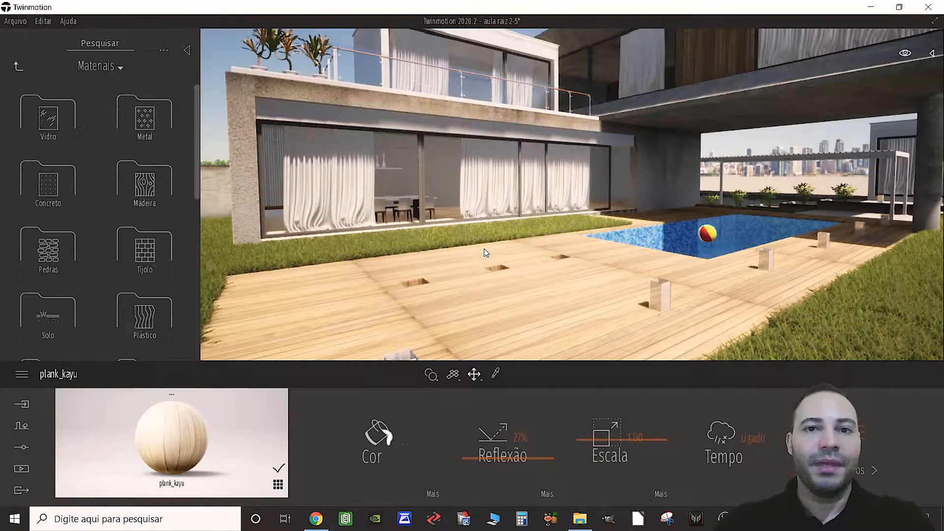
key("w")
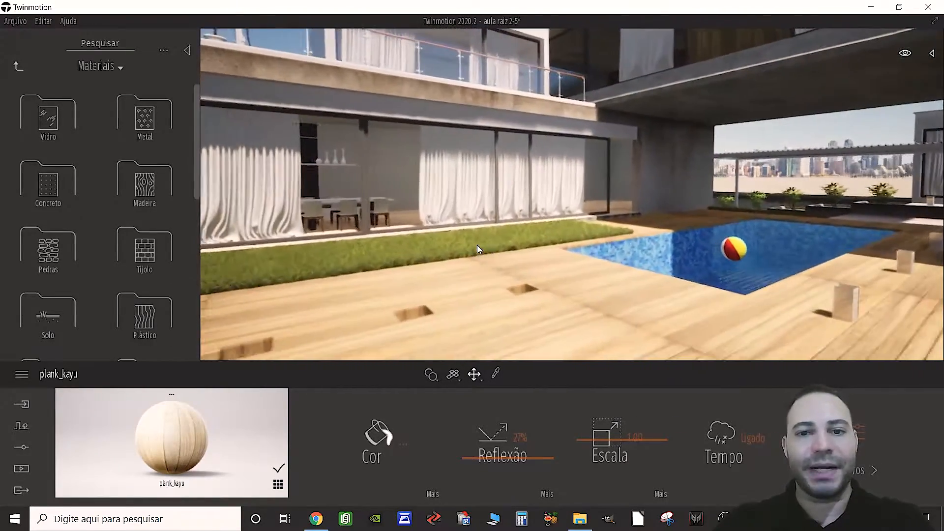
key("s")
right_click_drag(477, 245, 465, 280)
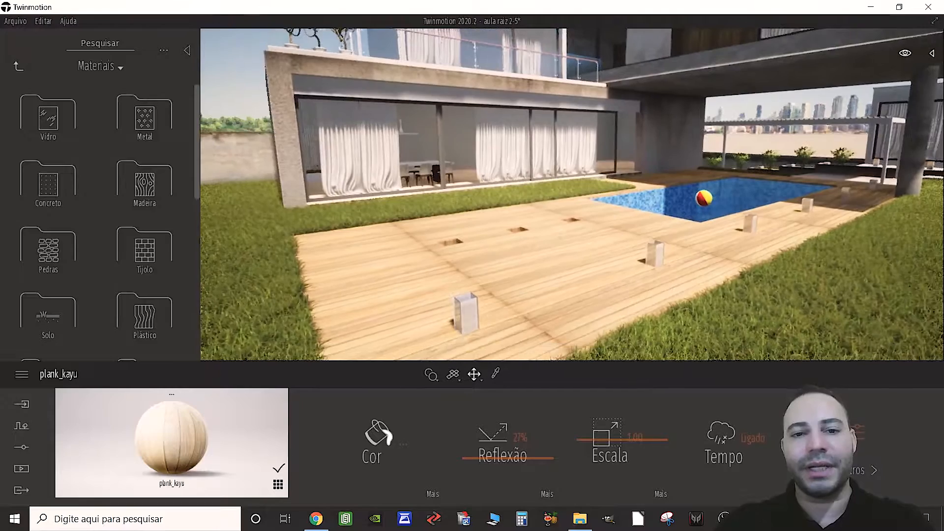
key("w")
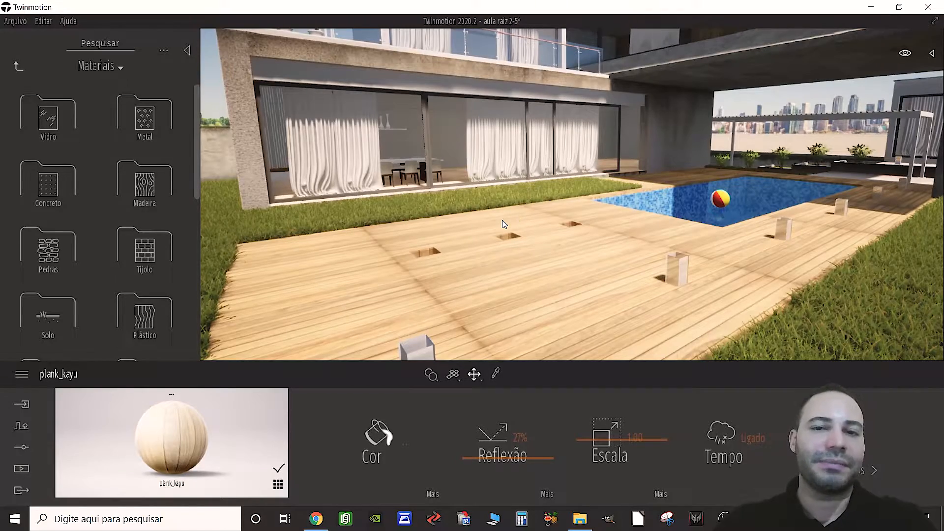
key("s")
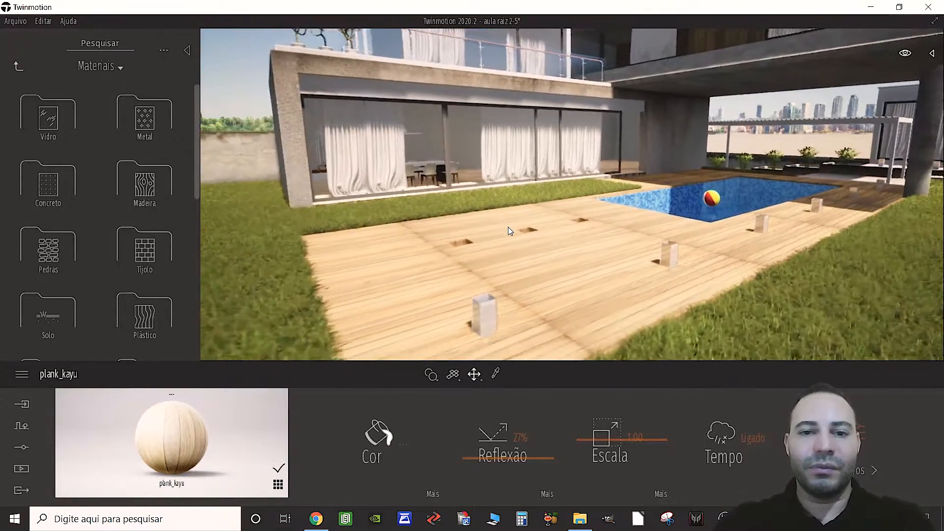
key("w")
key("s")
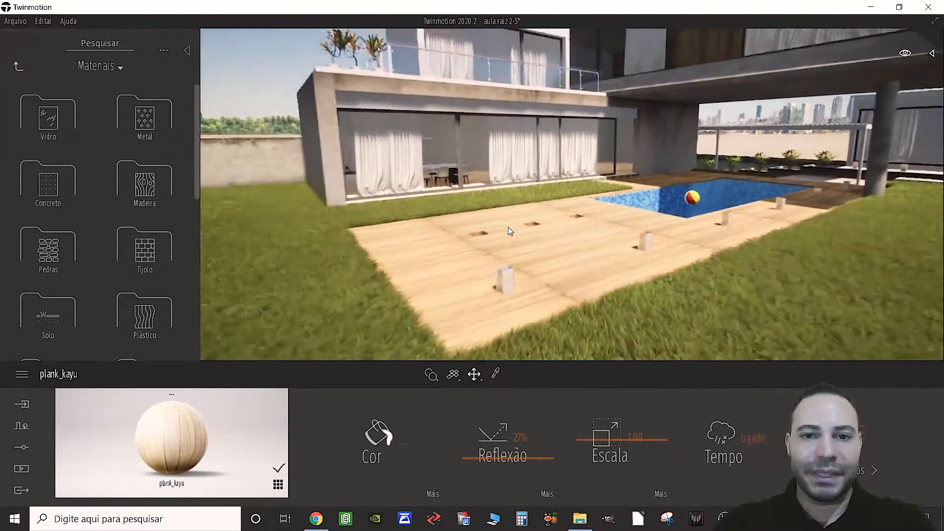
key("w")
key("w")
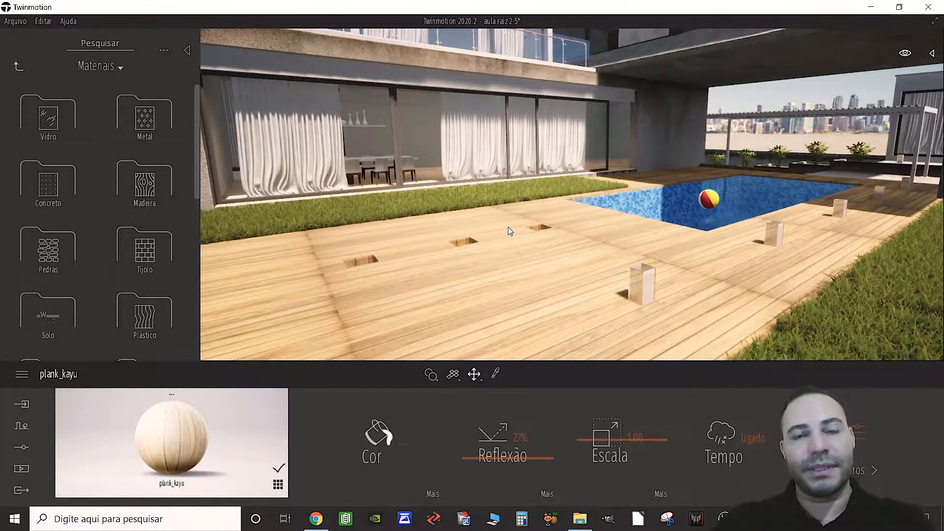
key("w")
right_click_drag(509, 231, 520, 249)
key("s")
Switch to the NormalMap-Online page in Chrome.
left_click(315, 519)
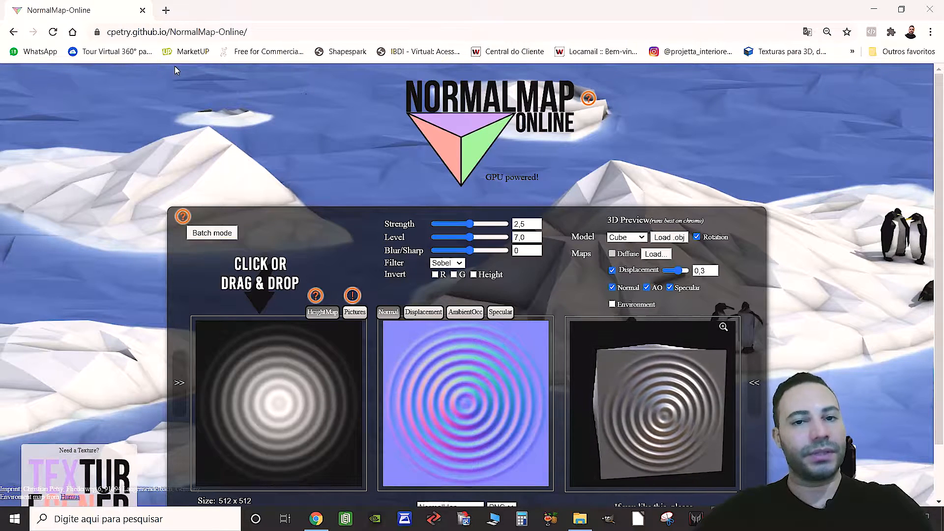
scroll(467, 190, "down", 1)
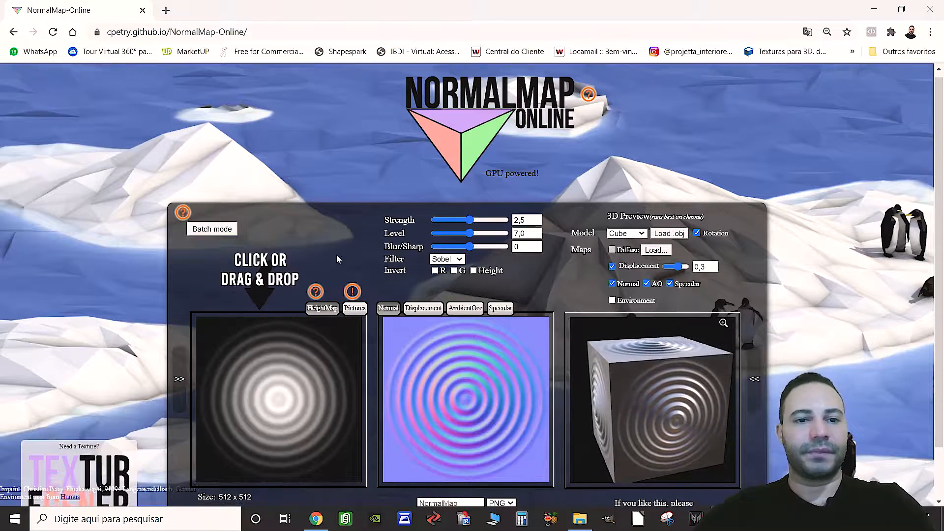
scroll(334, 190, "up", 1)
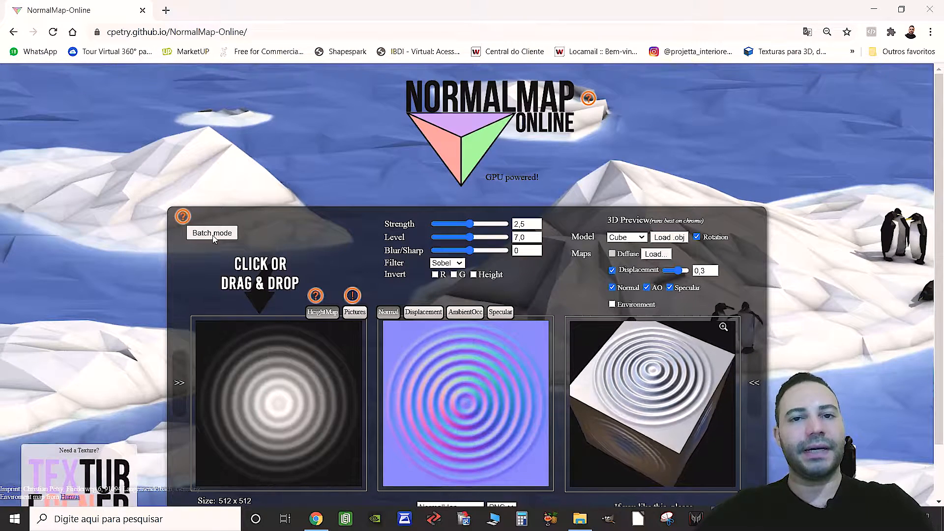
Generate and download the PNG maps of the decking_pool02 image in batch mode, and dismiss the downloads bar.
left_click(216, 236)
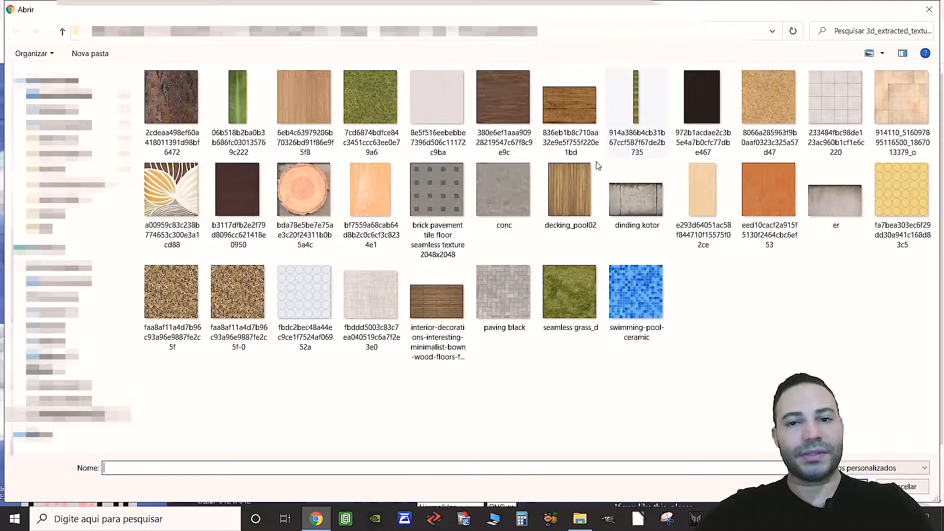
left_click(561, 193)
key("Return")
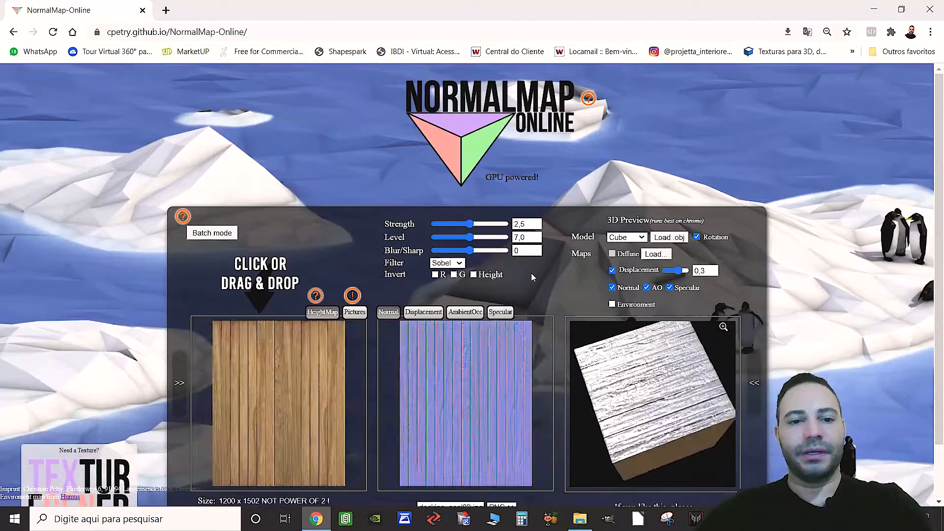
scroll(472, 290, "down", 2)
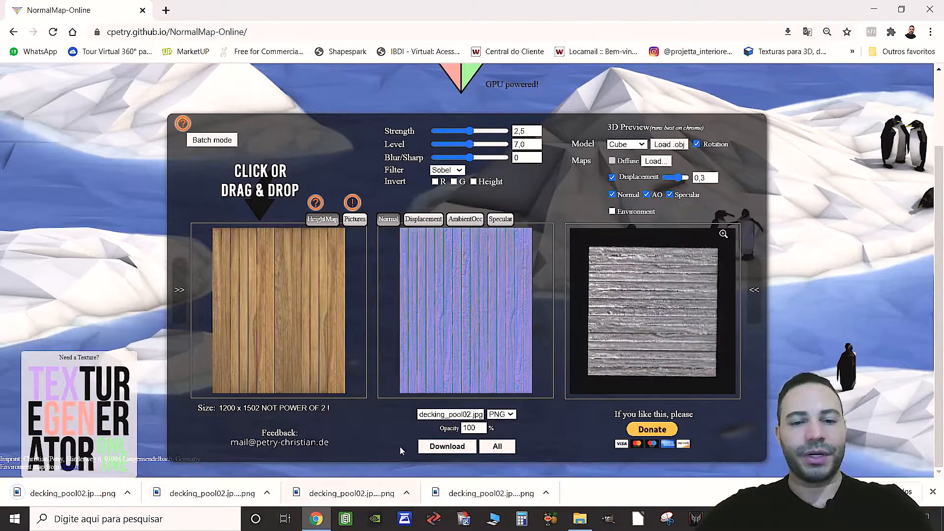
left_click(933, 491)
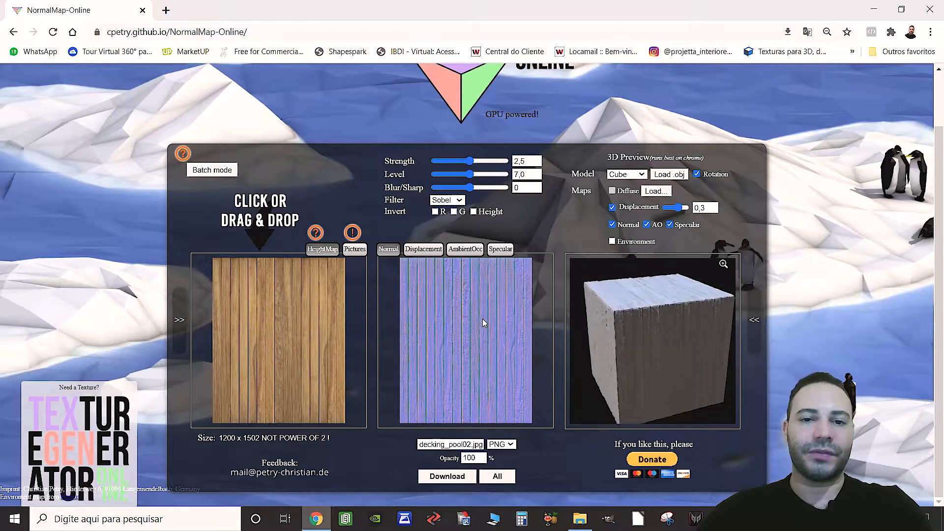
Switch the normal map's filter to Scharr and set Strength to 0,94, Level to 9,5 and Blur/Sharp to 7.
left_click(455, 202)
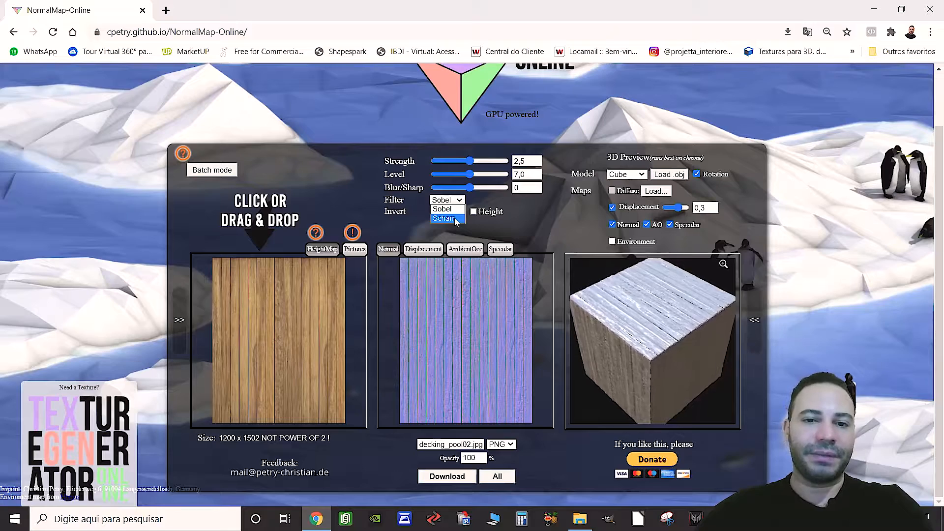
left_click(444, 218)
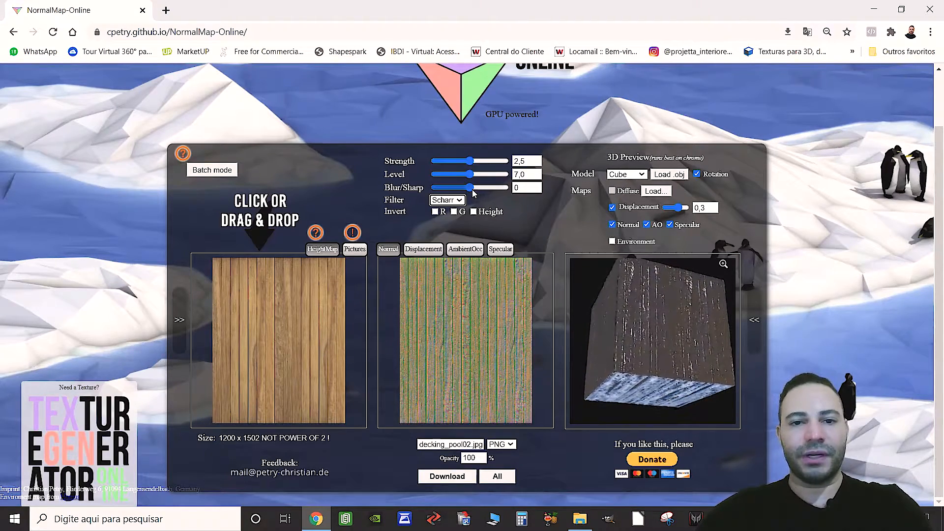
left_click_drag(470, 189, 483, 190)
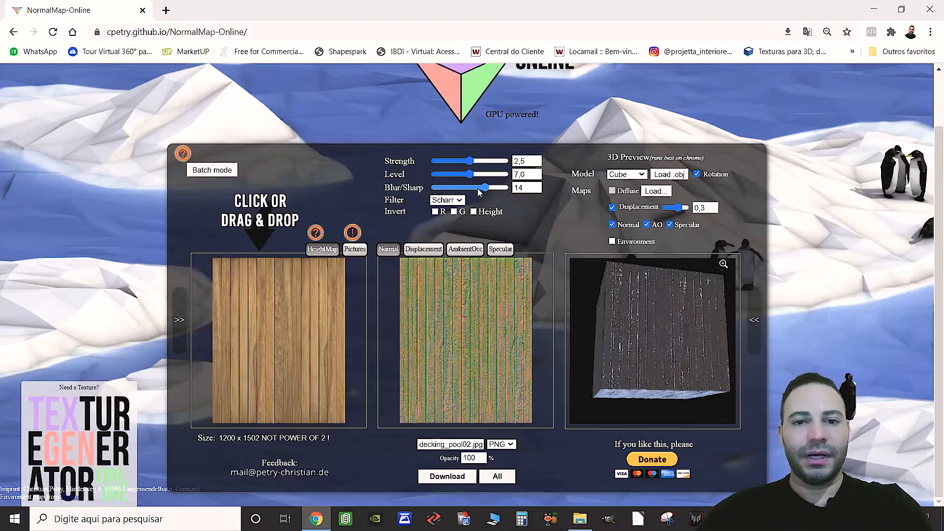
left_click_drag(461, 194, 509, 177)
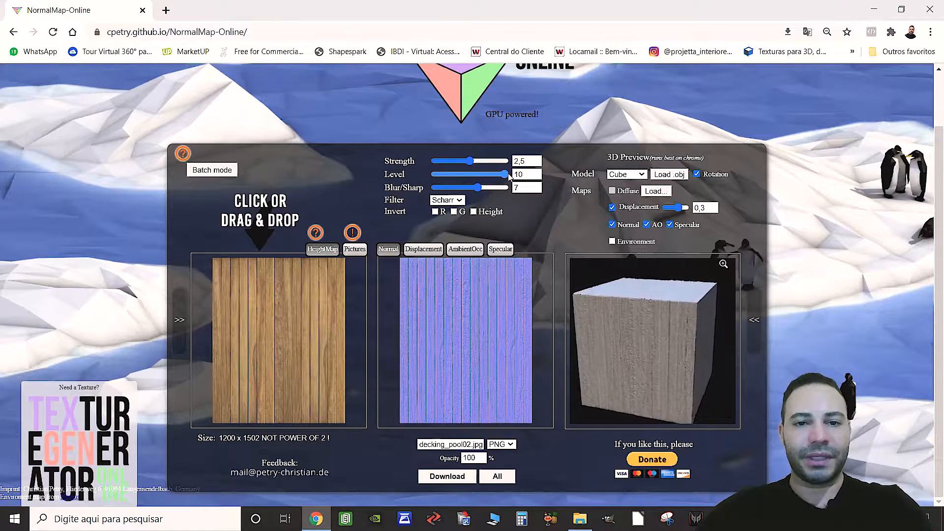
left_click_drag(509, 177, 454, 163)
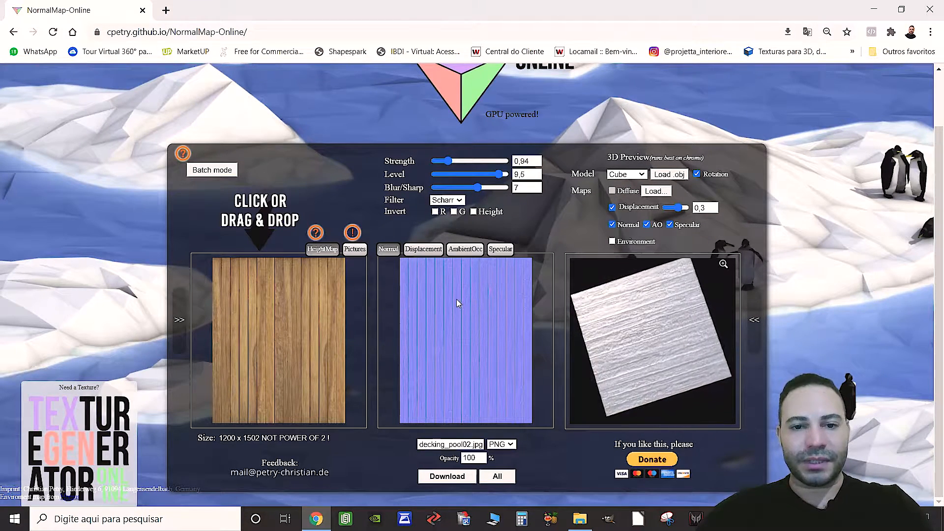
Set the normal map's Strength to 0,66, Level to 9,2 and Blur/Sharp to -4.
mouse_move(494, 189)
left_mouse_down()
mouse_move(466, 194)
mouse_move(496, 176)
mouse_move(440, 162)
left_mouse_up()
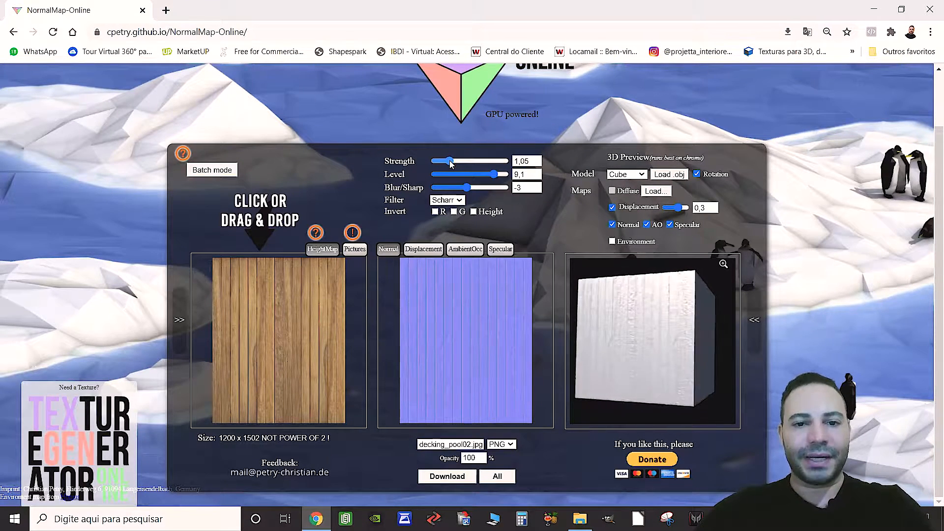
left_click_drag(444, 163, 444, 163)
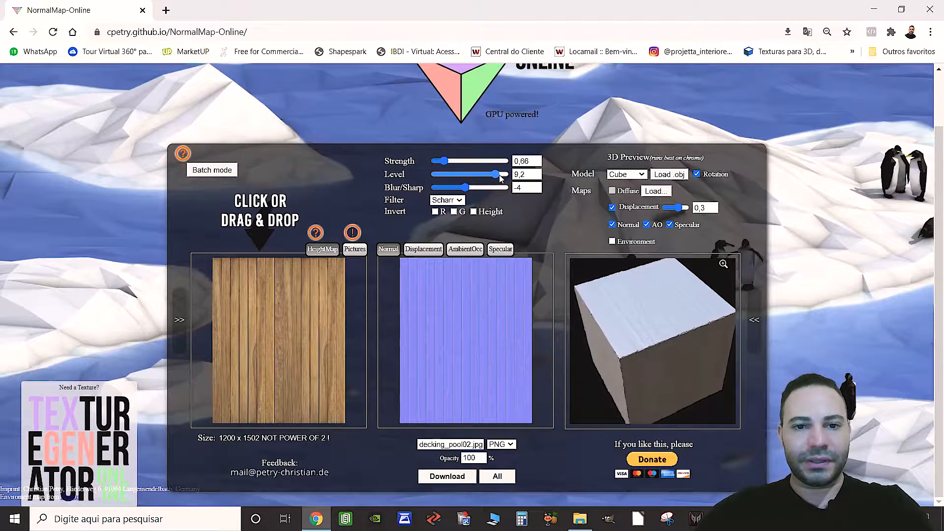
left_click_drag(490, 175, 496, 175)
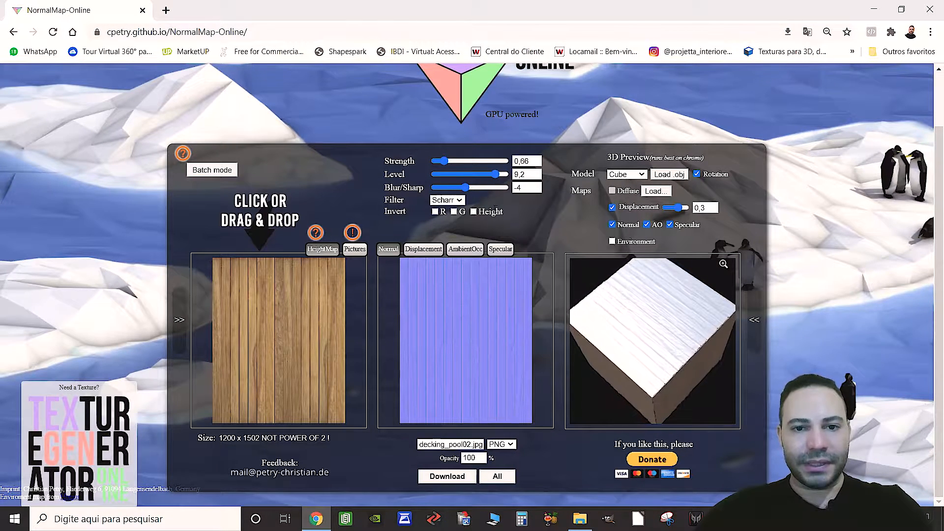
left_click(451, 162)
left_click_drag(452, 162, 444, 158)
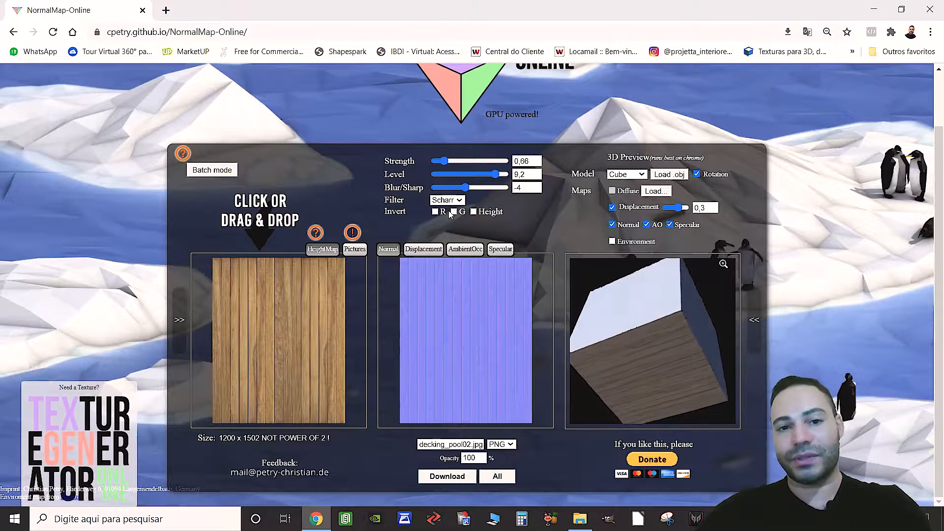
Set the normal map's Level to 10, Blur/Sharp to 2 and Strength to 0,83, checking the relief on the preview cube.
left_click_drag(633, 332, 629, 311)
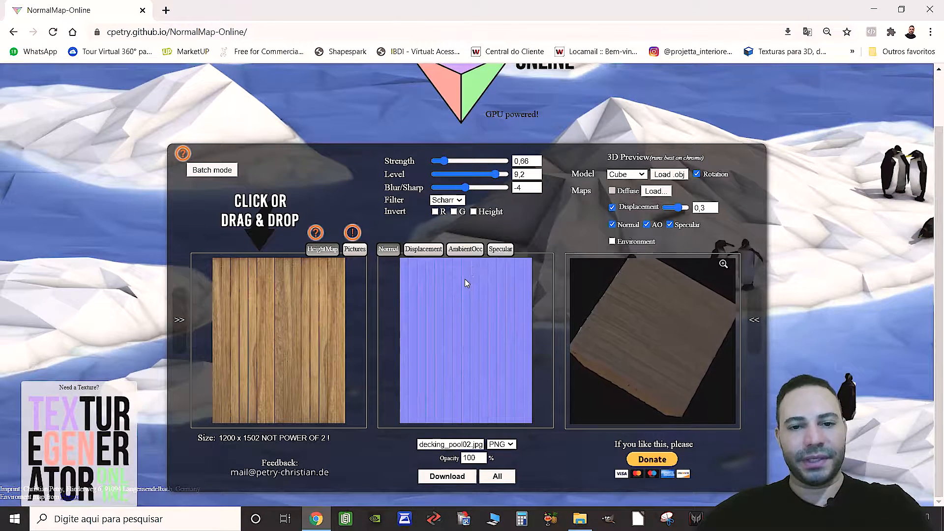
left_click_drag(495, 174, 517, 178)
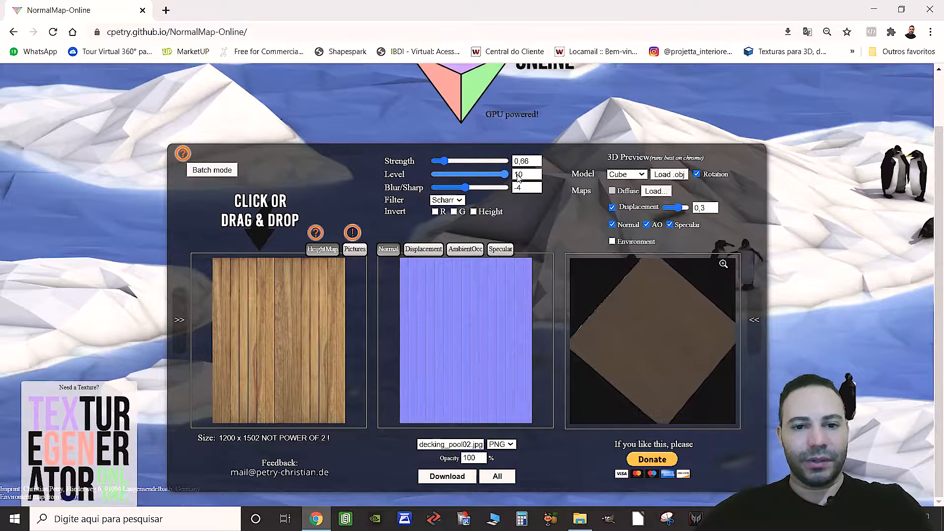
left_click_drag(471, 190, 472, 192)
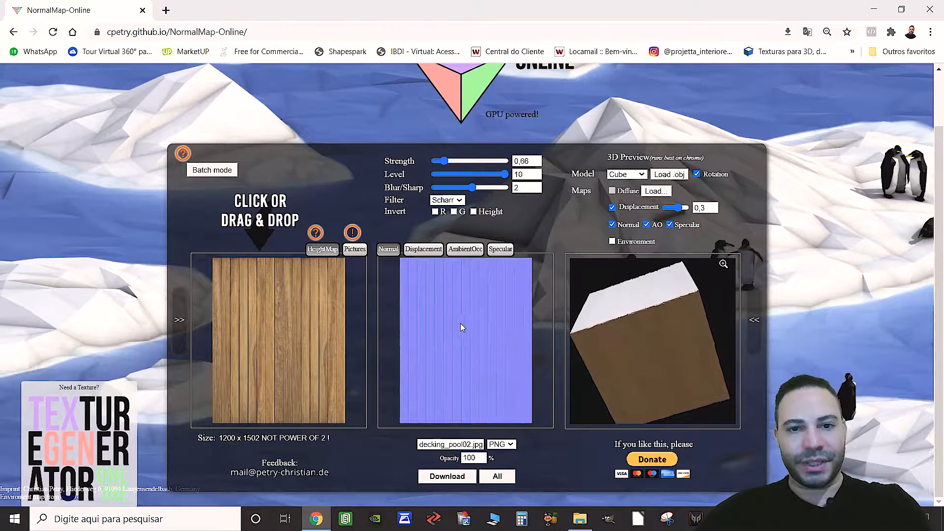
left_click_drag(446, 158, 448, 161)
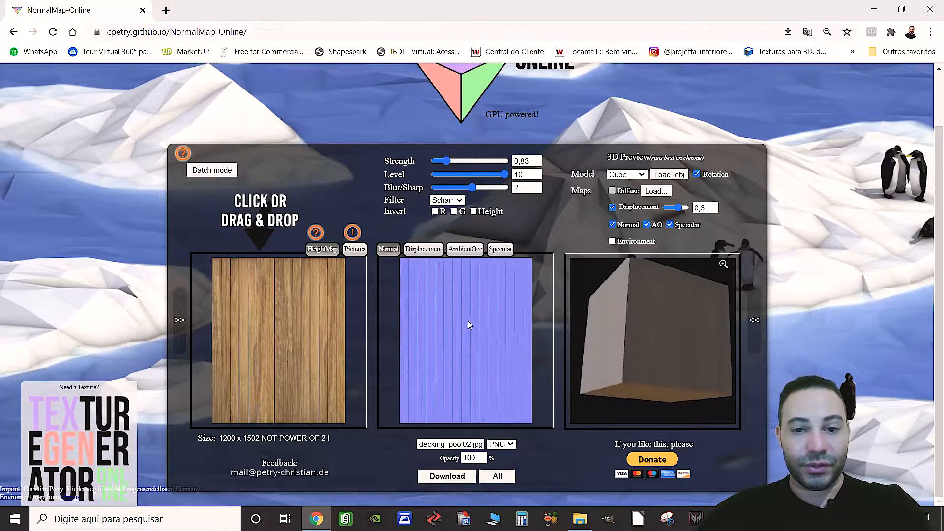
left_click_drag(657, 315, 676, 344)
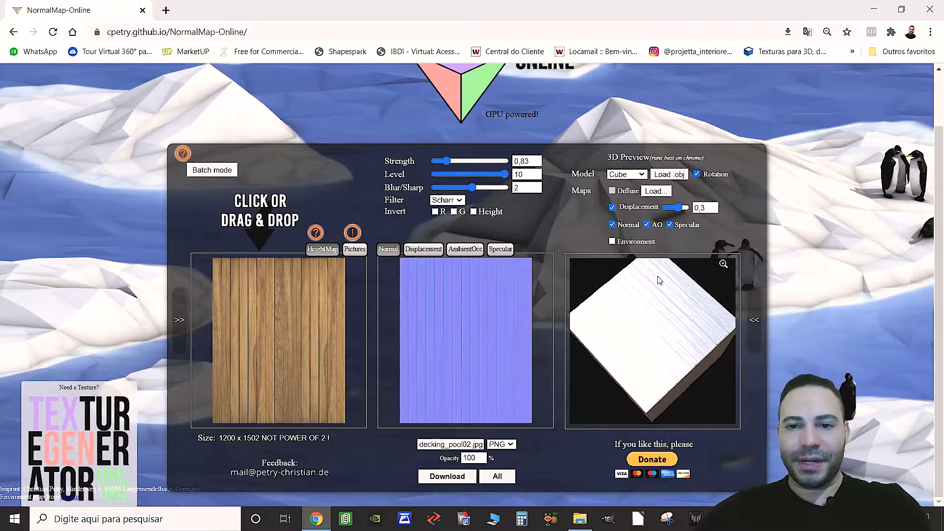
Stop the 3D preview's rotation and turn the cube to inspect the plank relief on its lit face.
left_click(696, 174)
left_click_drag(662, 338, 681, 320)
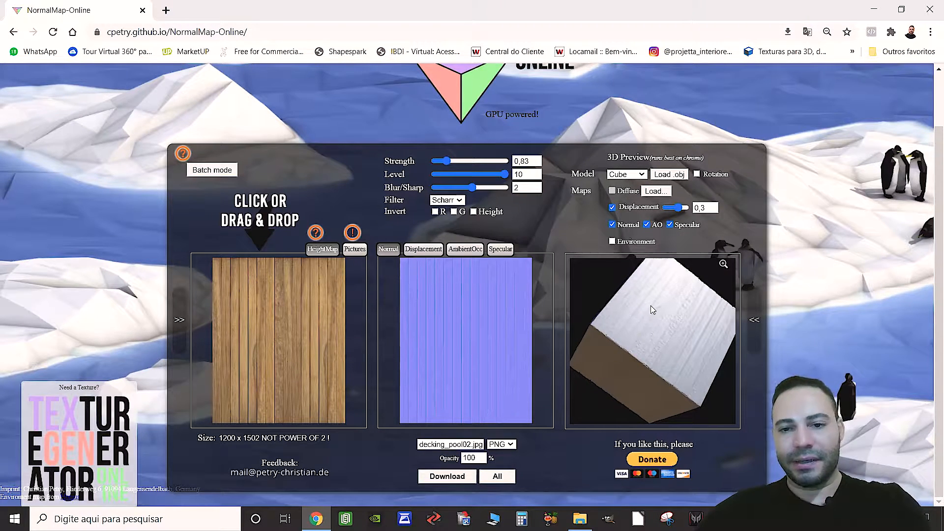
left_click_drag(659, 305, 660, 304)
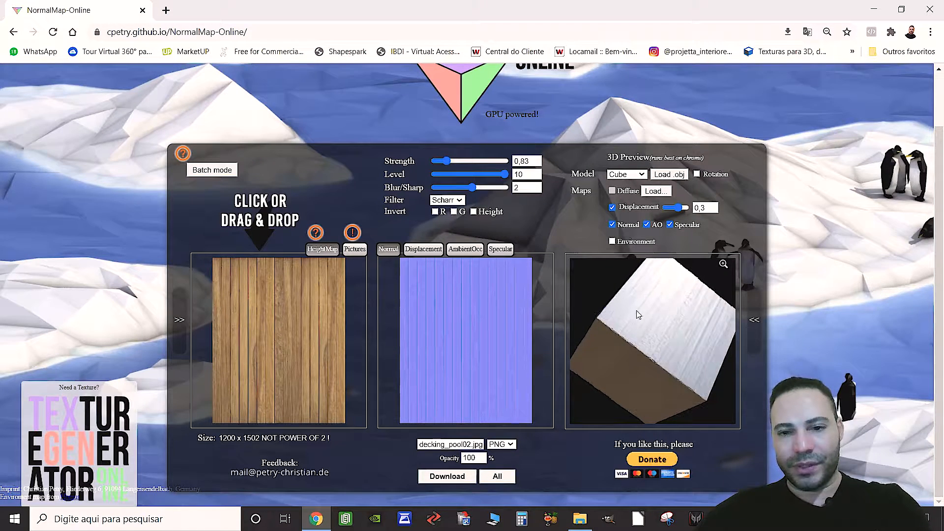
Invert the normal map's R channel at Strength 0,94 and download it as a PNG named Normal_map_r_marcado.
left_click(435, 212)
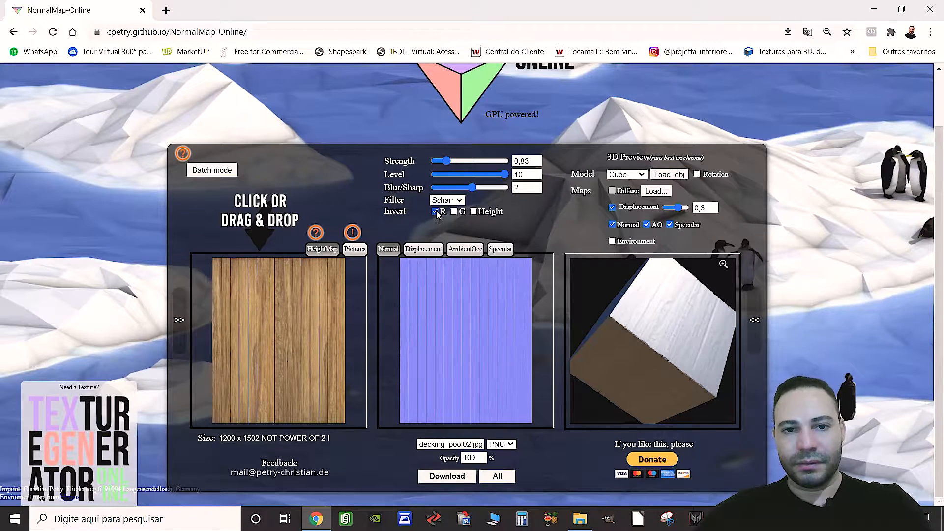
left_click_drag(664, 300, 671, 330)
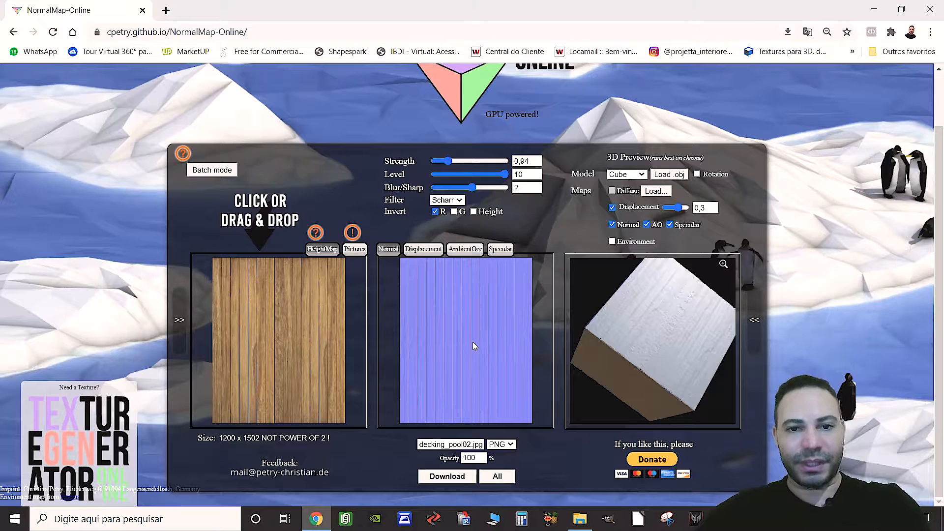
triple_click(450, 444)
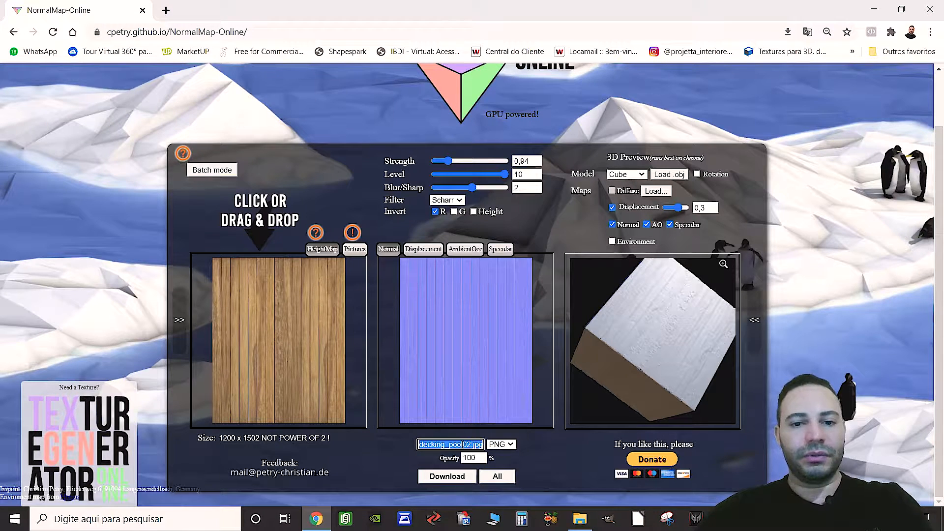
key("BackSpace")
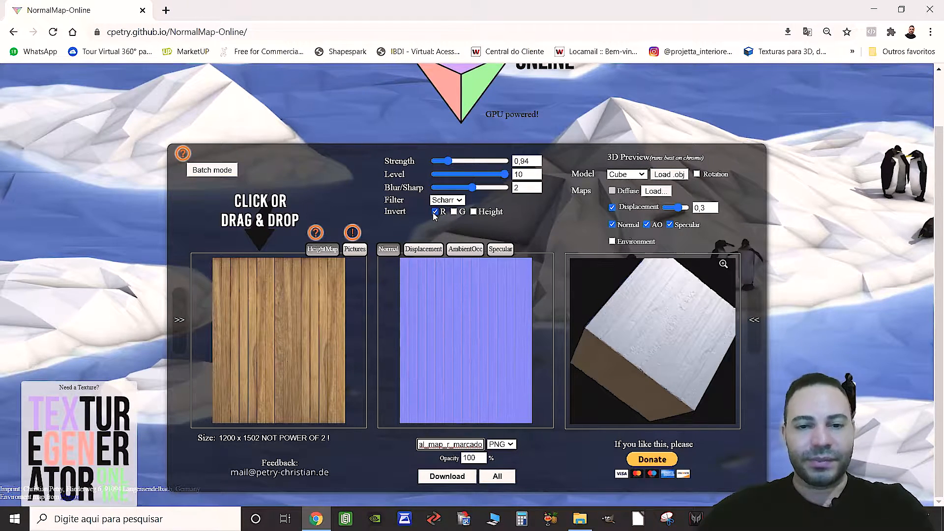
left_click(448, 477)
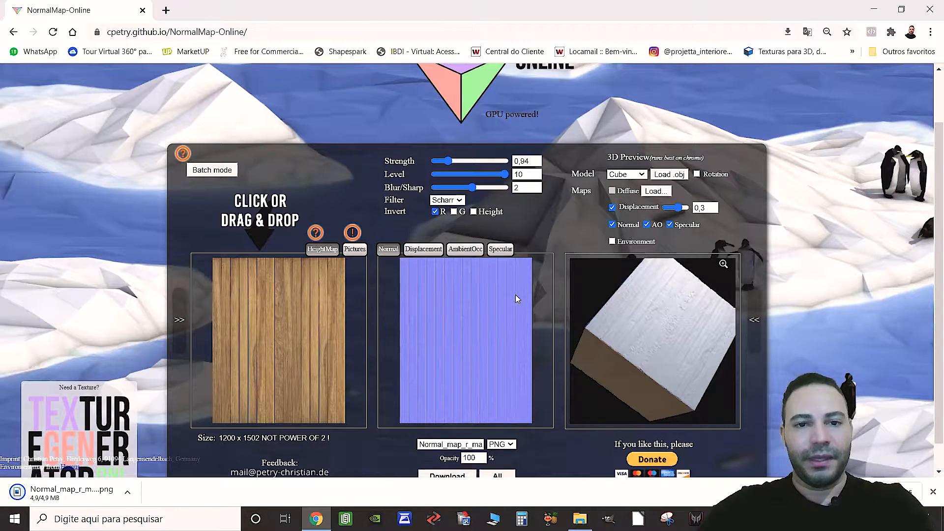
Remove the R channel inversion and download this normal map as a PNG named Normal_map_r_sem.
left_click(435, 213)
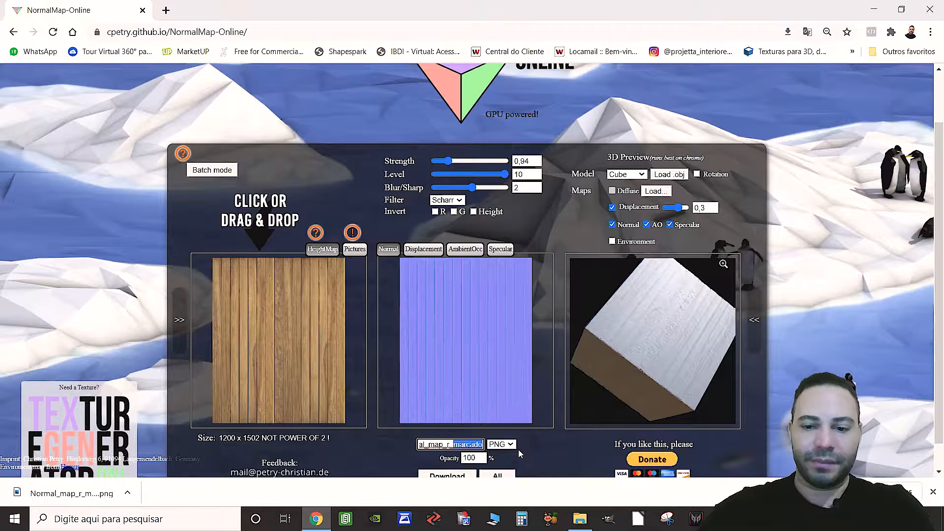
key("BackSpace")
type("sem")
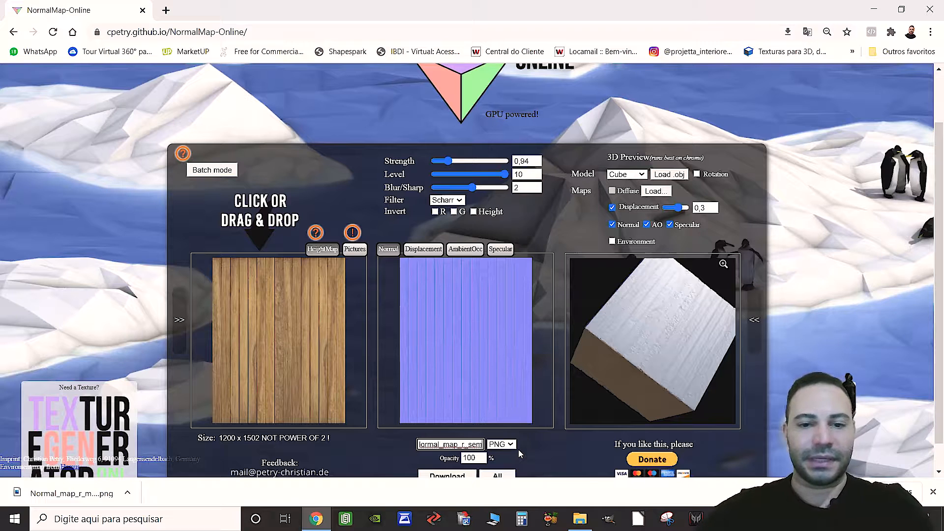
scroll(518, 449, "down", 1)
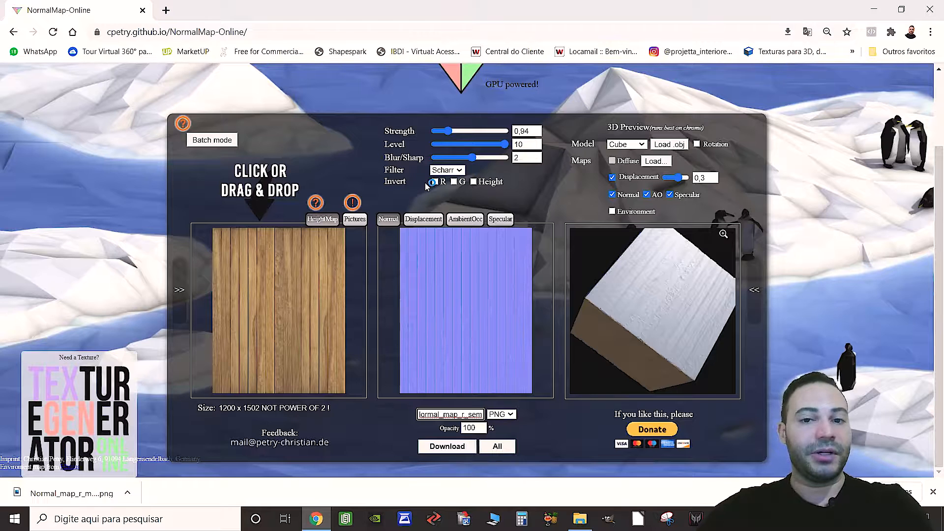
left_click(440, 450)
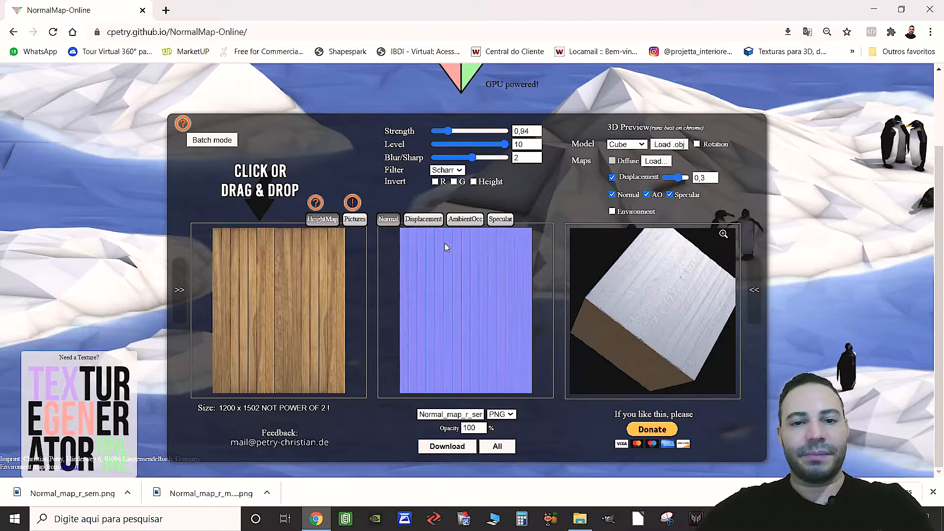
Try Range values of 0,85 and 0,94 on the specular map and return Strength, Mean and Range to 1.
left_click(501, 218)
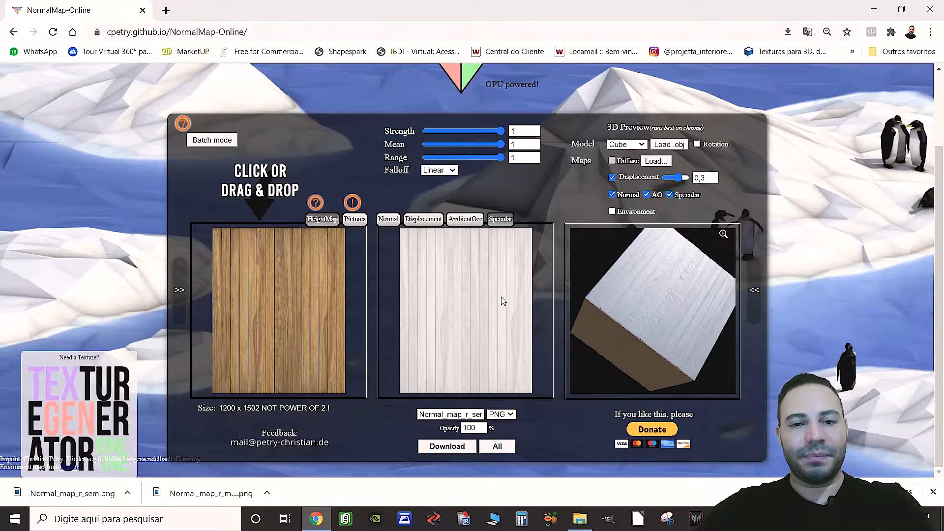
left_click_drag(500, 158, 490, 159)
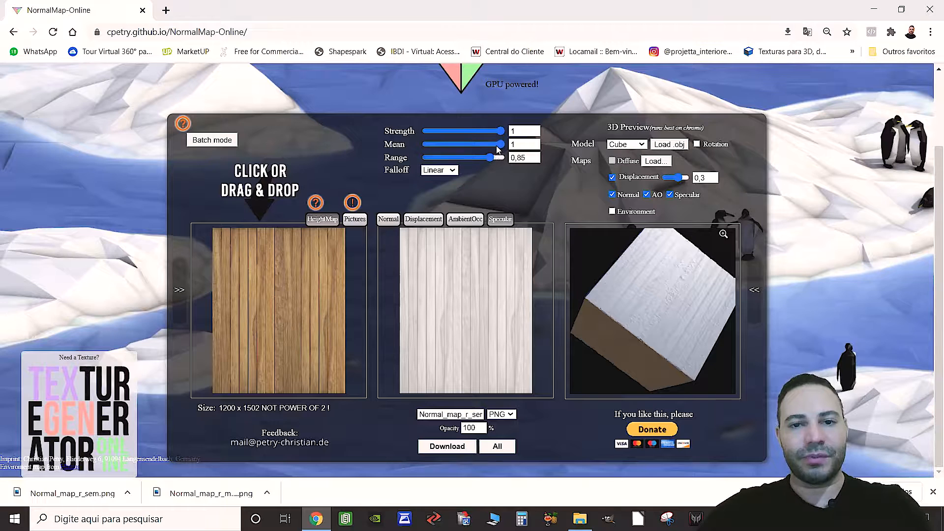
mouse_move(500, 144)
left_mouse_down()
mouse_move(492, 145)
mouse_move(515, 144)
mouse_move(484, 133)
mouse_move(502, 131)
mouse_move(497, 158)
left_mouse_up()
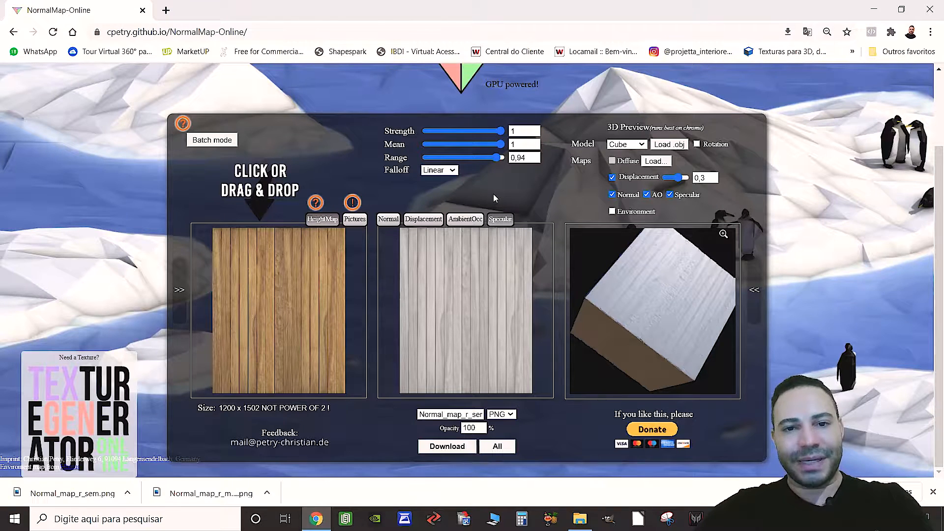
left_click_drag(496, 157, 526, 162)
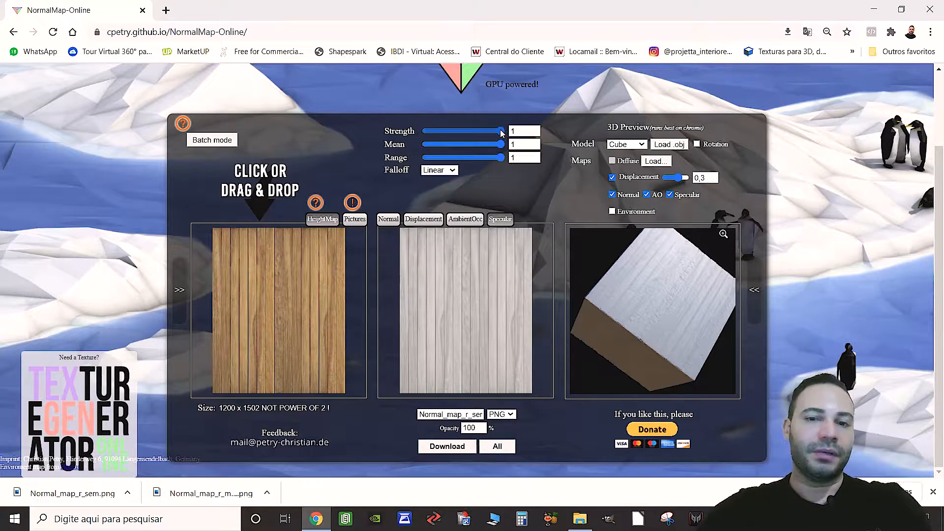
left_click_drag(501, 133, 538, 135)
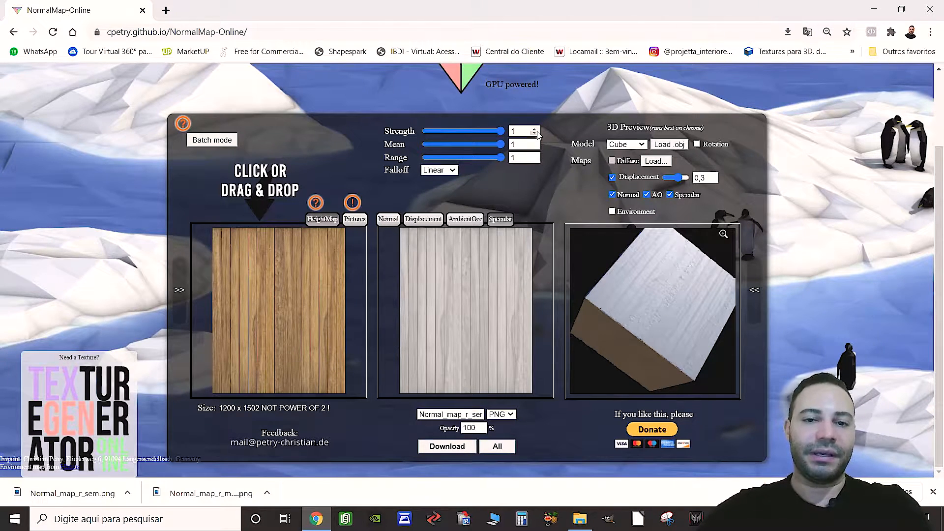
Try a Blur/Sharp of 16 on the normal map and reset it to 2.
left_click(395, 222)
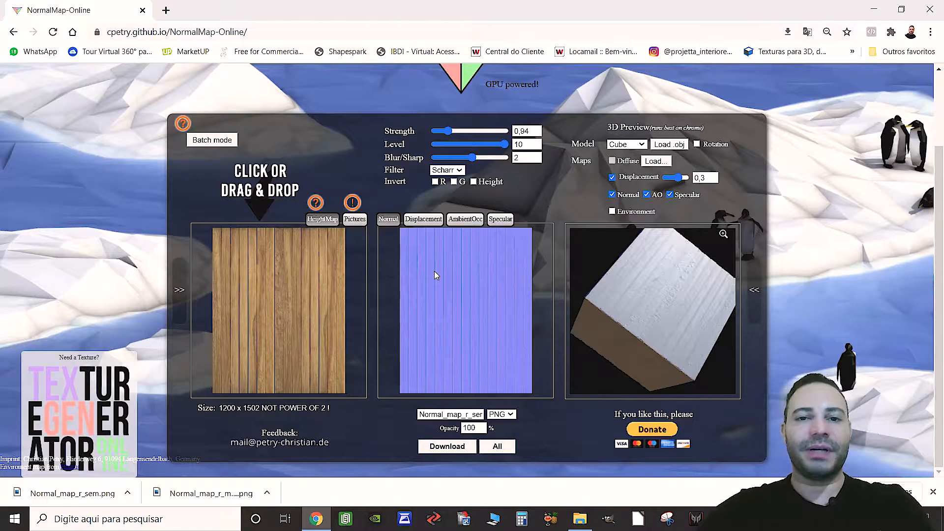
mouse_move(472, 157)
left_mouse_down()
mouse_move(537, 165)
mouse_move(433, 165)
mouse_move(495, 164)
mouse_move(487, 164)
left_mouse_up()
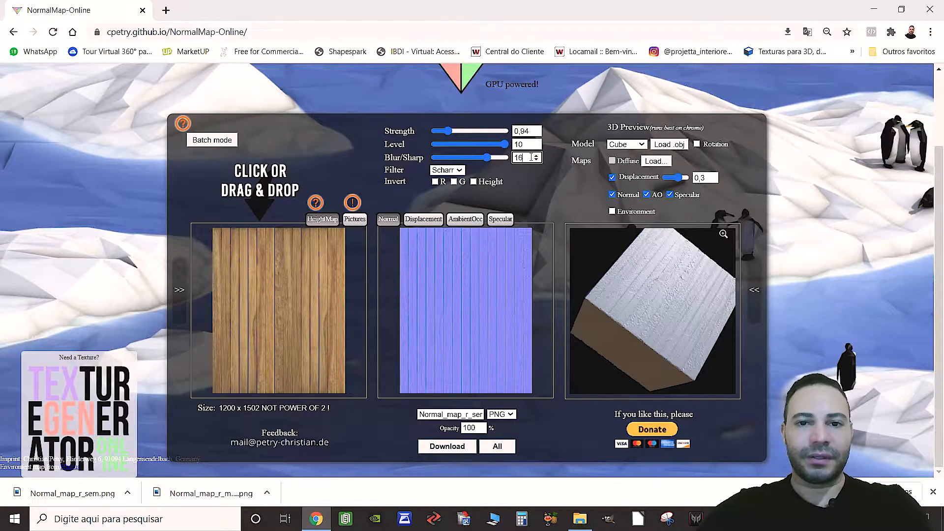
type("2")
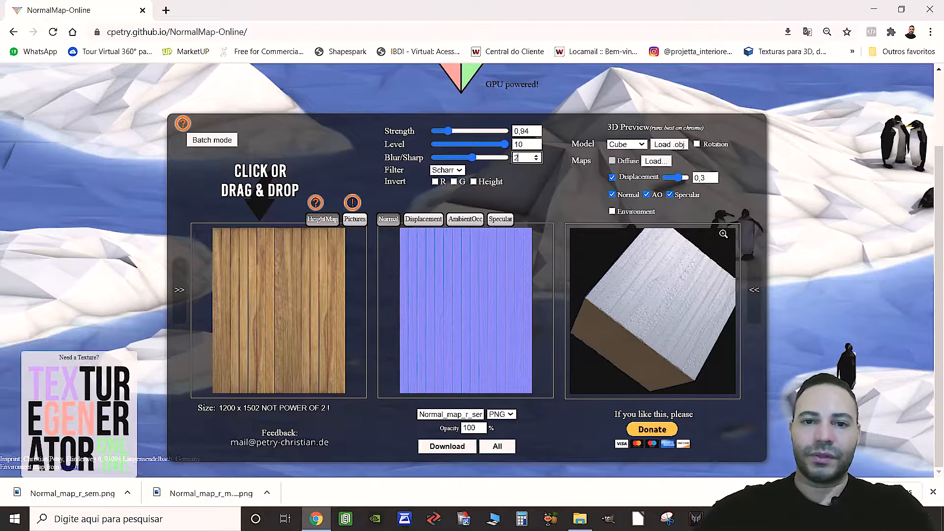
Try a Level of 6,9 on the normal map, check the relief on the preview cube, and restore Level 10.
left_click_drag(505, 146, 473, 144)
left_click_drag(691, 269, 661, 280)
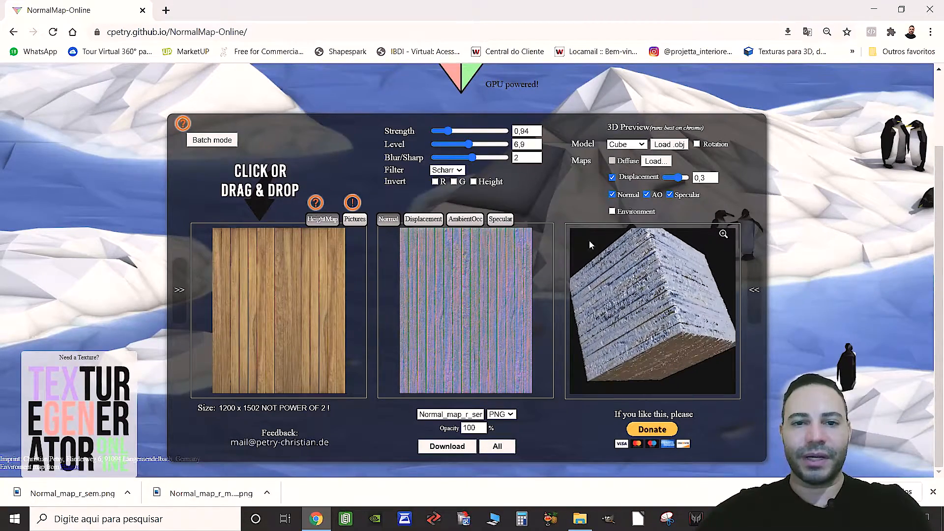
left_click_drag(472, 144, 533, 146)
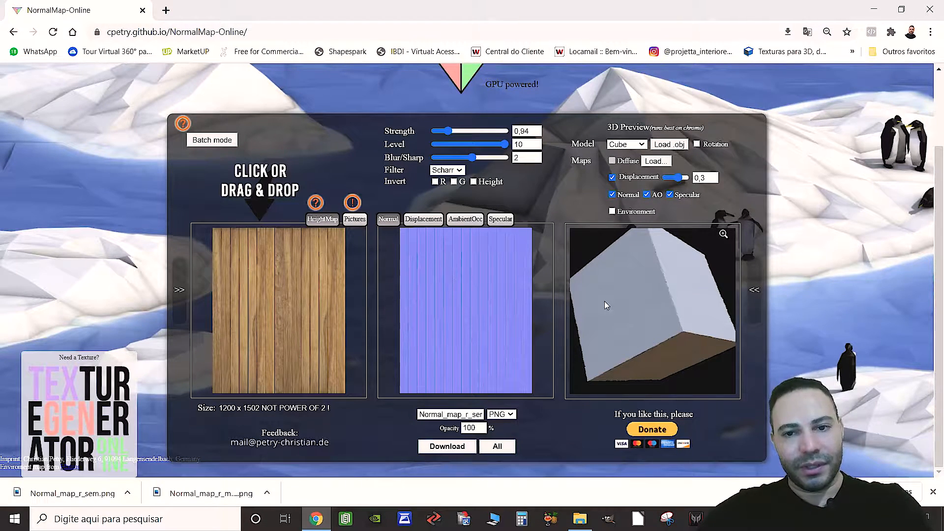
Set the specular map's Mean to 0,83 and Range to 0,85.
left_click_drag(577, 298, 640, 285)
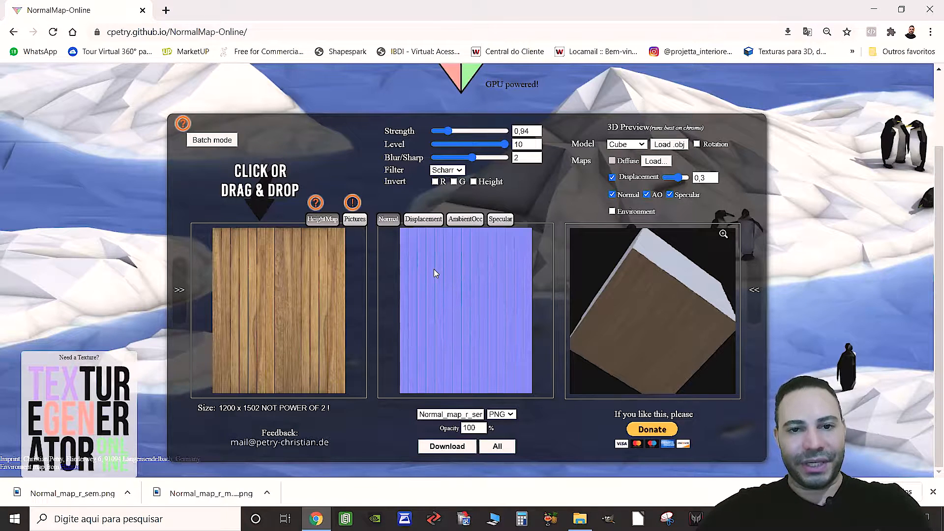
left_click(502, 219)
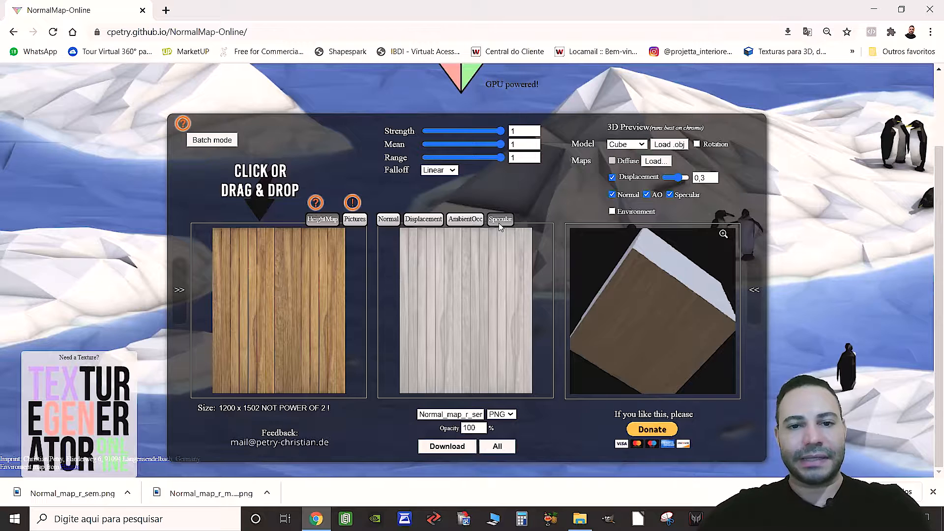
mouse_move(500, 157)
left_mouse_down()
mouse_move(482, 158)
mouse_move(495, 145)
mouse_move(485, 151)
left_mouse_up()
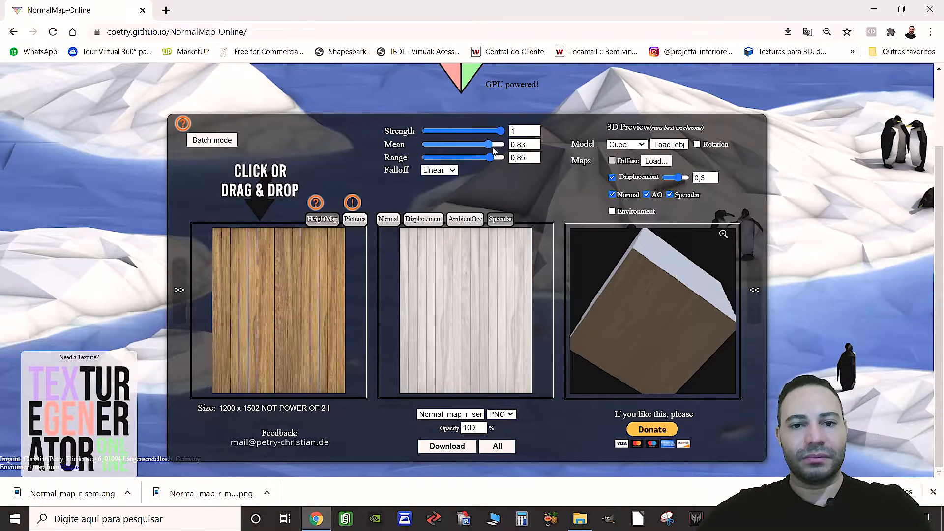
Name the specular map Specular_madeira and download it as a PNG.
double_click(474, 412)
key("BackSpace")
type("Specular")
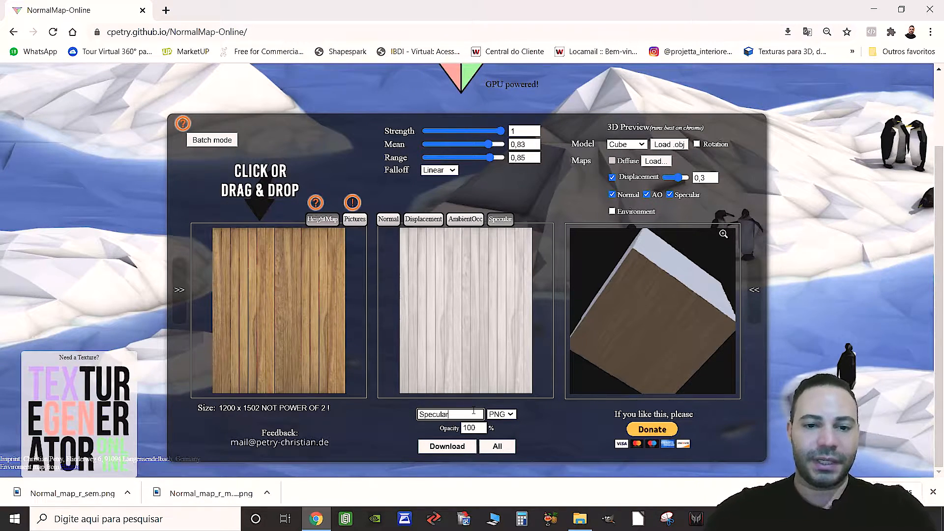
type("_madeira")
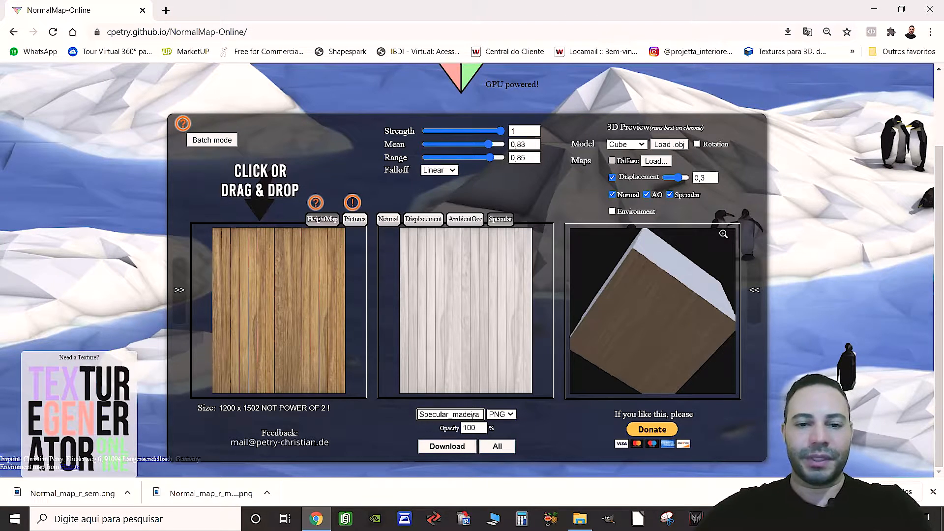
left_click(441, 446)
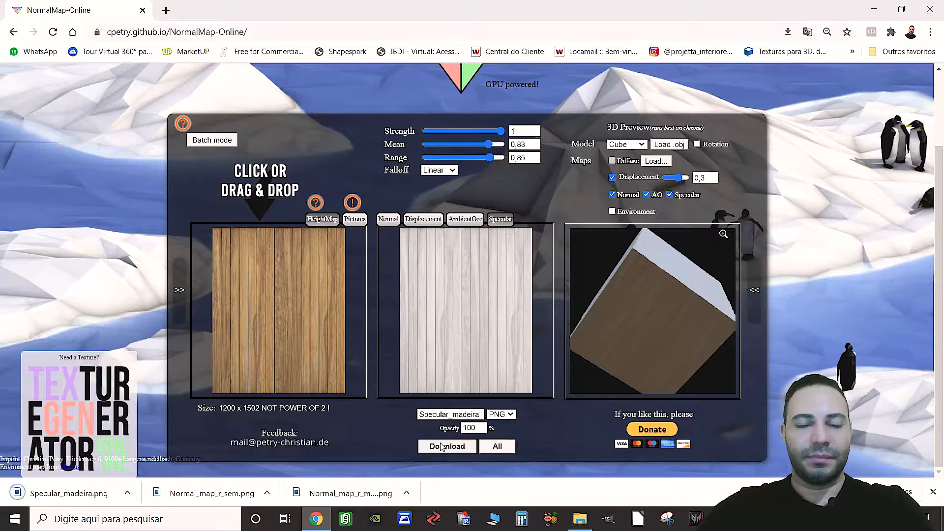
Switch to File Explorer and paste the two normal maps and the specular map into the 3d_extracted_textures folder.
key("alt+Tab")
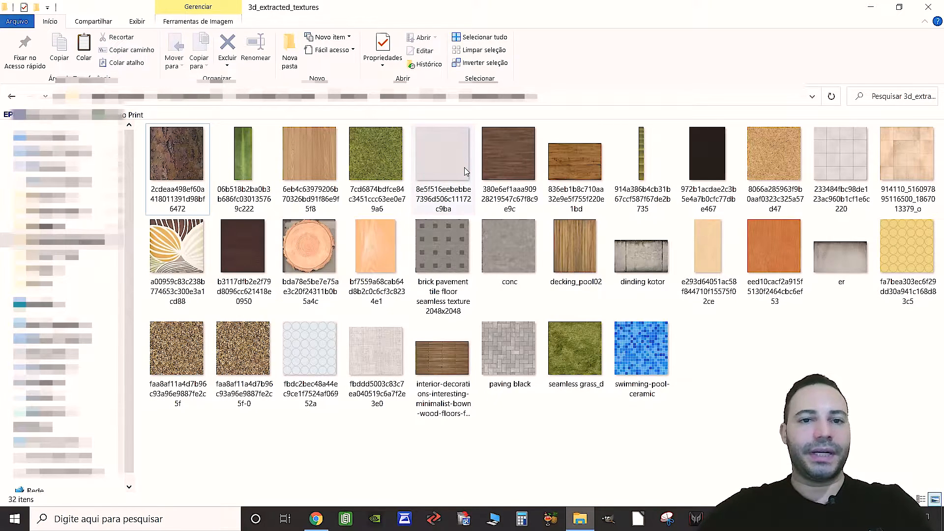
mouse_move(466, 171)
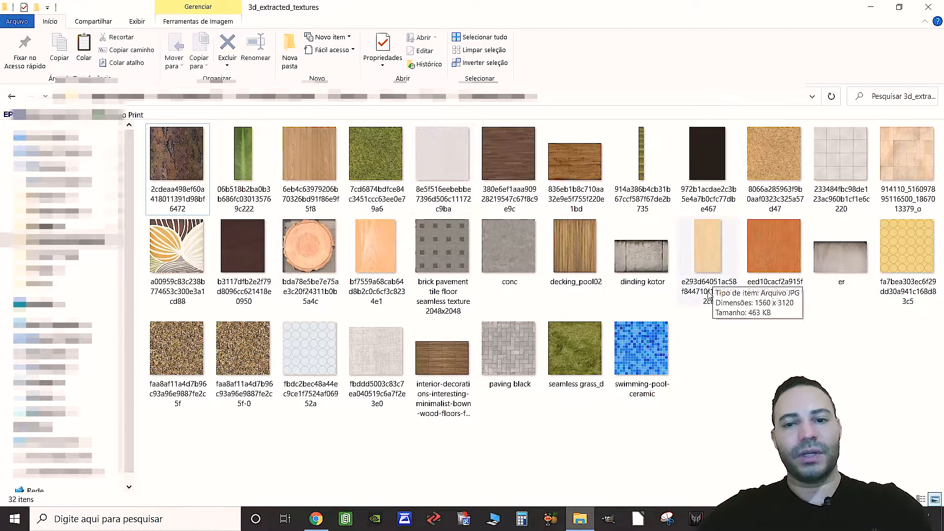
key("ctrl+v")
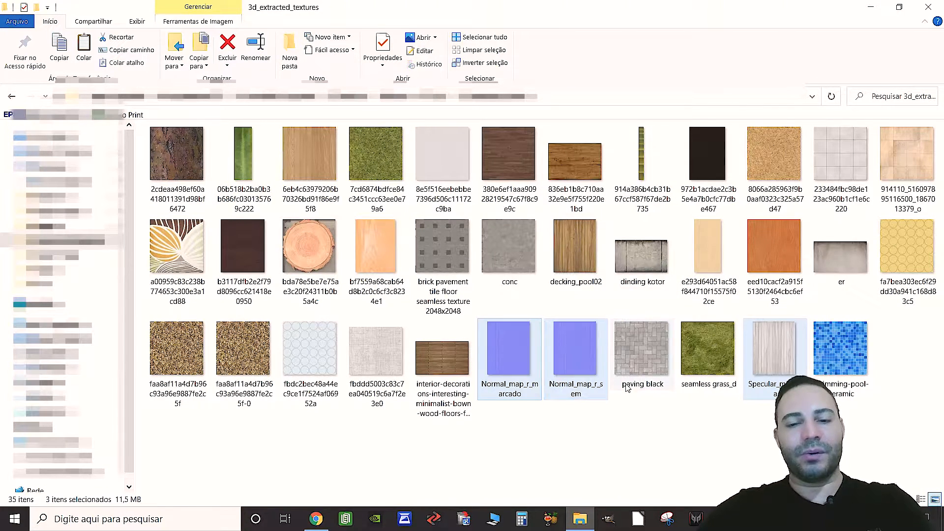
left_click(571, 445)
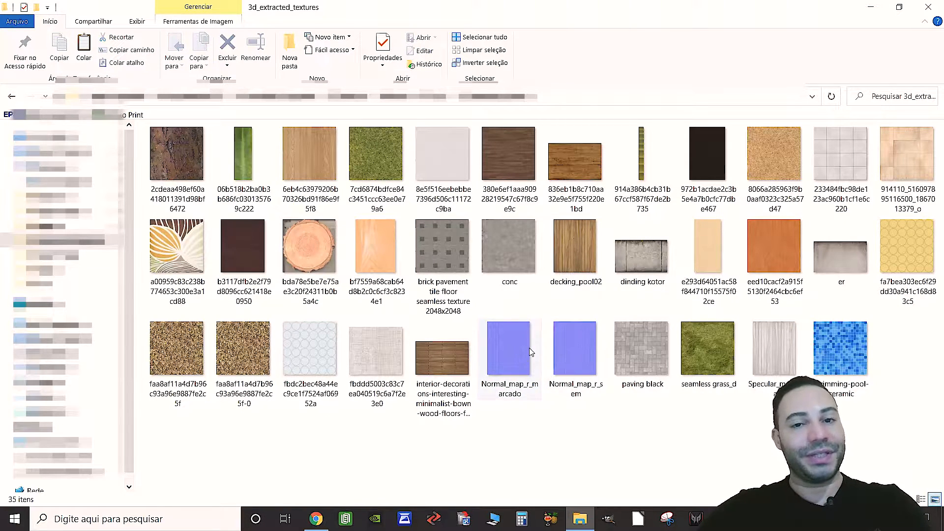
mouse_move(586, 325)
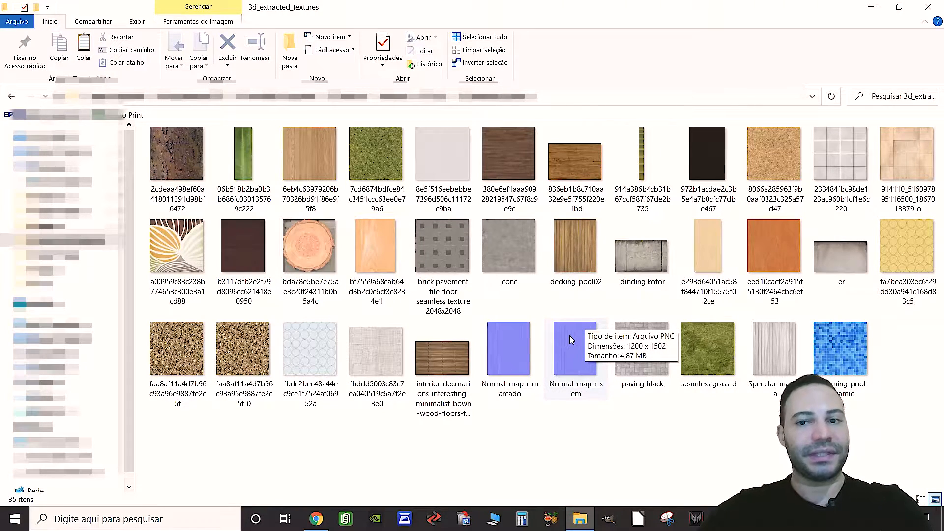
left_click(769, 343)
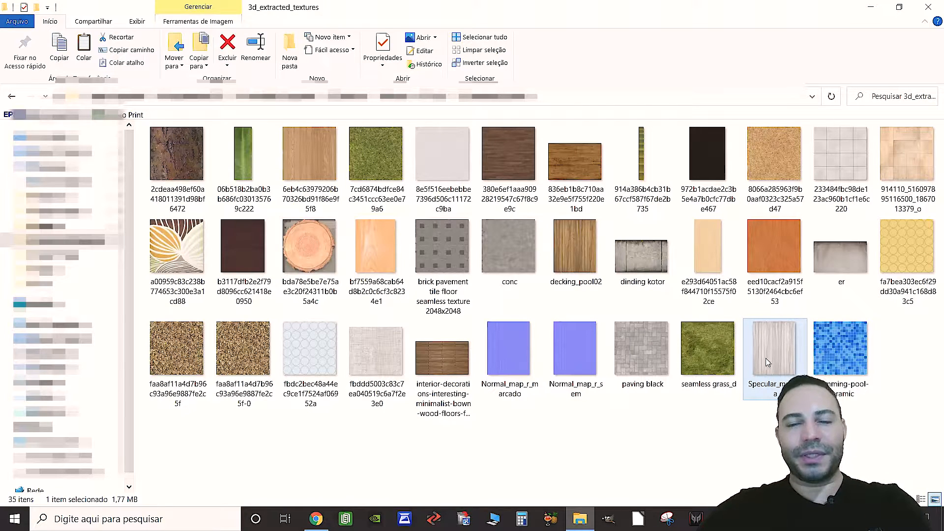
mouse_move(772, 350)
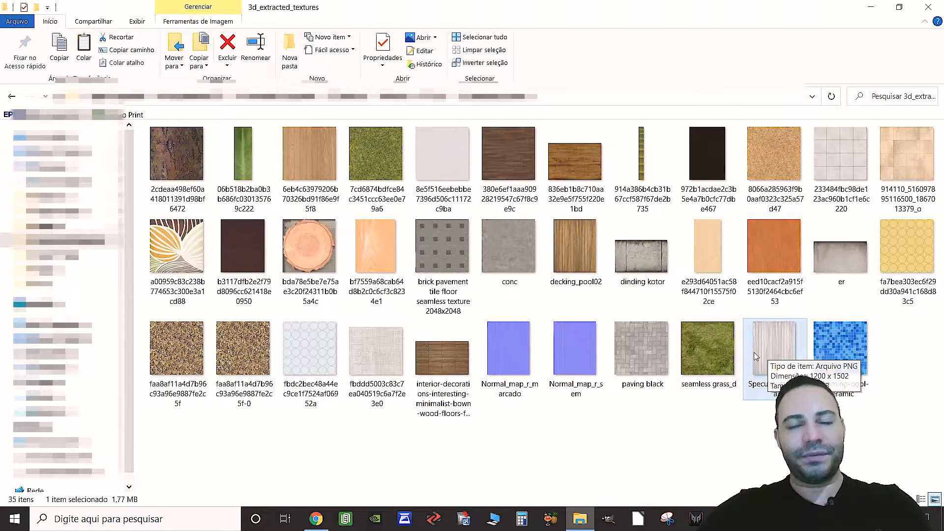
left_click(563, 415)
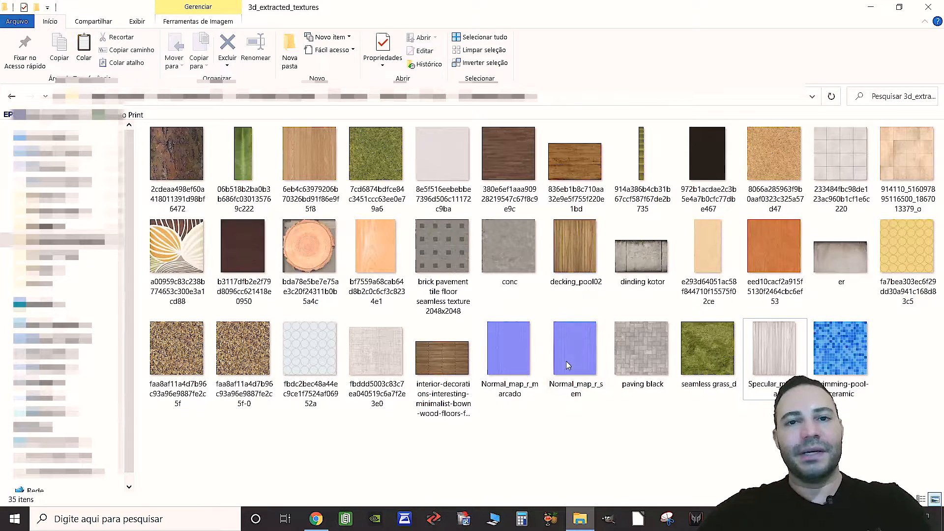
mouse_move(551, 349)
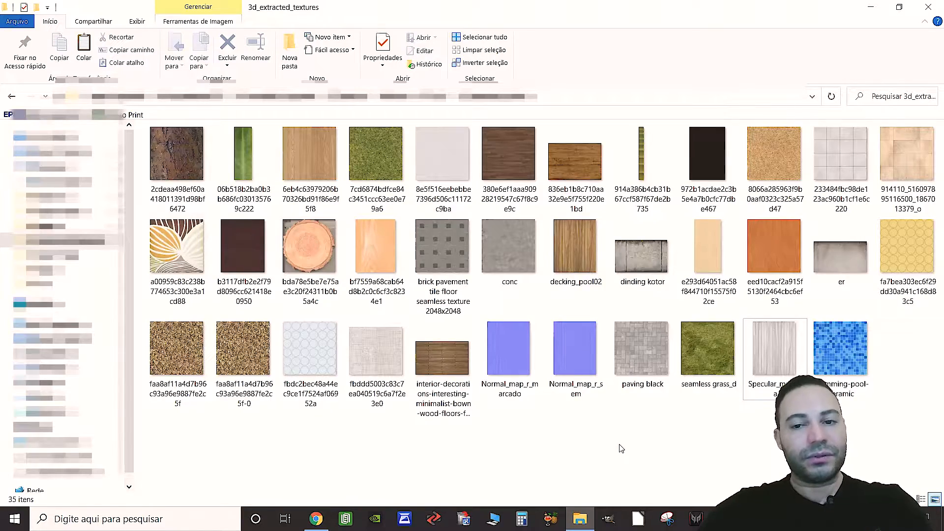
Switch to Twinmotion and pick the wooden pool deck's plank_kayu material with the material picker.
left_click(725, 519)
right_click_drag(493, 226, 423, 315)
key("w")
key("s")
key("e")
key("q")
left_click(496, 374)
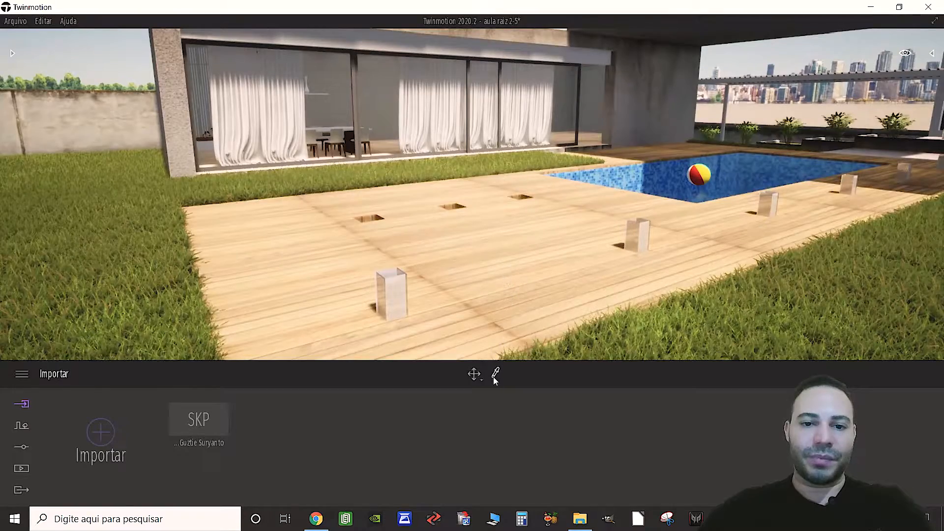
left_click(510, 264)
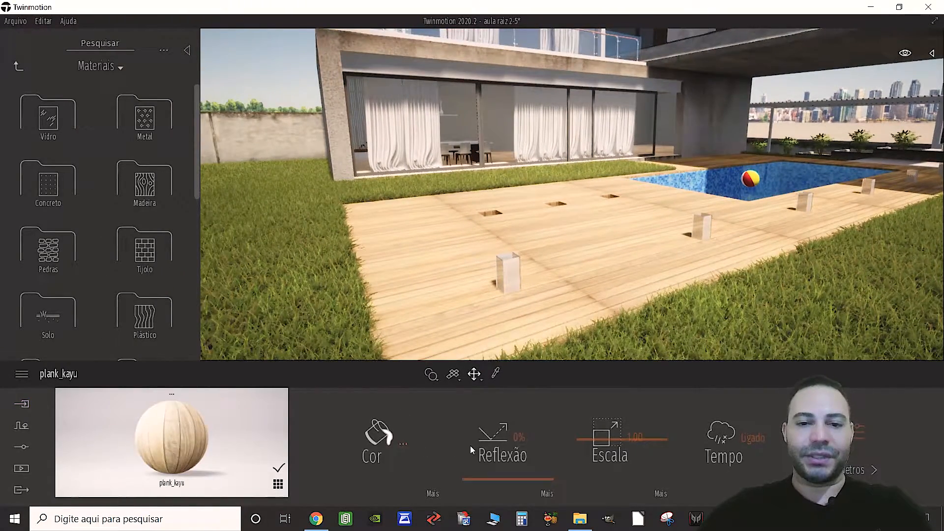
Raise the plank_kayu material's Reflexão to 100% and load Specular_madeira as its reflection texture.
key("w")
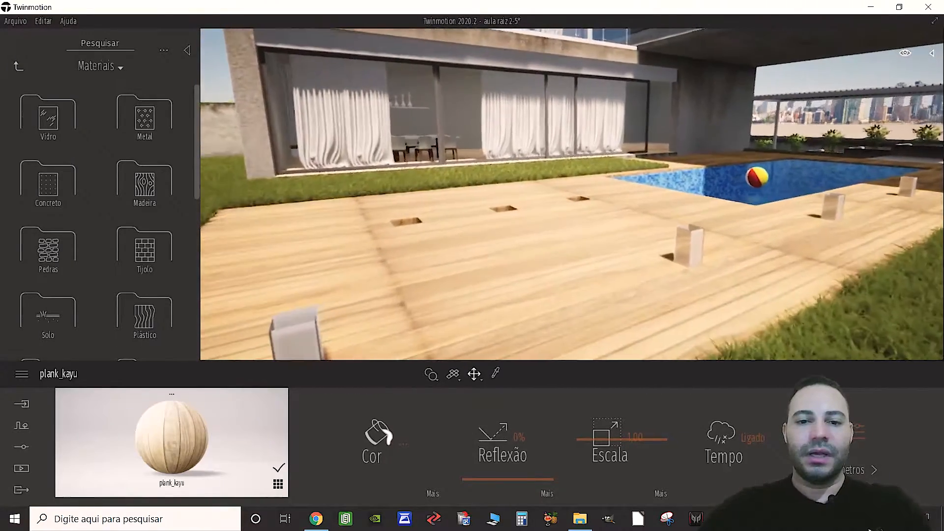
key("w")
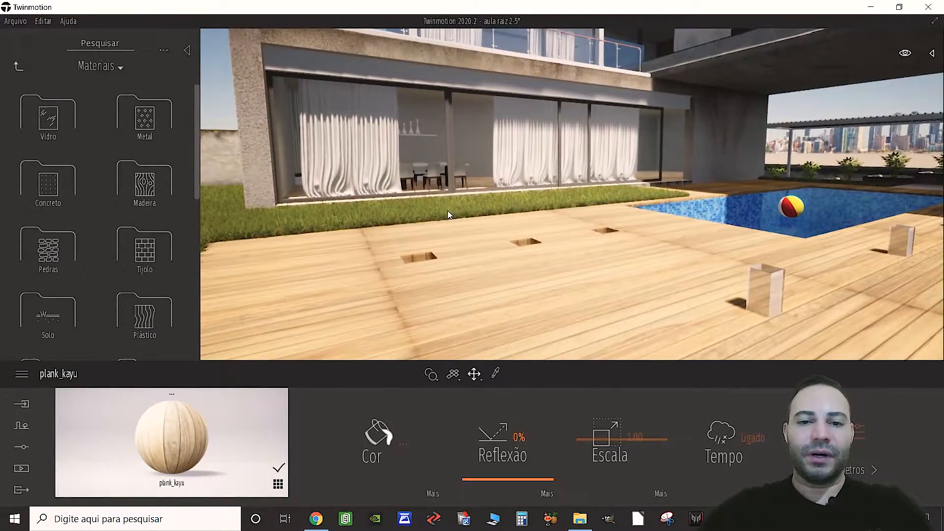
key("w")
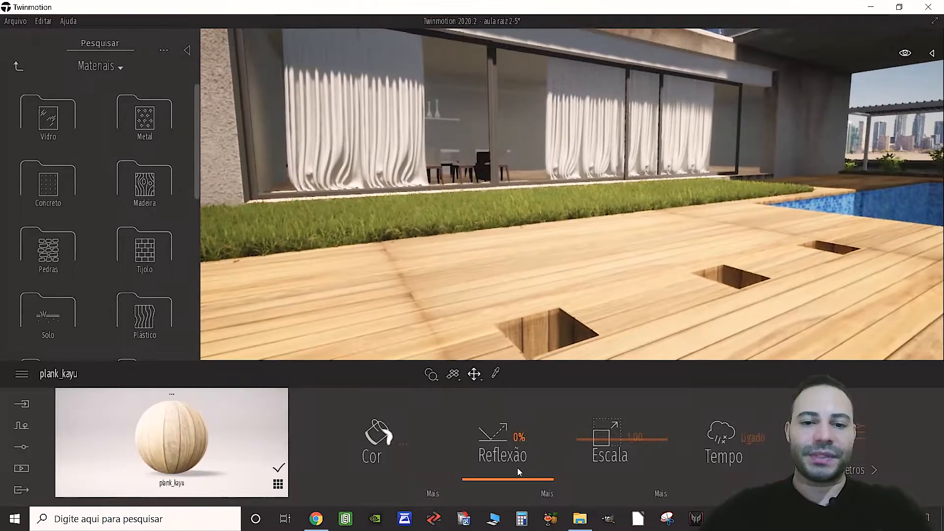
key("w")
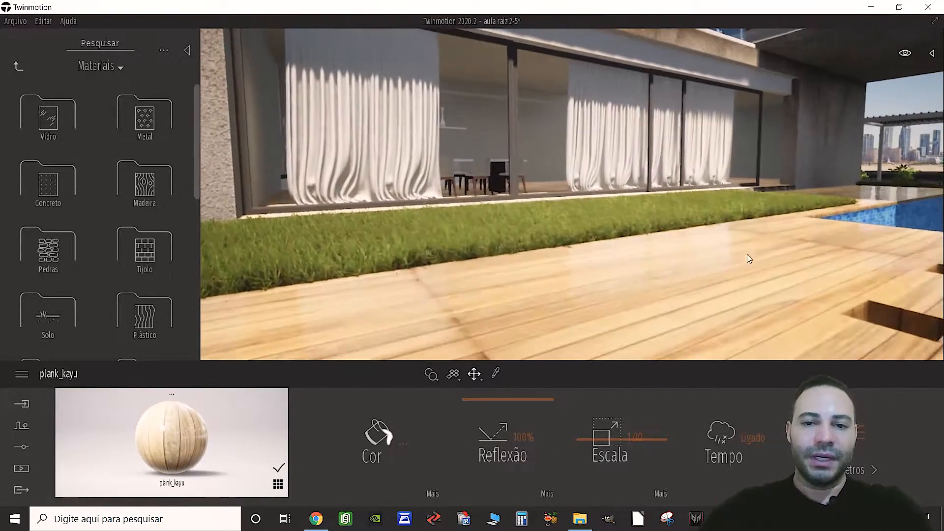
key("s")
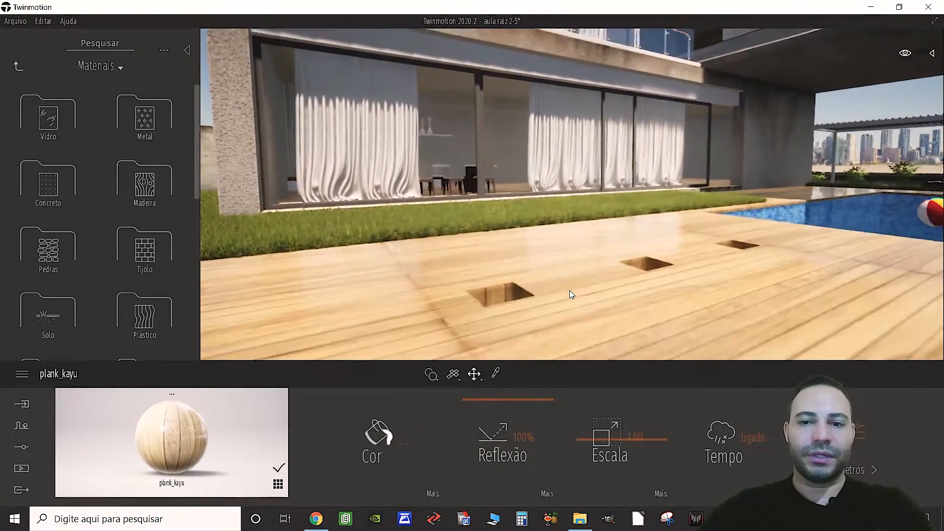
key("w")
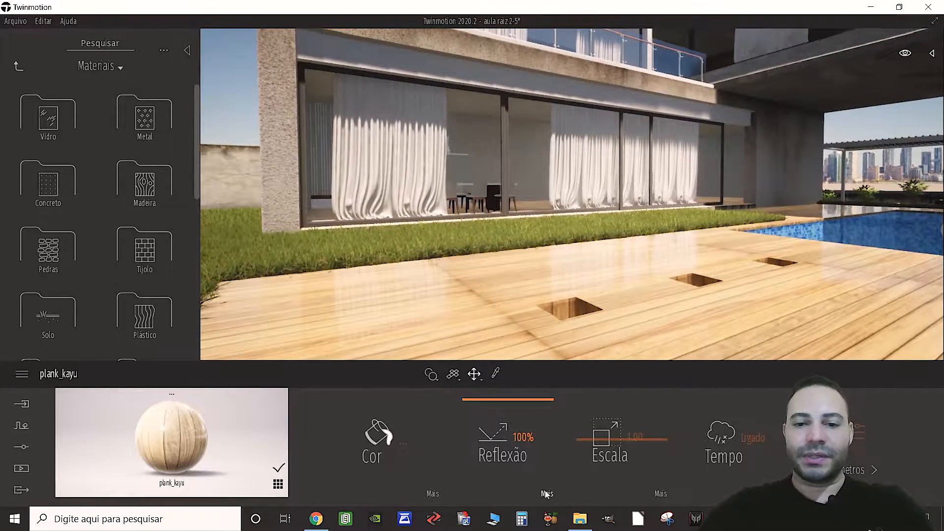
left_click(546, 493)
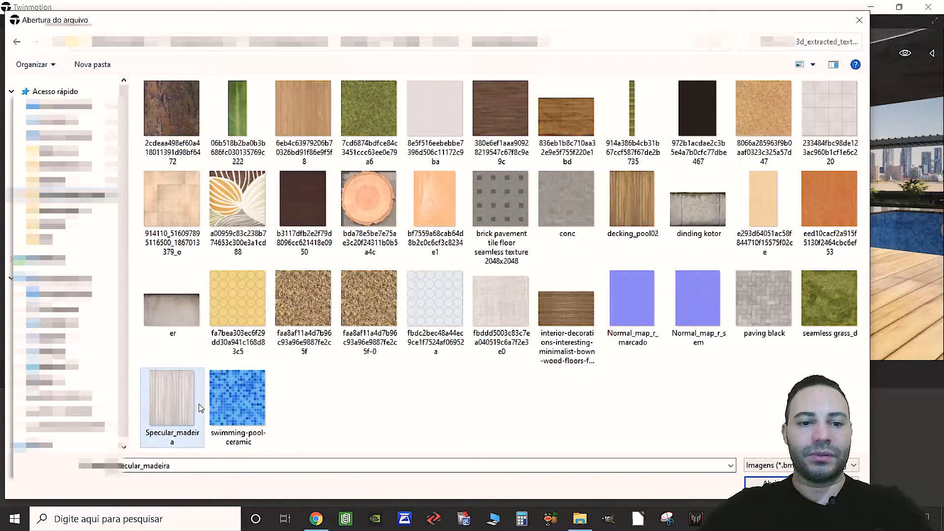
left_click(774, 484)
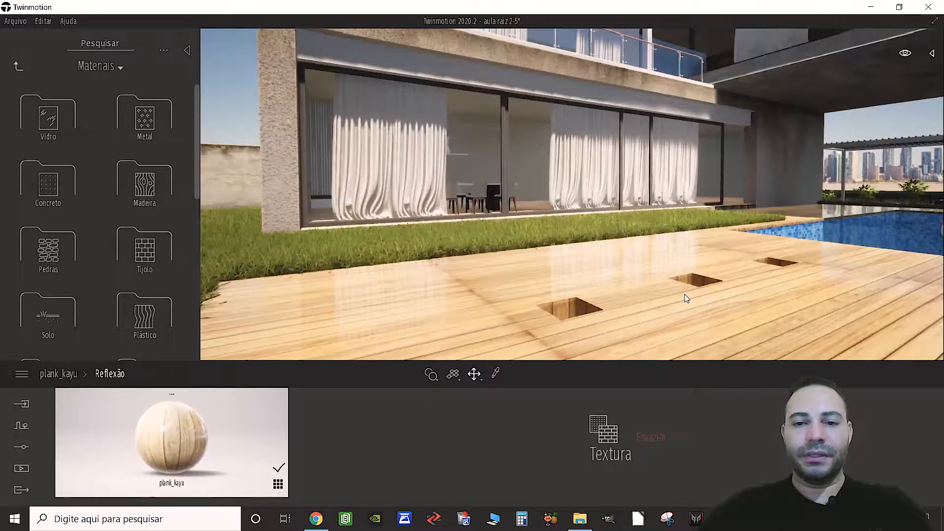
Check the deck's reflections beside the pool and set the plank_kayu material's Reflexão to 85%.
key("s")
right_click_drag(641, 270, 708, 295)
key("w")
key("a")
key("w")
key("s")
key("w")
key("a")
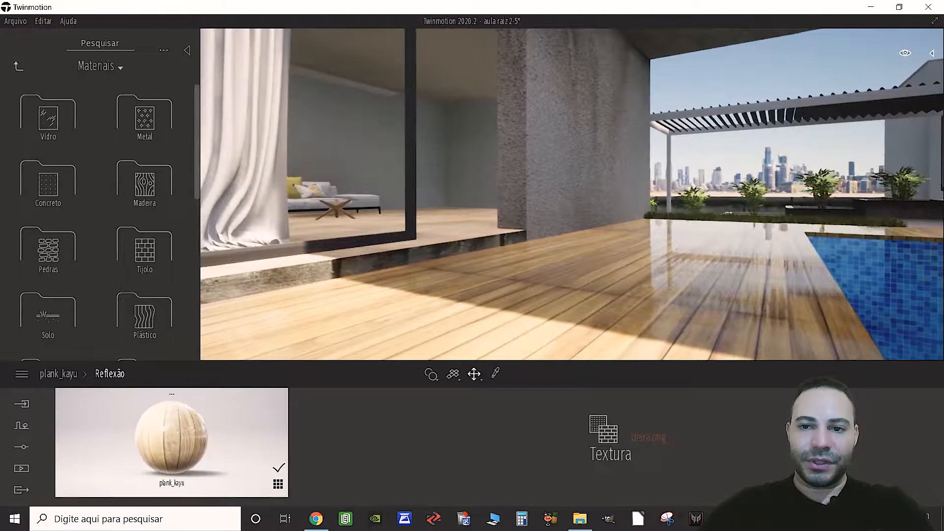
left_click(71, 375)
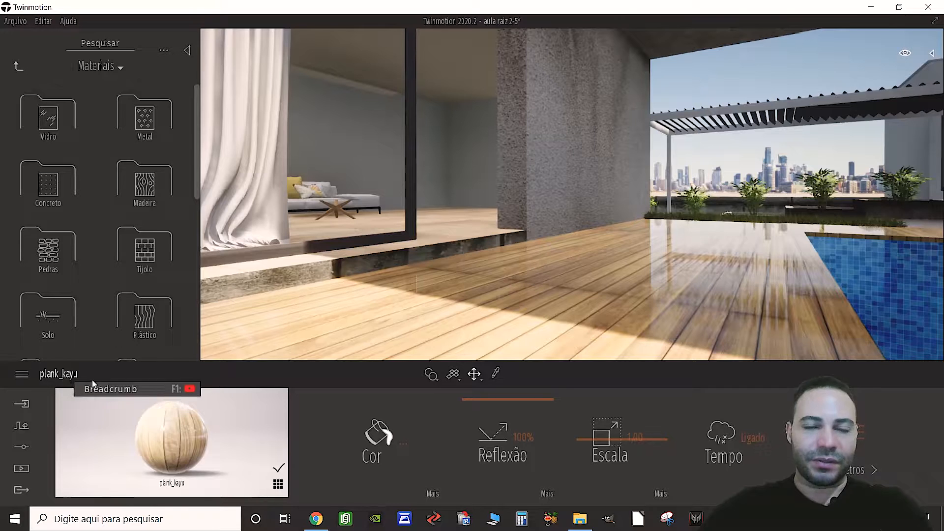
left_click_drag(499, 400, 502, 415)
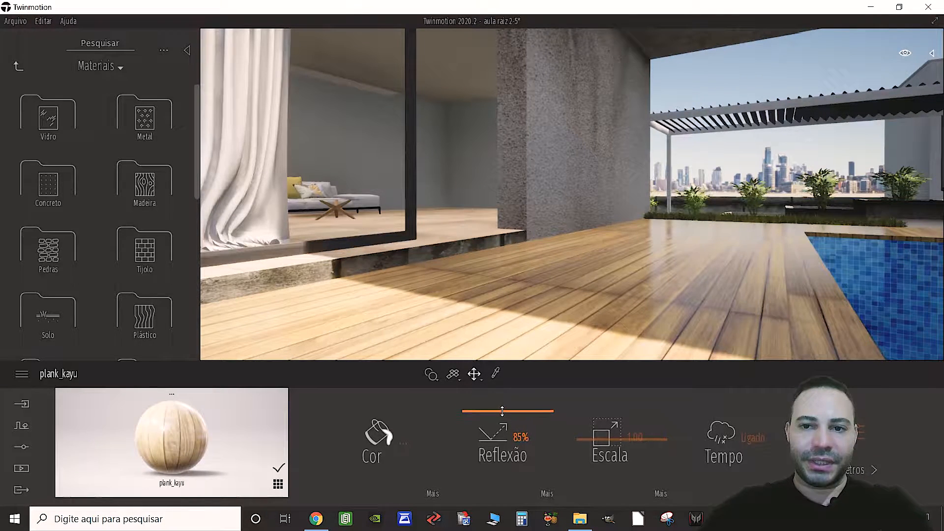
Examine the deck's reflections from several viewpoints, trying Reflexão at 88% and returning it to 85%.
key("s")
key("w")
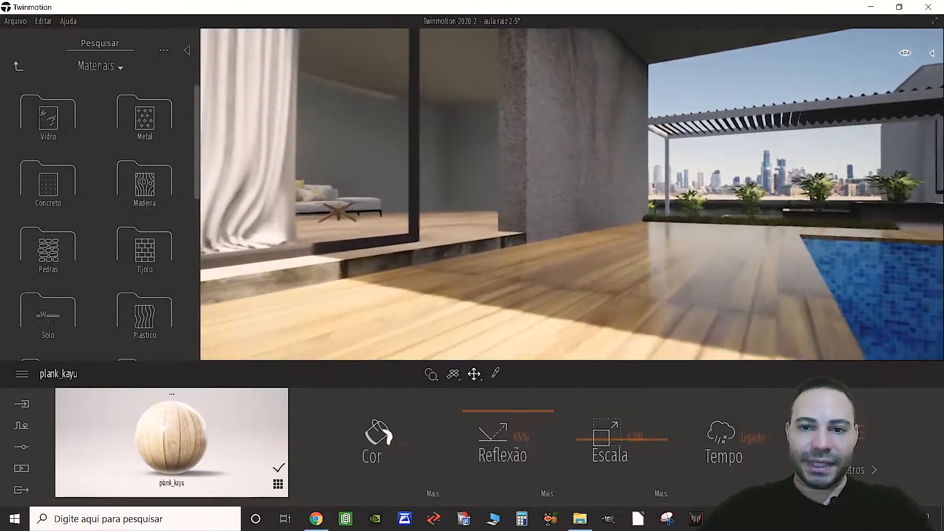
key("q")
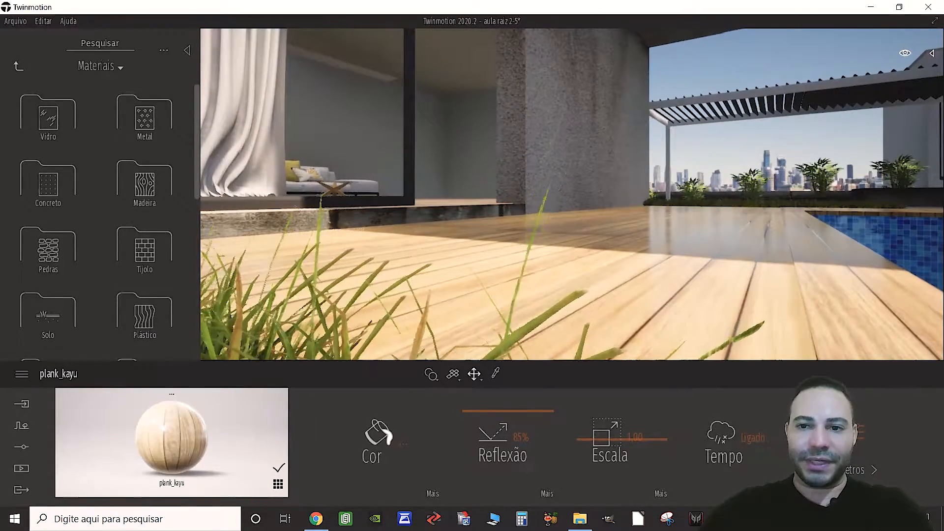
key("e")
key("s")
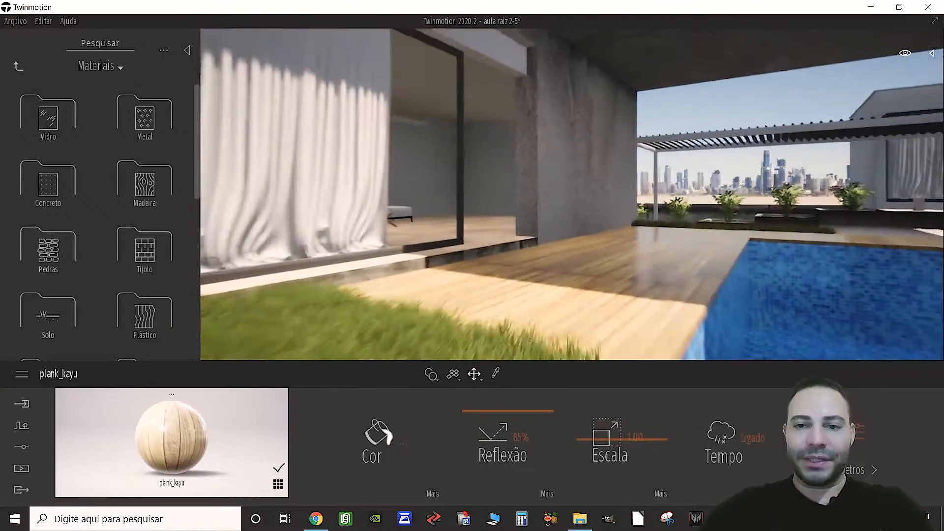
key("s")
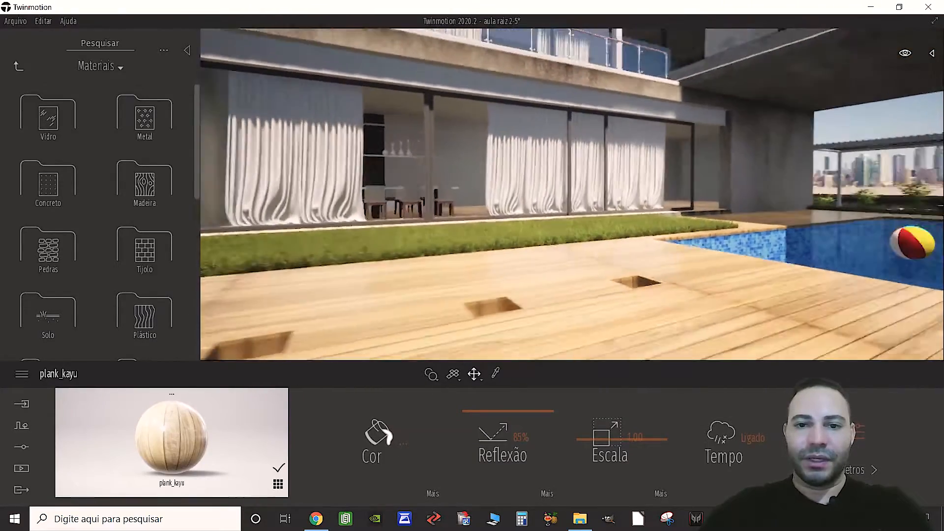
key("s")
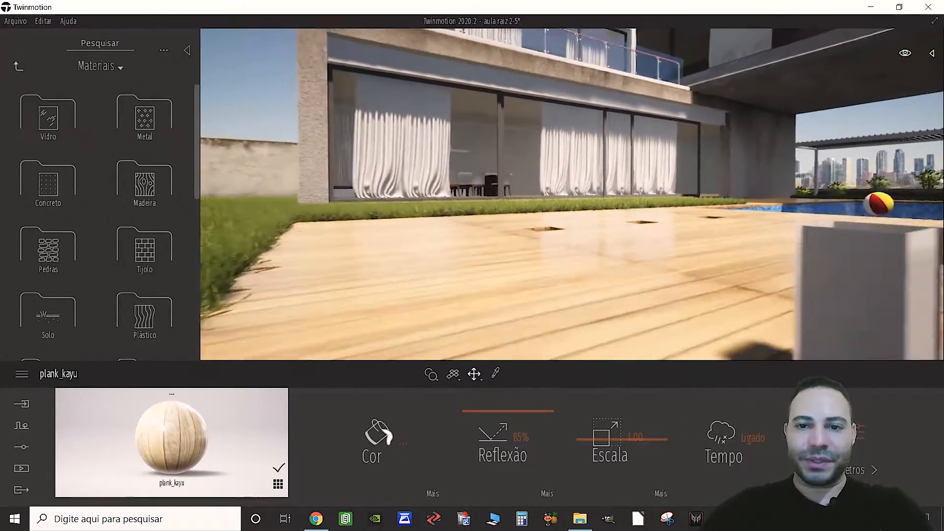
key("e")
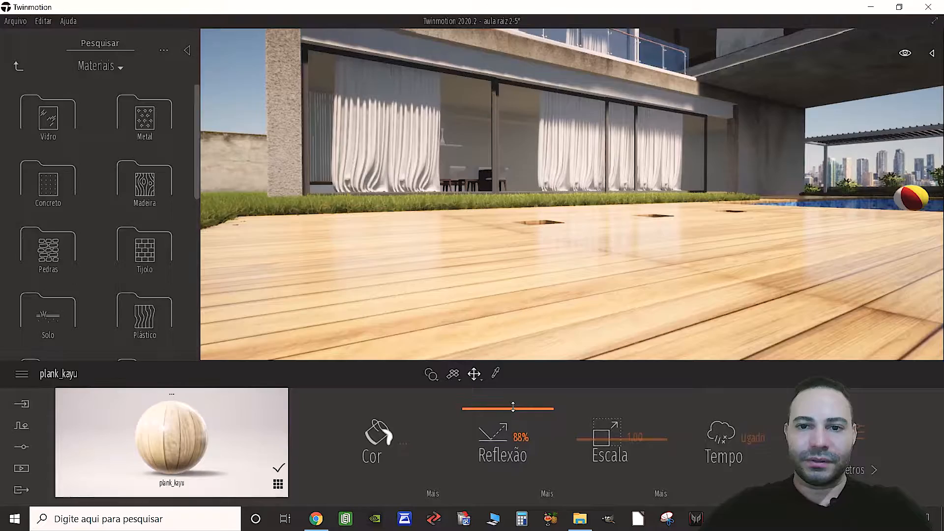
key("w")
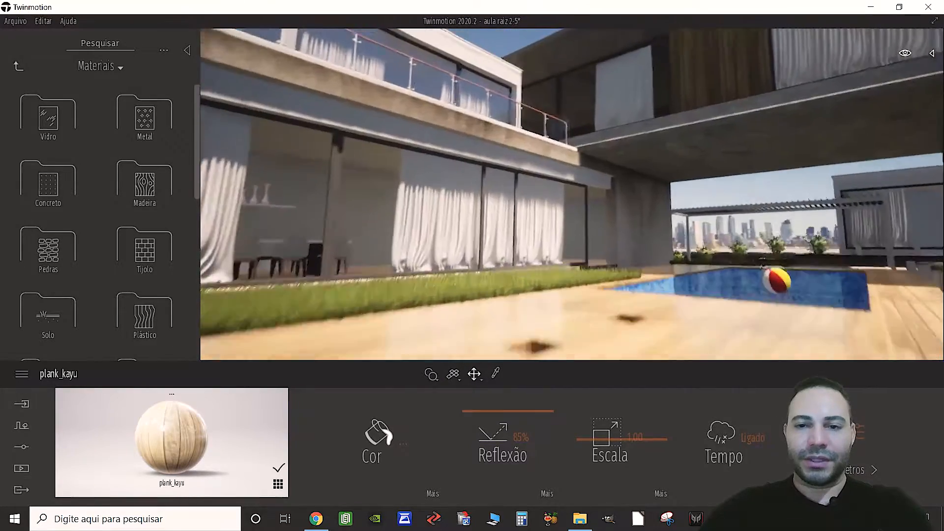
Examine the wooden deck's reflections from near the pool and from low viewpoints across the planks.
key("w")
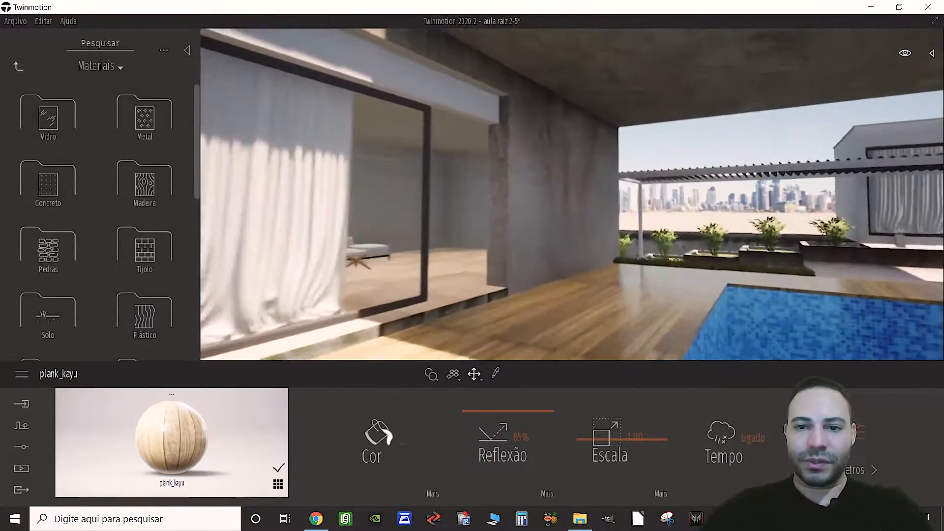
key("s")
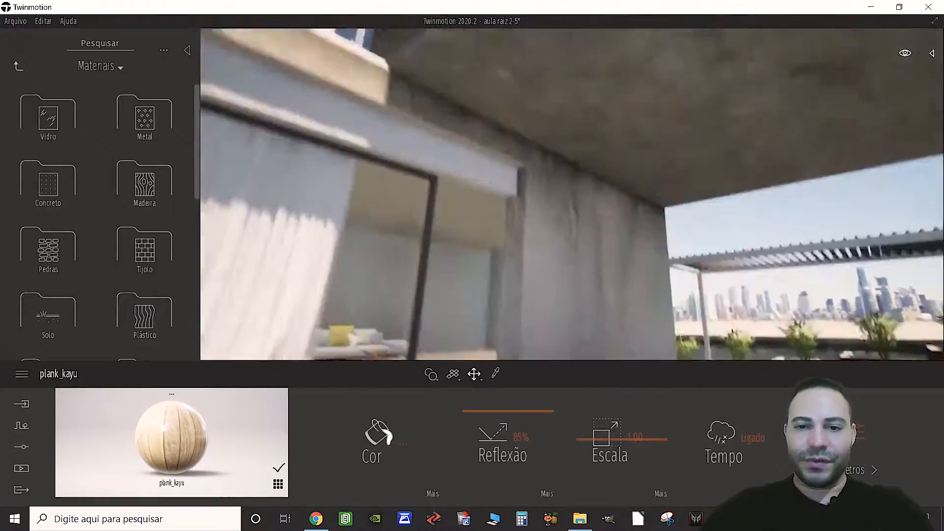
key("s")
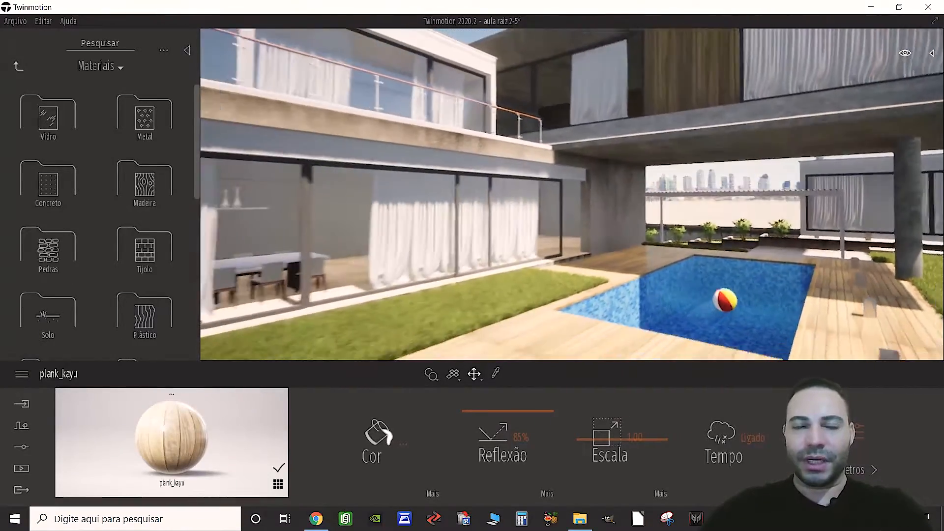
key("w")
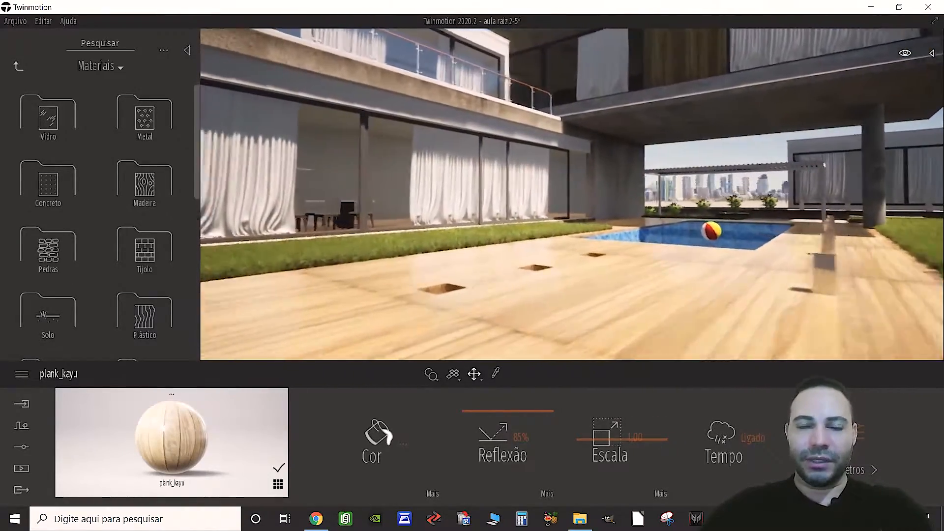
key("q")
key("e")
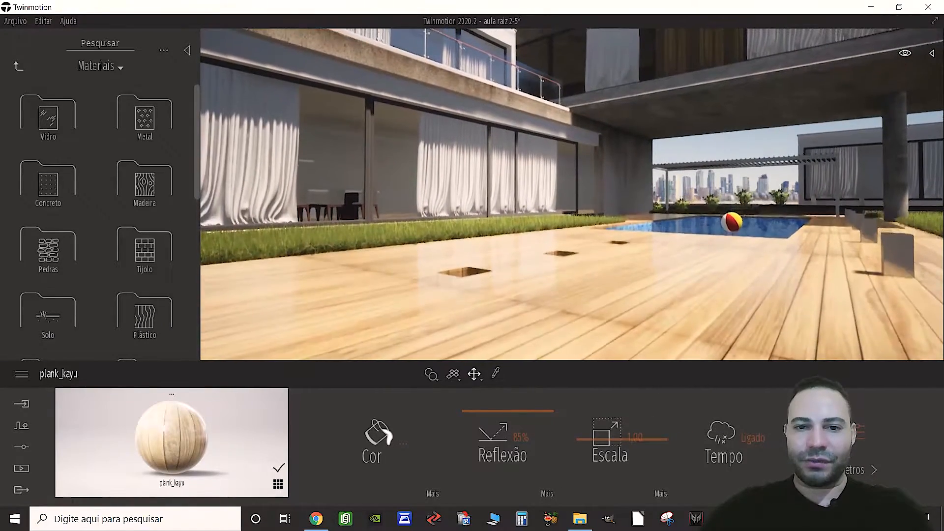
key("s")
key("w")
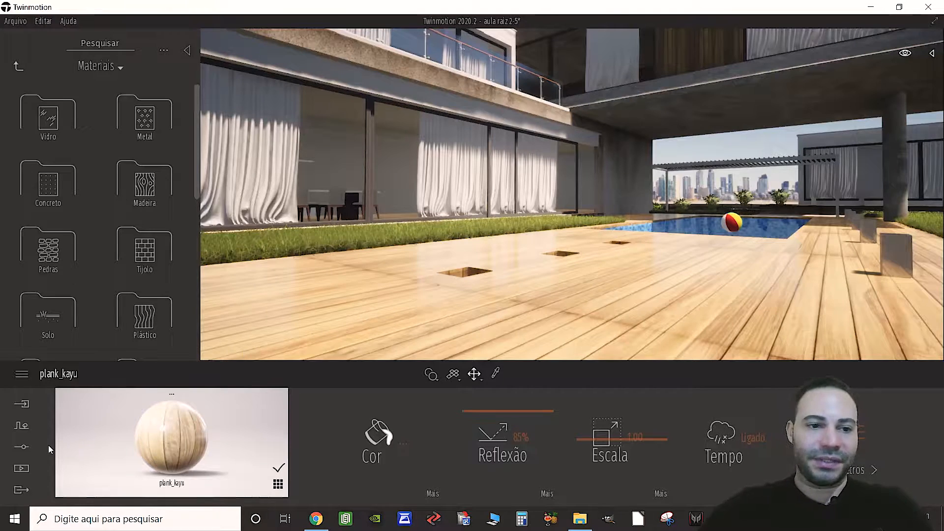
Set the scene's Hora do dia to 07:13 in the location settings, facing the pool and deck.
left_click(22, 447)
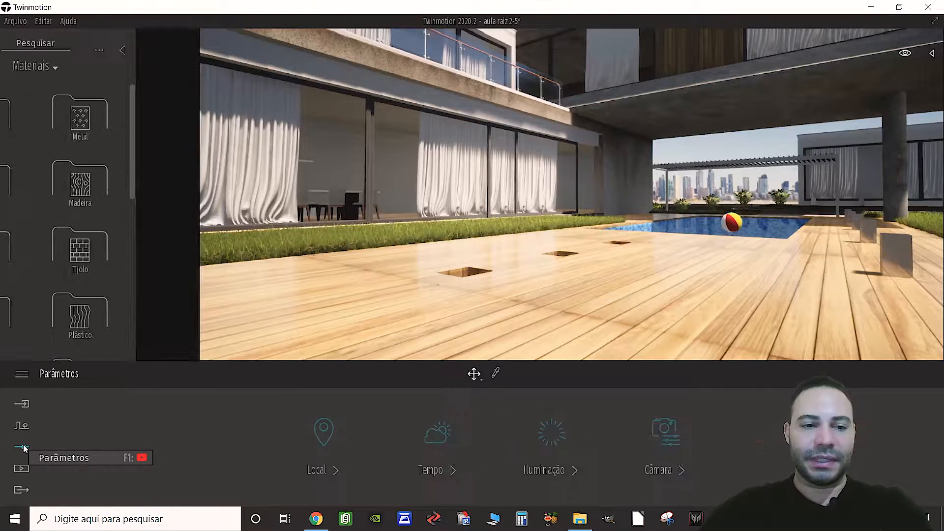
left_click(333, 438)
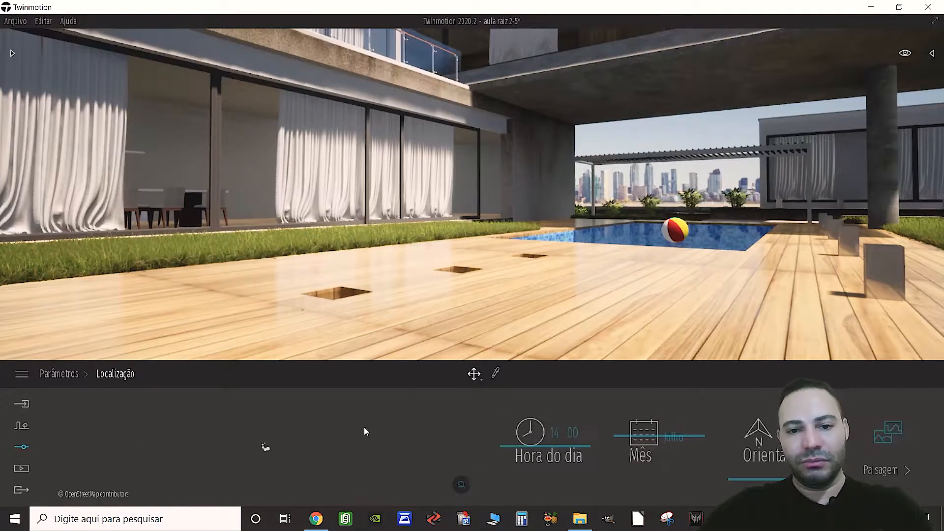
right_click_drag(497, 236, 514, 197)
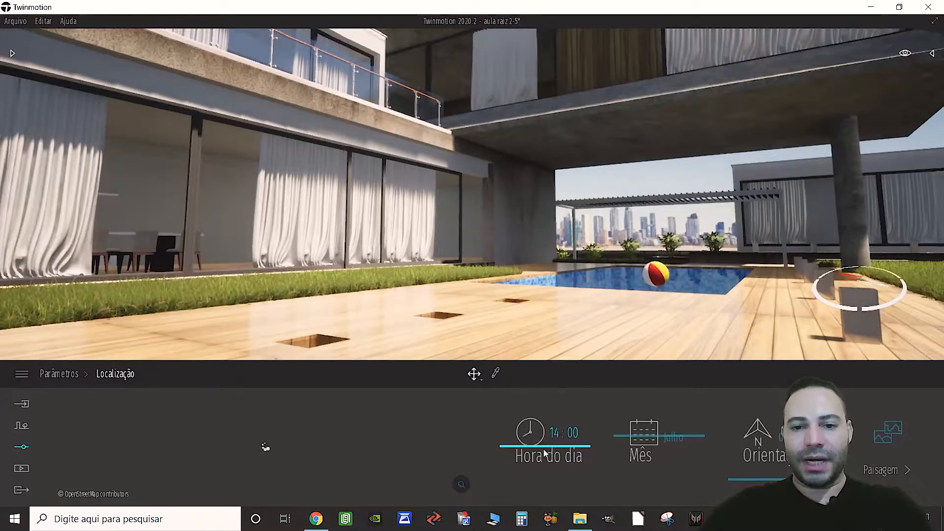
left_click_drag(544, 447, 530, 423)
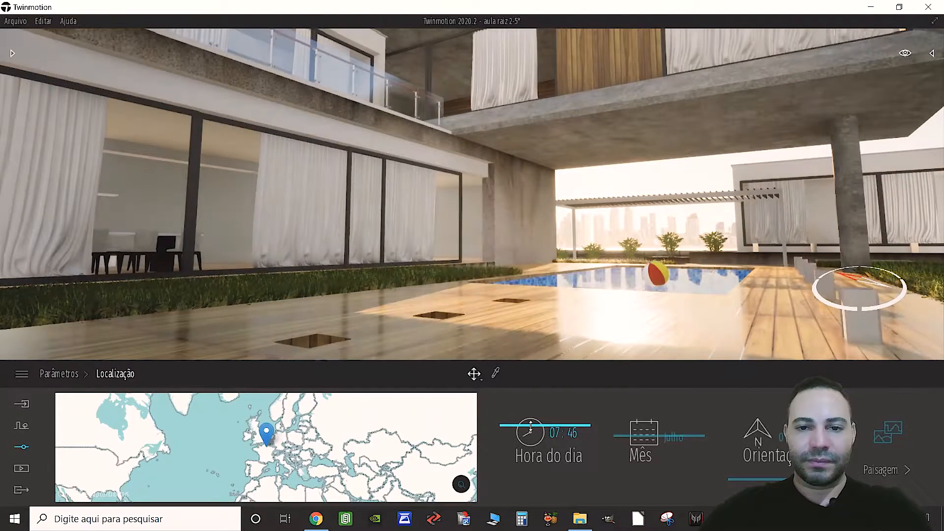
left_click_drag(529, 422, 527, 423)
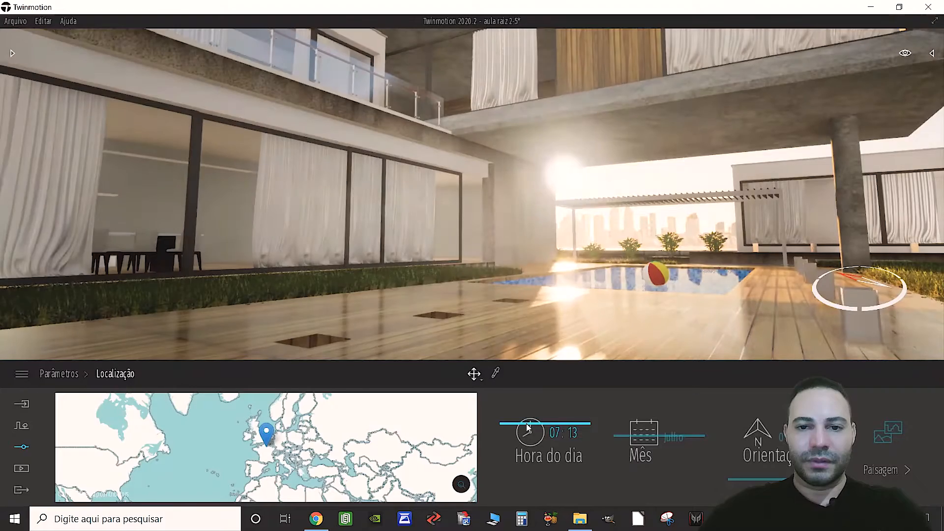
Examine the low sun's reflection on the deck planks from closer and farther viewpoints.
key("s")
right_click_drag(550, 302, 565, 328)
key("w")
key("s")
key("w")
key("s")
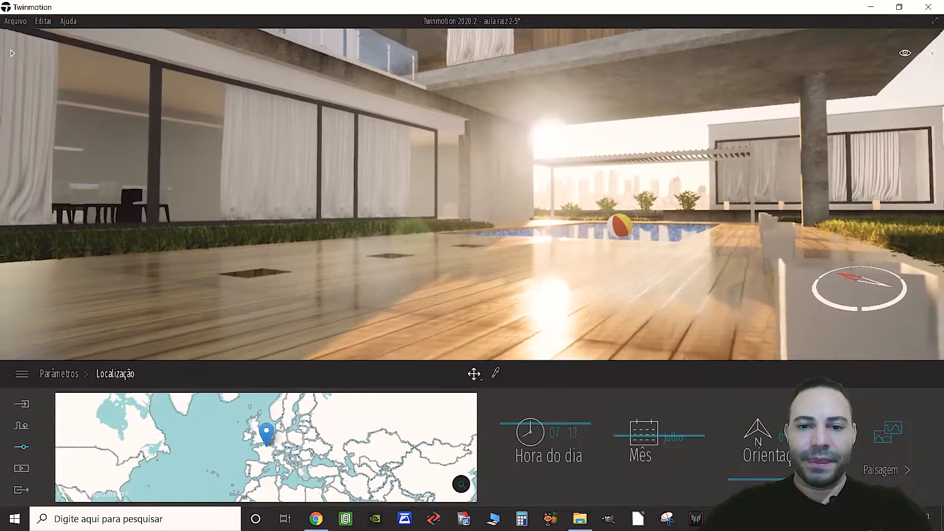
key("q")
key("w")
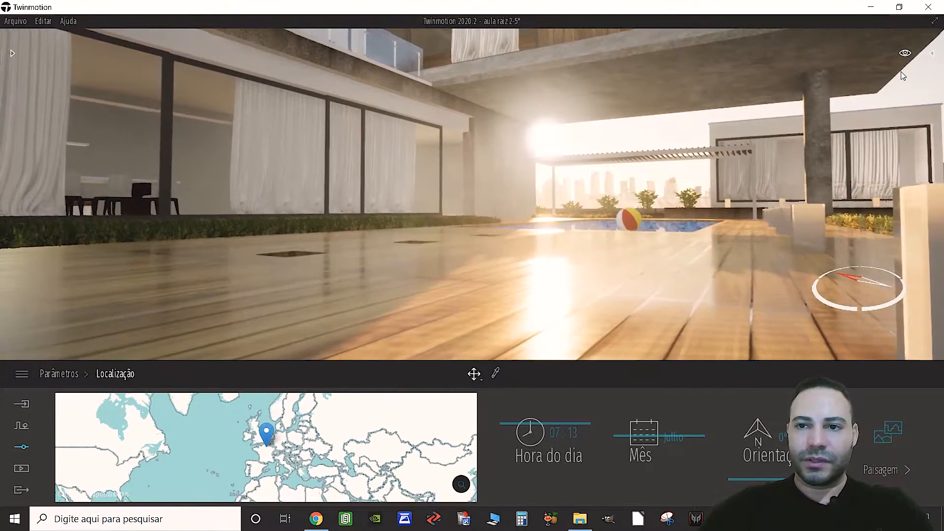
Set the navigation speed to Velocidade de caminhada and frame the sunlit deck planks up close.
left_click(900, 52)
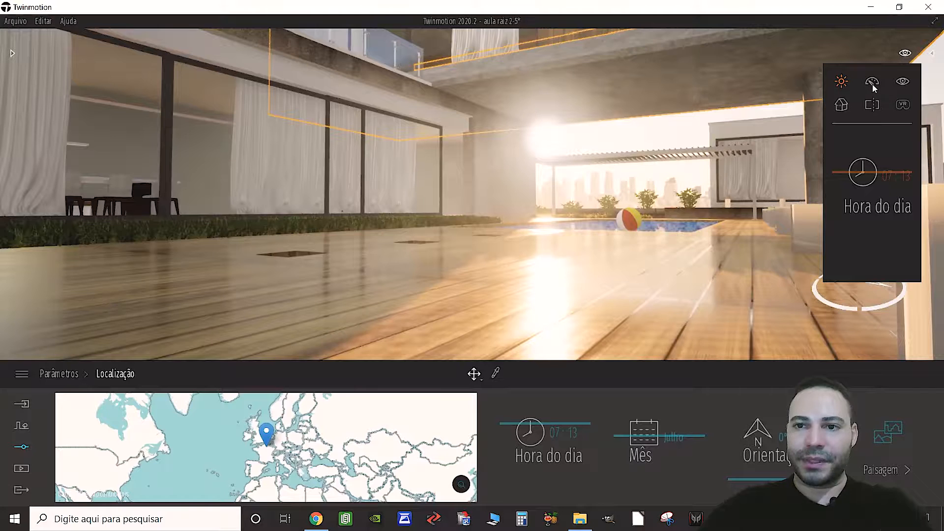
left_click(863, 245)
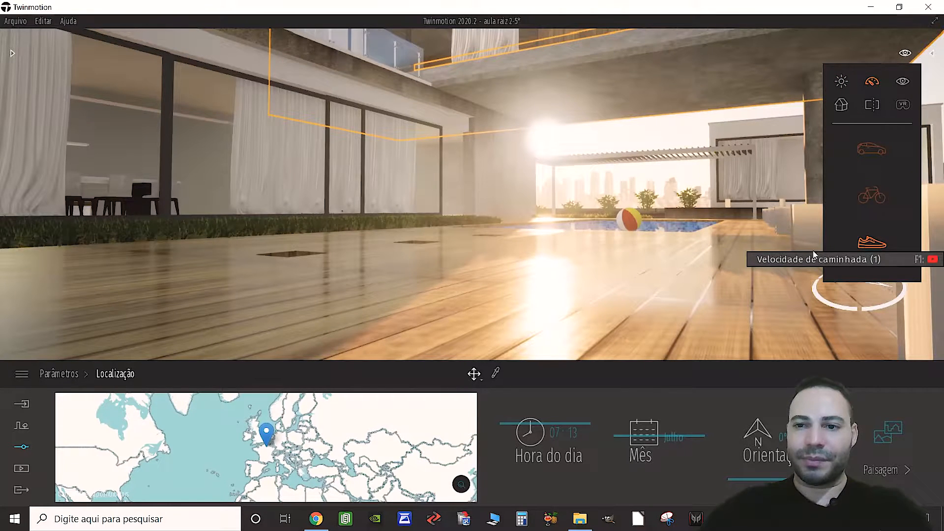
key("s")
mouse_move(632, 276)
right_mouse_down()
mouse_move(715, 270)
mouse_move(635, 292)
right_mouse_up()
key("w")
key("s")
middle_click_drag(635, 292, 667, 276)
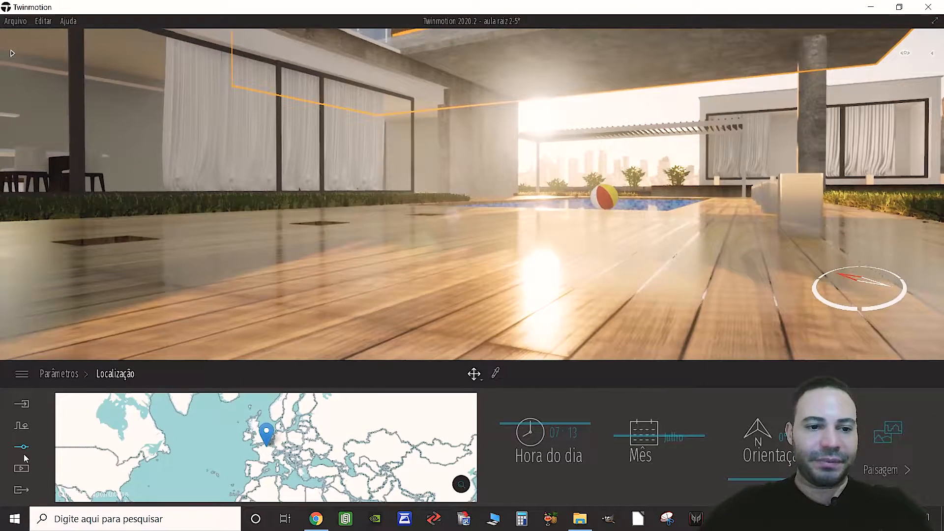
Pick the deck's plank_kayu material, try its Reflexão at 100%, and set it to 70%.
left_click(540, 273)
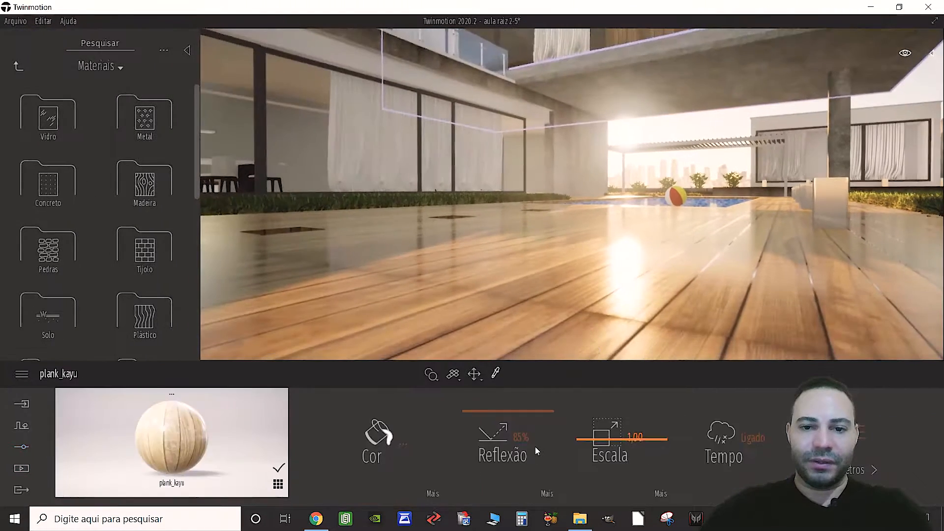
left_click_drag(485, 411, 486, 378)
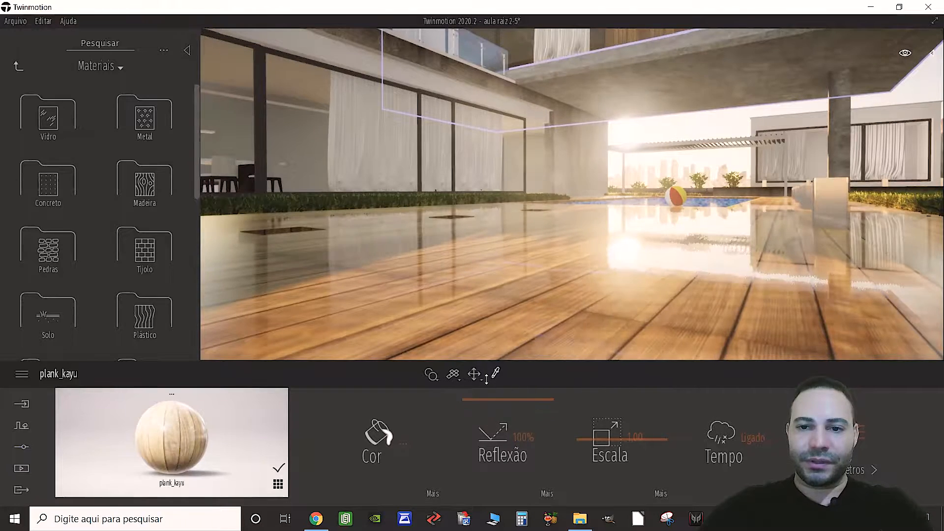
middle_click_drag(568, 211, 583, 234)
scroll(583, 234, "down", 3)
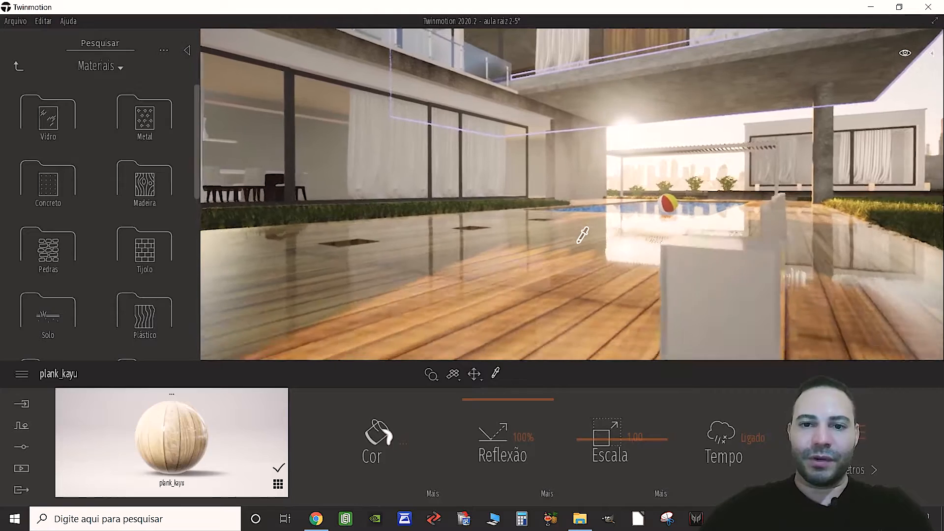
scroll(583, 234, "up", 2)
right_click_drag(670, 250, 672, 253)
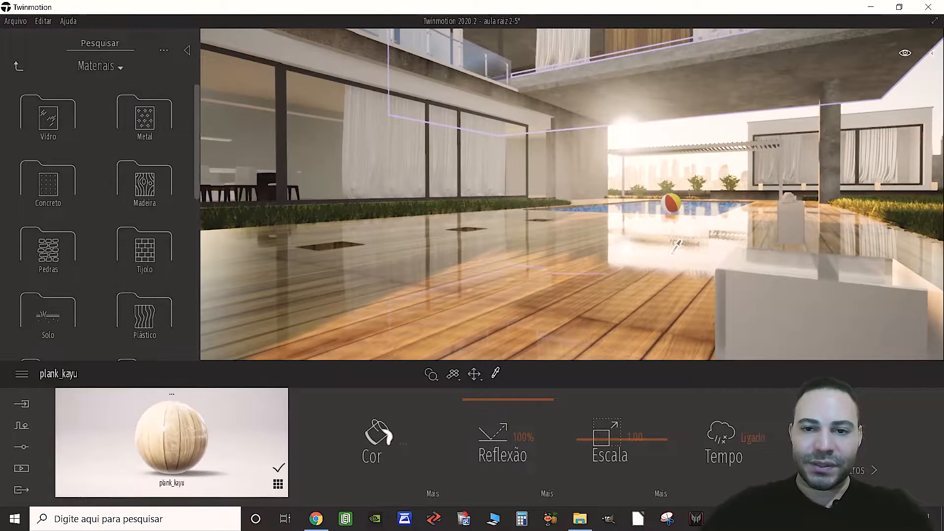
middle_click_drag(627, 251, 623, 255)
scroll(623, 255, "up", 1)
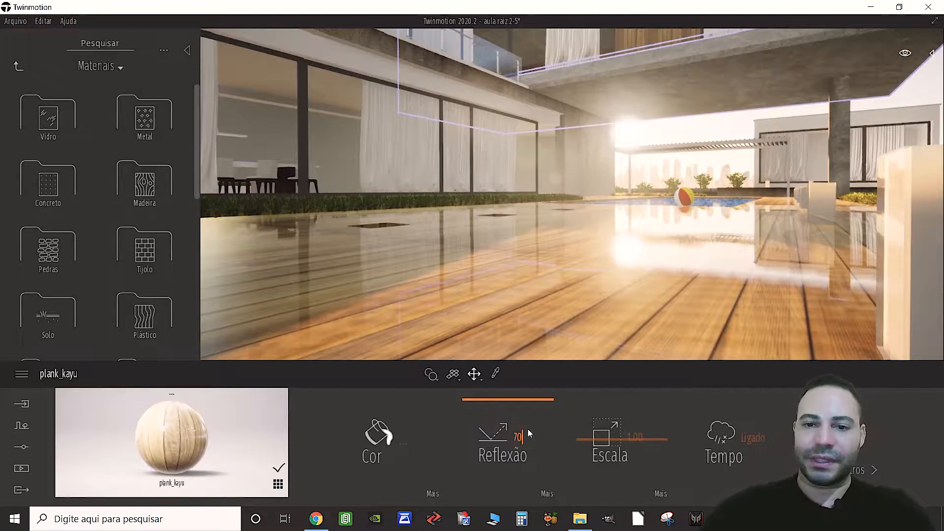
type("70")
key("Return")
Examine the deck's softened reflections from several viewpoints, both beside the pool and farther back along the planks.
right_click_drag(719, 240, 757, 240)
key("w")
key("w")
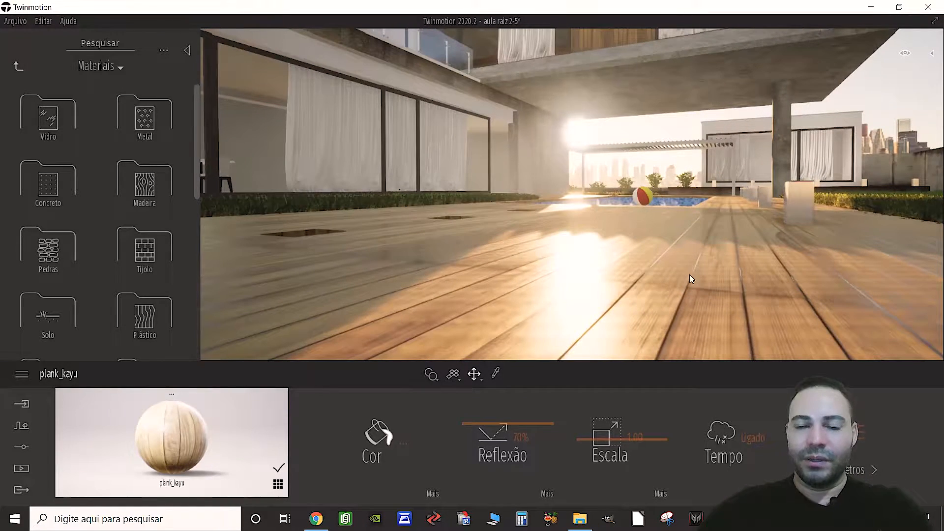
right_click_drag(656, 283, 635, 290)
key("s")
key("q")
key("e")
key("w")
key("s")
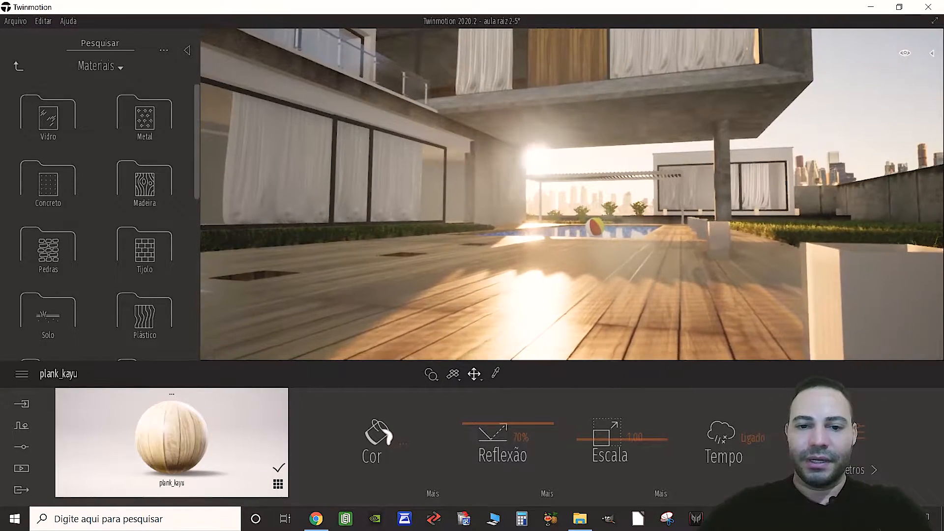
key("q")
key("w")
right_click_drag(546, 295, 553, 268)
key("w")
key("a")
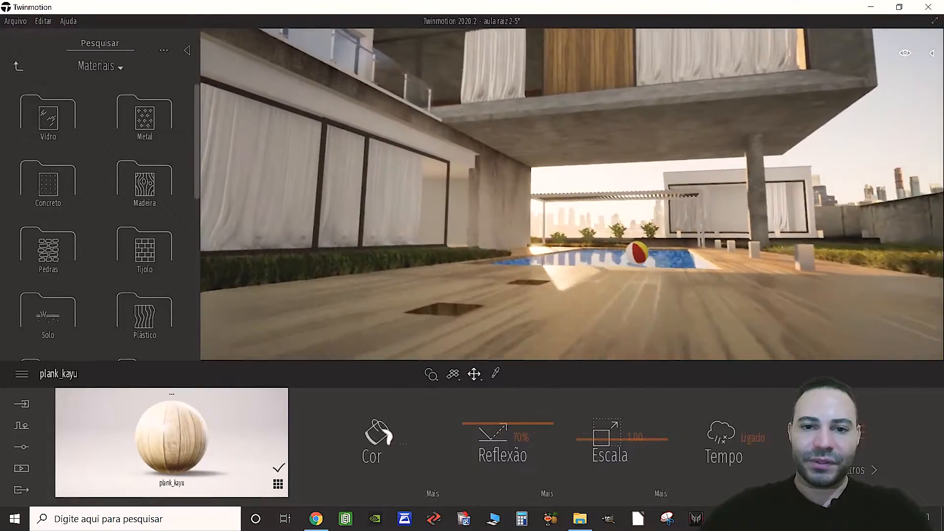
key("w")
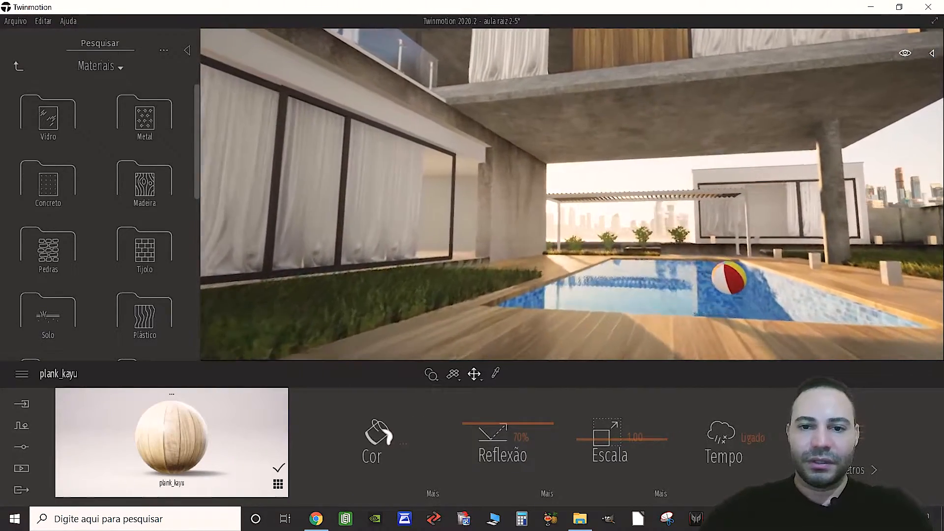
key("d")
right_click_drag(552, 268, 568, 287)
key("q")
key("s")
key("d")
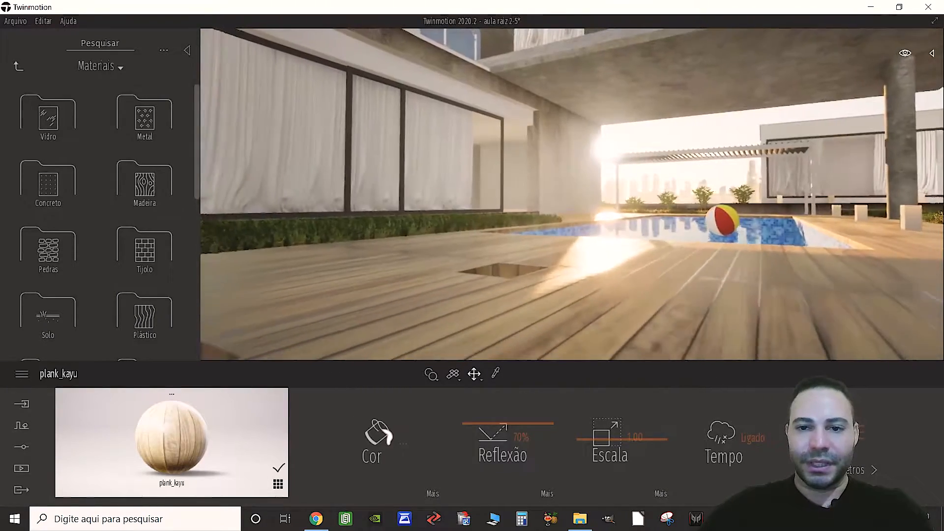
key("s")
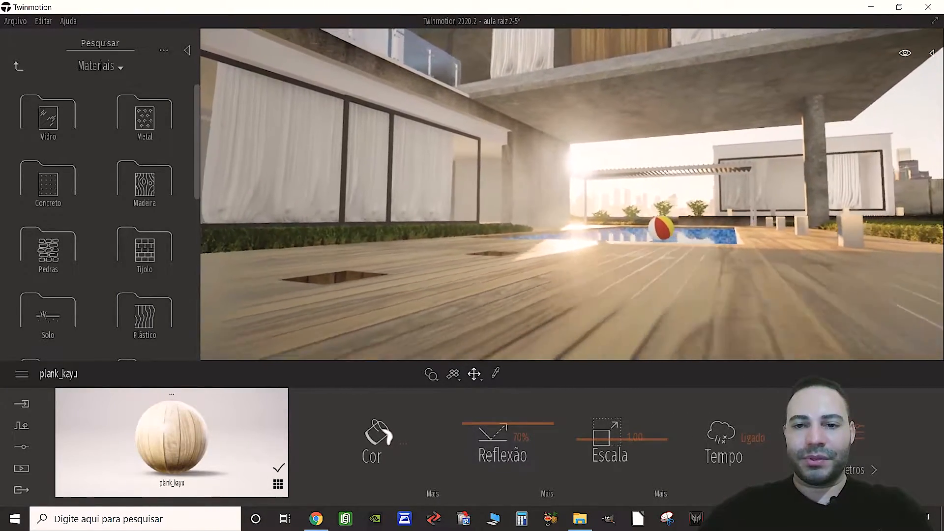
key("s")
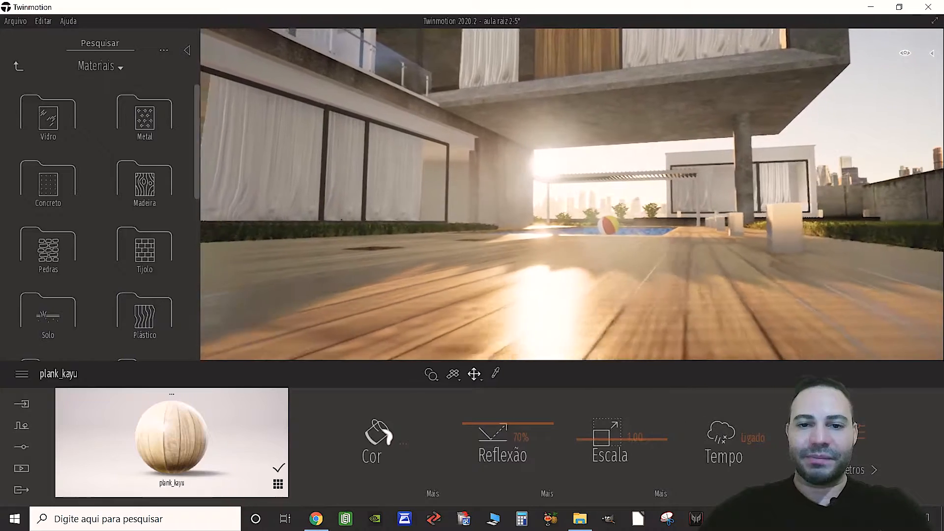
key("a")
key("e")
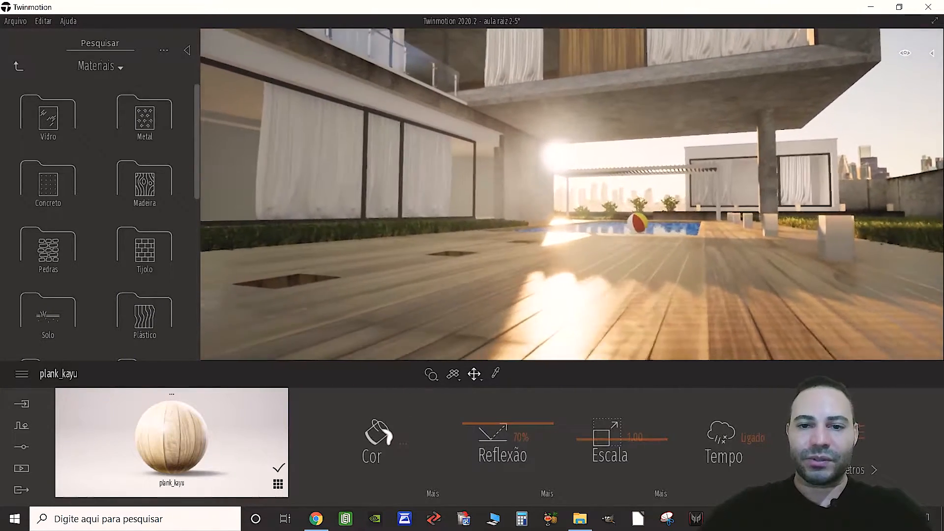
key("s")
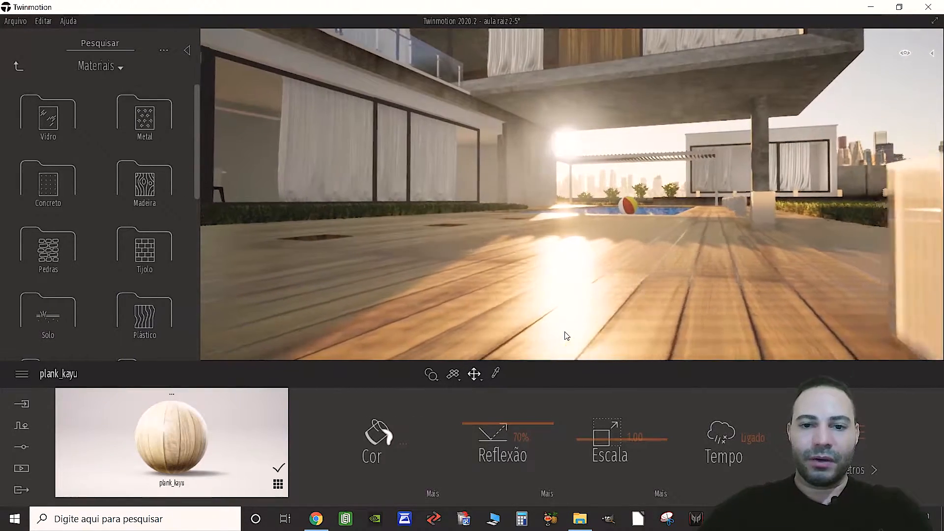
key("e")
Load Normal_map_r_sem as the Relevo texture of the plank_kayu material.
left_click(865, 470)
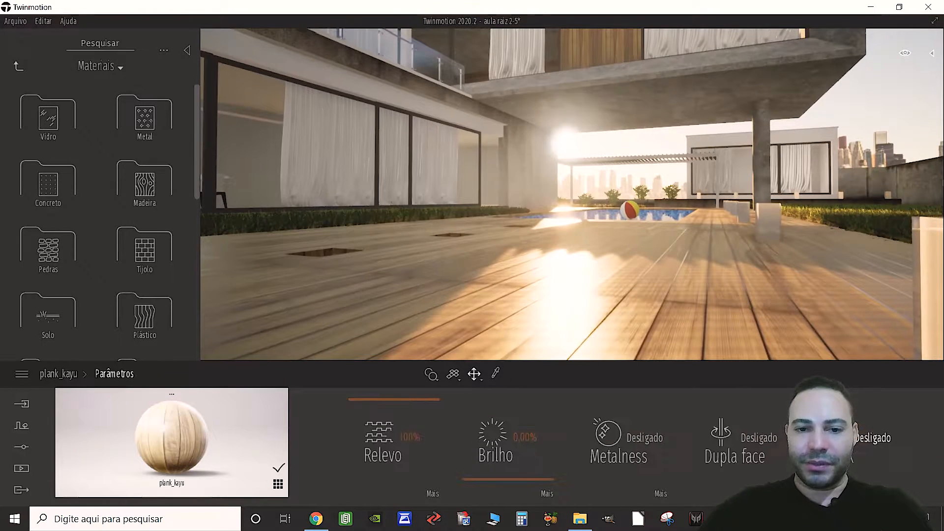
left_click(428, 493)
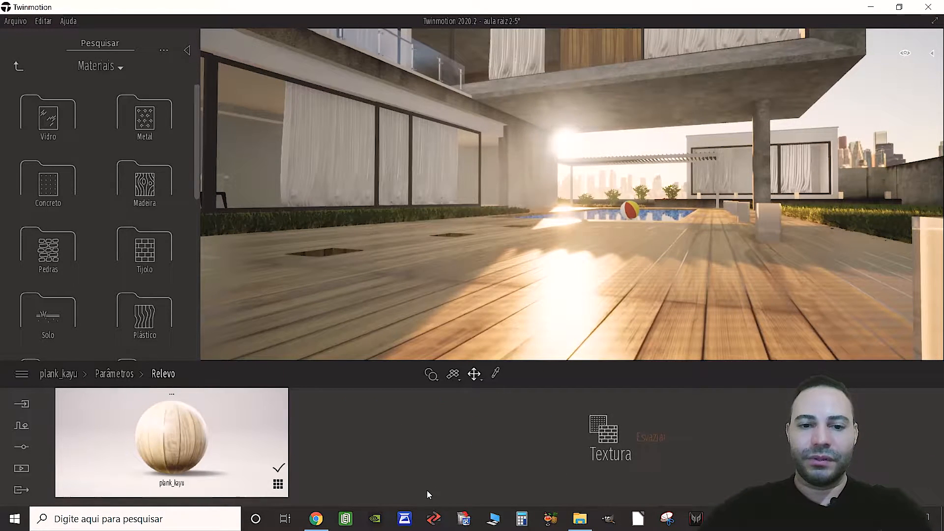
left_click(651, 440)
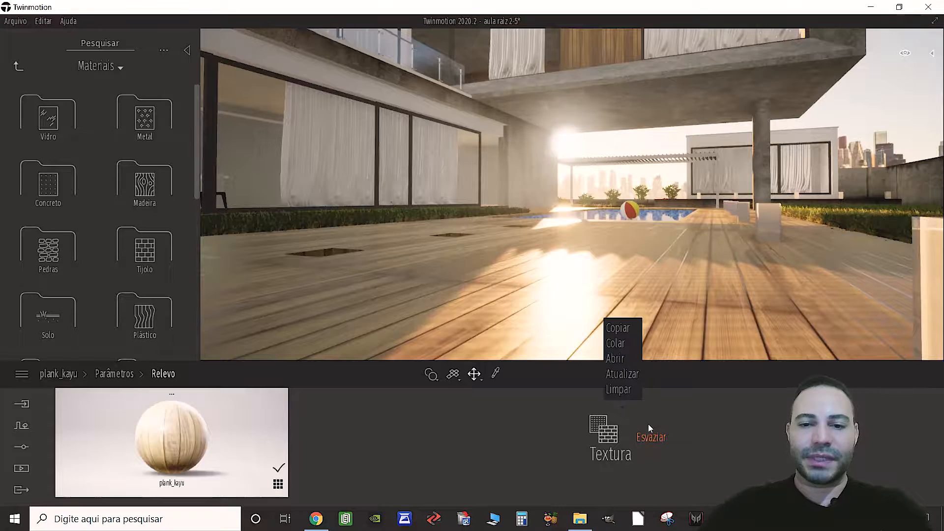
left_click(627, 356)
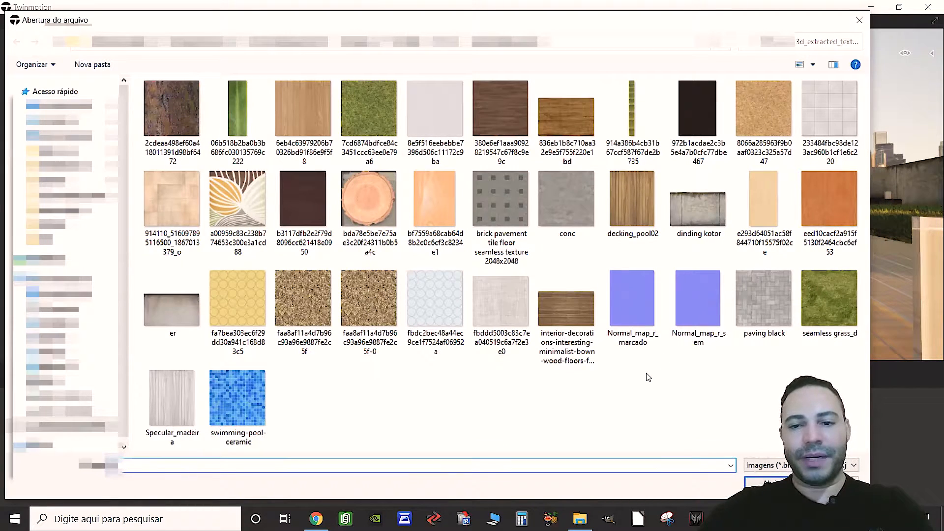
left_click(697, 317)
left_click(775, 484)
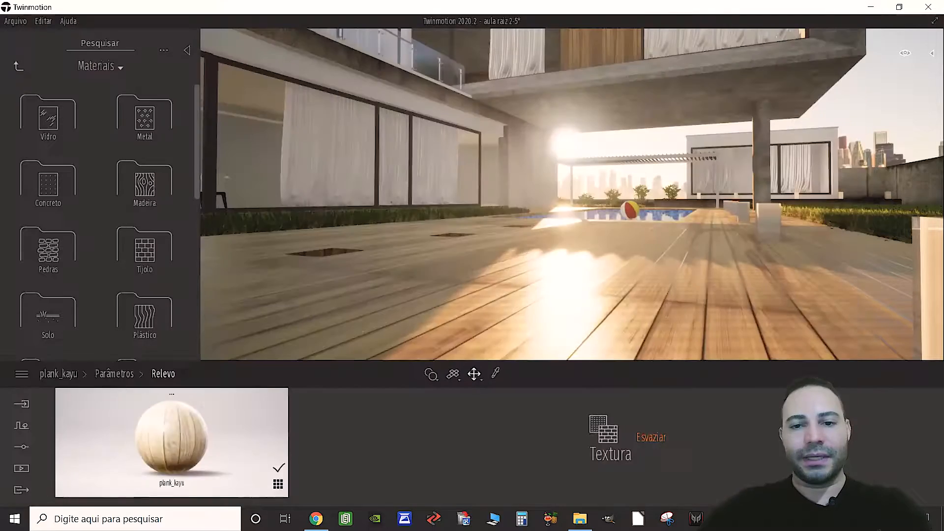
Examine the wood relief on the sunlit deck planks from a viewpoint close to the floor.
right_click_drag(680, 334, 691, 328)
key("w")
key("d")
key("q")
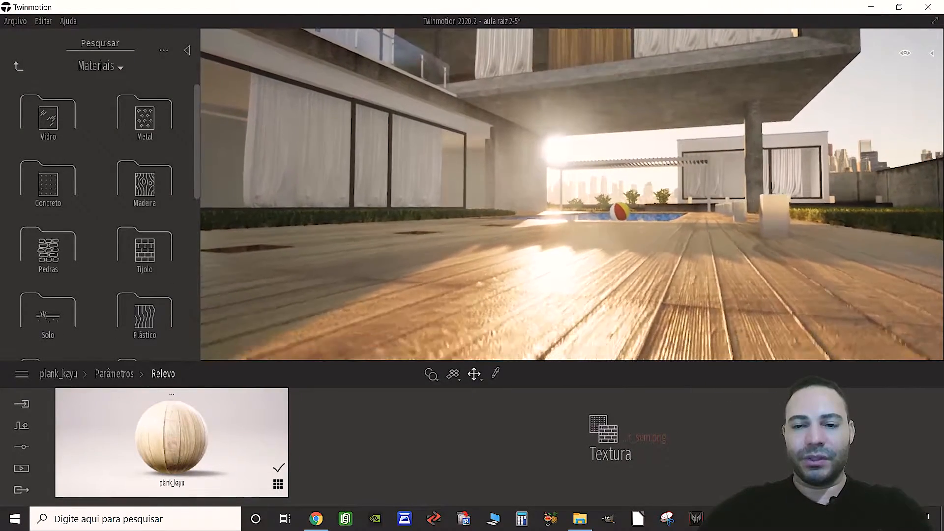
key("q")
key("q")
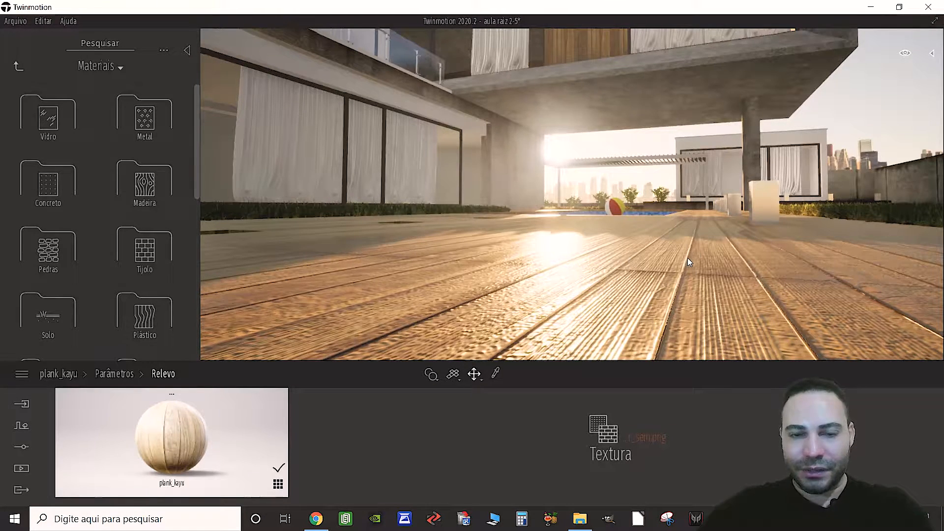
Return to the plank_kayu parameters with Relevo at 100% and inspect the raised grain and plank joints from several low viewpoints.
left_click(124, 374)
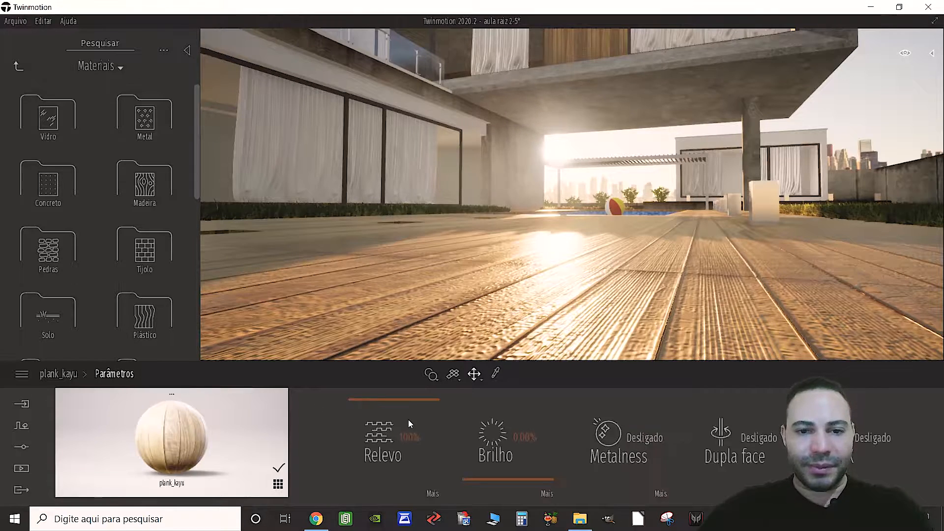
left_click_drag(395, 423, 392, 399)
mouse_move(721, 328)
right_mouse_down()
mouse_move(782, 325)
mouse_move(713, 327)
mouse_move(762, 325)
mouse_move(732, 326)
right_mouse_up()
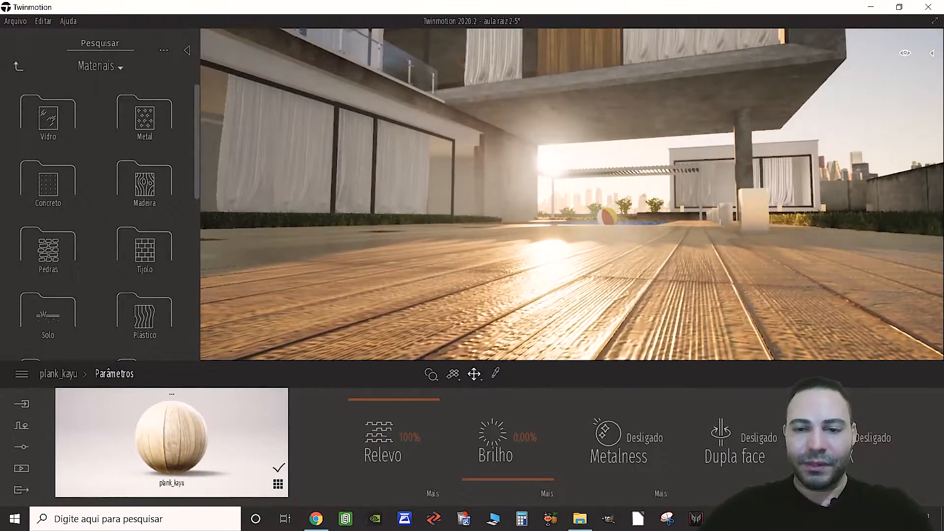
key("s")
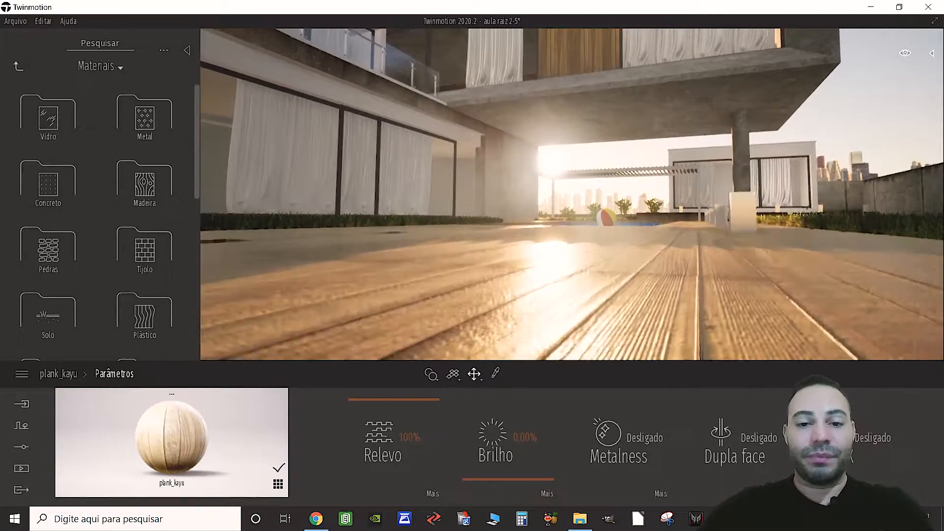
right_click_drag(618, 311, 620, 288)
key("a")
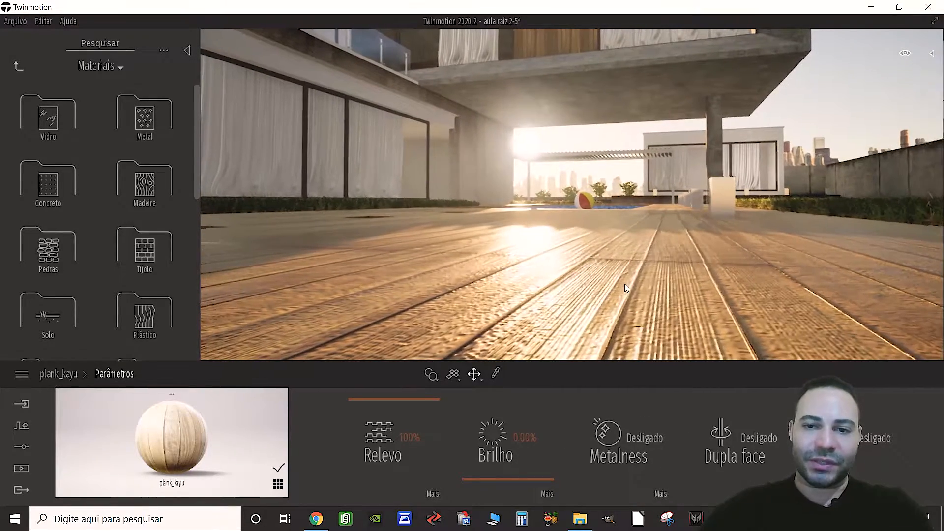
key("a")
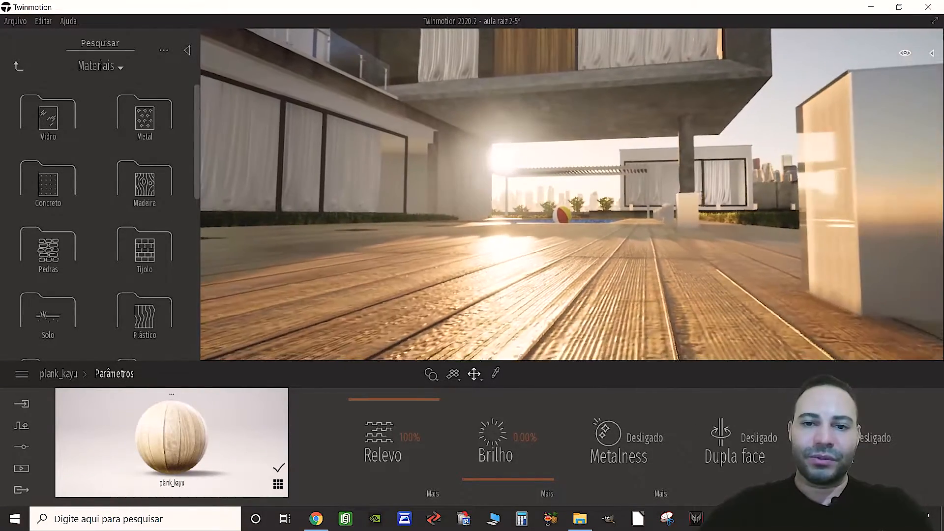
key("a")
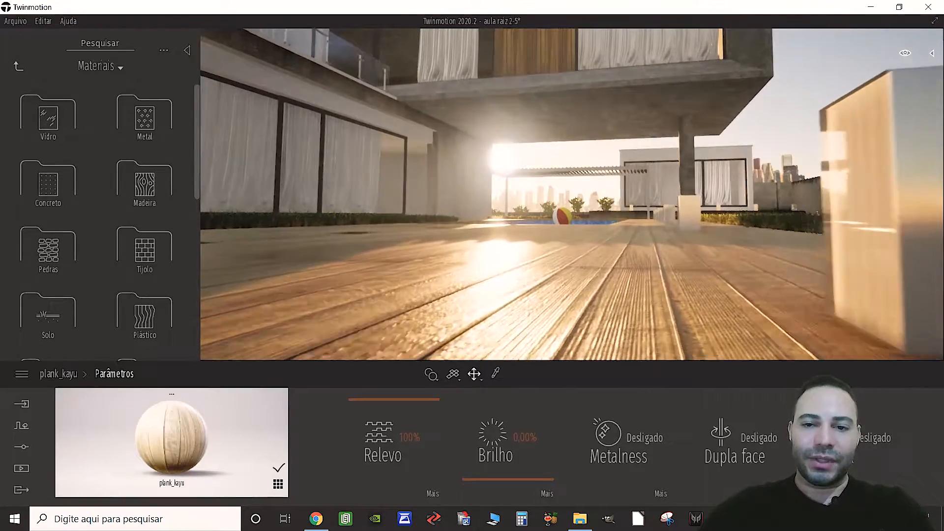
key("a")
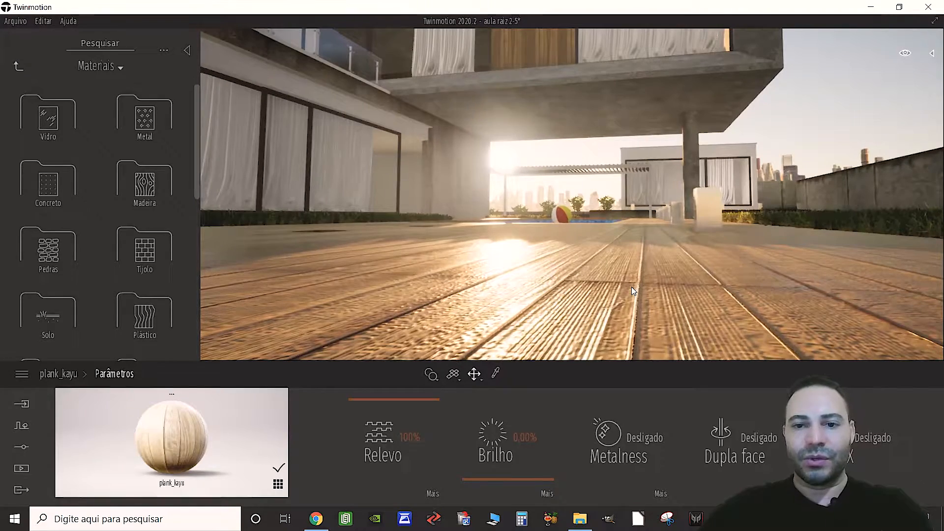
key("a")
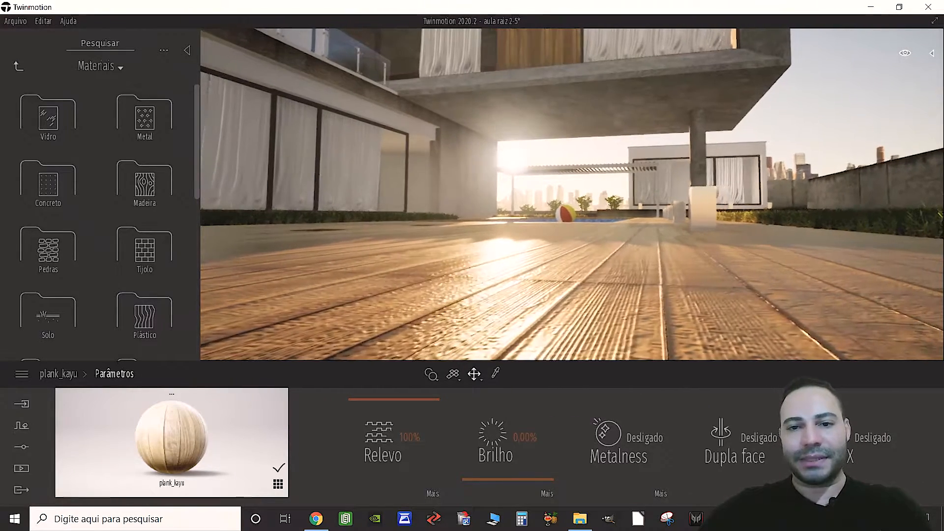
key("a")
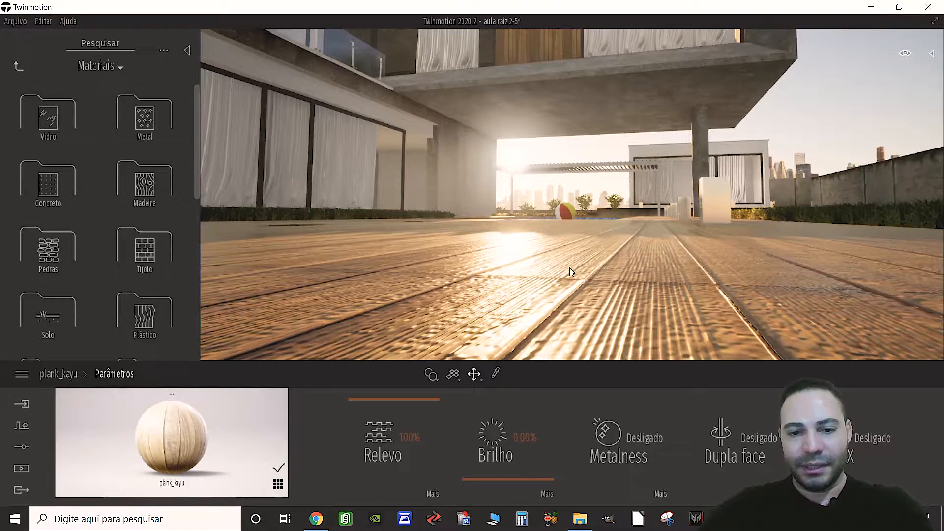
Open the file picker for the Relevo texture of the plank_kayu material.
left_click(433, 494)
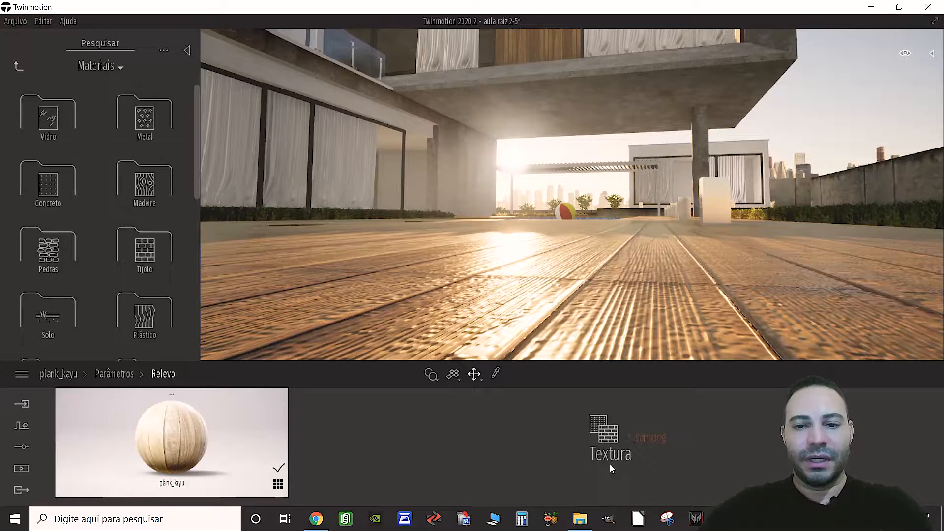
left_click(635, 445)
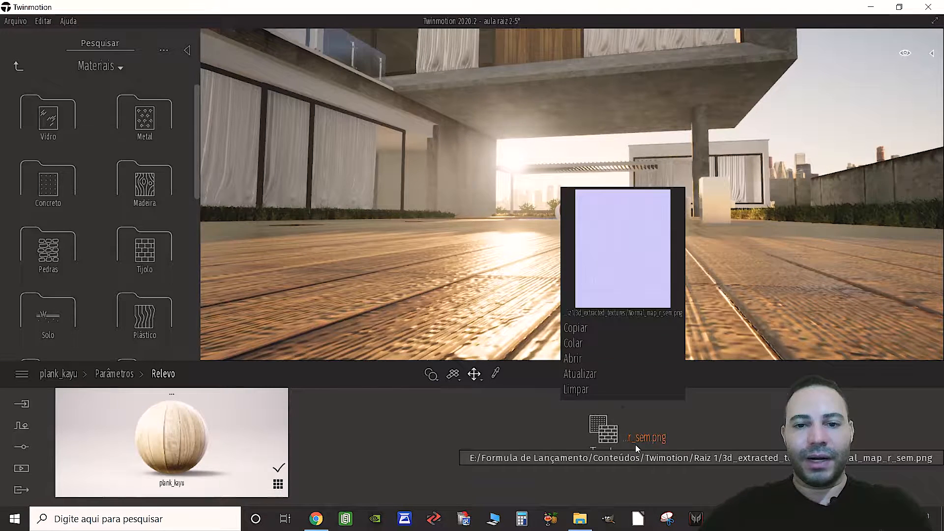
left_click(572, 359)
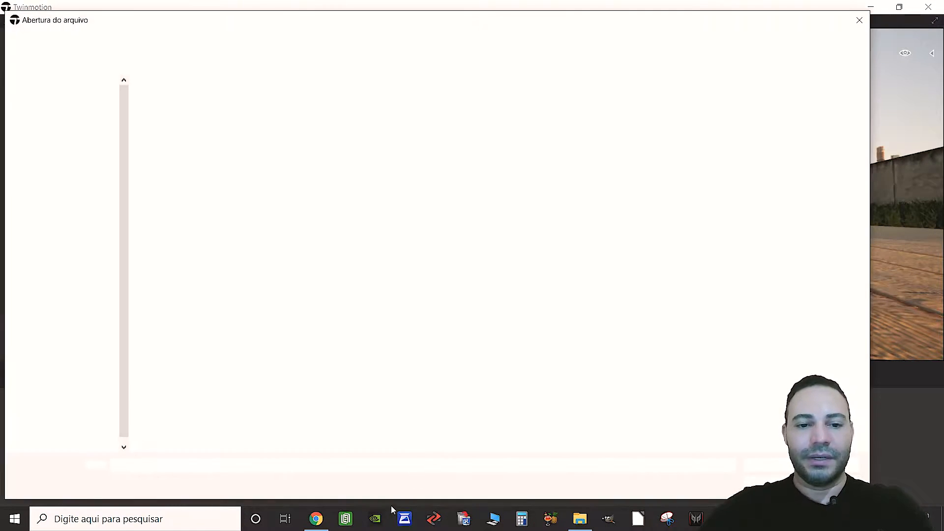
Switch to NormalMap-Online in Chrome and compare the normal map with R inversion on and off on the 3D preview cube.
left_click(316, 518)
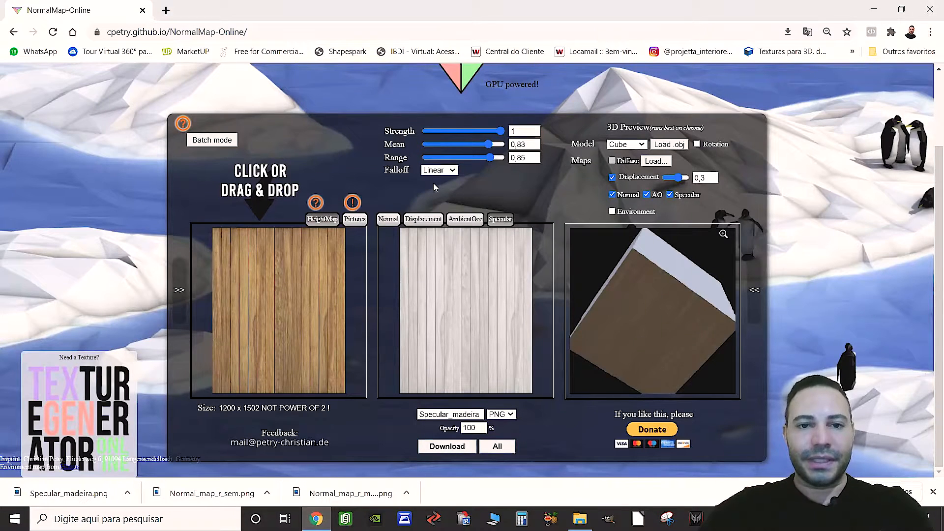
left_click(388, 220)
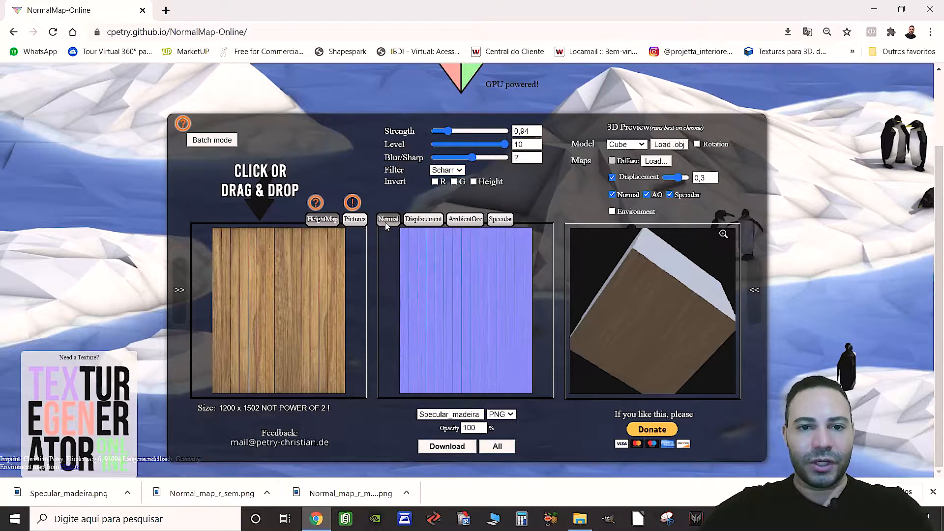
left_click(435, 182)
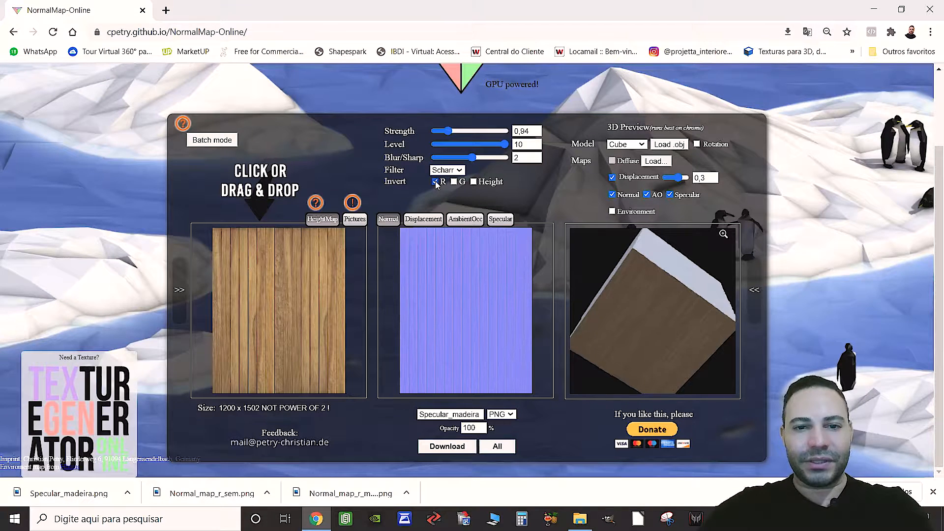
left_click_drag(689, 298, 650, 307)
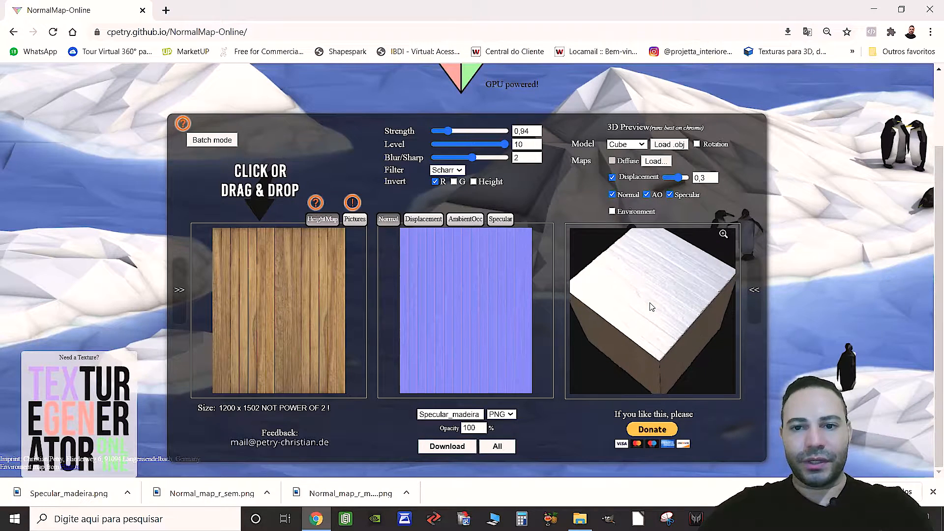
left_click(435, 182)
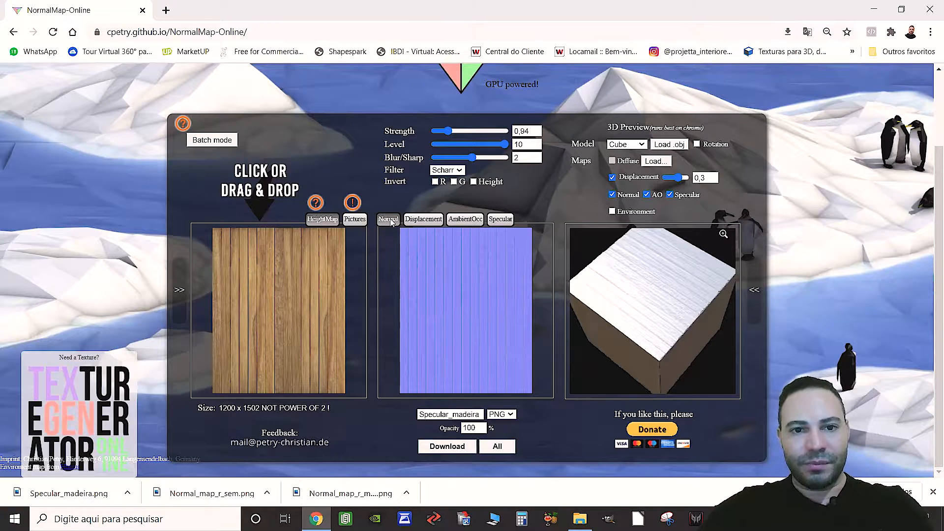
left_click(435, 182)
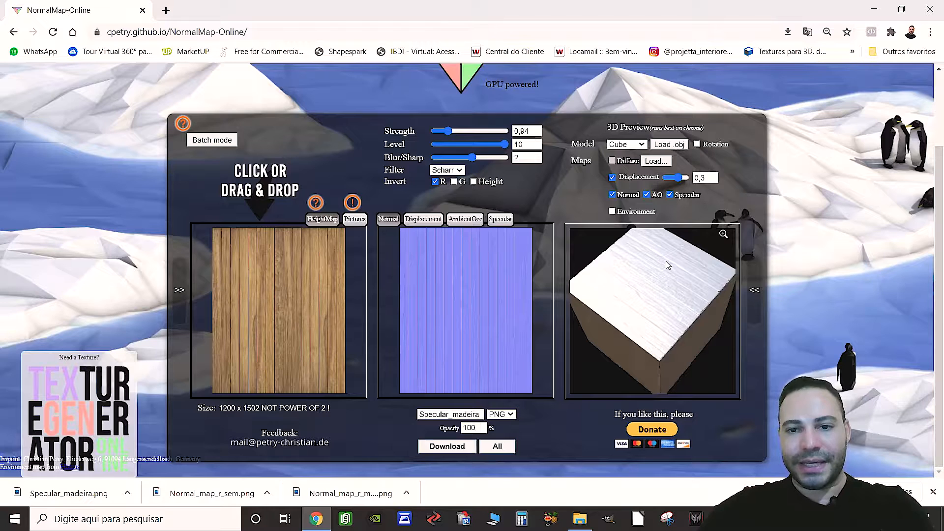
left_click(435, 182)
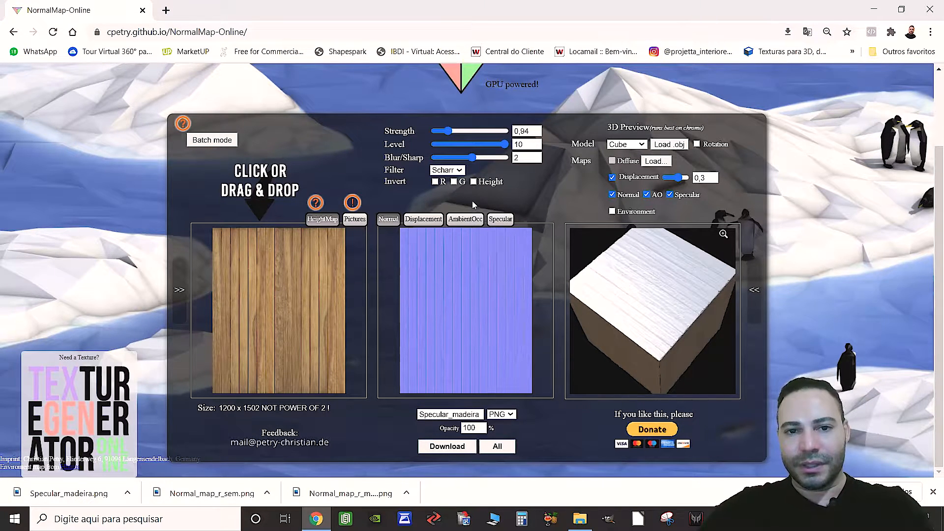
left_click(436, 183)
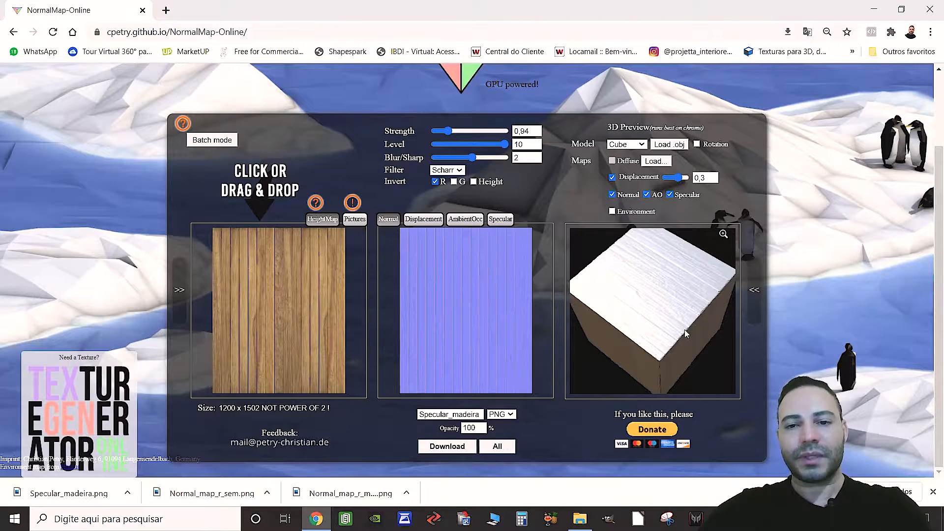
left_click_drag(655, 299, 660, 266)
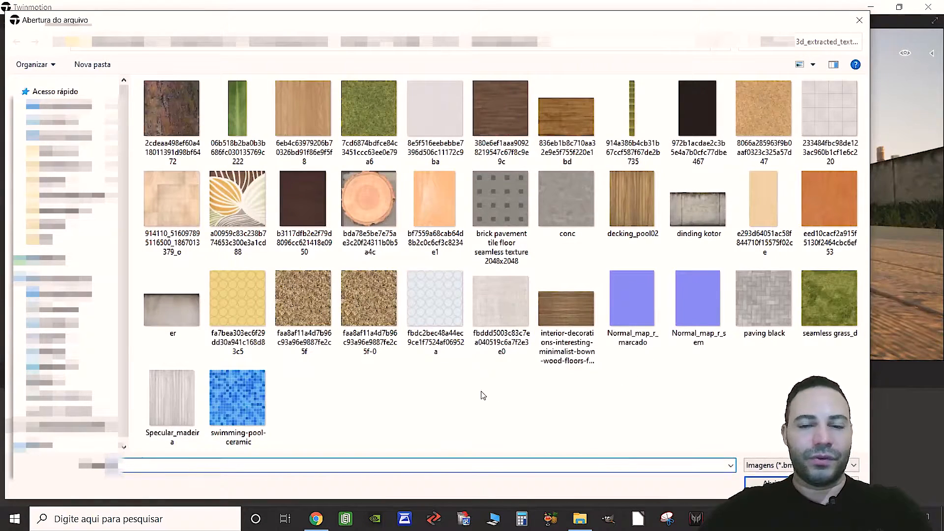
Load Normal_map_r_marcado as the Relevo texture of the plank_kayu material.
left_click(644, 332)
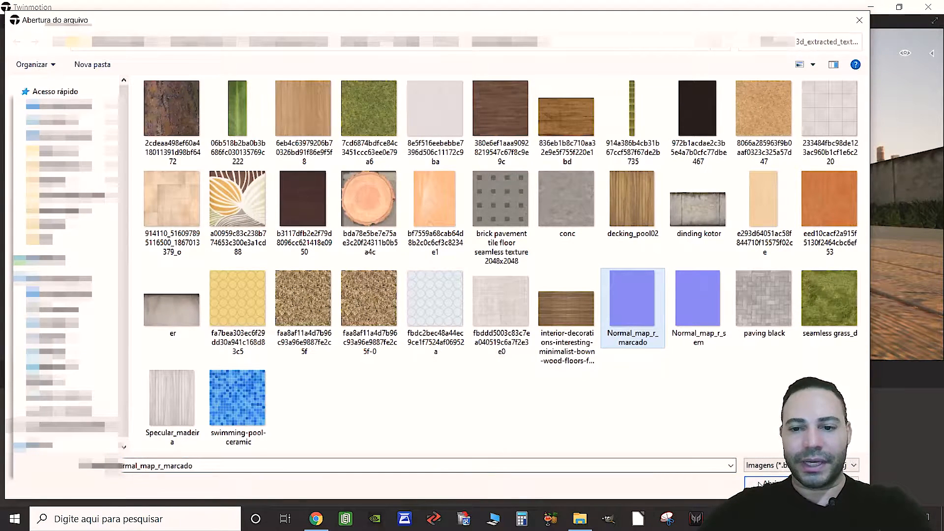
left_click(761, 484)
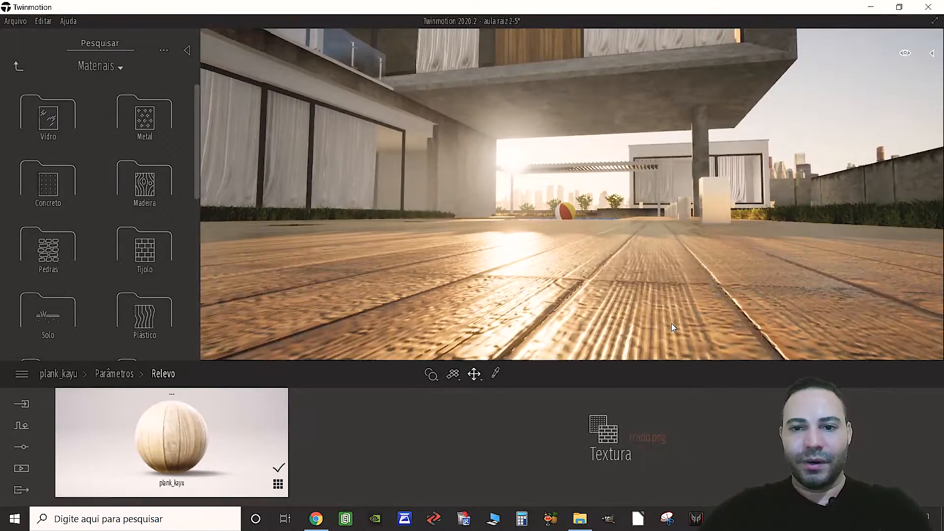
middle_click_drag(668, 321, 639, 259)
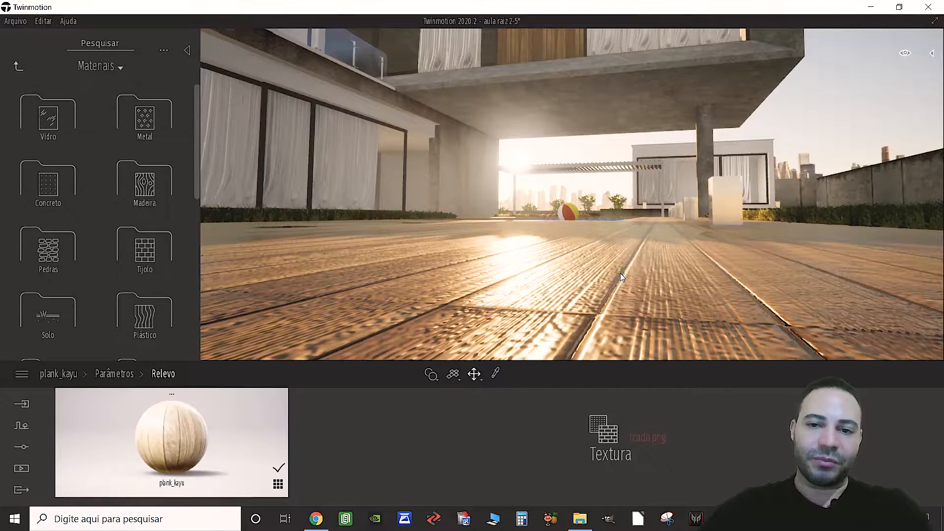
Examine how the R-inverted normal map shapes the deck's plank joints and sun reflections from different heights and angles.
scroll(620, 273, "down", 3)
scroll(620, 273, "down", 2)
right_click_drag(620, 272, 614, 298)
key("w")
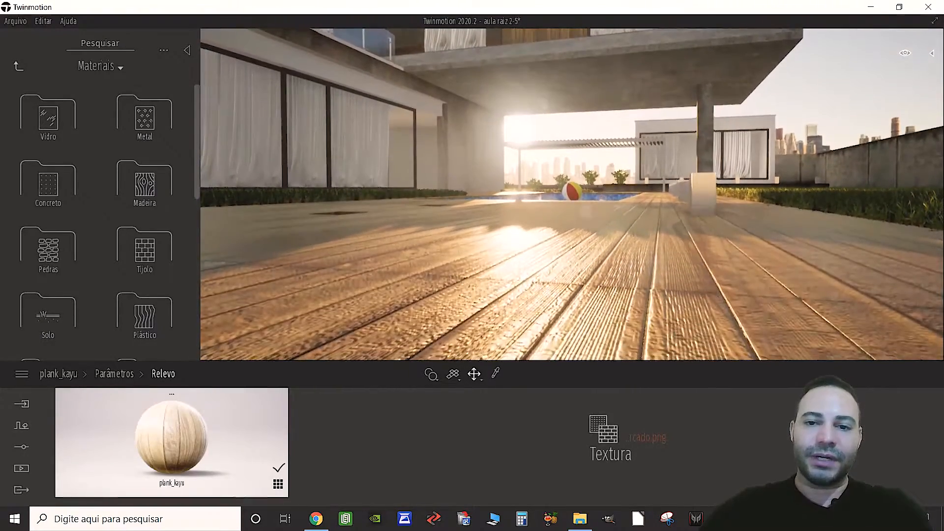
key("q")
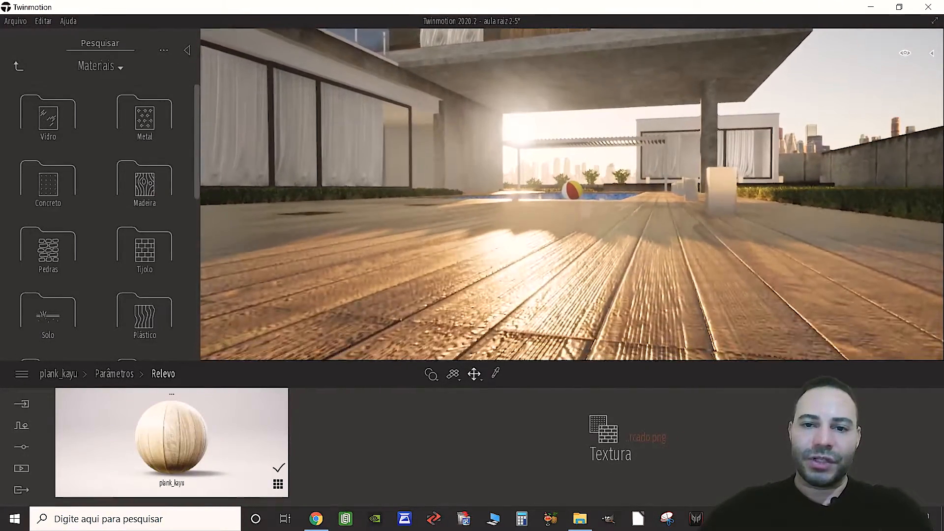
key("q")
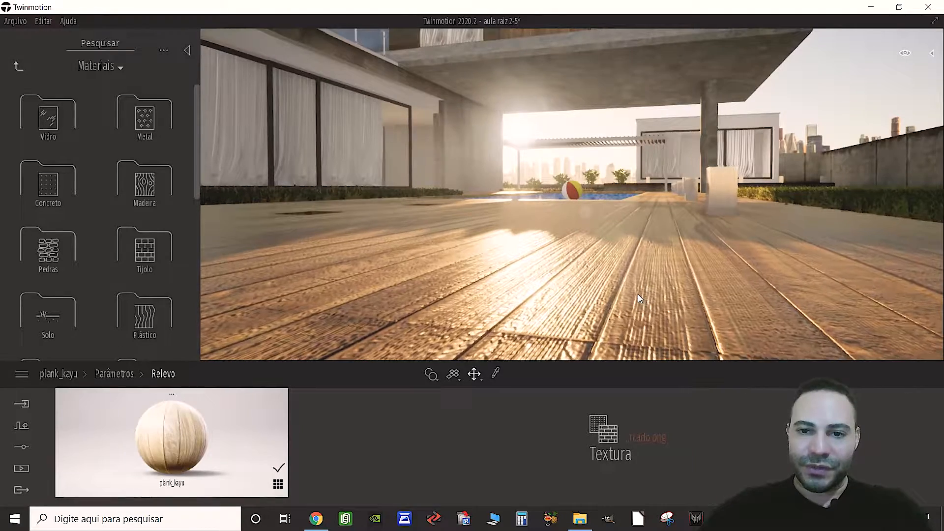
key("e")
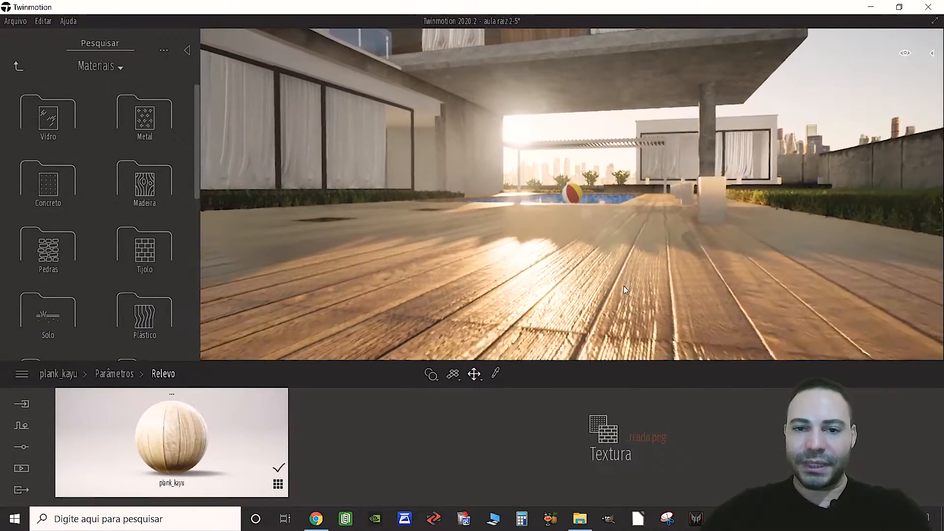
right_click_drag(624, 285, 565, 285)
key("s")
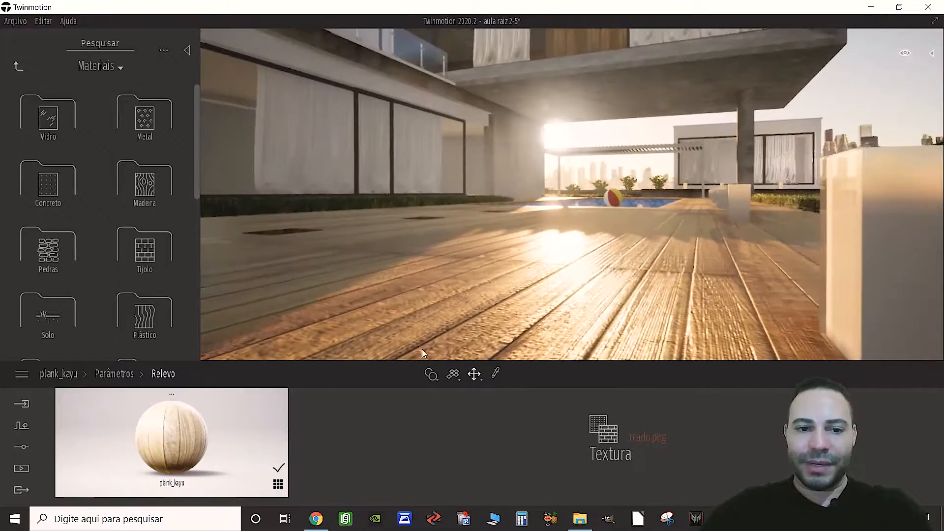
Lower the Relevo intensity of the plank_kayu material to 32%.
left_click(122, 376)
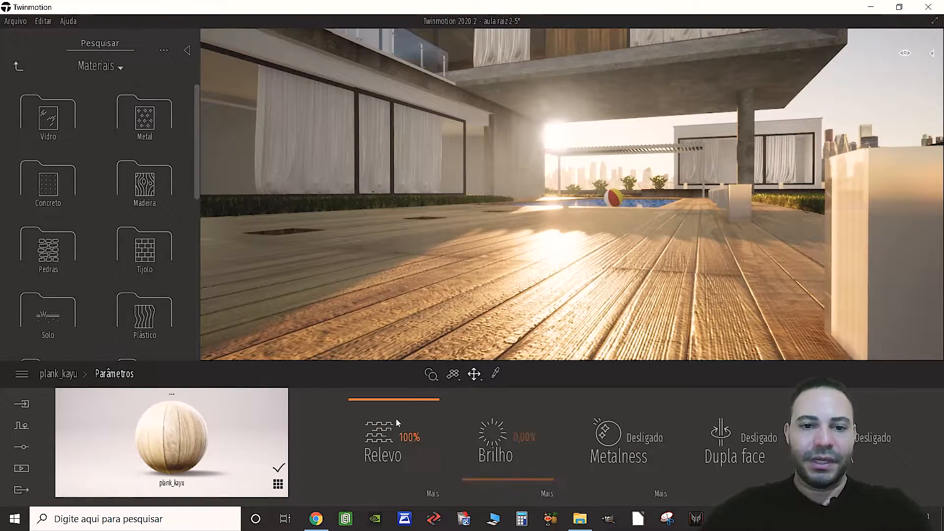
left_click_drag(387, 399, 392, 453)
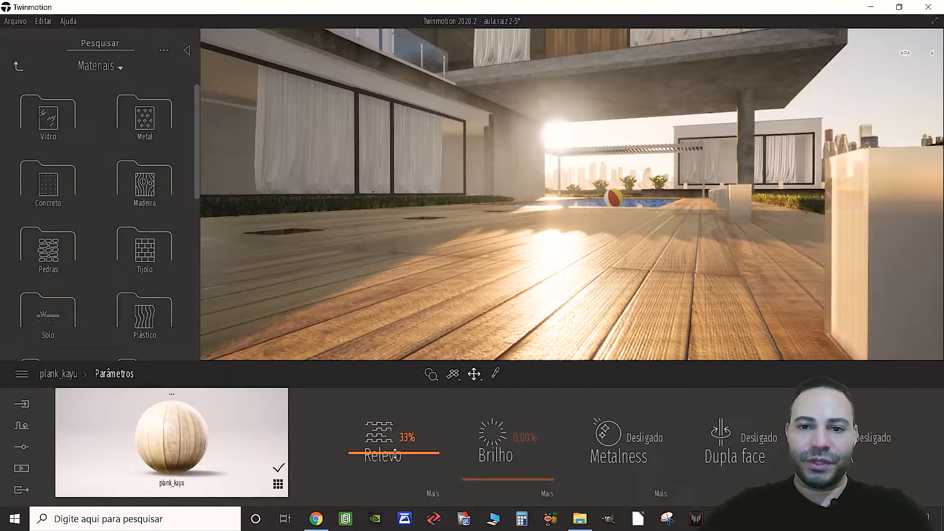
right_click_drag(662, 352, 666, 341)
key("w")
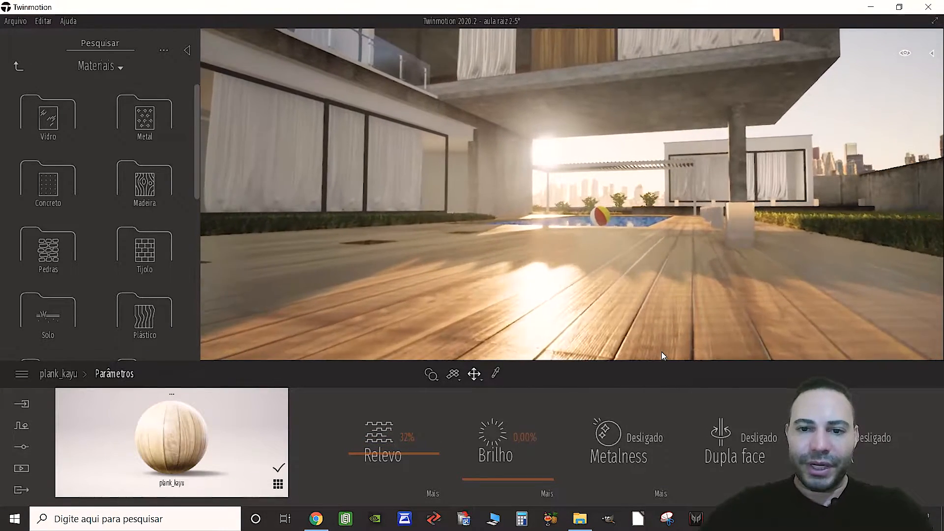
Inspect the softened deck relief while moving along the planks toward the pool at varying heights.
key("a")
right_click_drag(629, 287, 656, 316)
key("s")
key("q")
key("e")
key("w")
key("q")
key("q")
key("e")
key("a")
key("e")
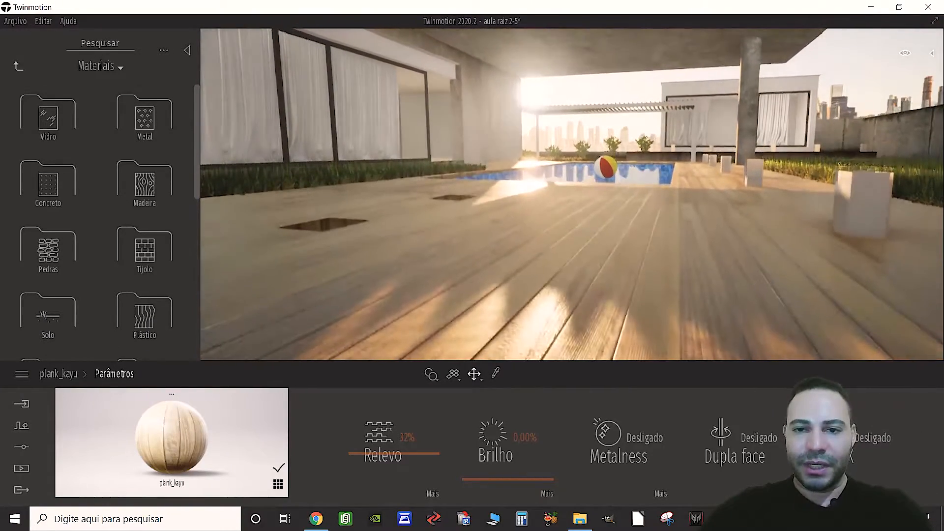
Examine the sun reflection on the plank grain and joints from close above the deck beside the white blocks.
key("q")
key("q")
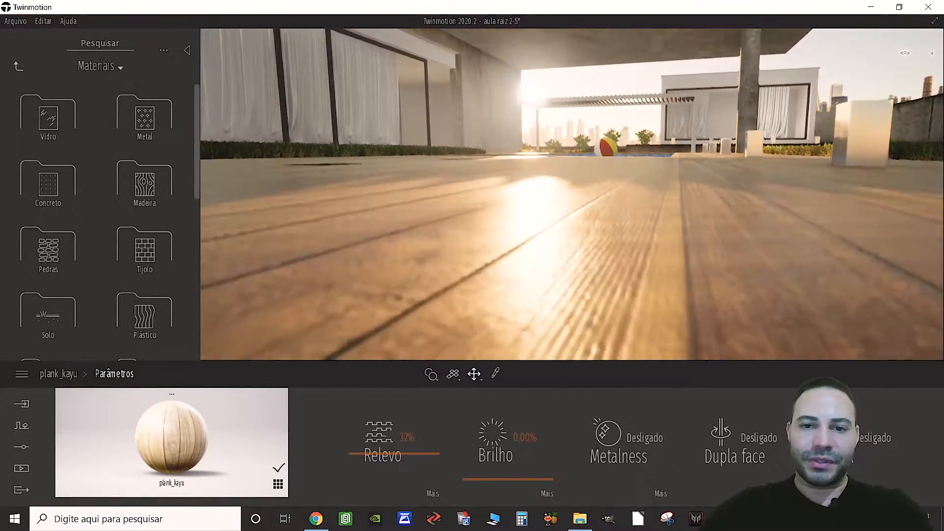
key("e")
key("s")
right_click_drag(656, 316, 666, 292)
key("s")
key("s")
key("d")
key("q")
key("a")
key("w")
key("q")
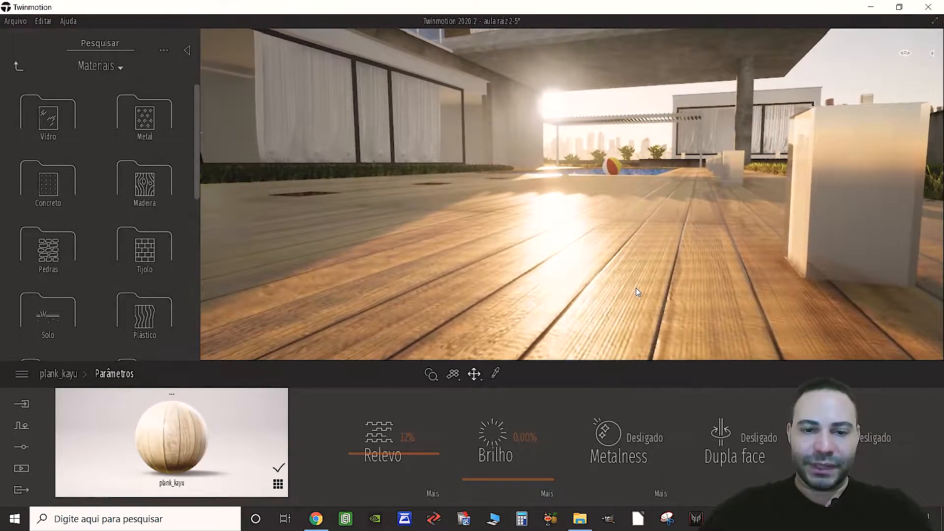
Move back across the deck to view its relief together with the house facade and the pool.
mouse_move(593, 245)
right_mouse_down()
mouse_move(568, 235)
mouse_move(583, 232)
right_mouse_up()
key("s")
key("e")
right_click_drag(349, 252, 348, 264)
key("s")
key("s")
key("w")
right_click_drag(542, 229, 538, 252)
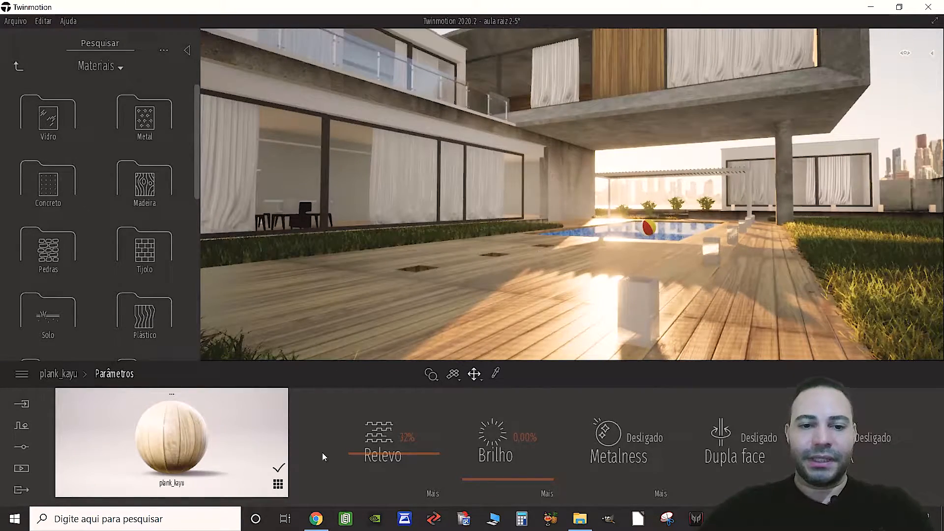
Review the normal and specular maps on the preview cube in NormalMap-Online in Chrome, and return to Twinmotion.
left_click(316, 519)
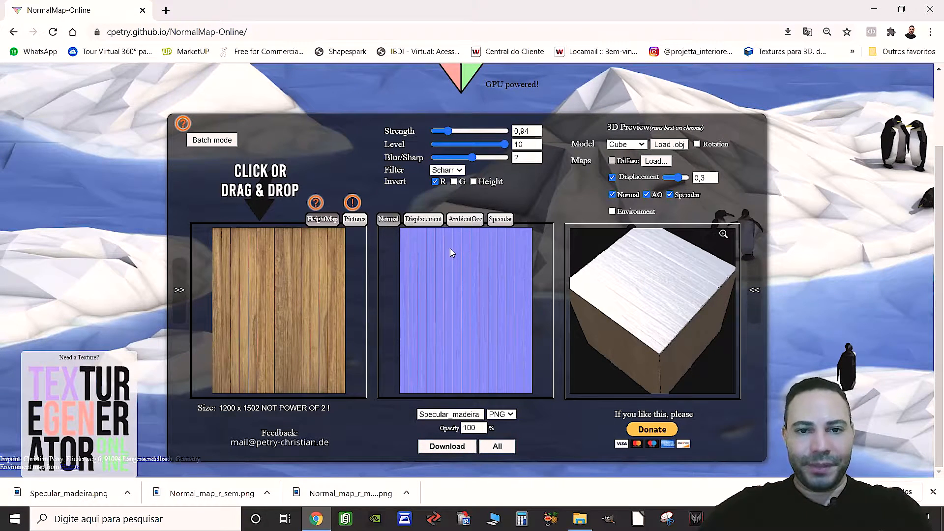
mouse_move(657, 291)
left_mouse_down()
mouse_move(649, 293)
mouse_move(657, 289)
left_mouse_up()
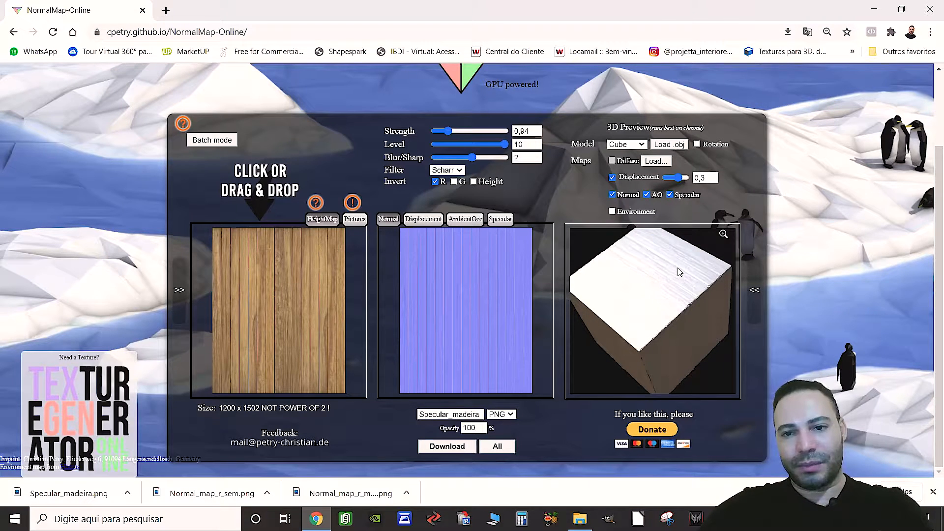
left_click(501, 220)
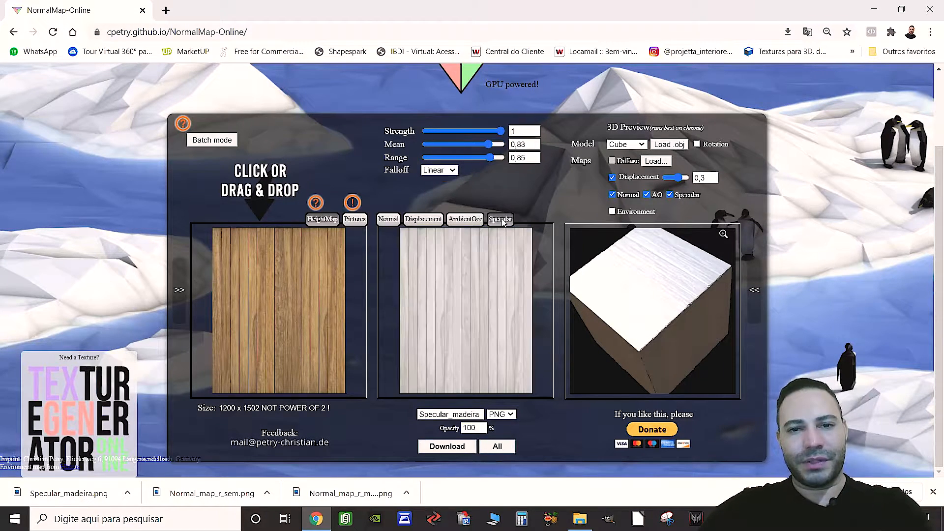
left_click_drag(640, 305, 642, 307)
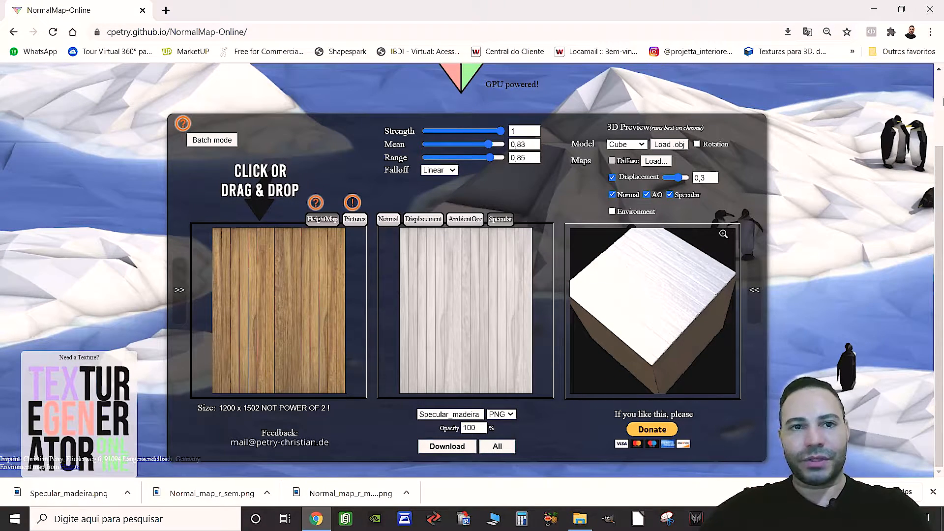
left_click(874, 10)
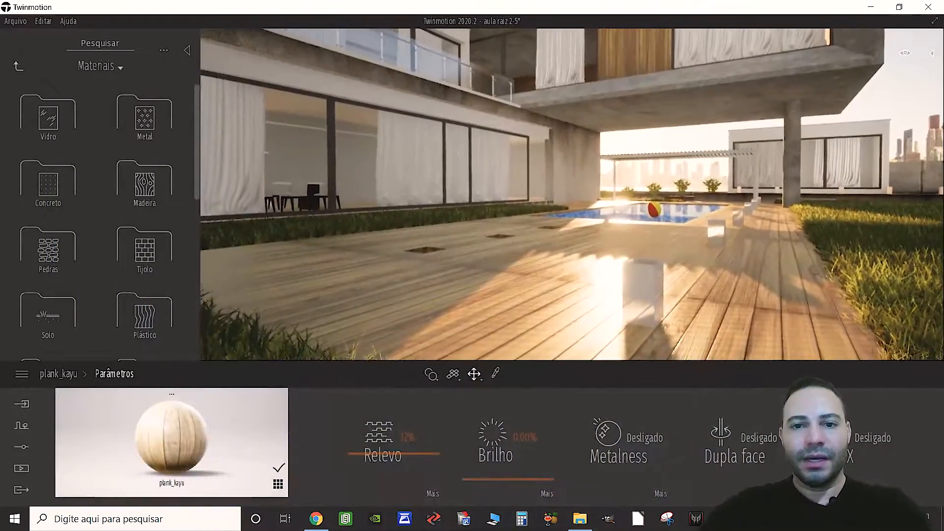
Frame the whole deck and pool from a raised viewpoint and save the project.
middle_click_drag(570, 194, 550, 238, "shift")
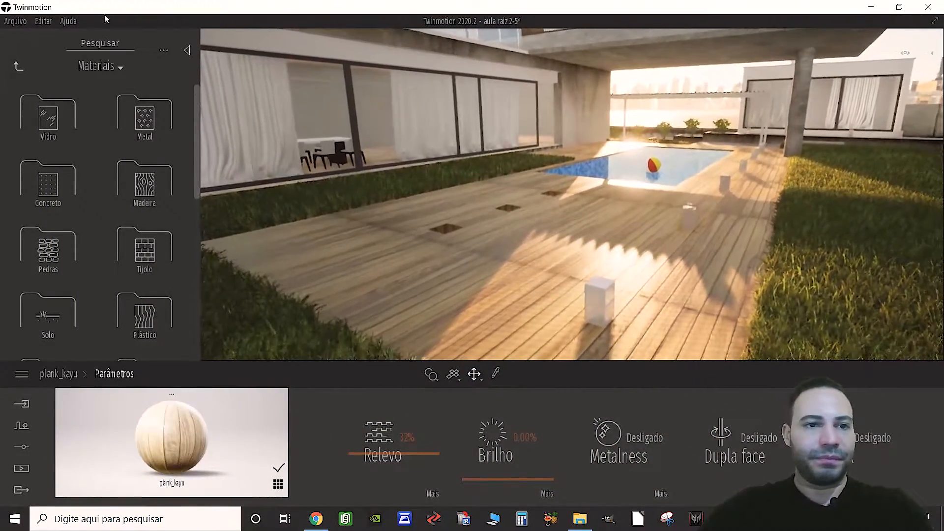
left_click(15, 20)
left_click(48, 100)
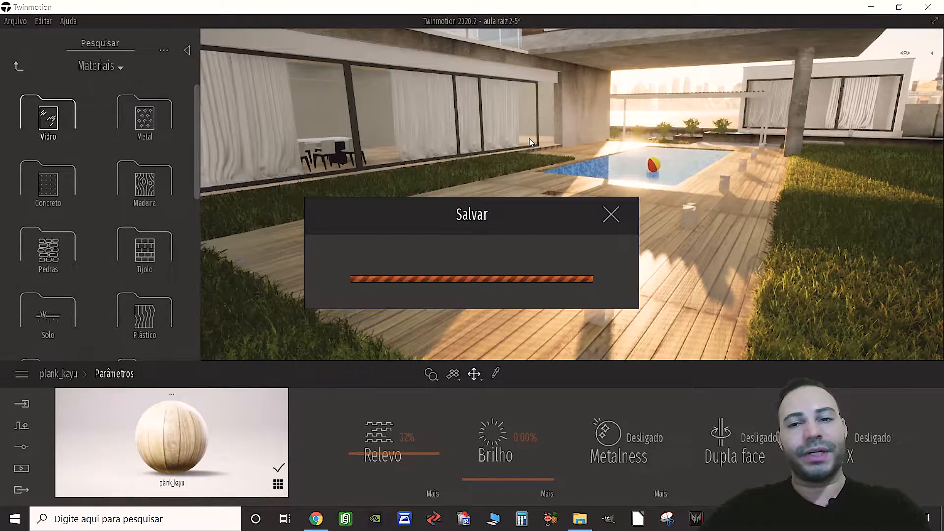
Shift the view along the deck and save the project again.
key("w")
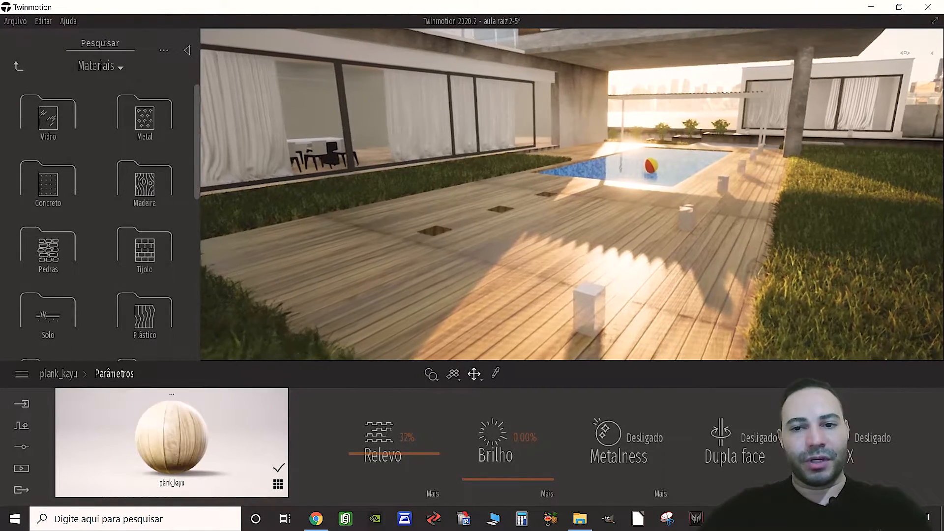
key("a")
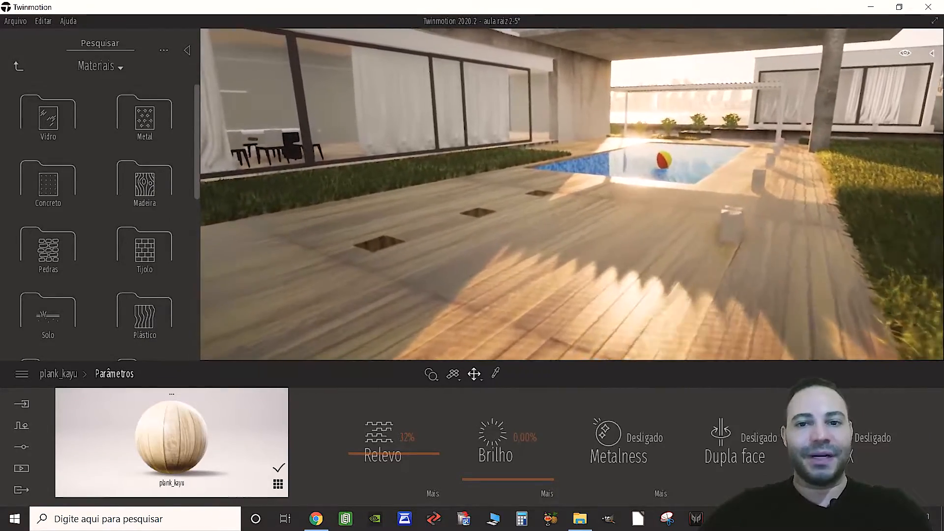
key("d")
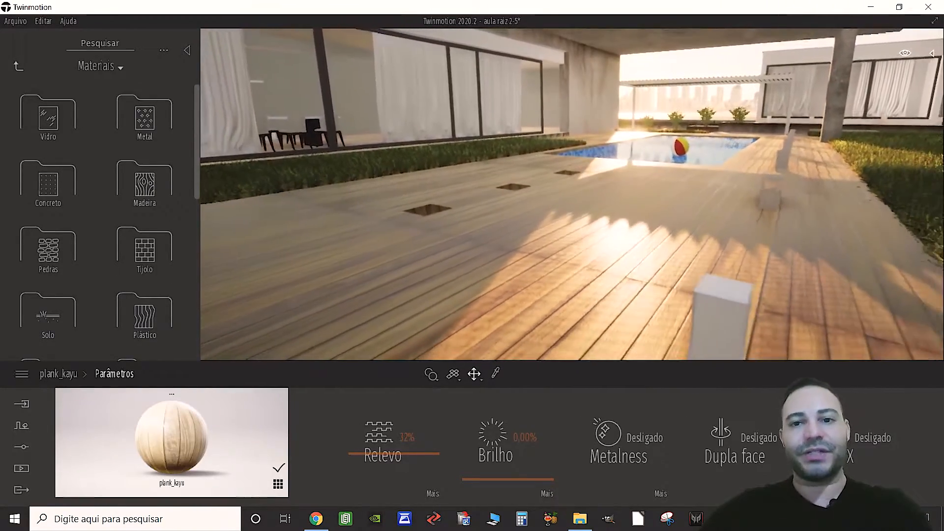
left_click(16, 21)
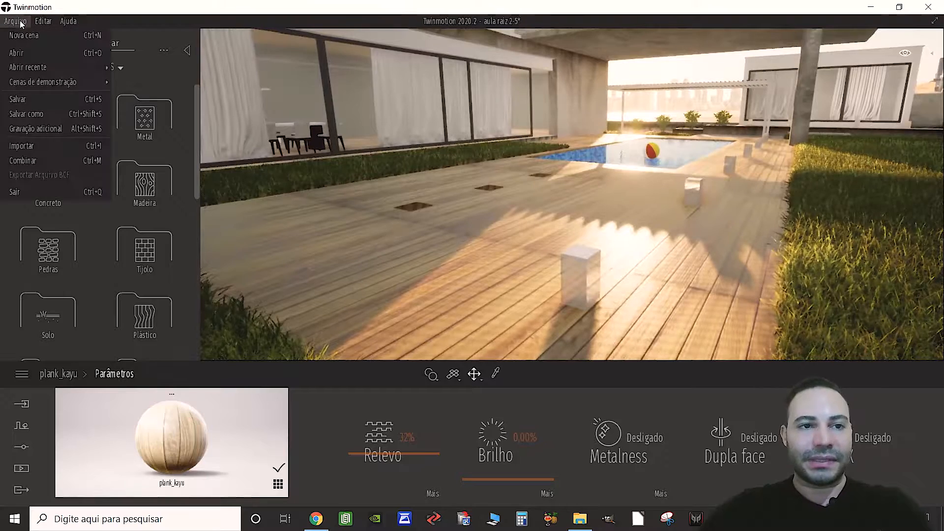
left_click(53, 97)
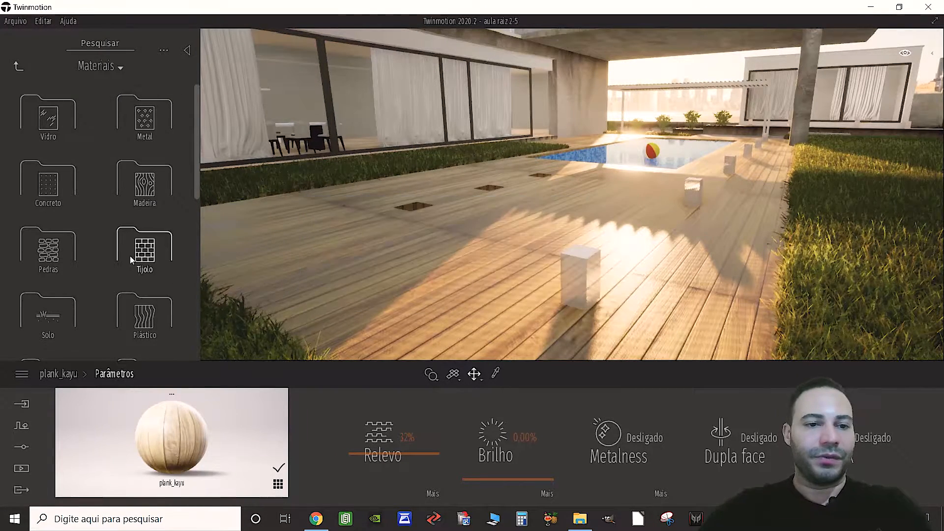
Raise the Reflexão of the plank_kayu material to 75%.
scroll(518, 270, "up", 2)
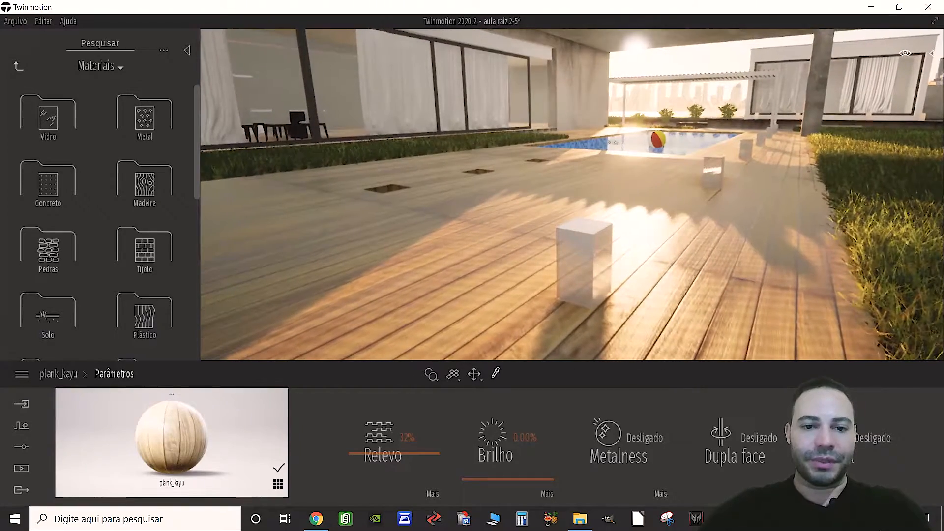
left_click(72, 378)
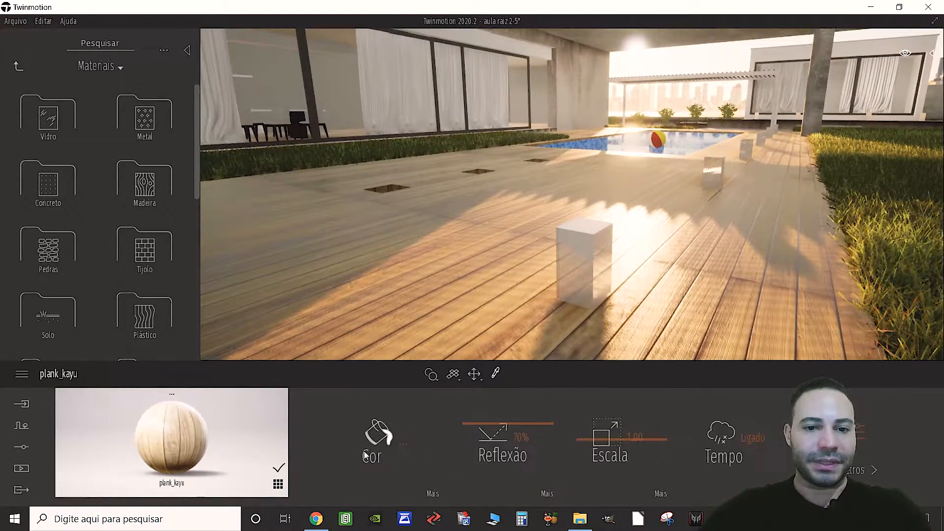
left_click(538, 435)
Inspect the stronger sun reflection on the deck planks from low and raised viewpoints.
key("w")
mouse_move(554, 224)
right_mouse_down()
mouse_move(569, 214)
mouse_move(560, 209)
right_mouse_up()
key("a")
key("e")
key("d")
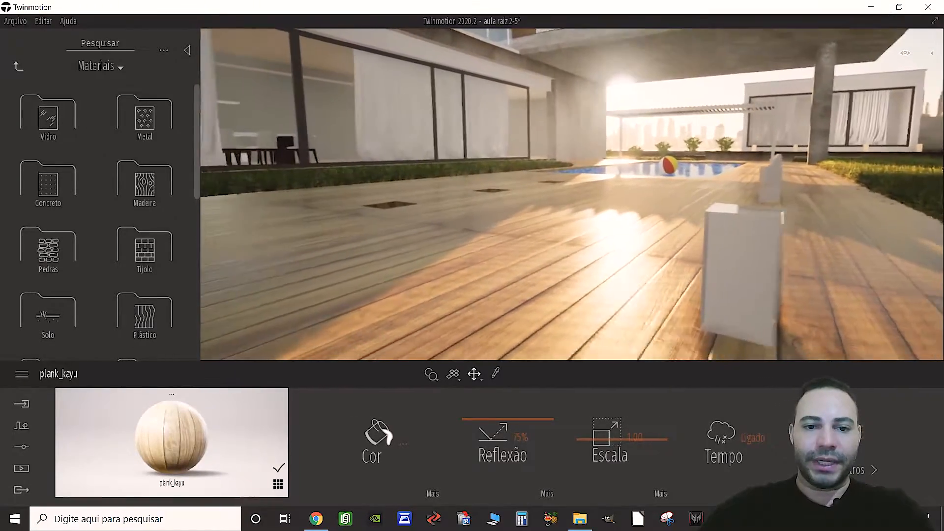
key("s")
key("q")
key("e")
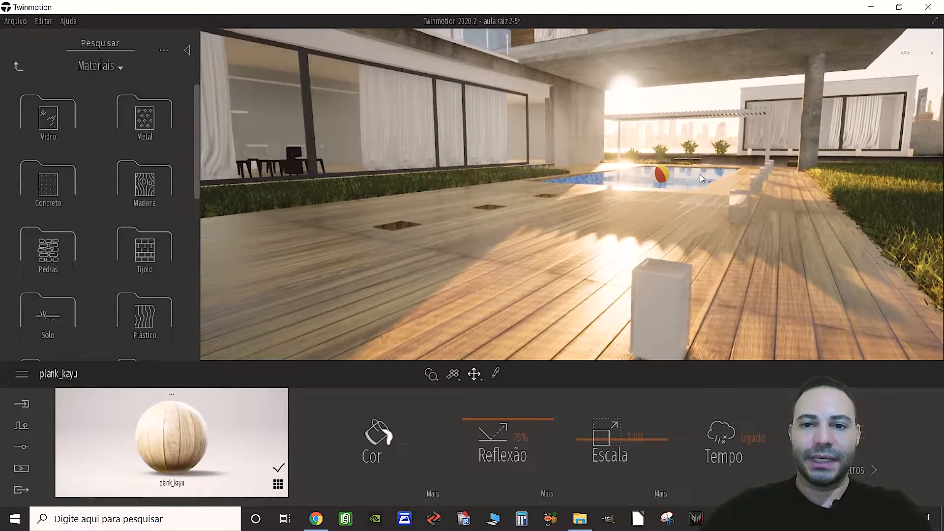
key("w")
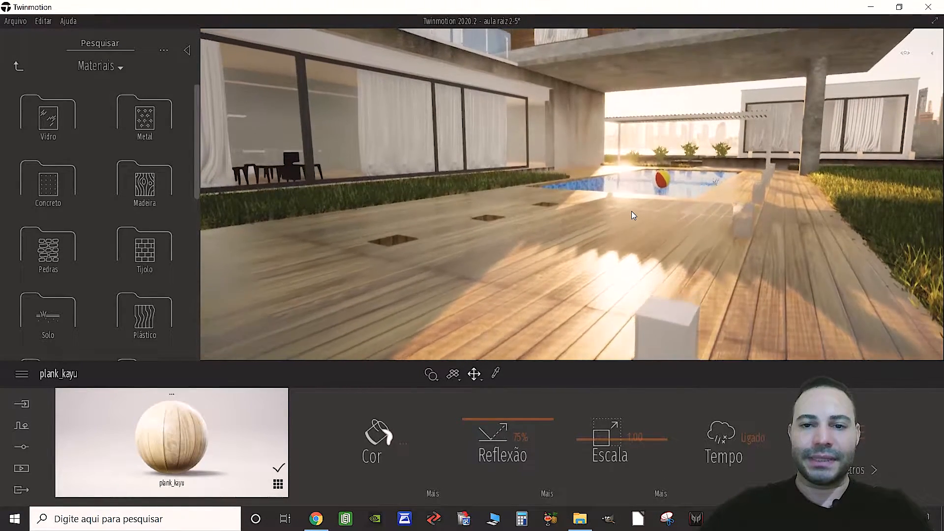
key("w")
key("q")
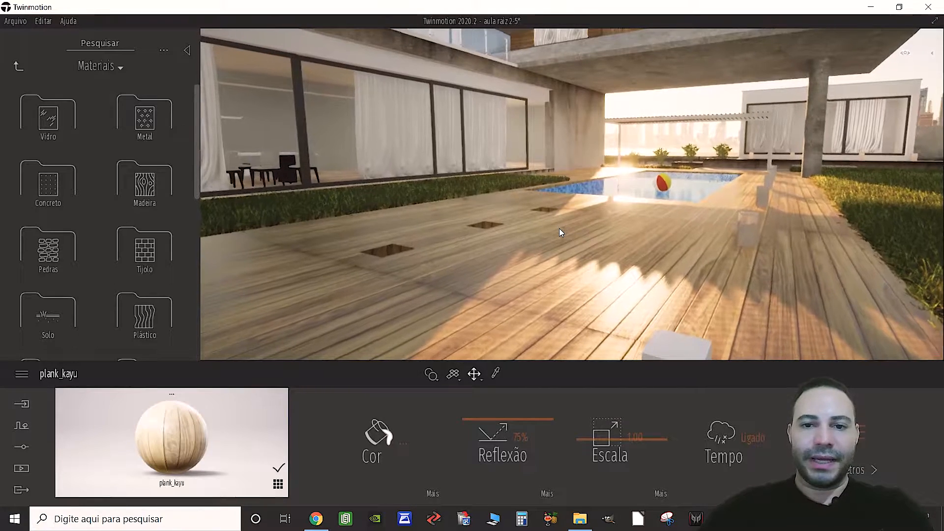
key("s")
right_click_drag(561, 231, 563, 234)
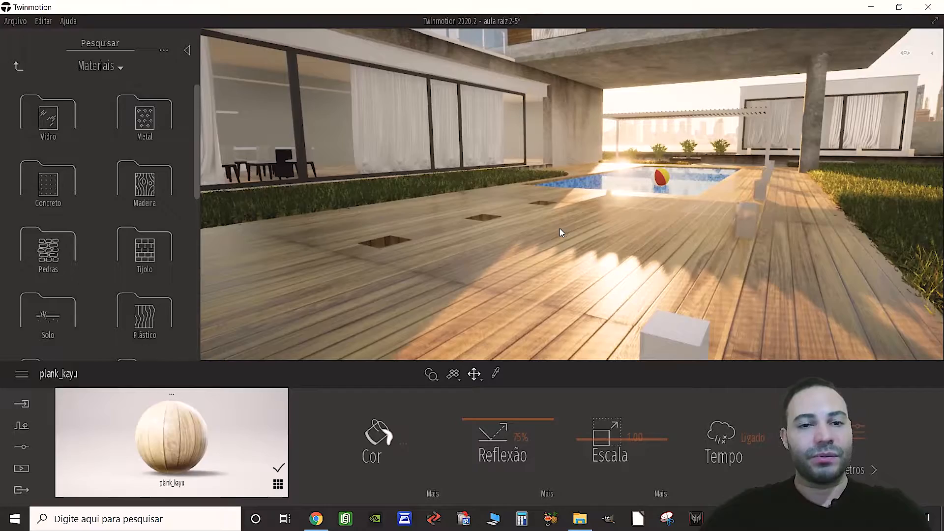
View the deck and pool together with the overhanging upper floor of the house.
key("s")
mouse_move(406, 299)
right_mouse_down()
mouse_move(407, 269)
mouse_move(404, 312)
right_mouse_up()
key("w")
key("w")
right_click_drag(446, 276, 453, 204)
key("s")
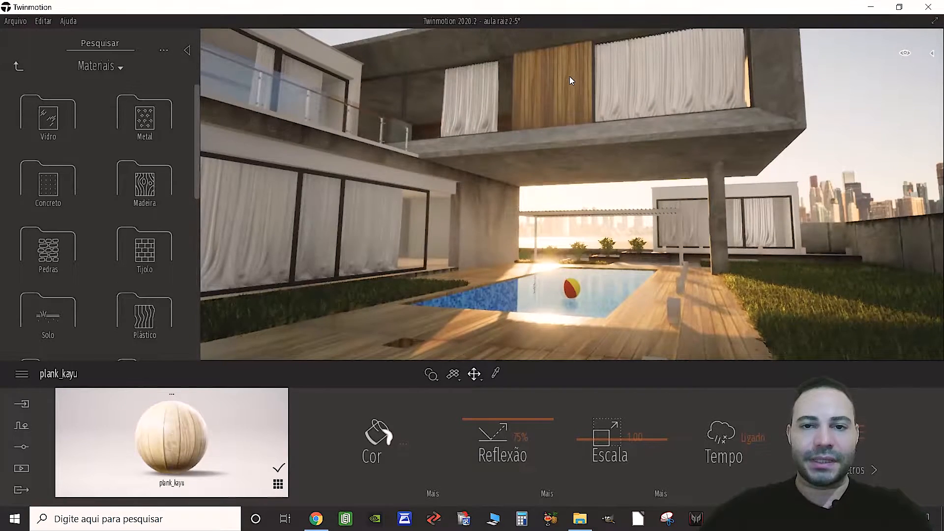
Examine the upper floor's wood panel and curtains from close up.
key("w")
left_click(904, 57)
left_click(880, 86)
left_click(879, 205)
right_click_drag(614, 216, 546, 202)
key("e")
key("w")
key("w")
key("d")
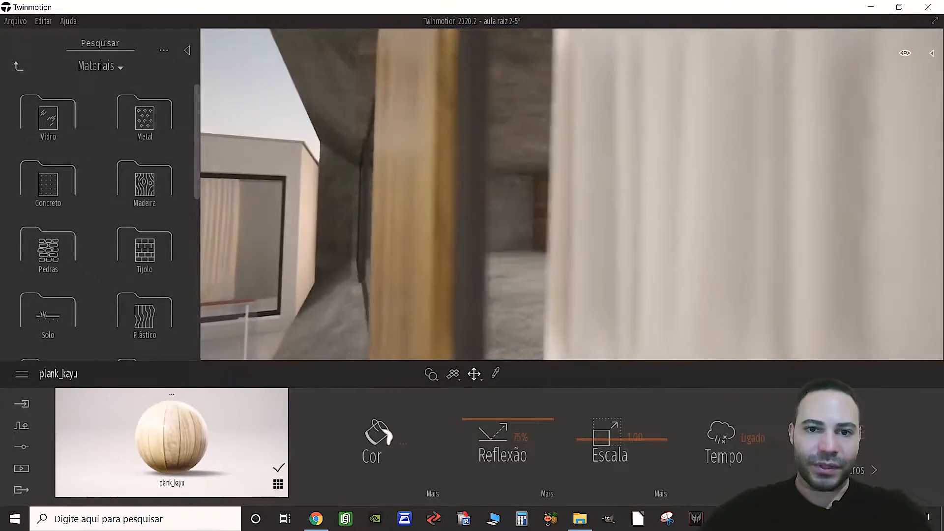
key("a")
right_click_drag(545, 201, 575, 204)
Return to the pool deck and view its planks and reflections from a raised viewpoint.
key("w")
key("s")
key("s")
key("q")
key("e")
key("w")
key("w")
key("a")
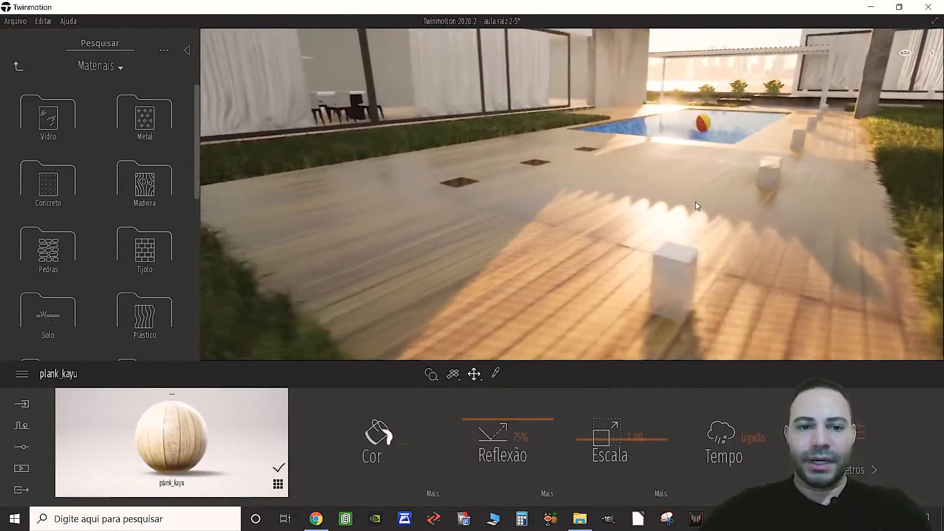
Change the Hora do dia in the scene's location settings to light the deck with bright daylight.
left_click(27, 447)
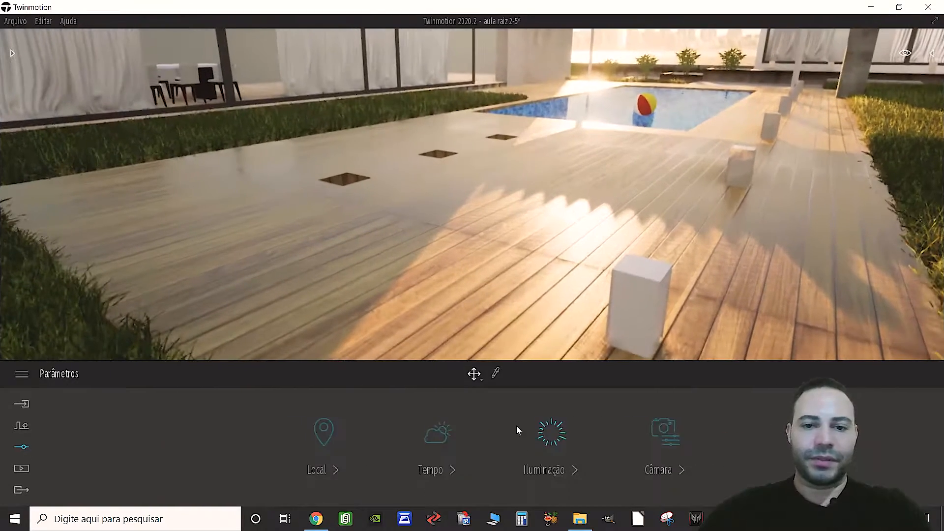
left_click(353, 440)
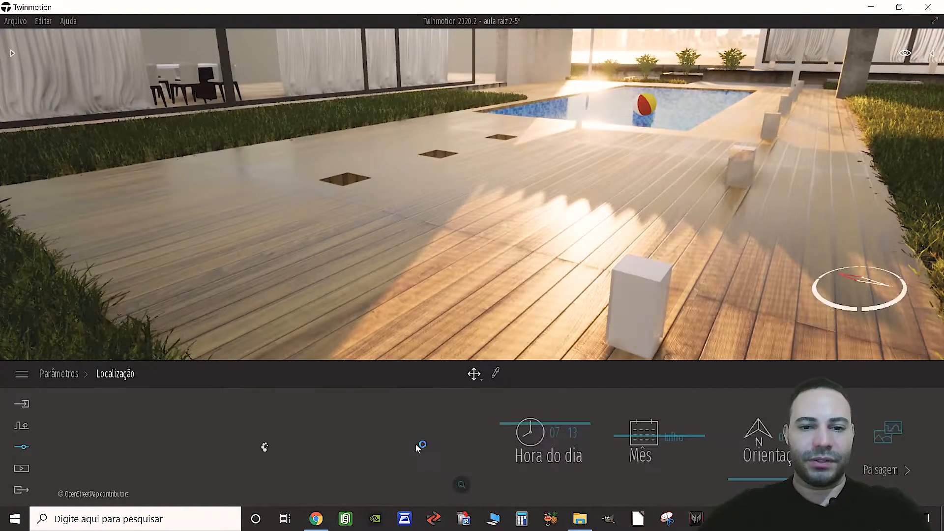
left_click_drag(545, 424, 545, 442)
Inspect the deck in daylight from several positions and frame it with the house and pool.
right_click_drag(585, 259, 567, 275)
key("w")
key("s")
key("a")
key("e")
key("s")
key("a")
key("w")
right_click_drag(592, 240, 626, 189)
key("s")
right_click_drag(539, 339, 540, 328)
key("w")
Tint the deck's plank_kayu material light grey with the colour CFCFCF.
left_click(498, 321)
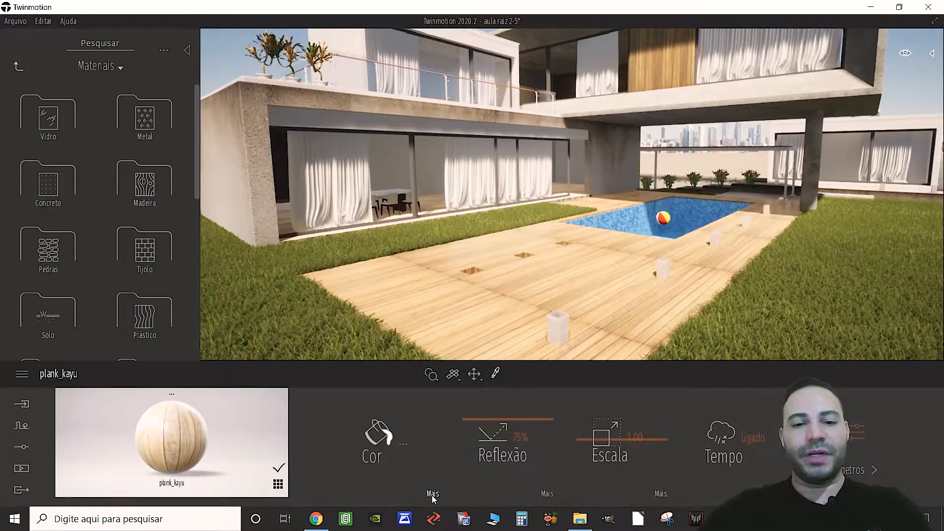
left_click(402, 444)
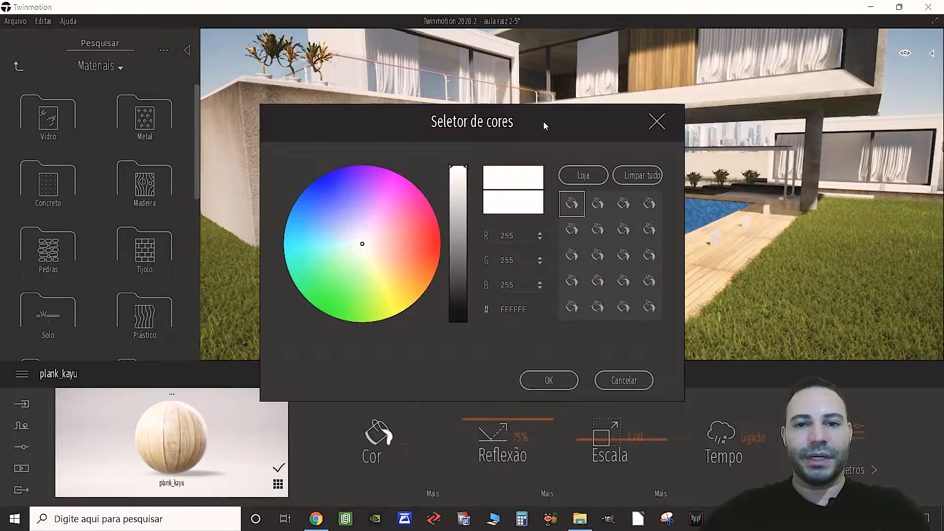
left_click_drag(544, 126, 259, 117)
left_click(175, 213)
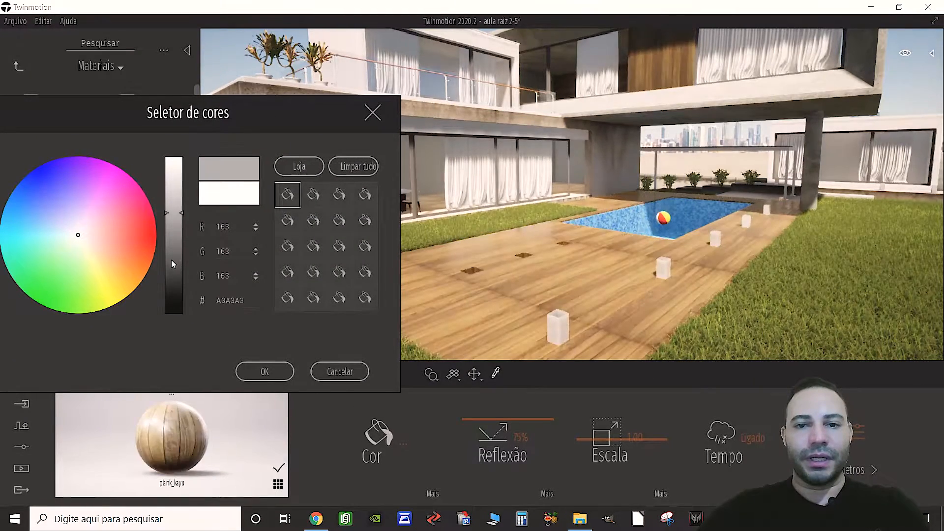
left_click(174, 199)
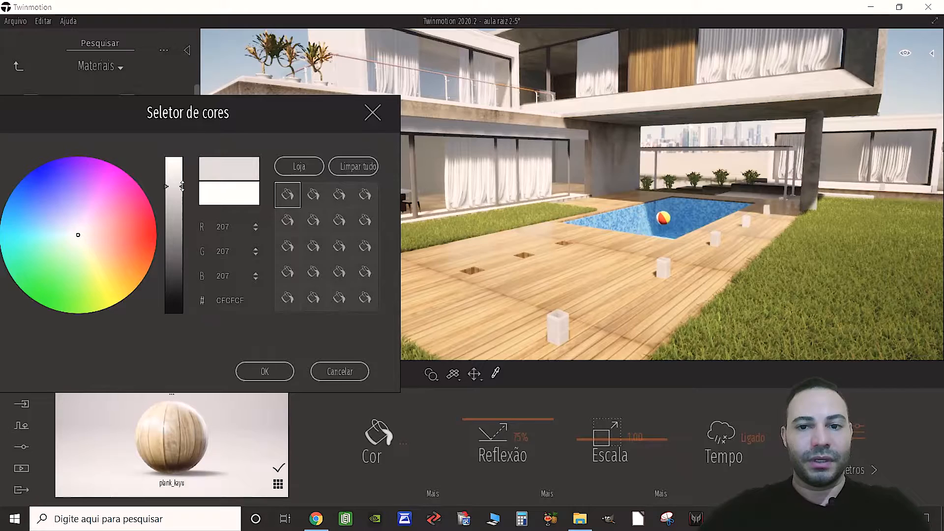
left_click(260, 375)
Raise the Luminosidade of the plank_kayu colour to 100% and check the deck from a lower viewpoint.
right_click_drag(464, 296, 467, 322)
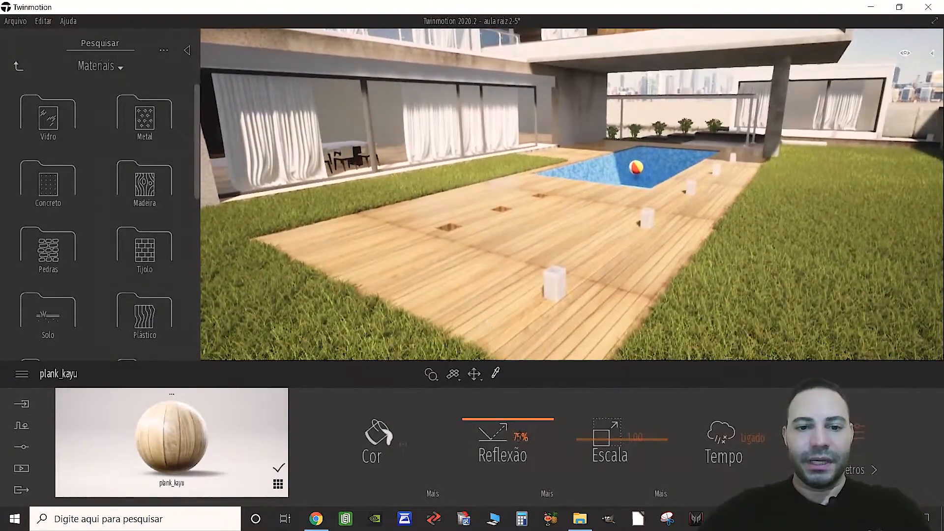
left_click(433, 493)
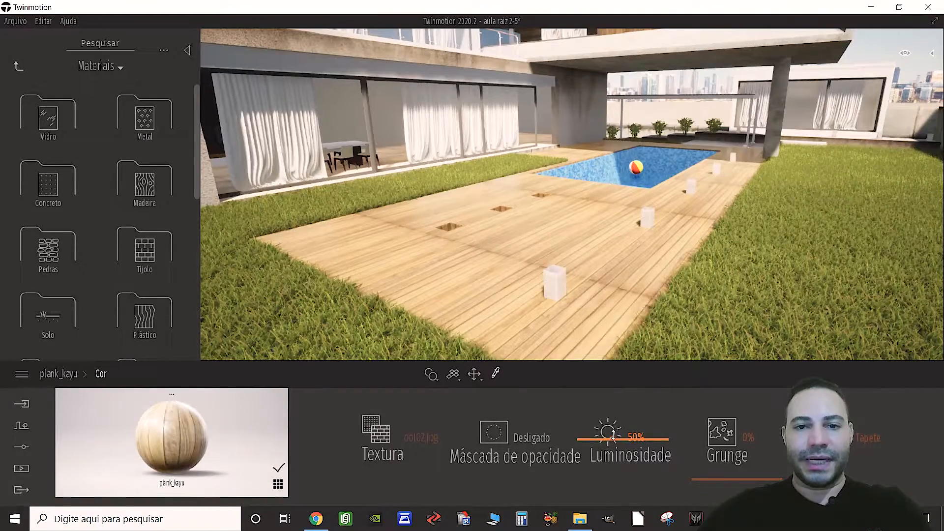
left_click_drag(613, 436, 614, 414)
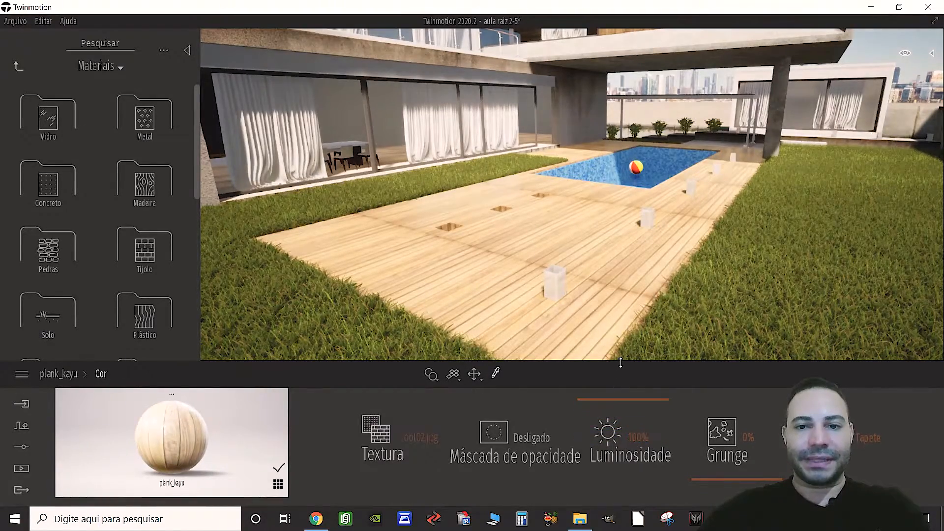
right_click_drag(627, 329, 599, 307)
scroll(600, 307, "down", 3)
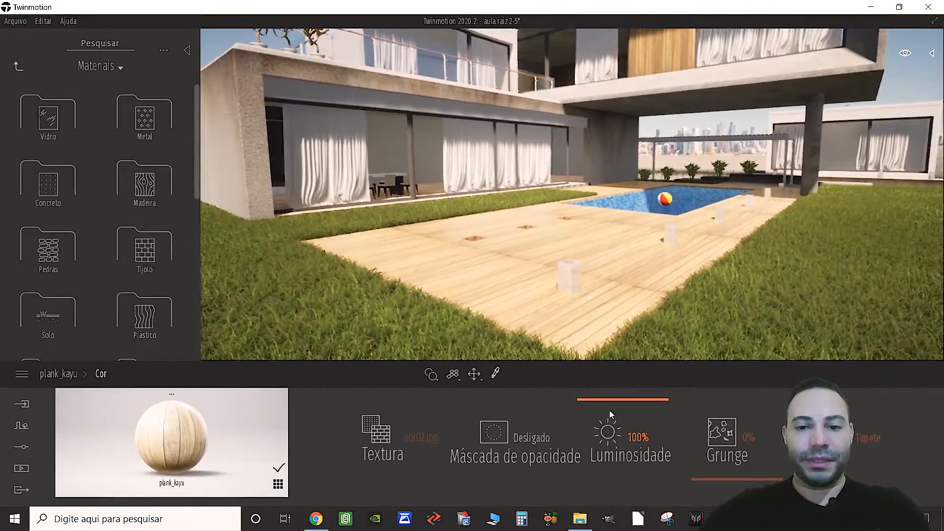
Test darker and brighter Luminosidade levels on the plank_kayu colour and set it to 40%.
left_click_drag(608, 401, 610, 451)
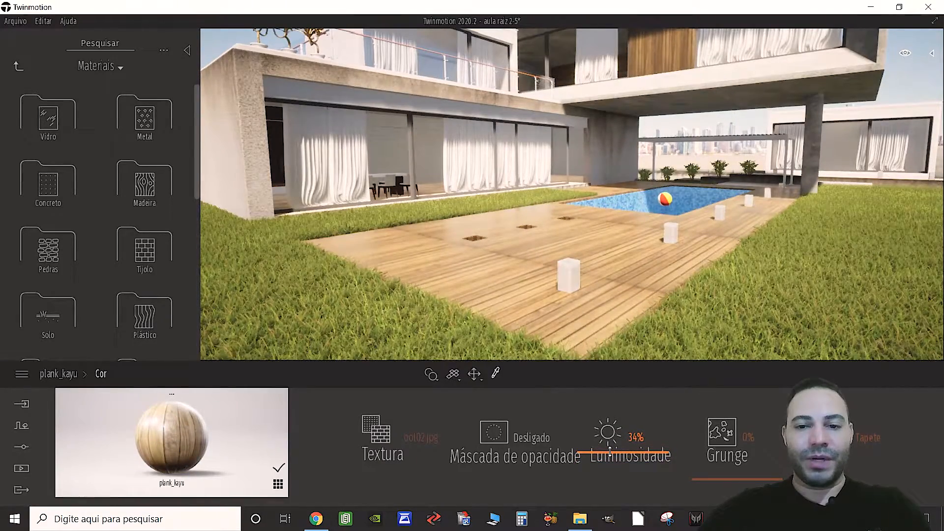
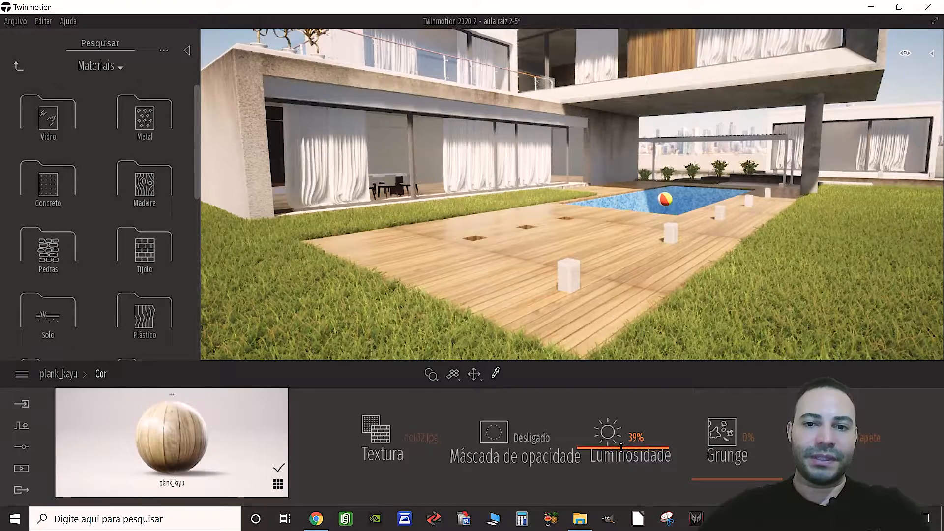
left_click_drag(622, 442, 633, 349)
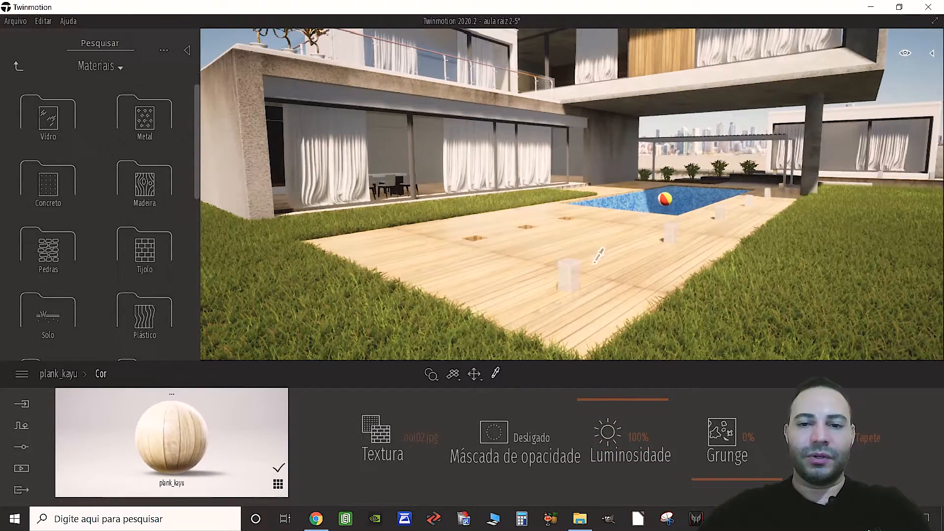
left_click_drag(598, 404, 614, 525)
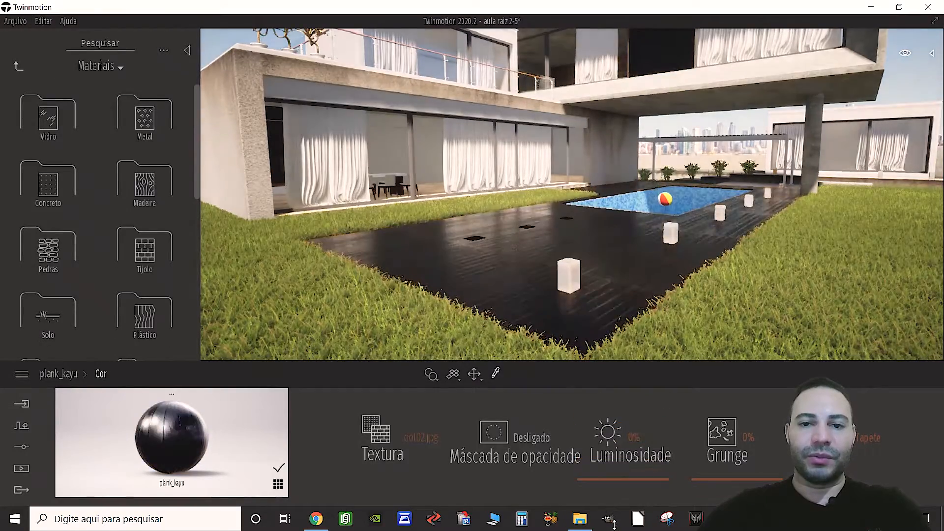
left_click_drag(616, 489, 624, 430)
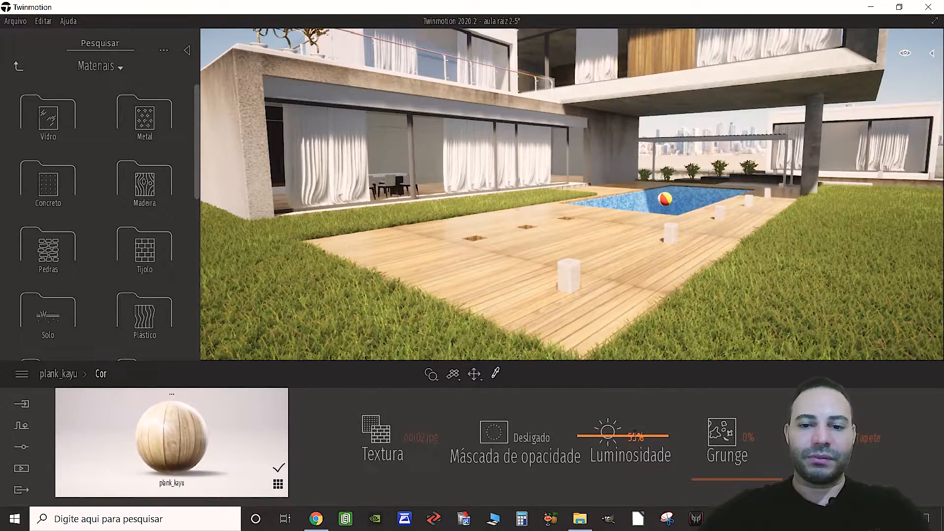
left_click_drag(614, 435, 615, 440)
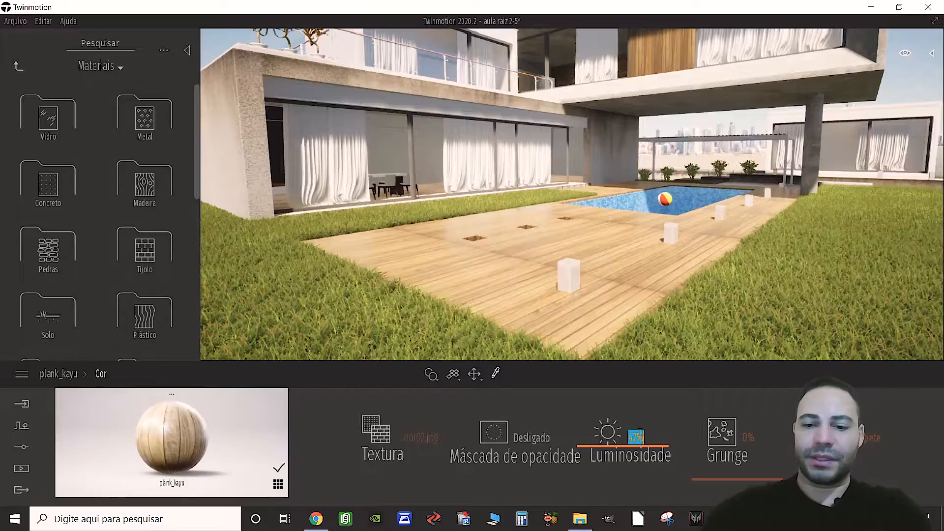
key("Escape")
Examine the deck planks up close and from farther back to judge the wood's brightness and reflections.
key("w")
mouse_move(622, 288)
right_mouse_down()
mouse_move(561, 290)
mouse_move(619, 289)
right_mouse_up()
key("a")
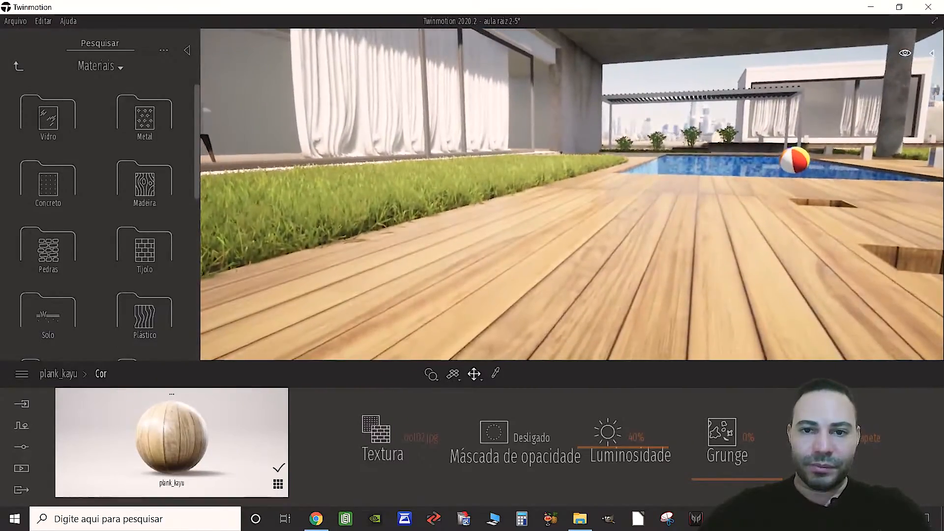
key("d")
key("s")
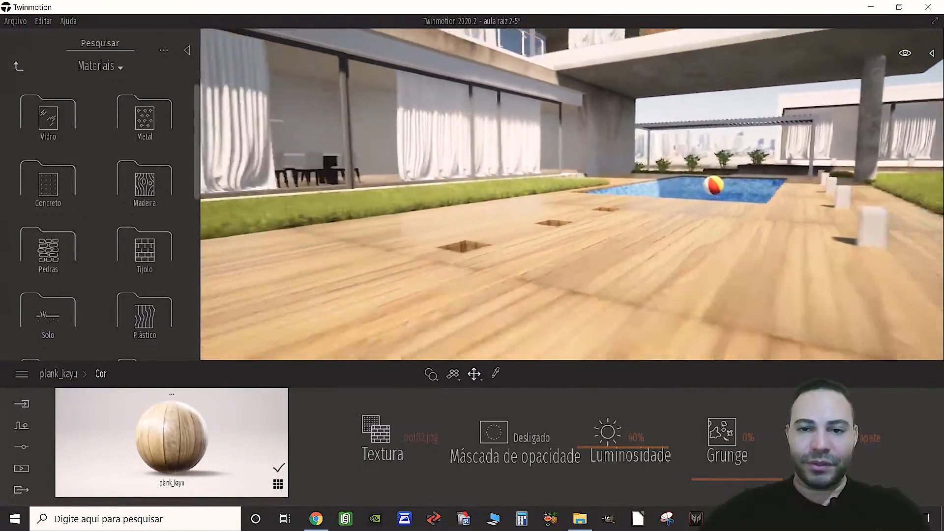
key("d")
key("w")
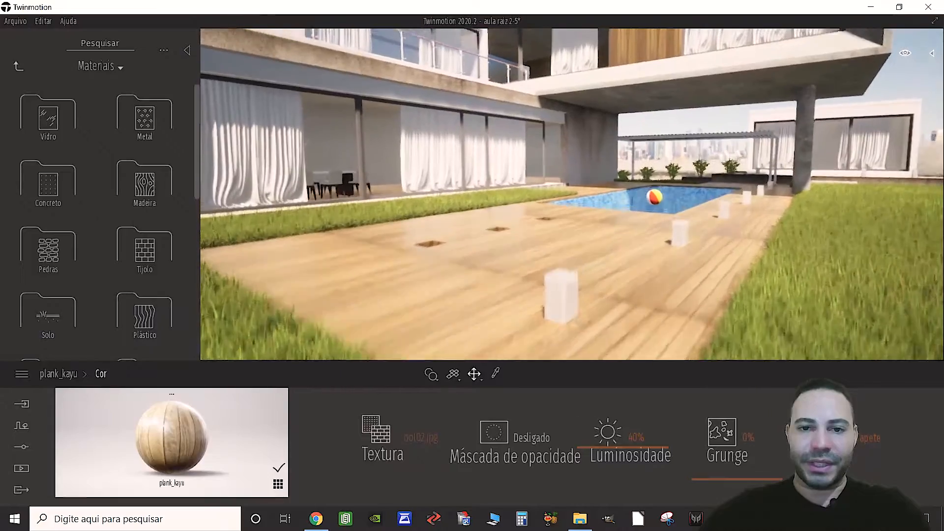
right_click_drag(571, 275, 531, 300)
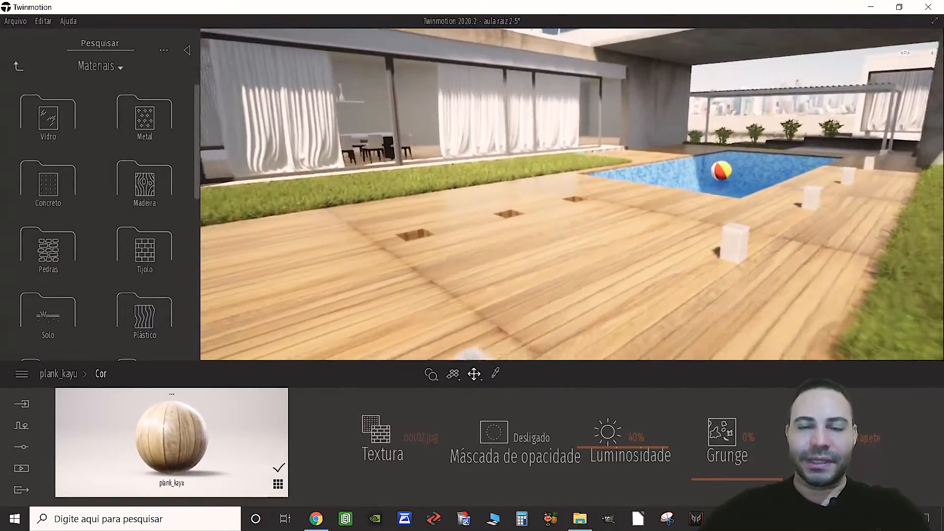
key("s")
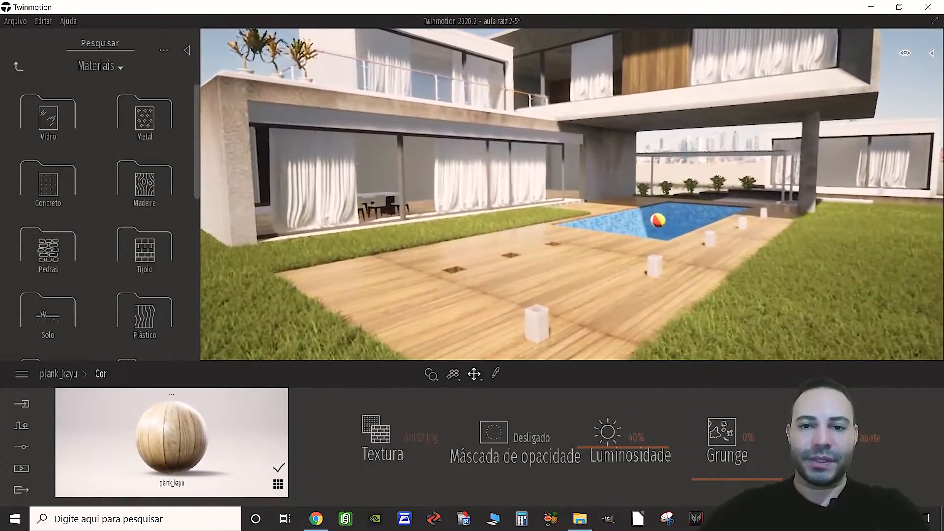
Move over to the pool and inspect the blue mosaic tiles on its walls and floor up close.
key("w")
key("w")
right_click_drag(570, 197, 587, 250)
key("w")
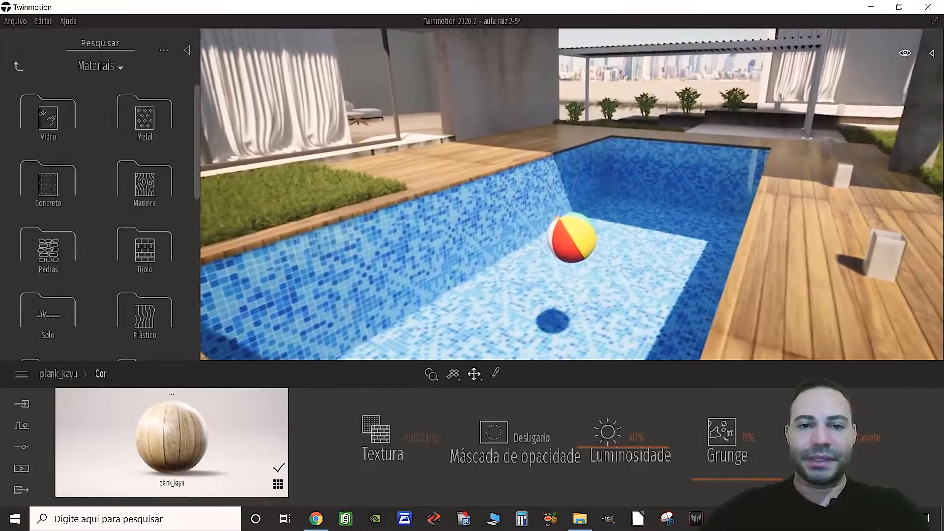
key("w")
key("w")
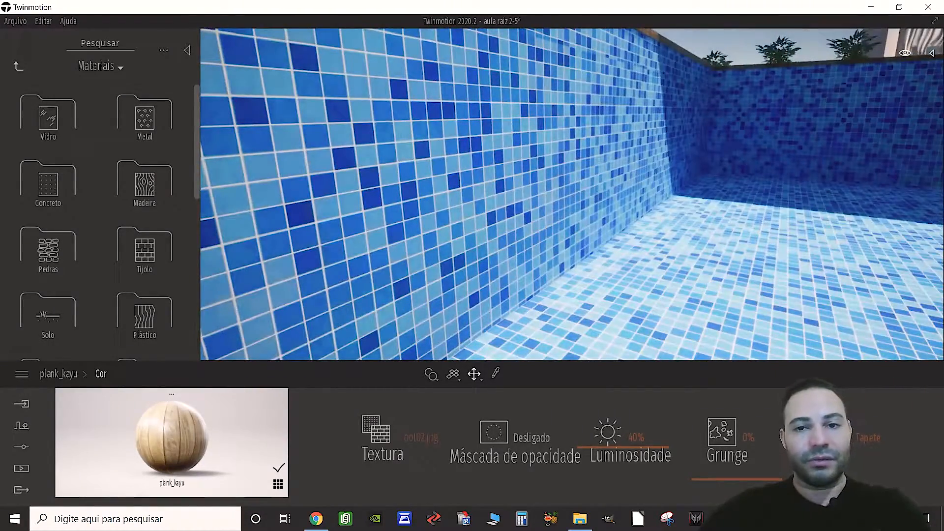
key("s")
key("w")
key("w")
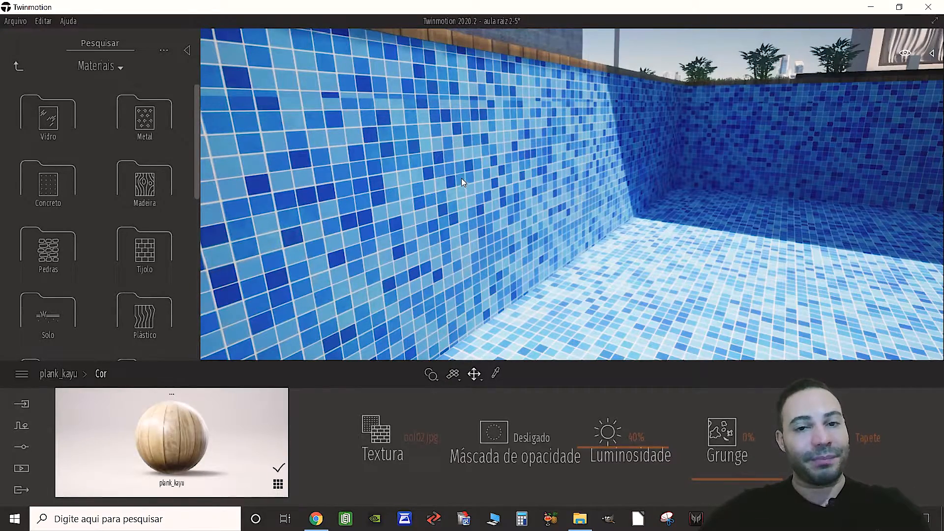
right_click_drag(461, 176, 491, 178)
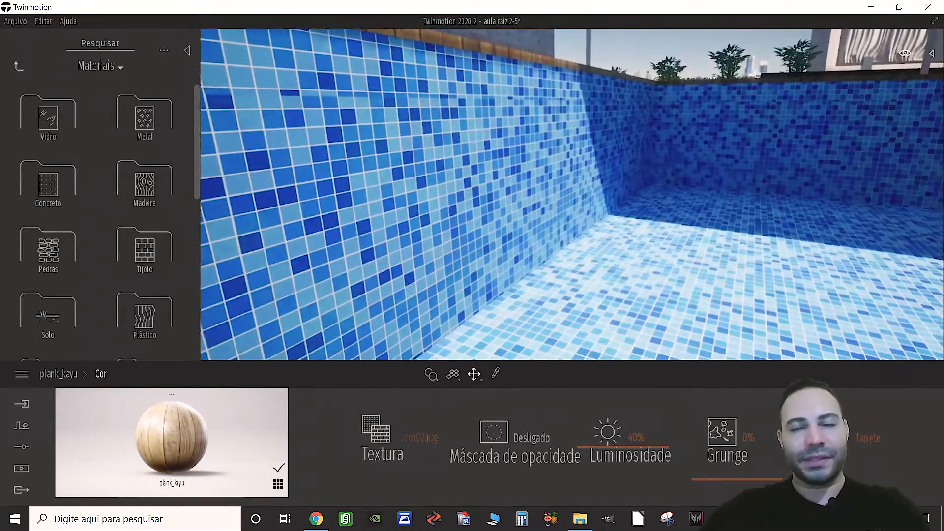
Back out of the pool and examine the surrounding wooden deck from several distances and heights.
key("s")
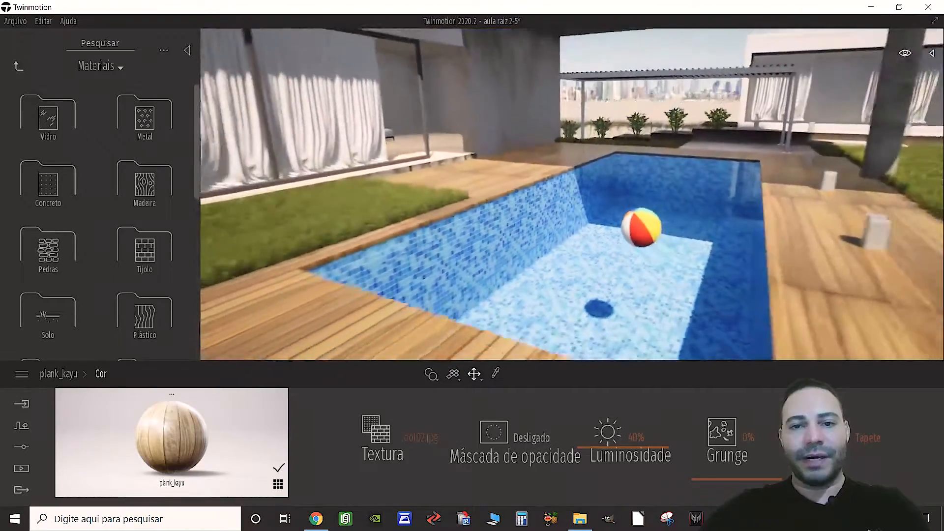
key("s")
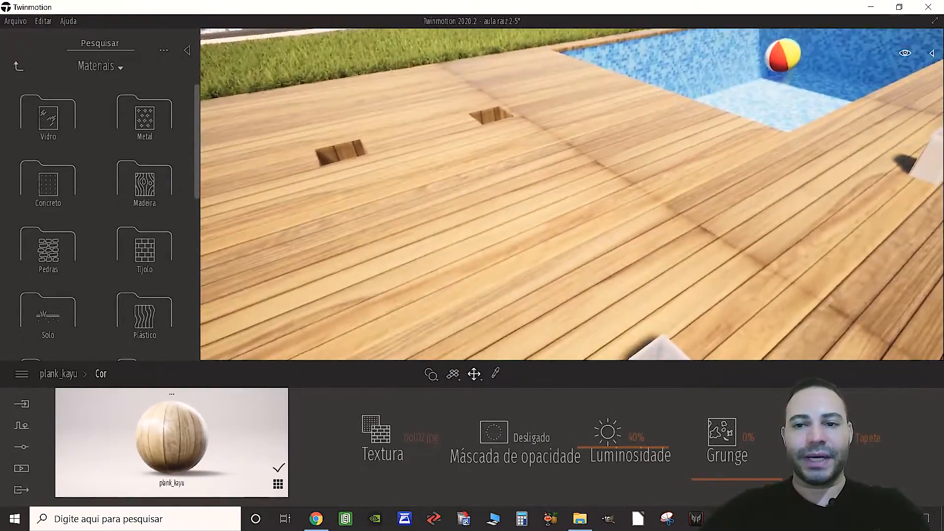
key("s")
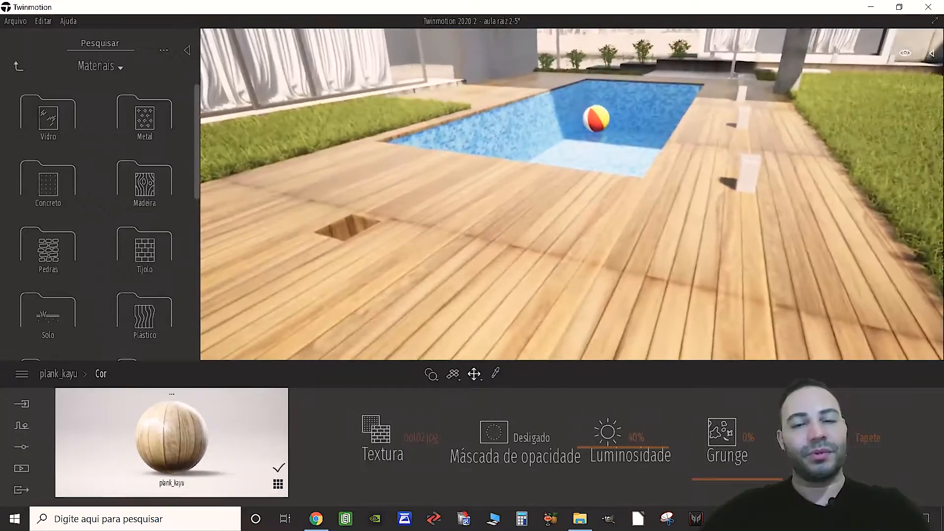
right_click_drag(572, 194, 574, 183)
key("w")
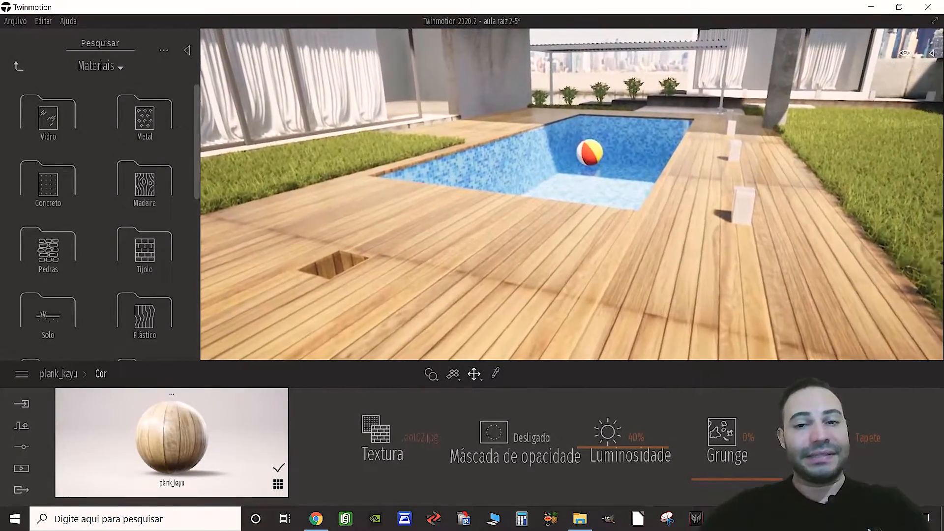
key("s")
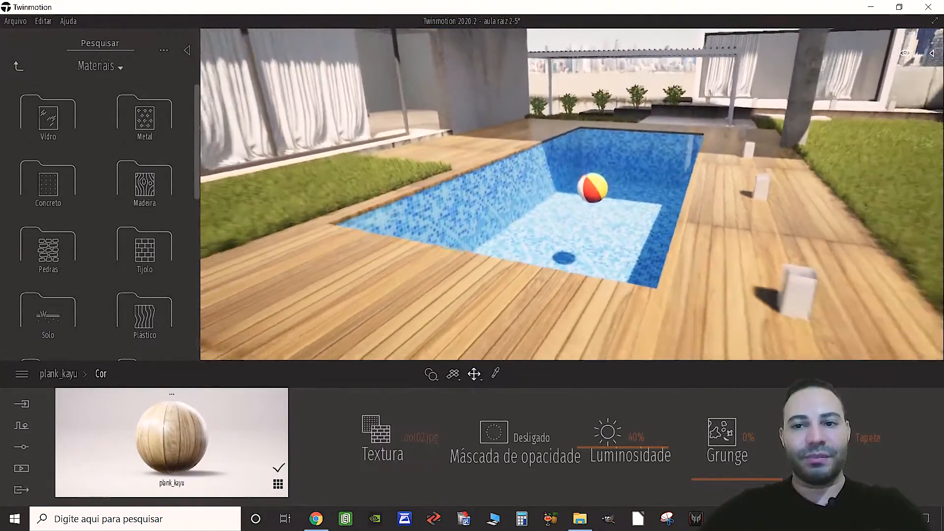
key("q")
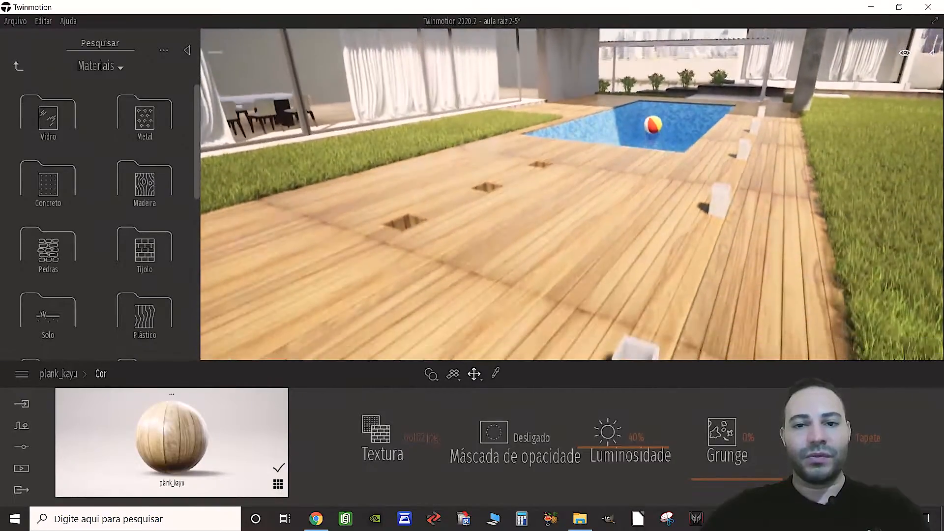
Apply the Chestnut 01 A material from the Madeira library to the deck and check it from several viewpoints.
left_click(144, 184)
mouse_move(52, 175)
left_click_drag(51, 171, 494, 290)
key("q")
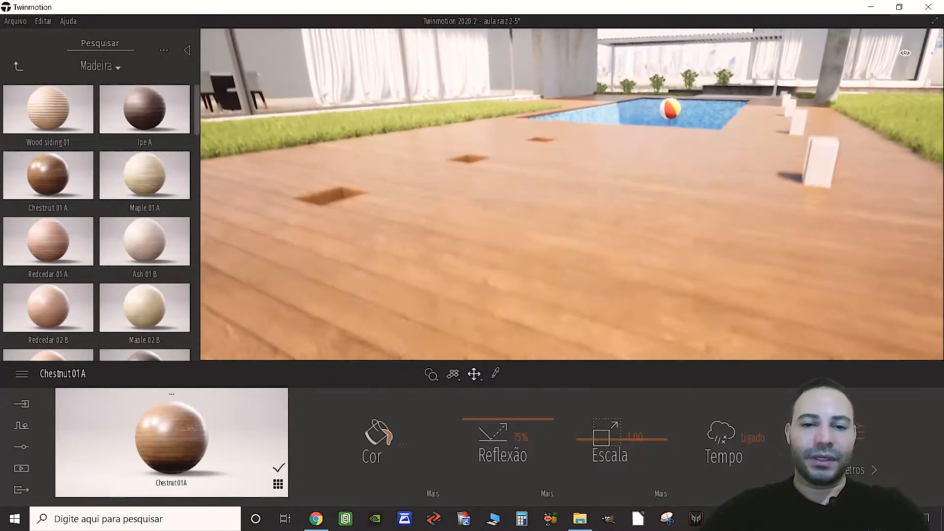
key("a")
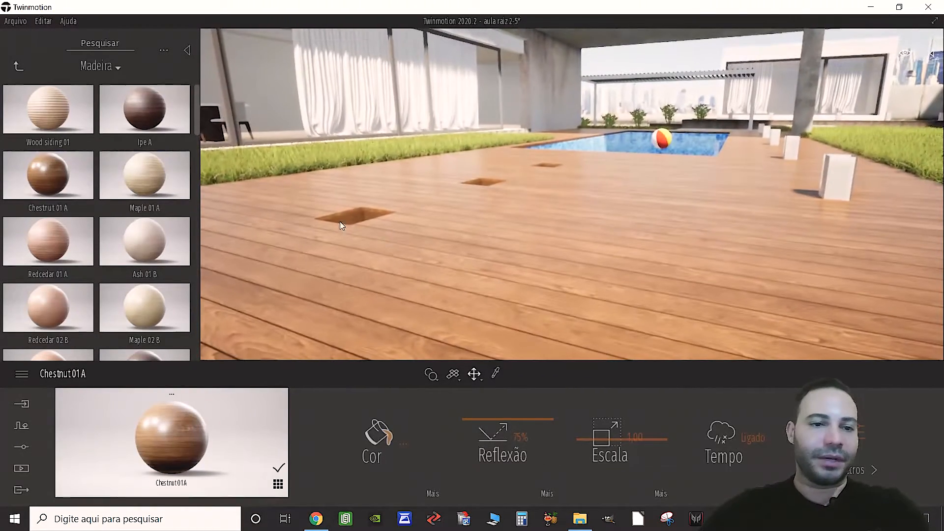
mouse_move(39, 167)
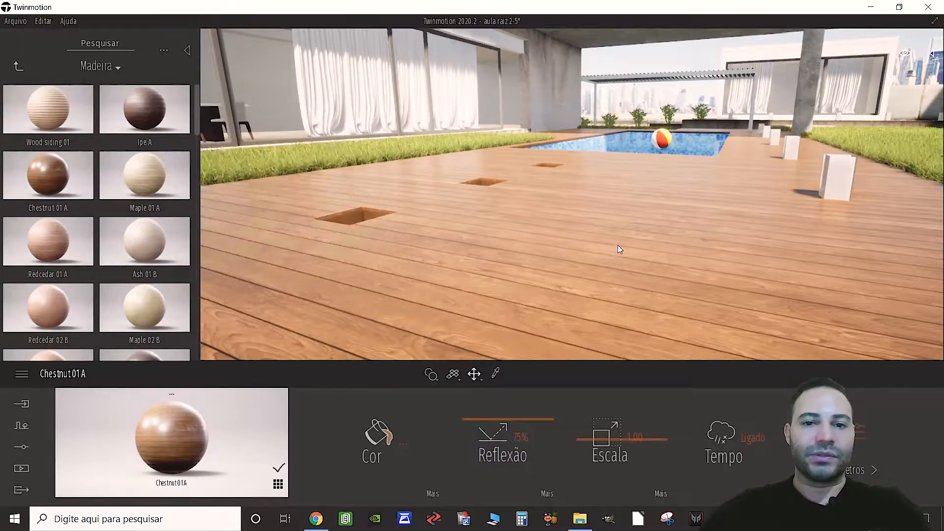
key("w")
key("d")
key("q")
key("e")
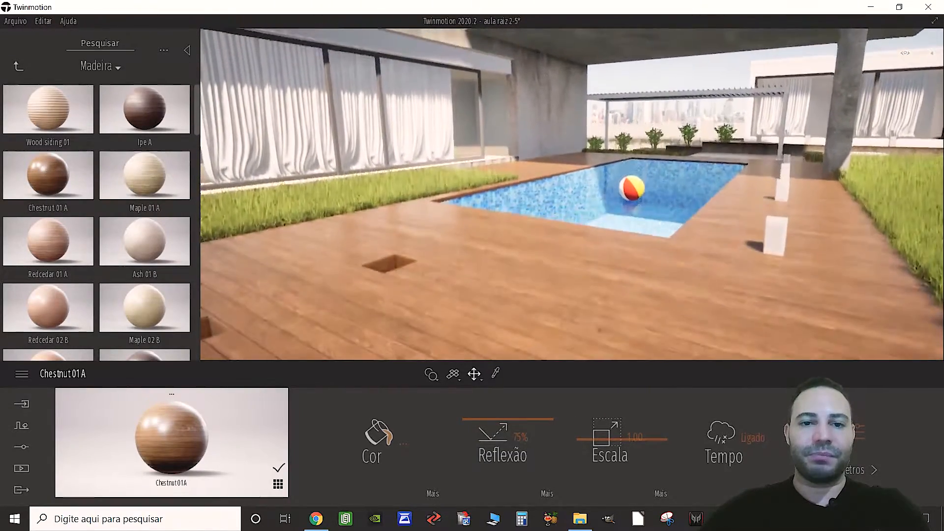
key("s")
key("a")
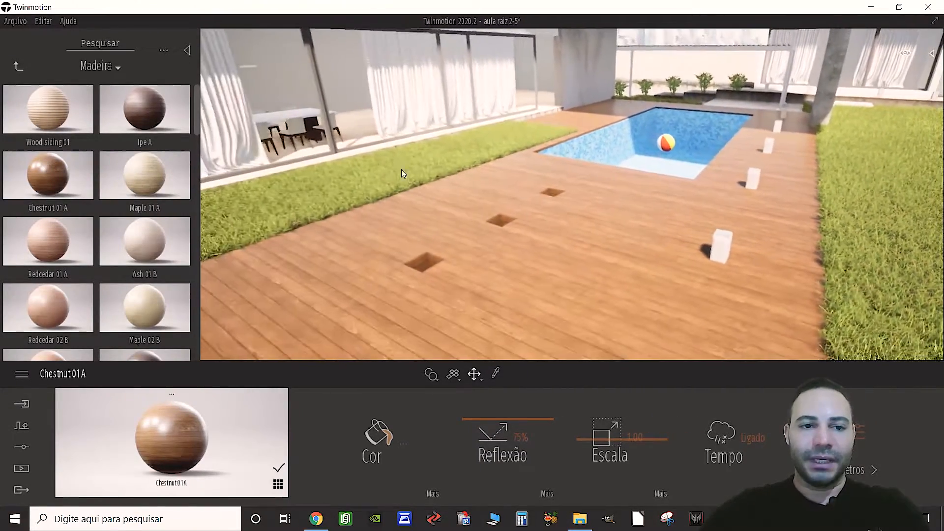
Replace the deck material with Maple 01 A and view the planks from a lower, closer position.
left_click_drag(166, 174, 509, 275)
right_click_drag(508, 276, 531, 257)
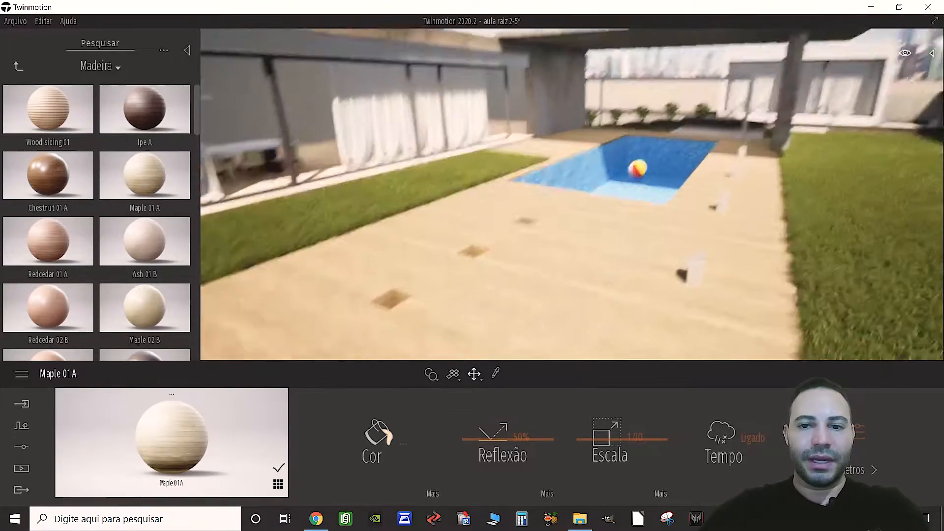
key("w")
key("q")
key("w")
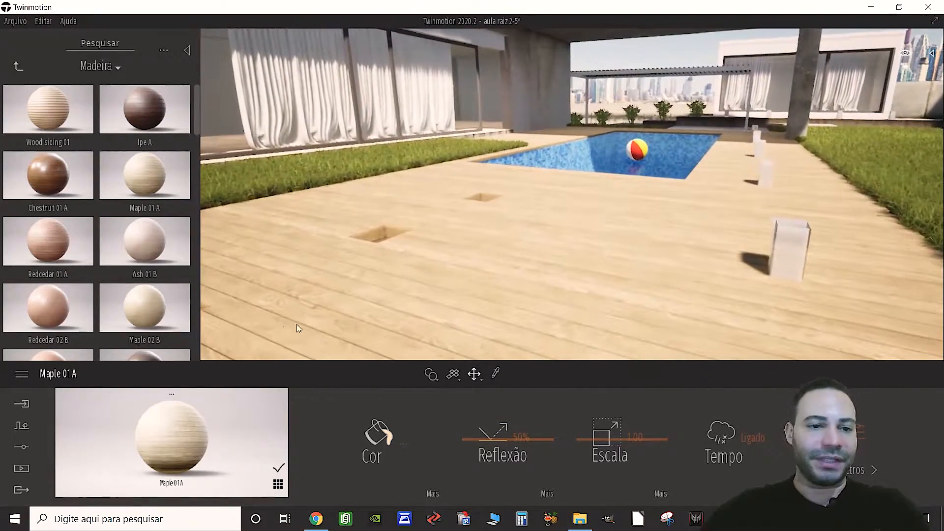
Replace the deck material with Ipe A and look over the result beside the pool.
mouse_move(70, 309)
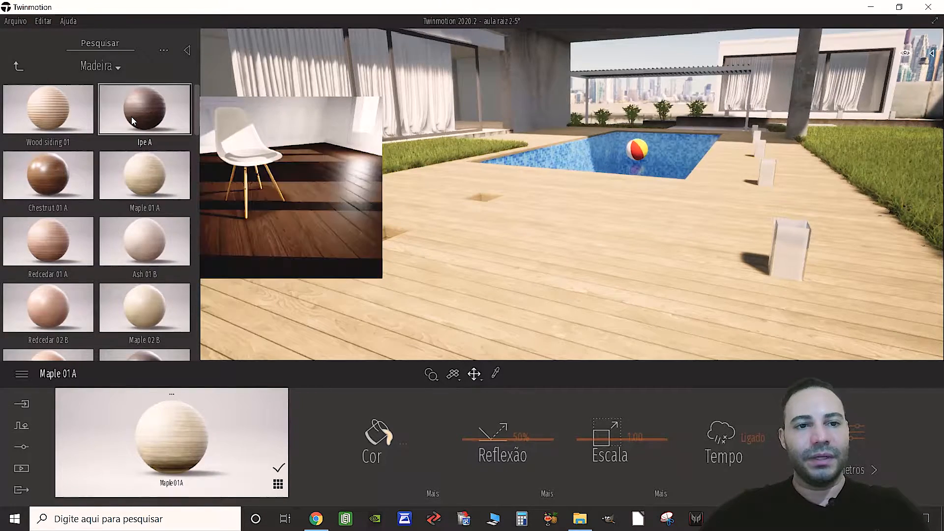
left_click_drag(131, 116, 459, 235)
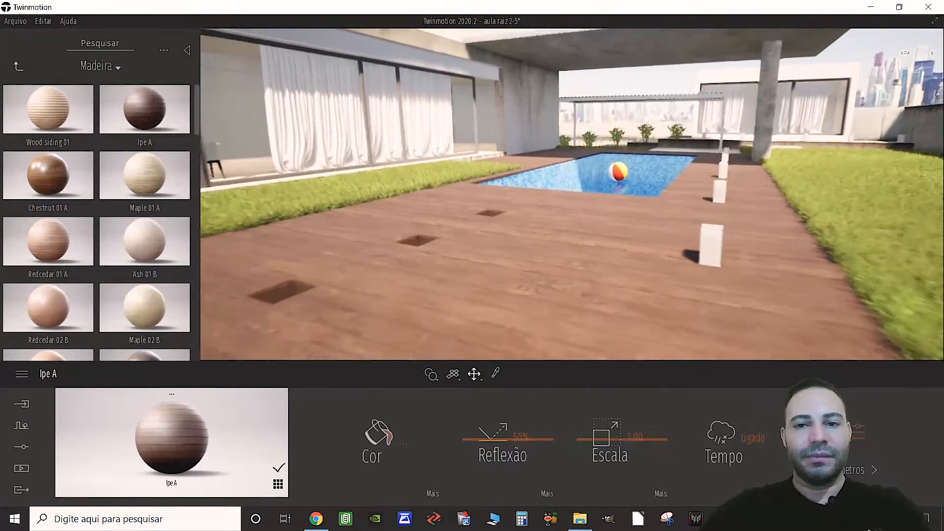
right_click_drag(459, 235, 472, 224)
key("s")
key("w")
mouse_move(46, 241)
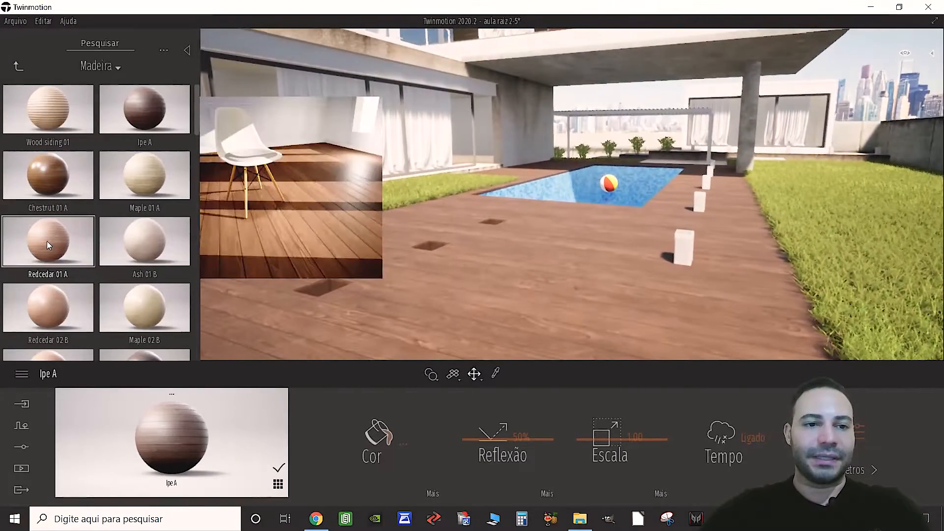
Undo the Ipe A, Maple 01 A and Chestnut 01 A replacements on the deck and check it around the pool.
key("ctrl+z")
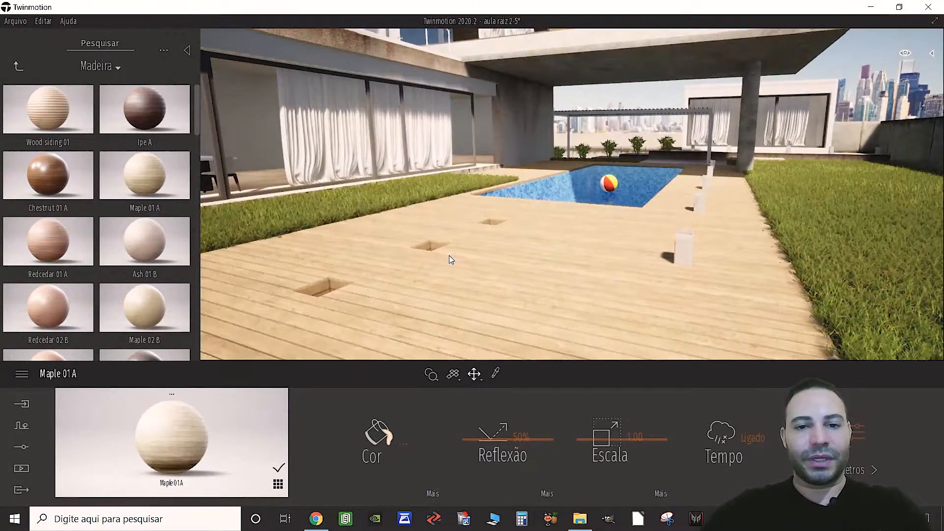
key("ctrl+z")
key("ctrl+z")
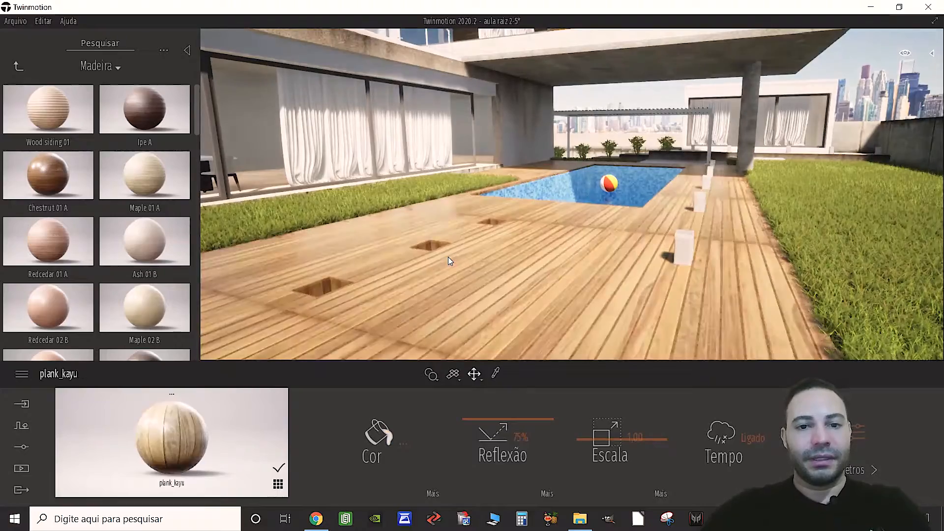
key("Up")
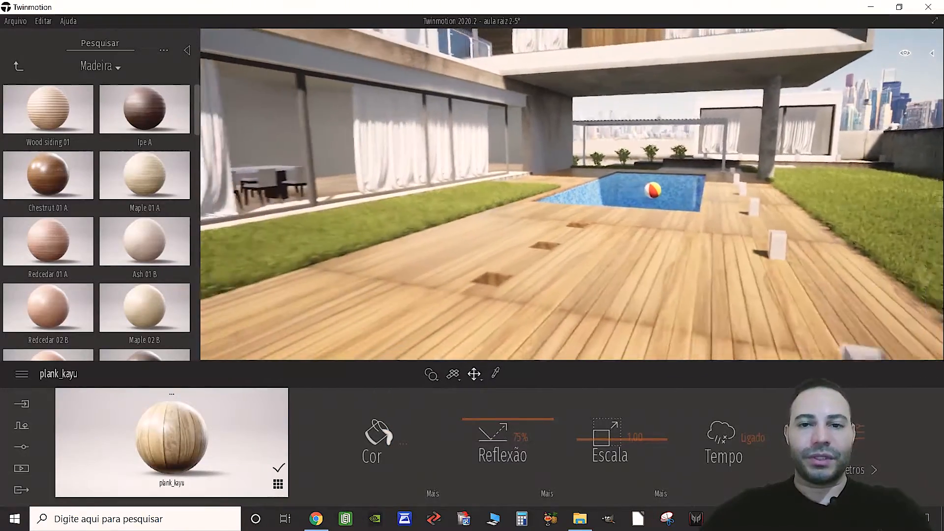
key("Up")
mouse_move(235, 204)
right_mouse_down()
mouse_move(236, 196)
mouse_move(235, 205)
right_mouse_up()
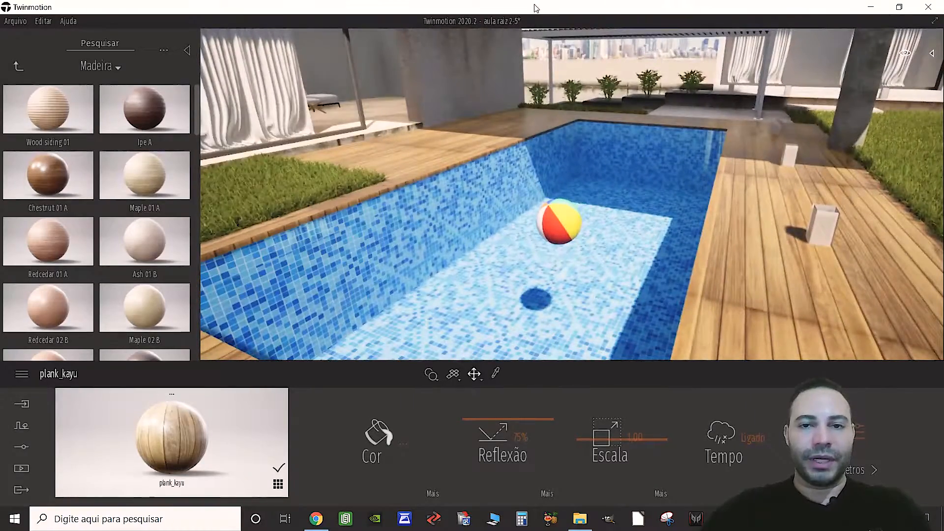
Fill the pool with the Pool 01 water material from the Água library.
key("Down")
right_click_drag(492, 246, 483, 252)
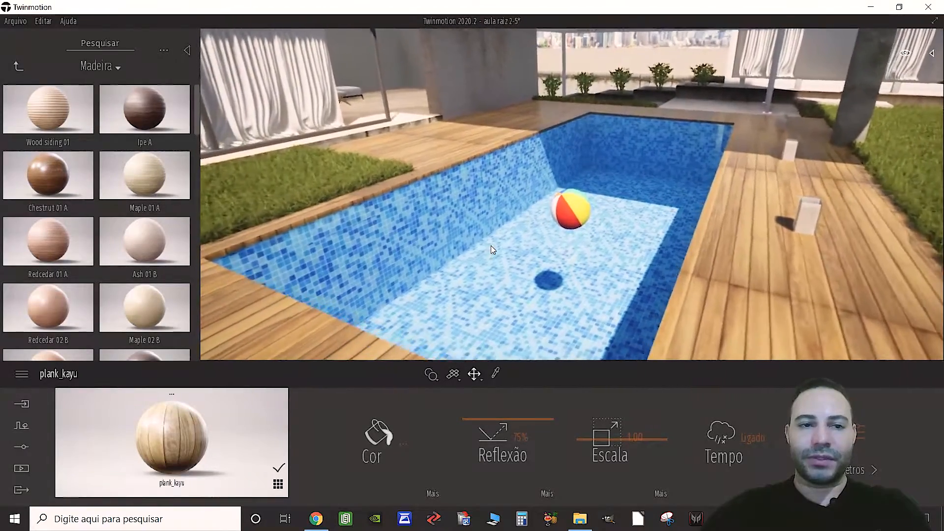
left_click(22, 71)
scroll(55, 233, "down", 5)
scroll(55, 233, "down", 5)
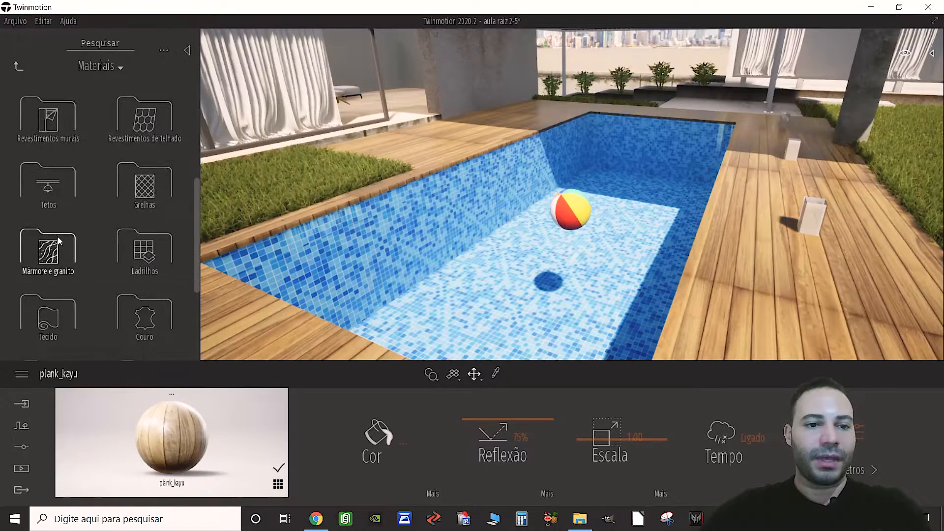
left_click(63, 273)
mouse_move(120, 178)
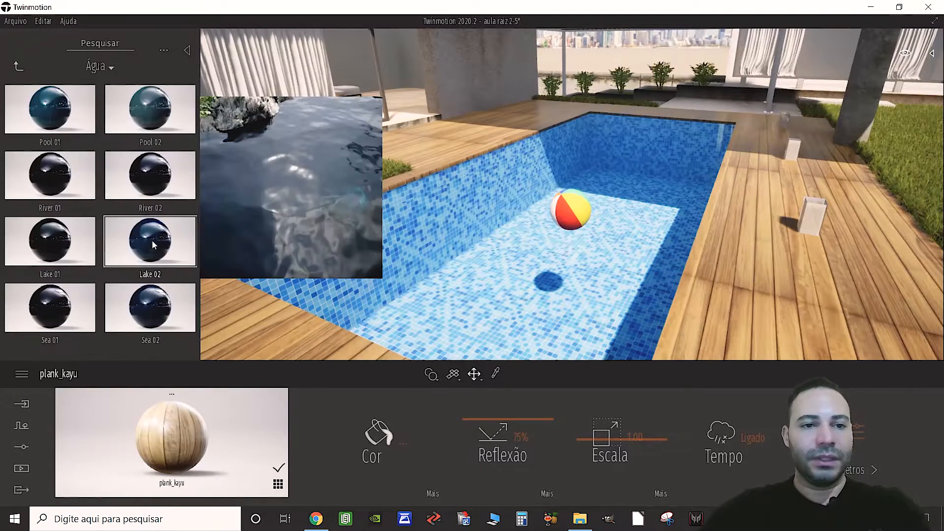
mouse_move(108, 114)
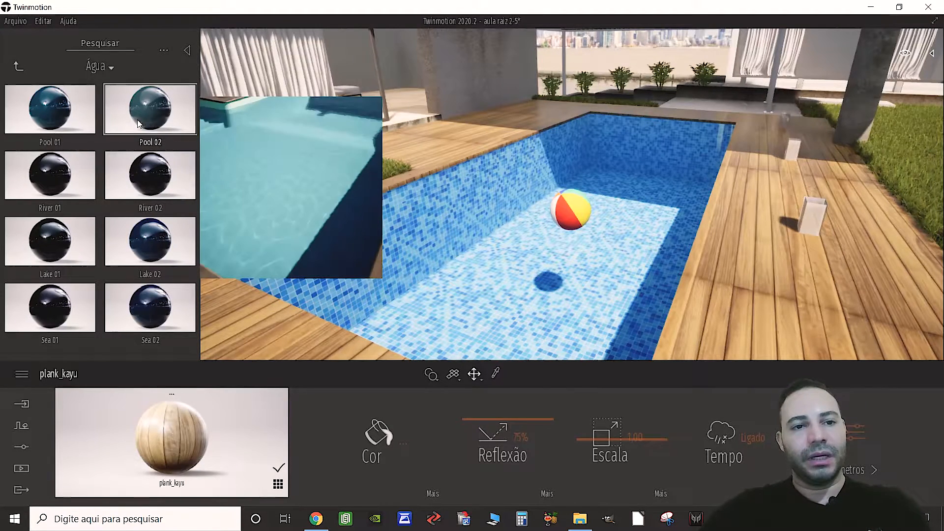
mouse_move(54, 116)
left_click_drag(457, 236, 458, 237)
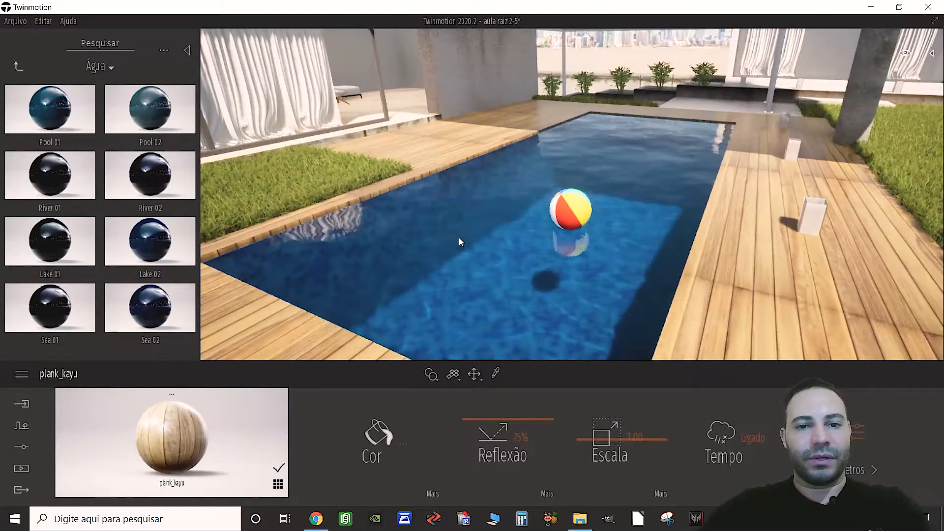
right_click_drag(459, 238, 433, 233)
mouse_move(30, 104)
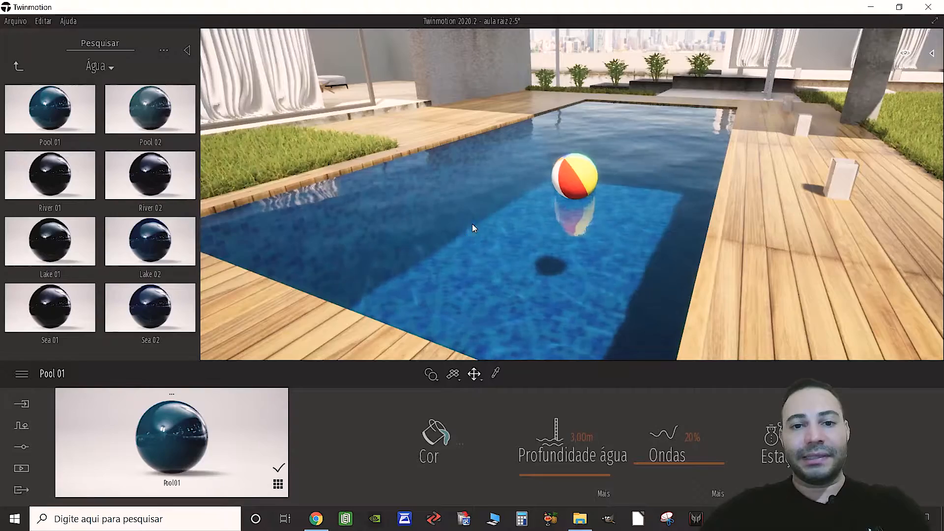
Examine the pool water's transparency, colour and reflections from close up and from several viewpoints around the deck.
scroll(485, 255, "up", 5)
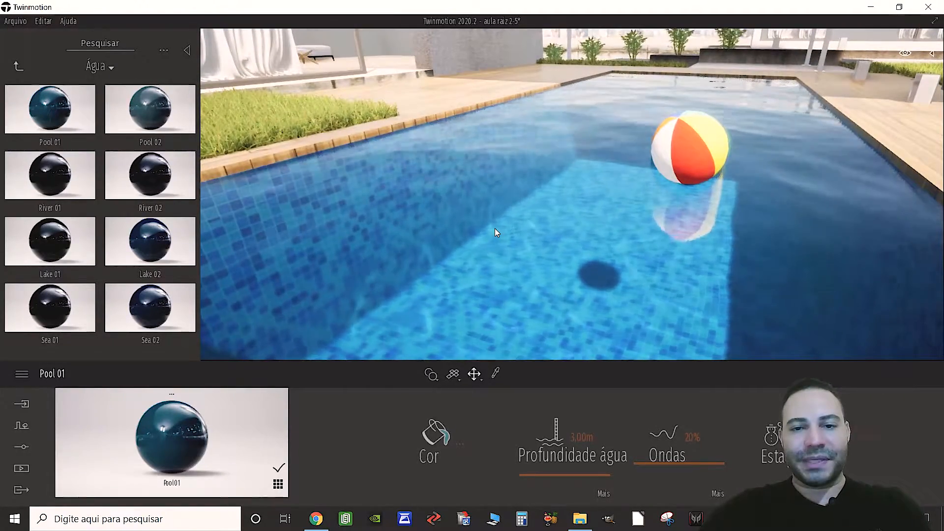
middle_click_drag(495, 229, 495, 275)
right_click_drag(495, 275, 495, 295)
scroll(352, 179, "down", 3)
right_click_drag(352, 179, 367, 188)
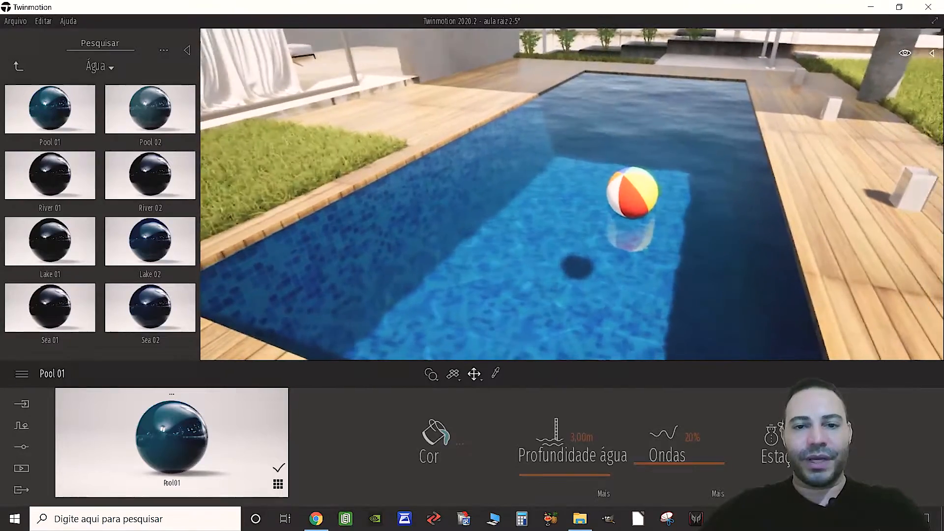
key("d")
key("w")
key("a")
key("s")
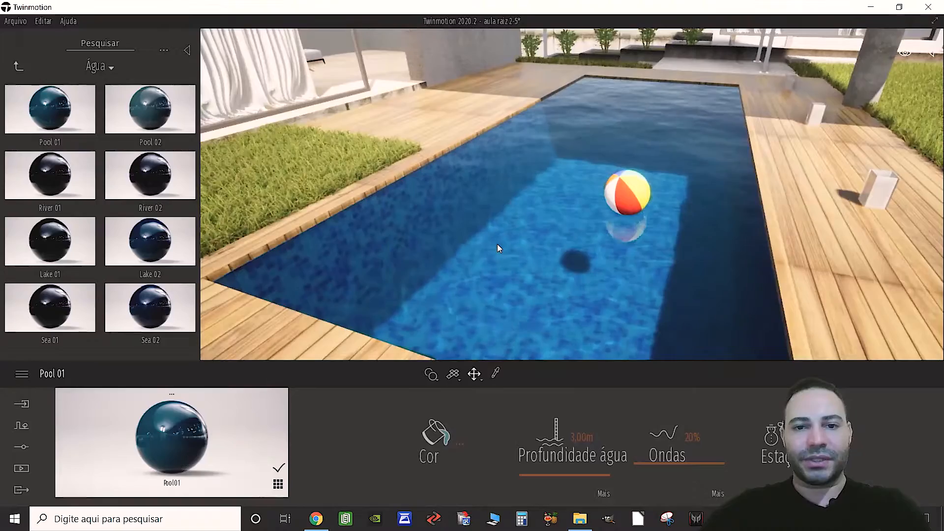
key("d")
key("w")
right_click_drag(497, 244, 489, 231)
key("s")
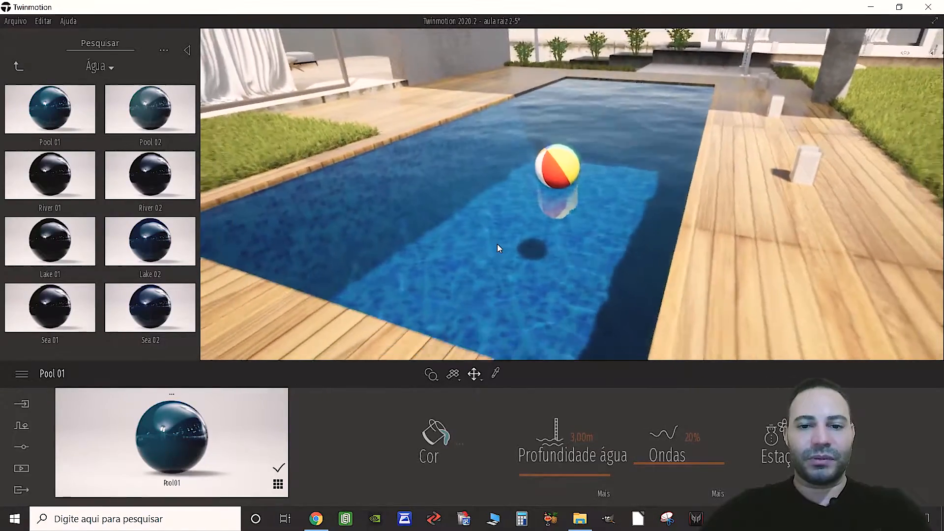
key("a")
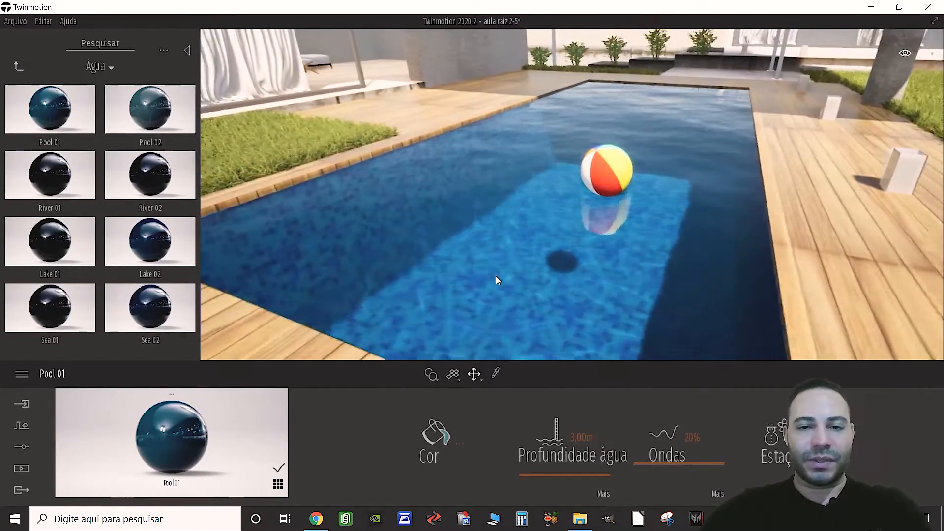
Set the Pool 01 water depth to 2.00 m and check the pool from a lower viewpoint.
key("d")
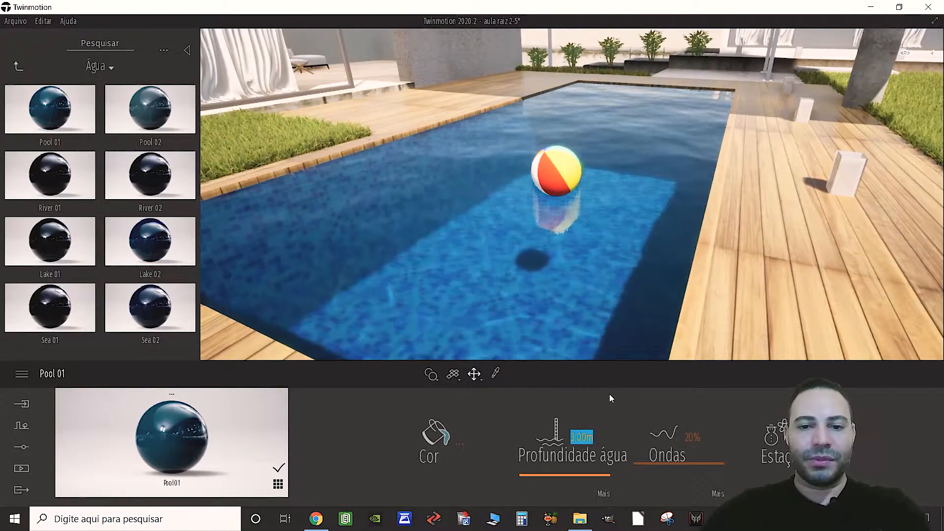
right_click_drag(526, 202, 480, 211)
key("a")
key("s")
key("w")
key("w")
key("w")
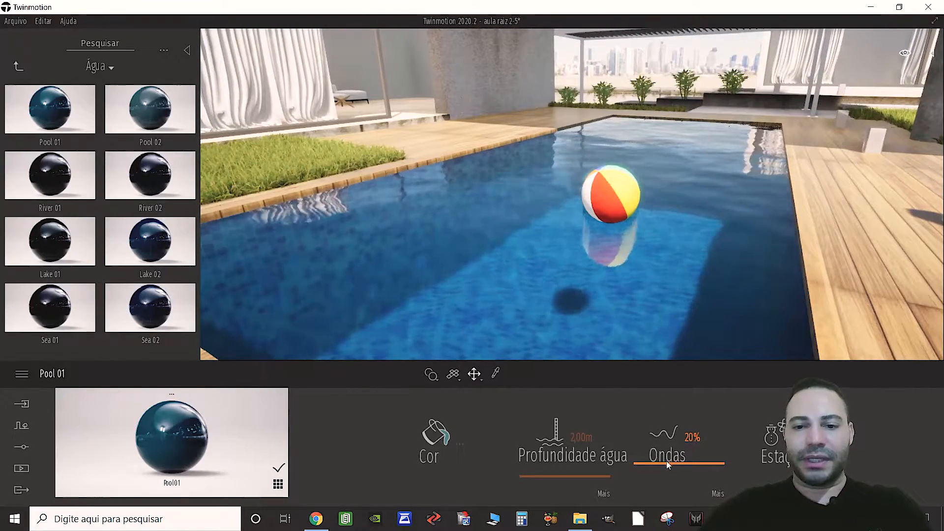
Set the pool water's waves to 30% and check the surface from different heights and distances.
left_click_drag(665, 467, 666, 395)
right_click_drag(533, 274, 533, 256)
key("s")
key("w")
key("w")
key("e")
key("q")
key("w")
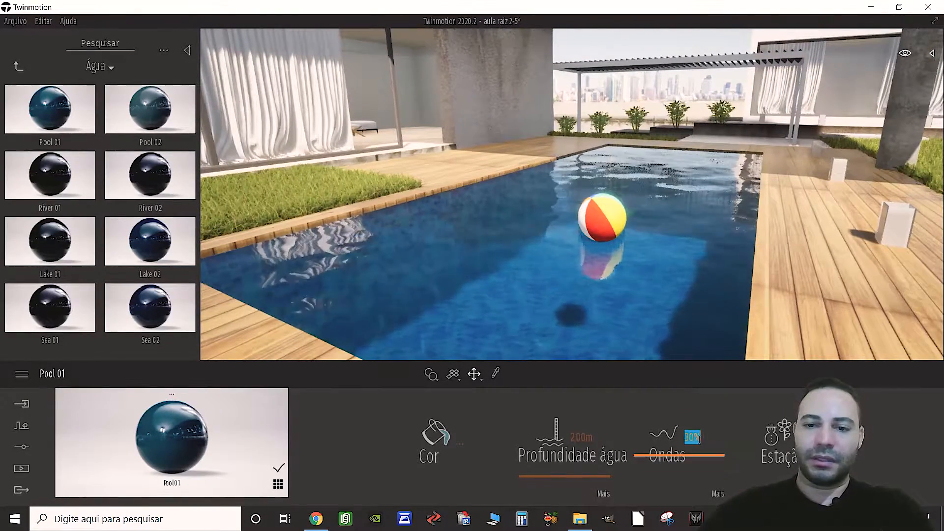
Set the wave size to 30% and the flow direction to 226°, checking the ripples around the pool.
left_click(716, 493)
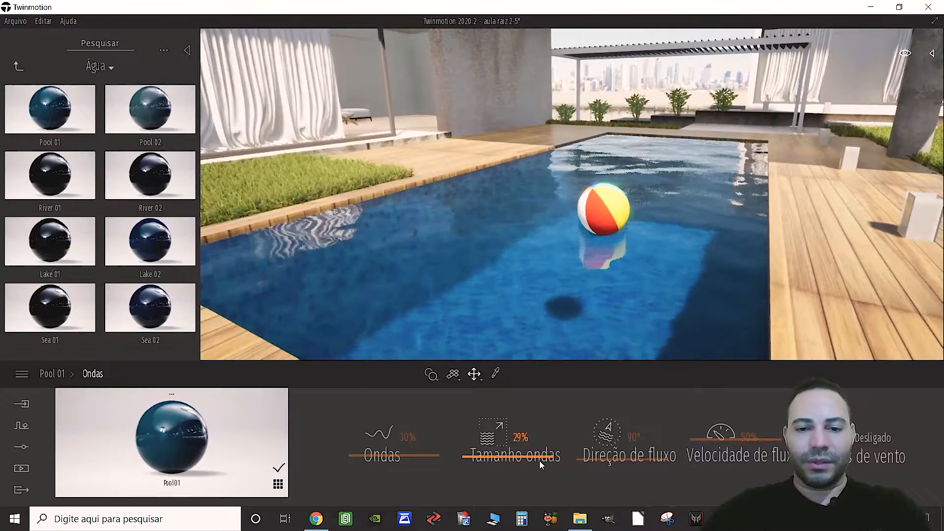
mouse_move(526, 455)
left_mouse_down()
mouse_move(527, 411)
mouse_move(527, 446)
left_mouse_up()
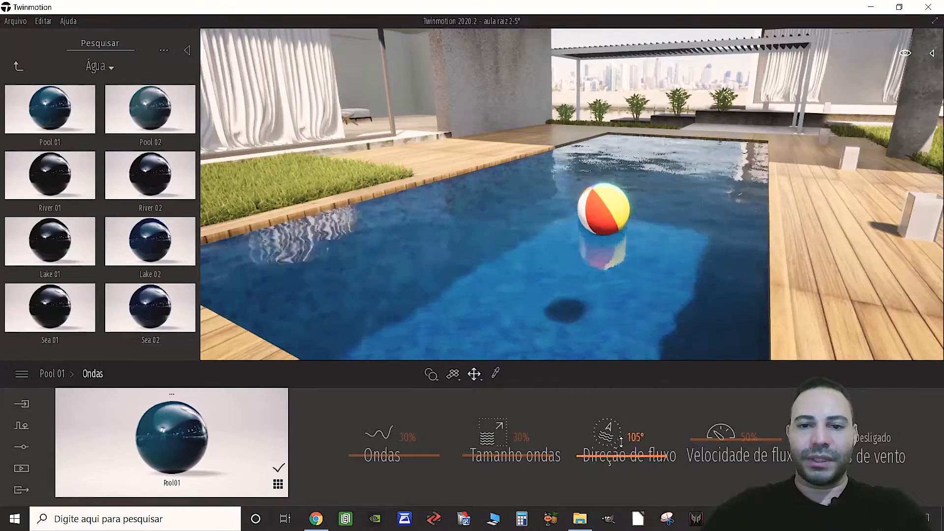
key("s")
right_click_drag(554, 229, 531, 225)
key("w")
key("d")
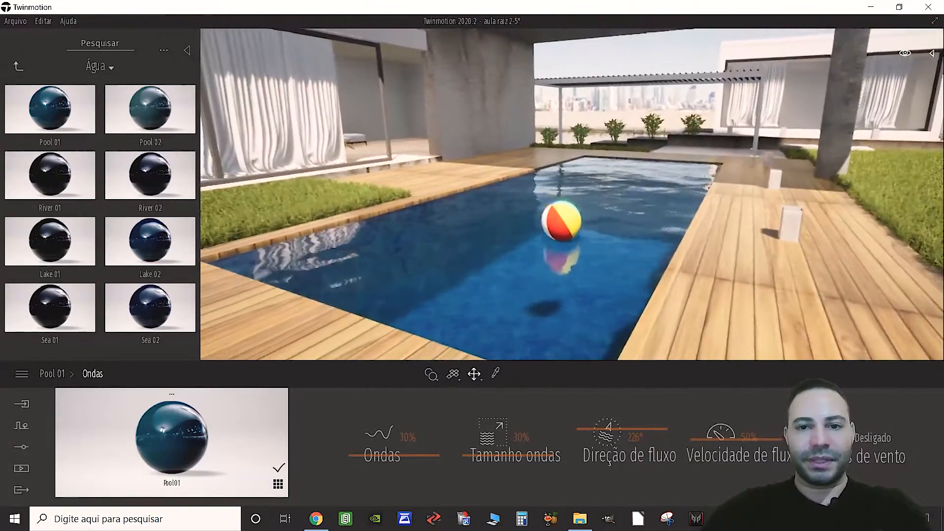
key("w")
key("d")
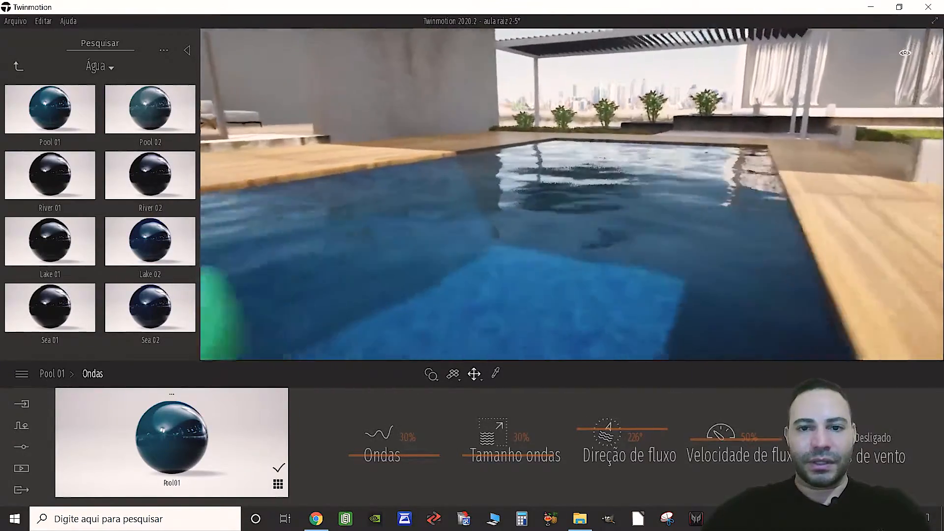
key("s")
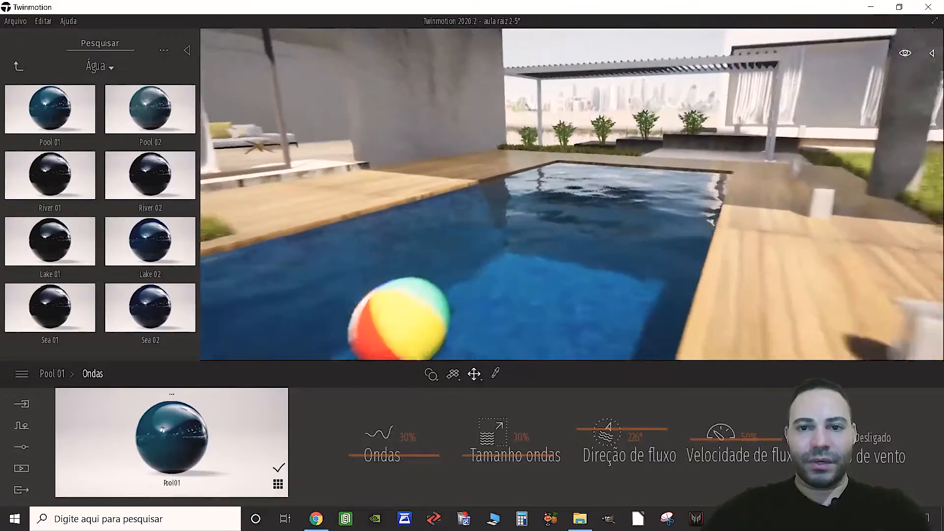
key("s")
key("s")
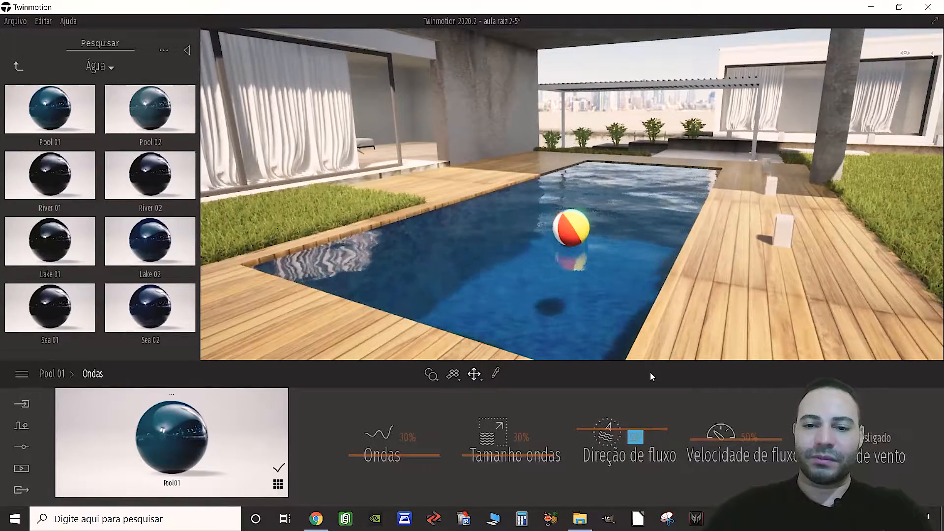
Set the water's flow direction to 100° and view the ripples from closer to the pool.
type("100")
key("Return")
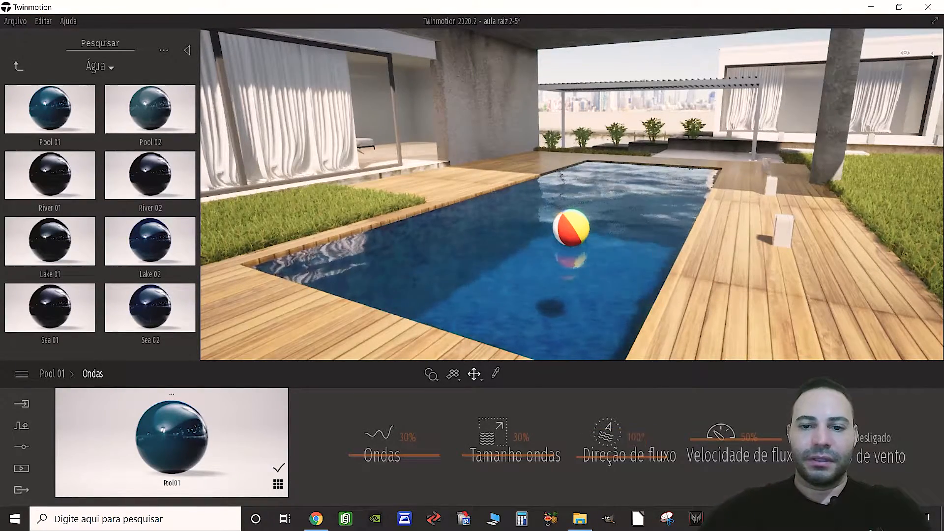
key("w")
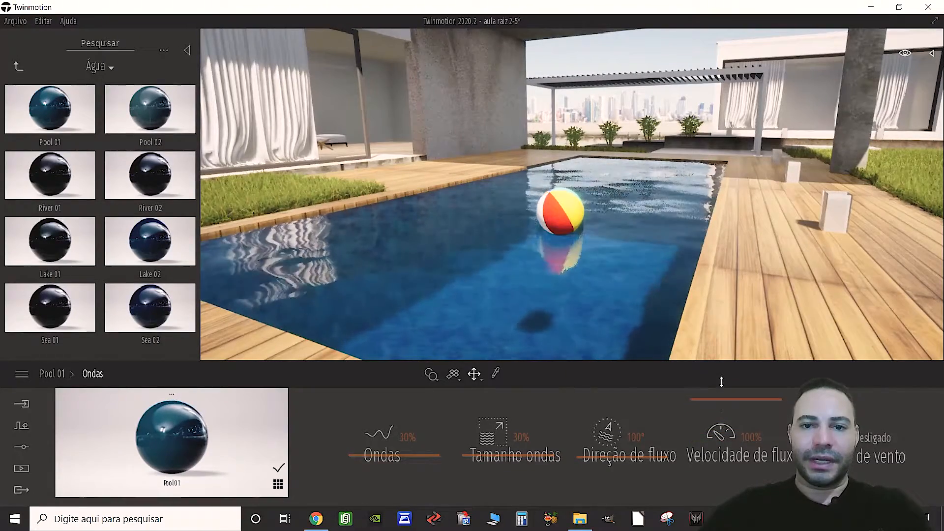
Examine the moving water surface around the beach ball from several nearby viewpoints.
key("a")
right_click_drag(553, 255, 531, 251)
key("w")
key("d")
key("s")
key("a")
key("d")
key("w")
key("s")
key("a")
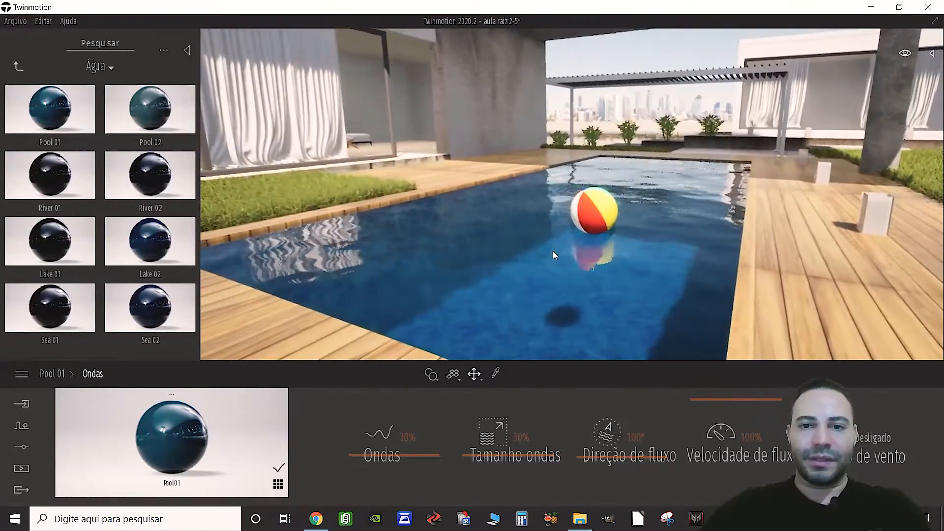
Set the flow speed of the Pool 01 water waves to 10%.
left_click_drag(722, 483, 722, 511)
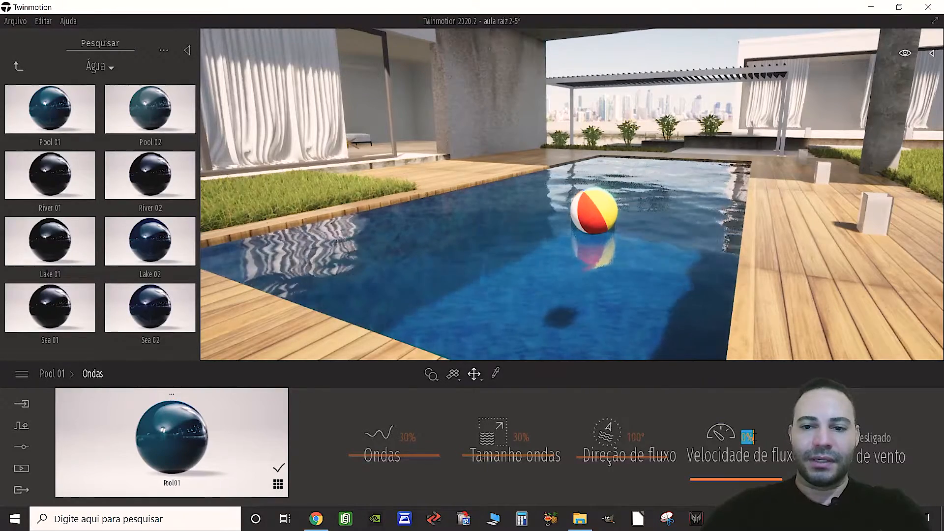
type("10")
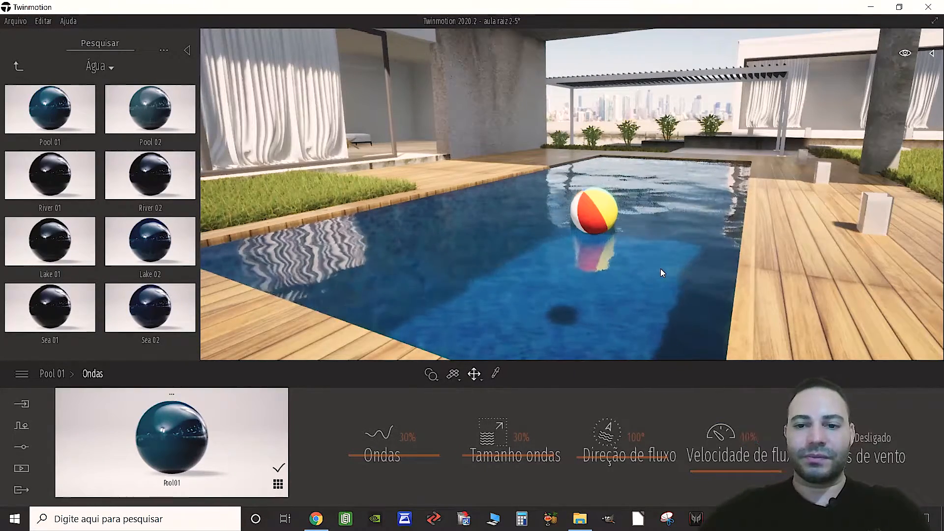
Examine the slower waves, reflections and floating ball from different distances and heights around the pool.
right_click_drag(618, 249, 664, 231)
key("w")
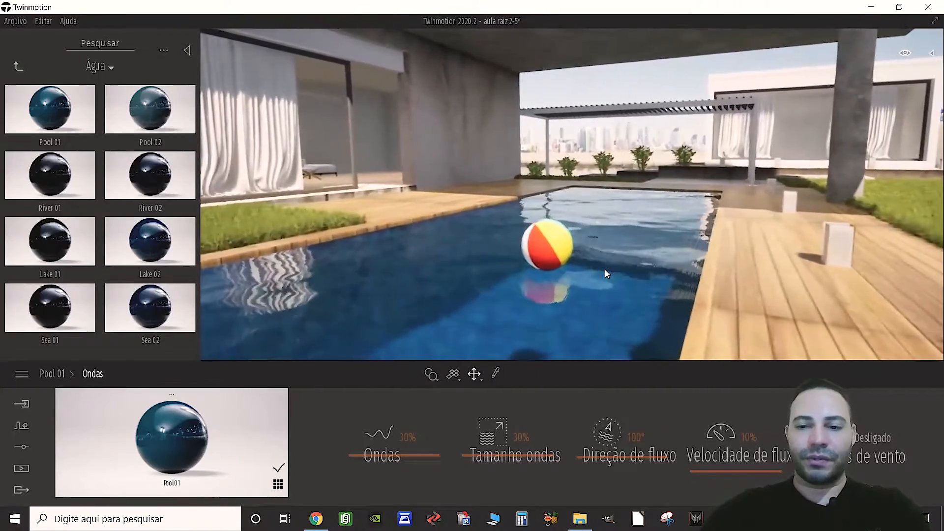
key("s")
right_click_drag(625, 269, 607, 270)
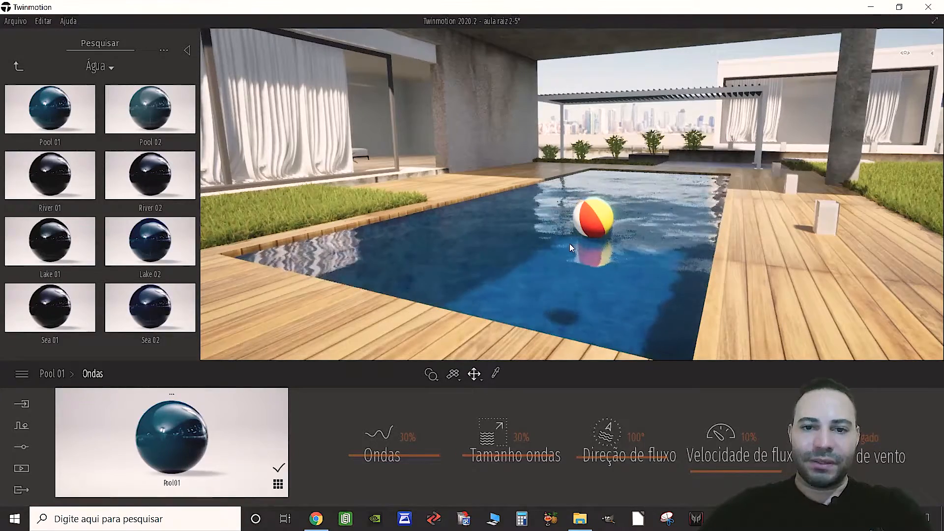
key("a")
mouse_move(504, 252)
right_mouse_down()
mouse_move(536, 252)
mouse_move(516, 253)
right_mouse_up()
key("d")
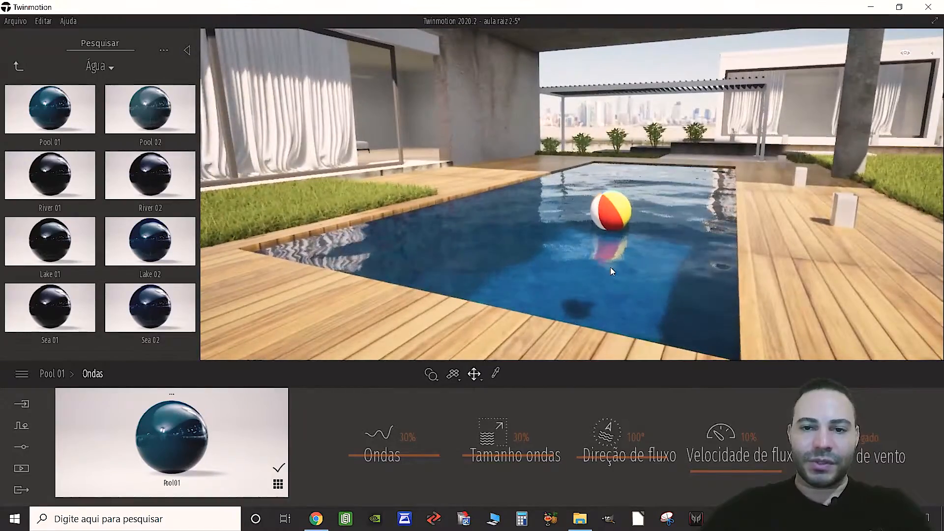
key("e")
key("q")
key("s")
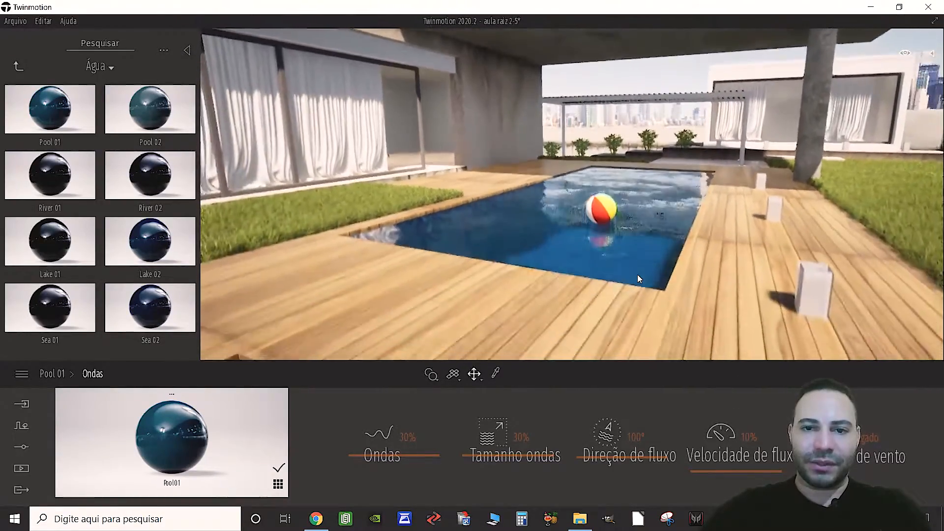
key("w")
key("a")
mouse_move(637, 275)
right_mouse_down()
mouse_move(676, 274)
mouse_move(635, 270)
right_mouse_up()
key("d")
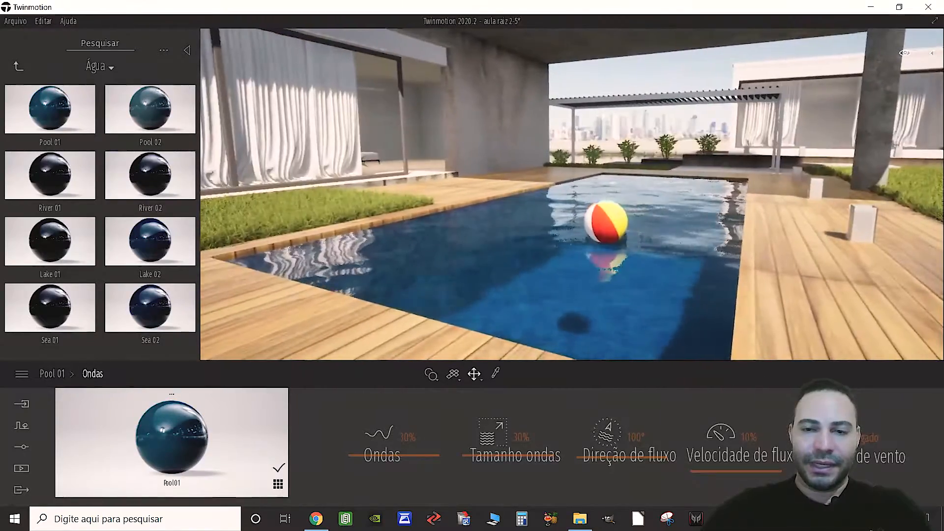
key("s")
key("w")
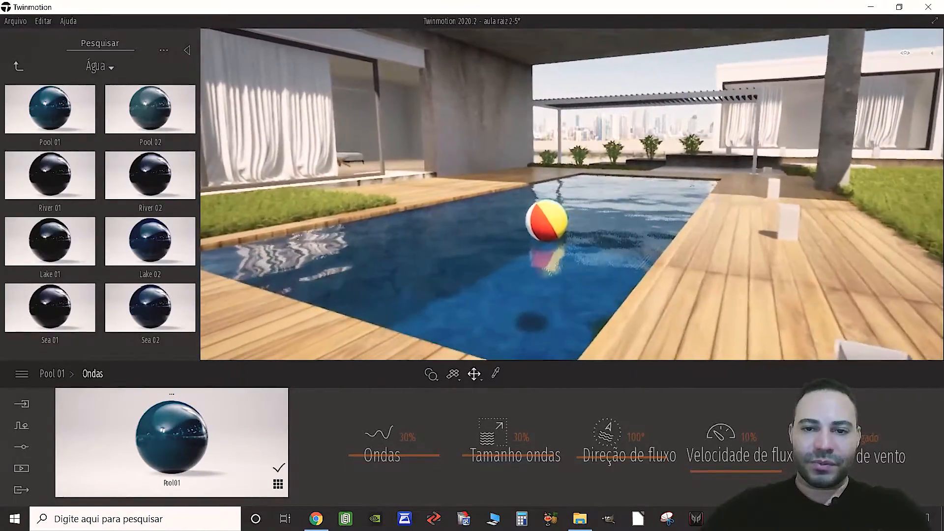
key("a")
right_click_drag(636, 269, 600, 280)
key("d")
key("e")
key("q")
key("e")
key("s")
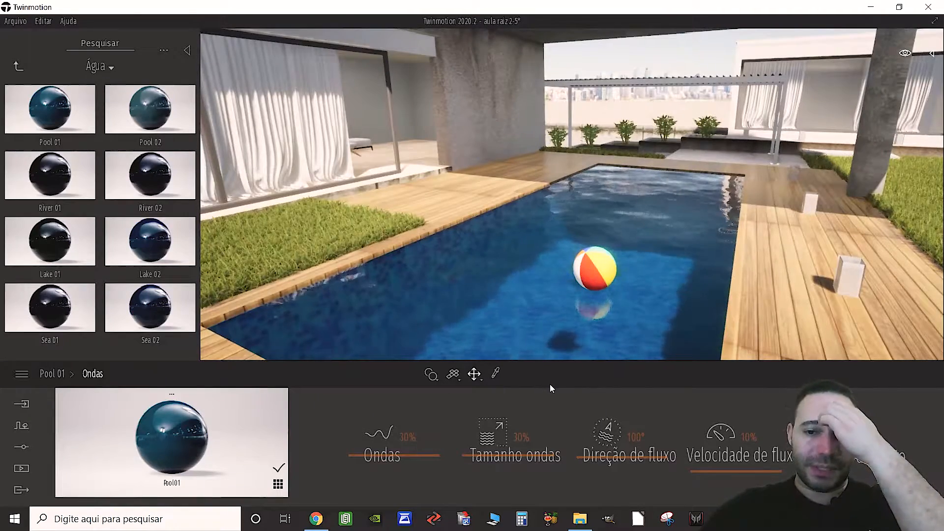
right_click_drag(489, 344, 495, 336)
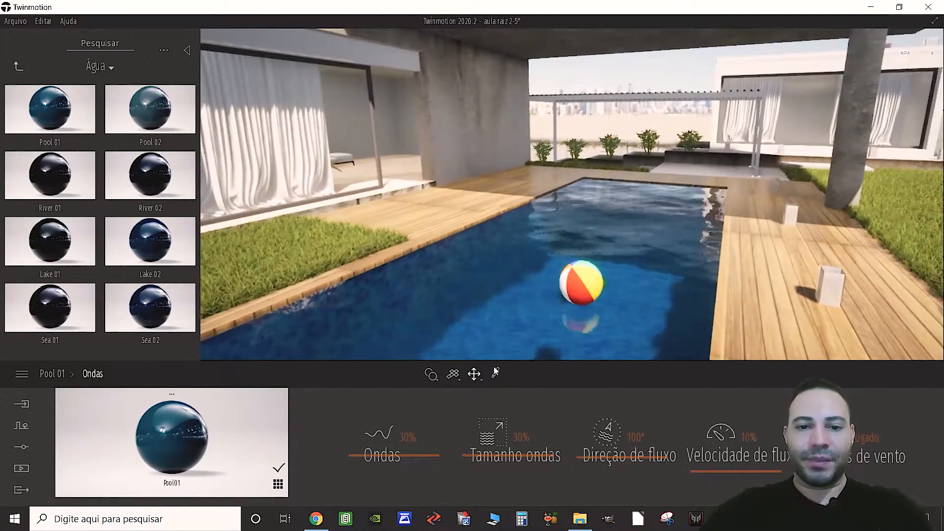
Brighten the Pool 01 water colour to #62ADB2.
left_click(55, 375)
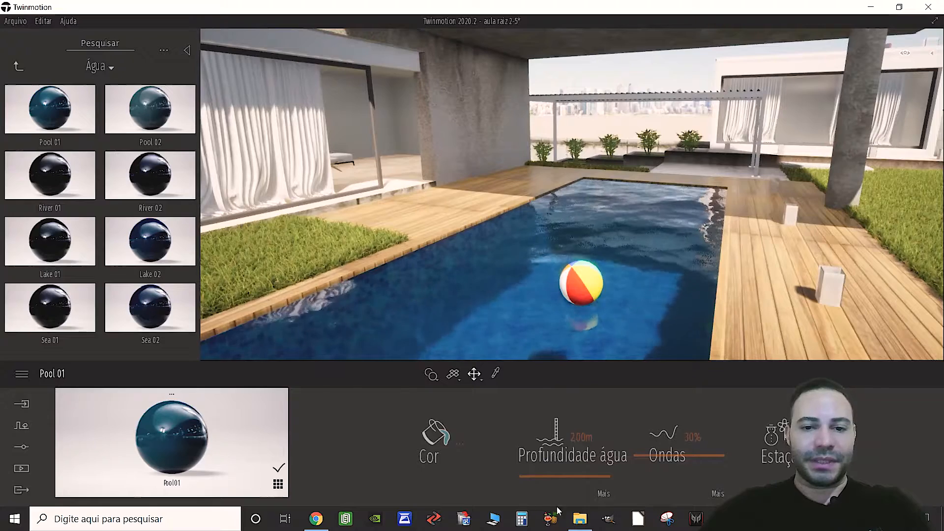
left_click(459, 444)
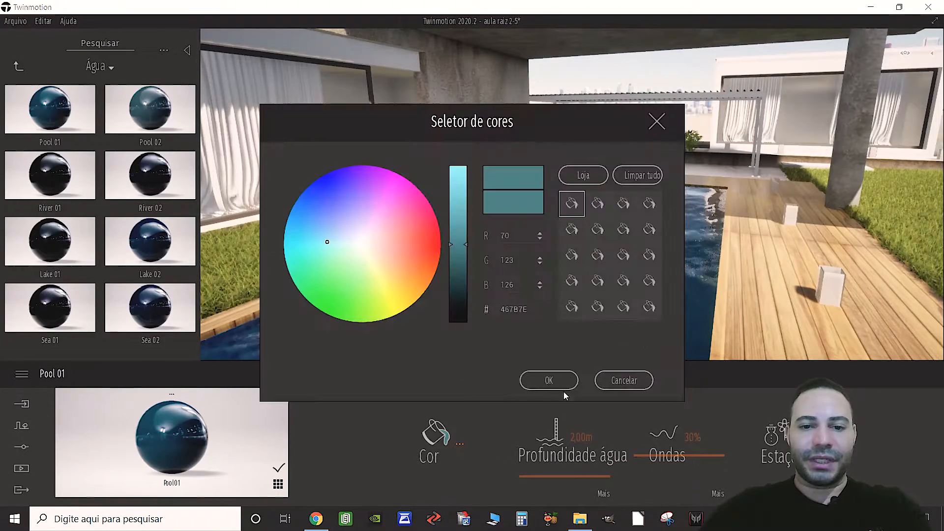
left_click_drag(579, 134, 356, 117)
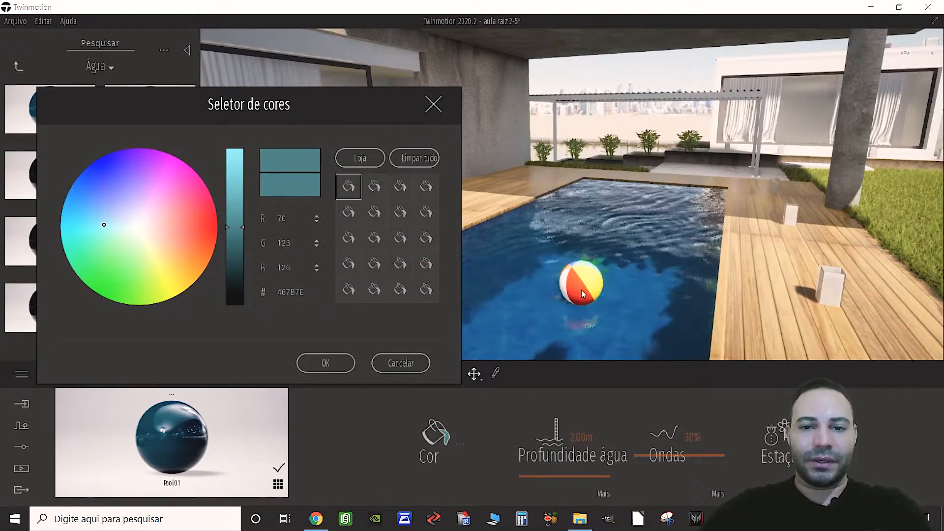
left_click_drag(240, 226, 225, 196)
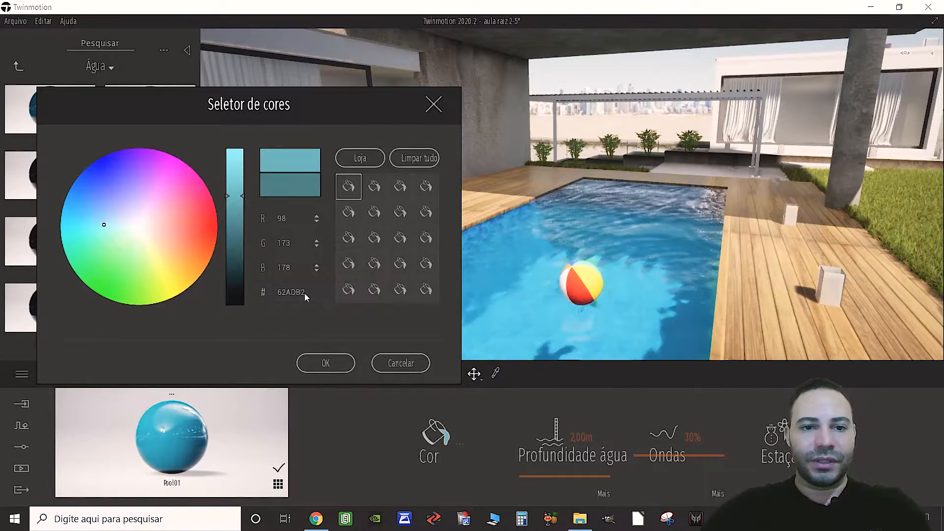
left_click(325, 363)
Darken the Pool 01 water colour to #4C868A.
scroll(483, 267, "up", 5)
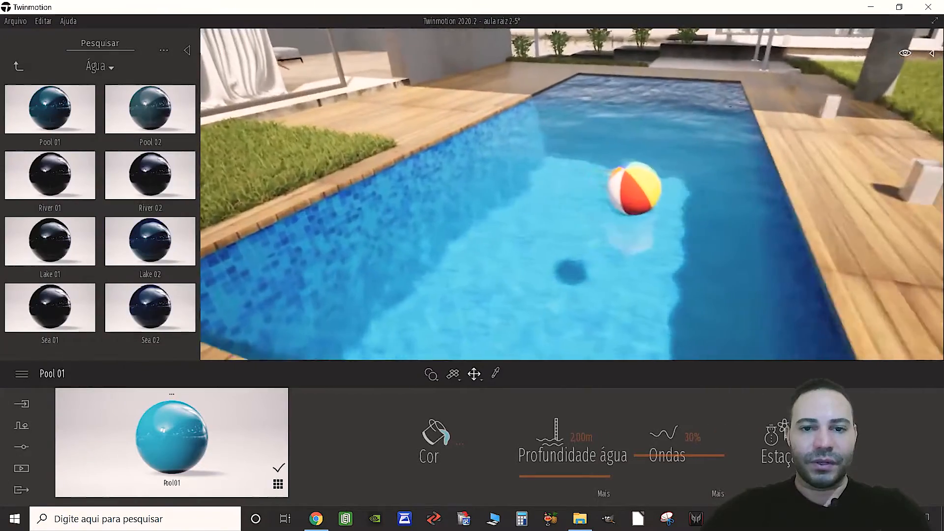
scroll(571, 194, "down", 5)
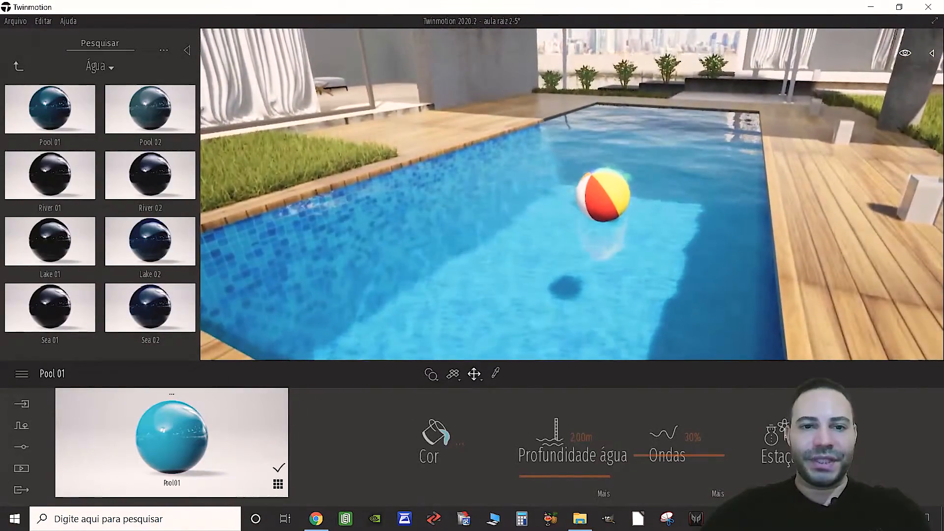
left_click_drag(399, 294, 221, 299)
middle_click_drag(531, 246, 422, 283, "shift")
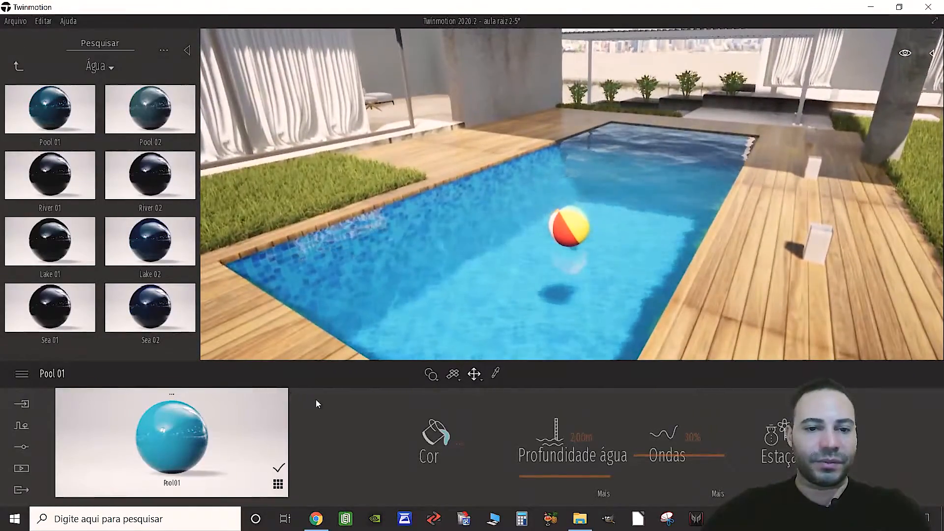
left_click(453, 445)
left_click_drag(496, 121, 203, 137)
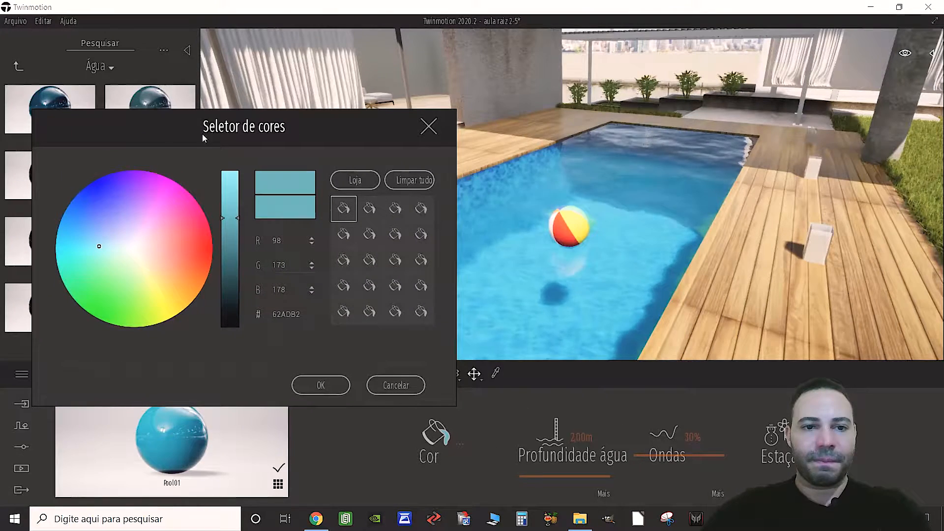
left_click(234, 245)
left_click_drag(232, 242, 232, 242)
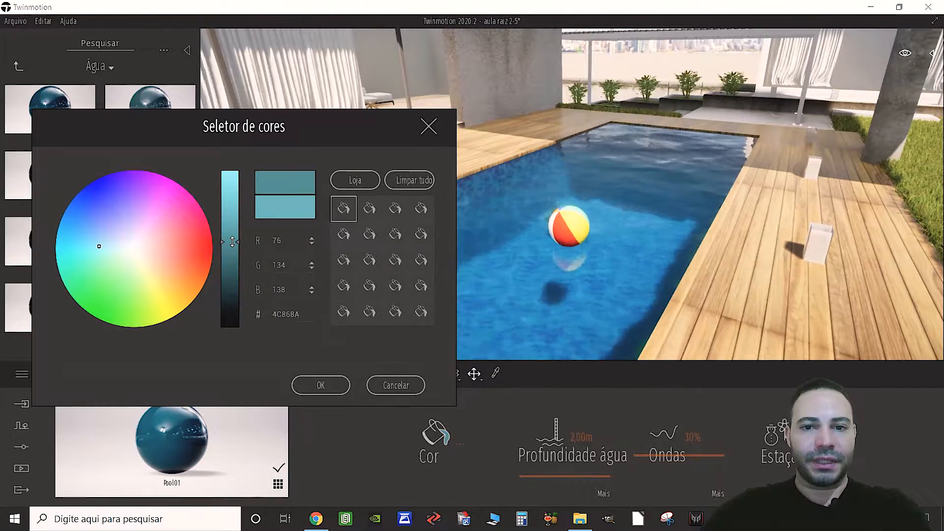
left_click(334, 382)
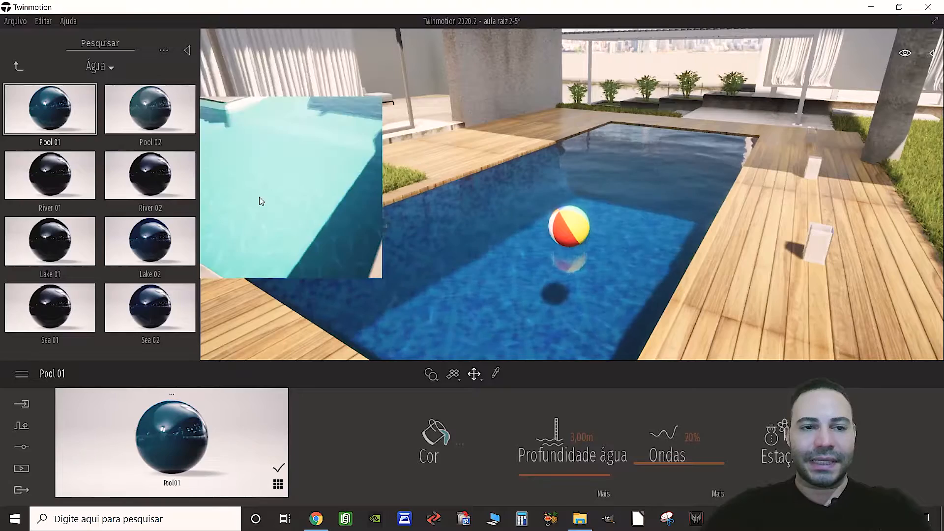
Set the water depth of the Pool 01 material to 2 m.
left_click(581, 437)
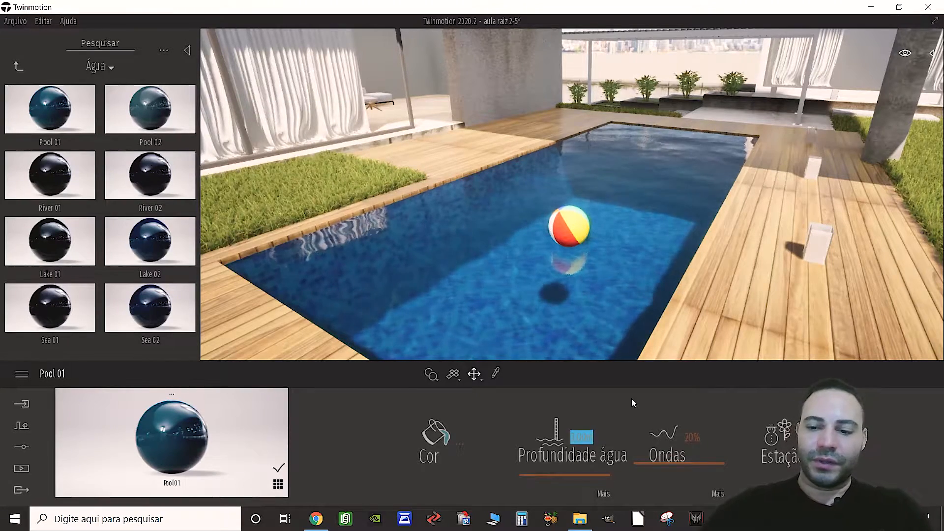
type("2")
key("Return")
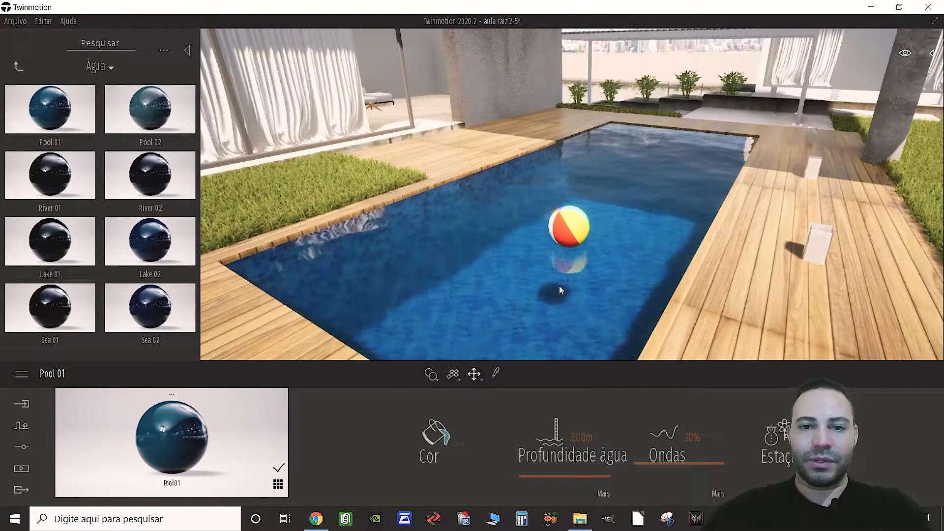
Set the wave size of the Pool 01 water to 35%.
scroll(562, 285, "up", 2)
scroll(556, 285, "down", 3)
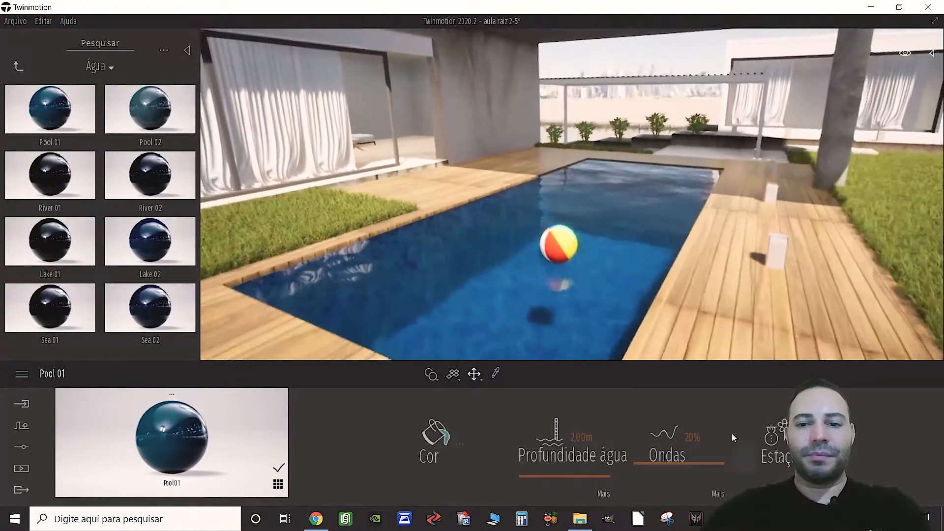
left_click(718, 494)
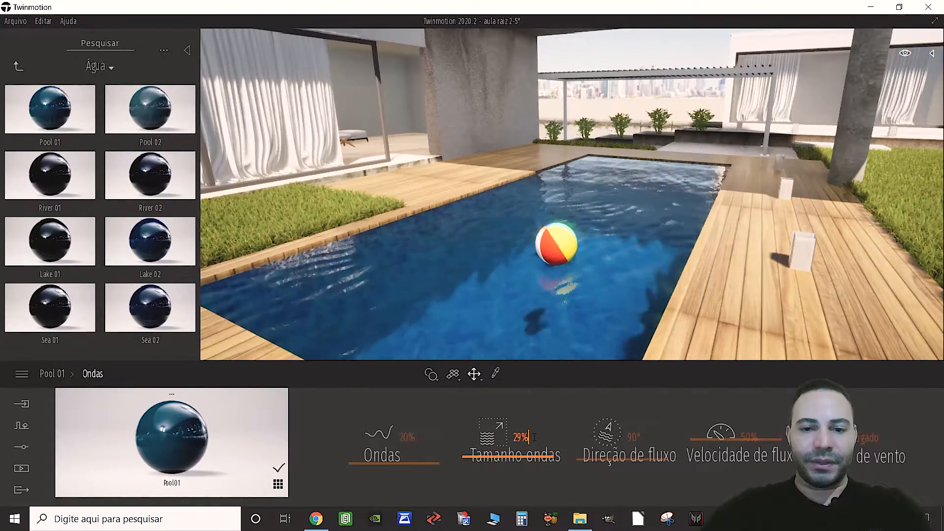
type("35")
key("Return")
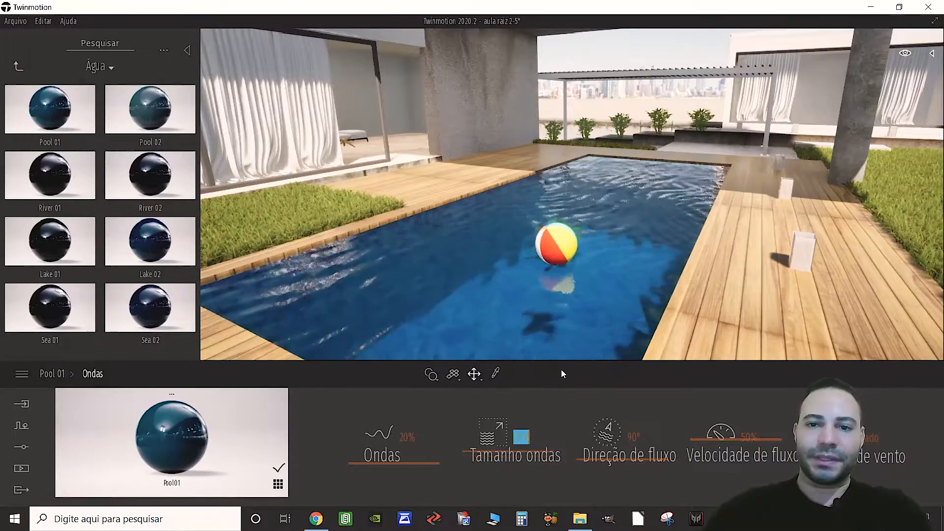
Inspect the pool from above, from across the garden, and underwater at its tiled walls and floor.
mouse_move(616, 235)
right_mouse_down()
mouse_move(628, 216)
mouse_move(621, 222)
mouse_move(632, 227)
mouse_move(605, 228)
mouse_move(616, 256)
mouse_move(636, 227)
mouse_move(630, 231)
right_mouse_up()
key("w")
key("w")
key("w")
key("q")
key("e")
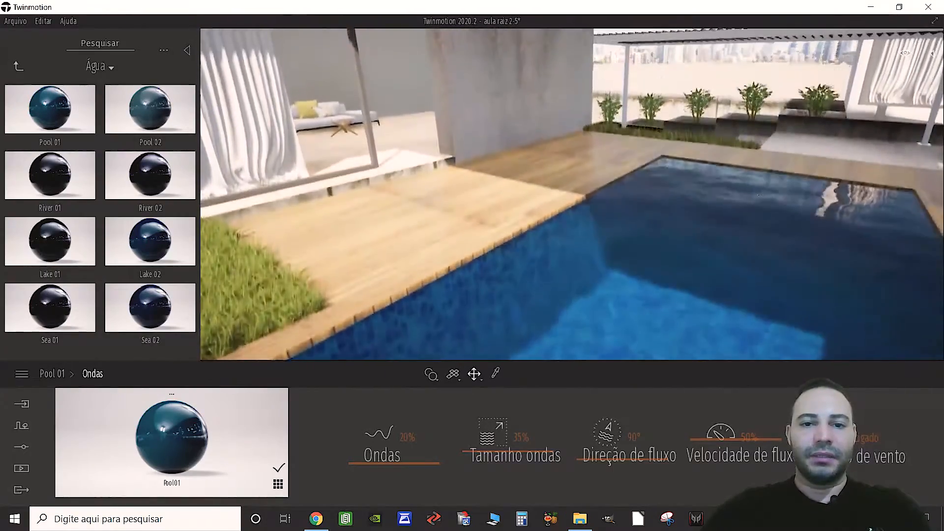
key("s")
key("q")
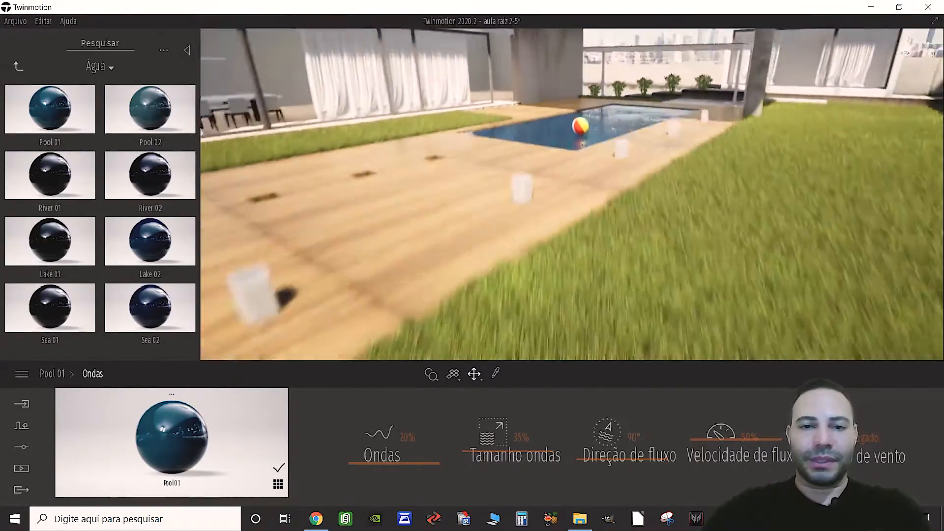
key("a")
right_click_drag(630, 231, 622, 192)
key("w")
key("e")
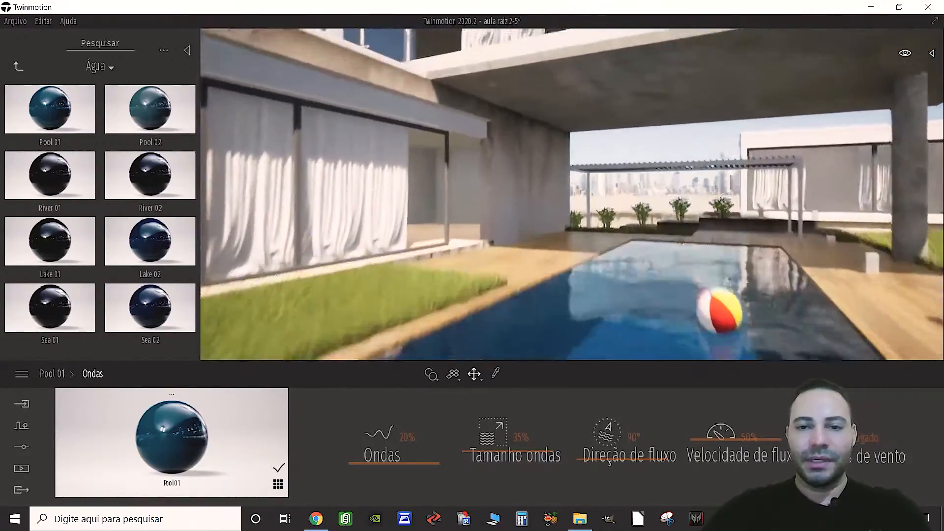
key("w")
key("q")
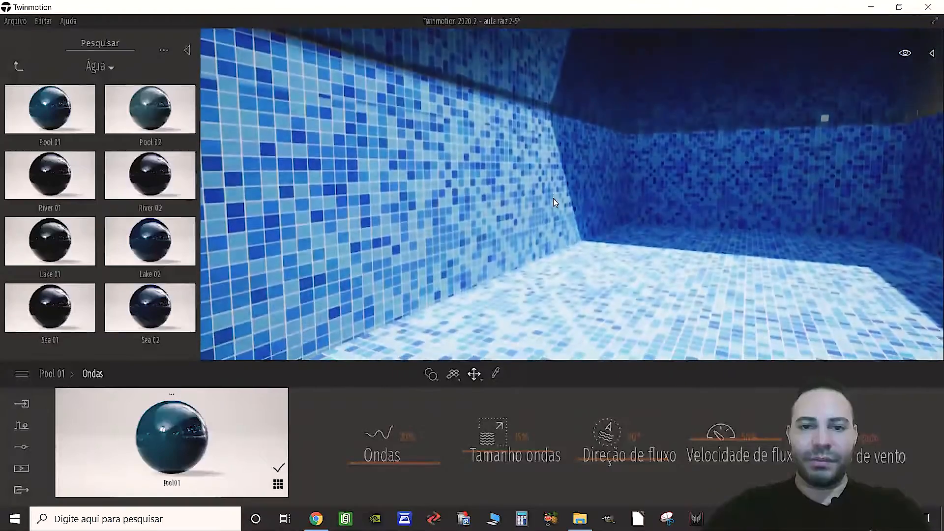
key("e")
Apply the Mosaic tiles 1 material from the Ladrilhos library to the pool's walls and floor.
left_click(20, 66)
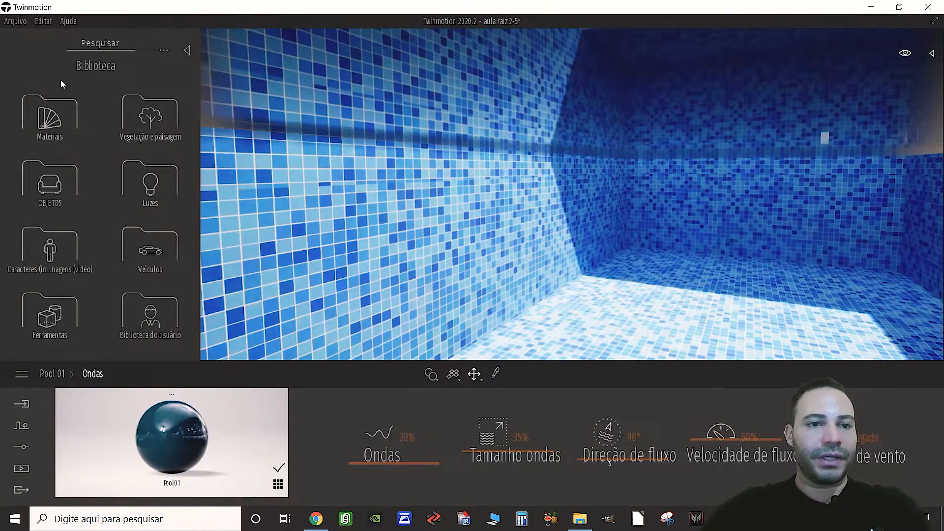
scroll(155, 232, "down", 5)
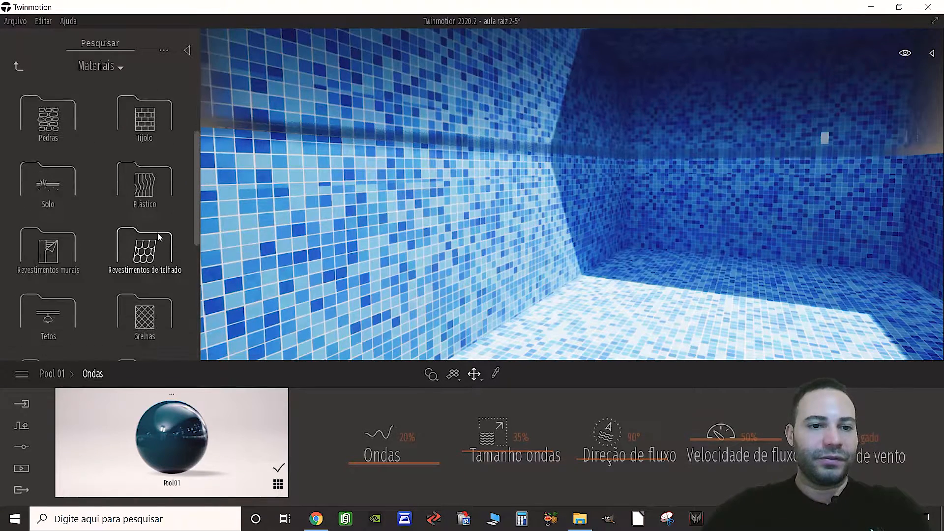
left_click(144, 268)
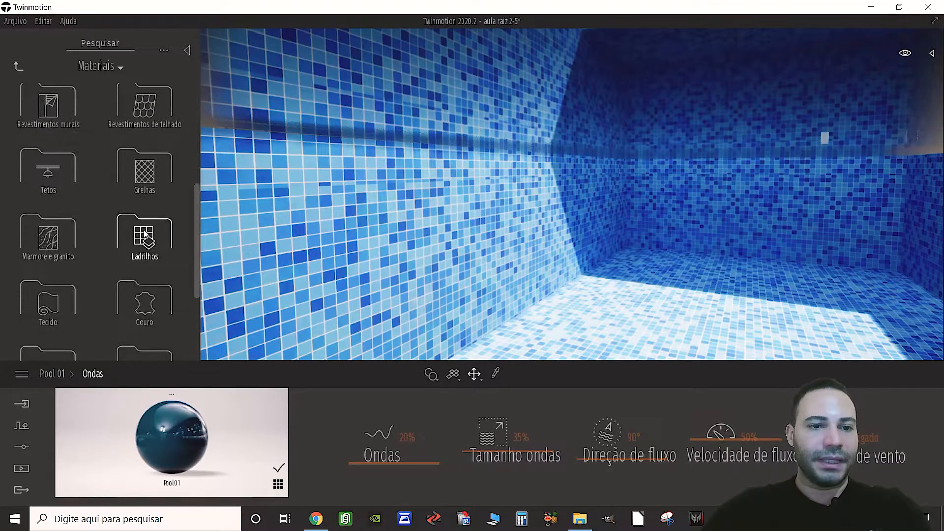
scroll(133, 238, "down", 3)
scroll(133, 238, "down", 6)
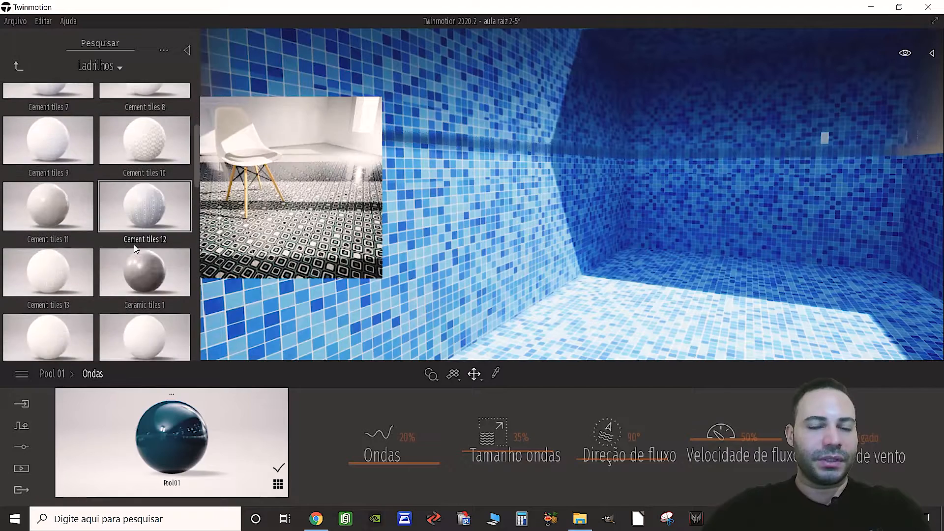
scroll(134, 244, "down", 6)
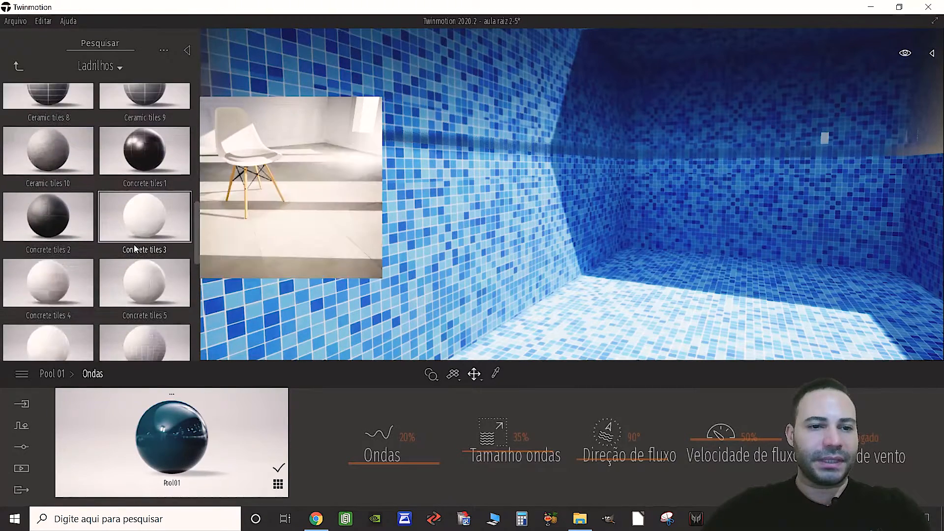
scroll(134, 244, "down", 3)
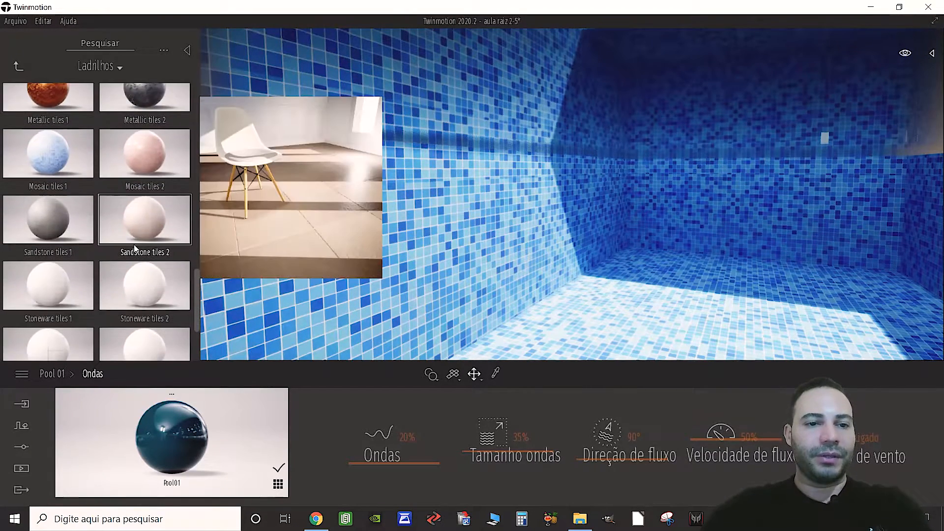
left_click_drag(50, 99, 410, 200)
Set the scale of the Mosaic tiles 1 material to 4.86.
right_click_drag(590, 236, 592, 221)
key("d")
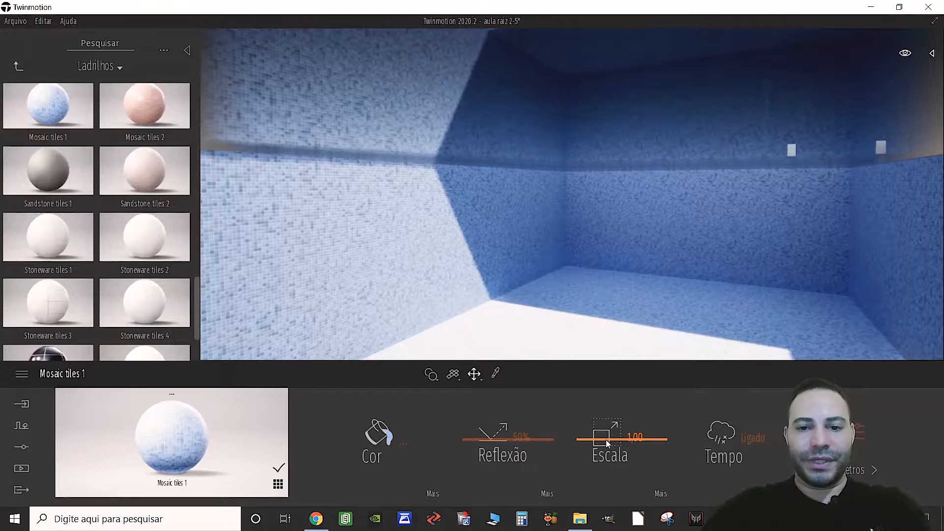
left_click_drag(606, 439, 606, 420)
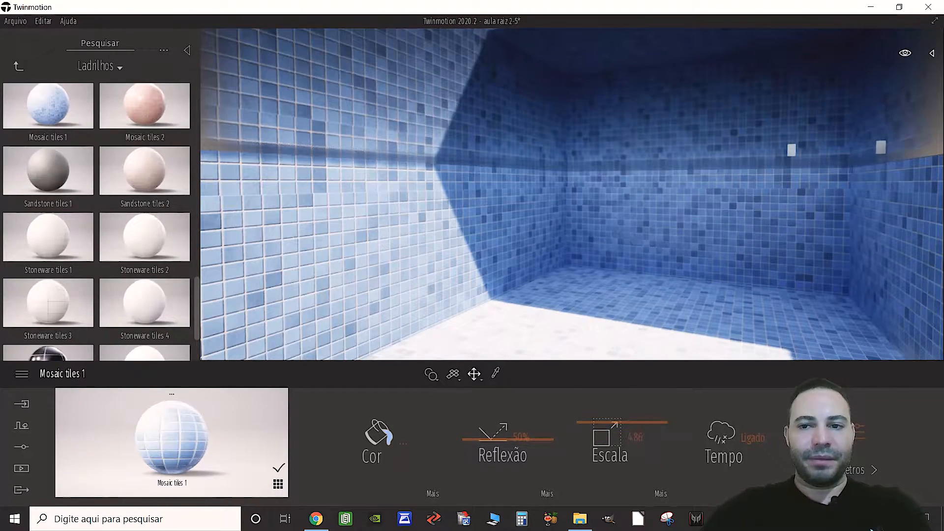
Inspect the mosaic-tiled pool from above the water and from underwater.
key("e")
key("s")
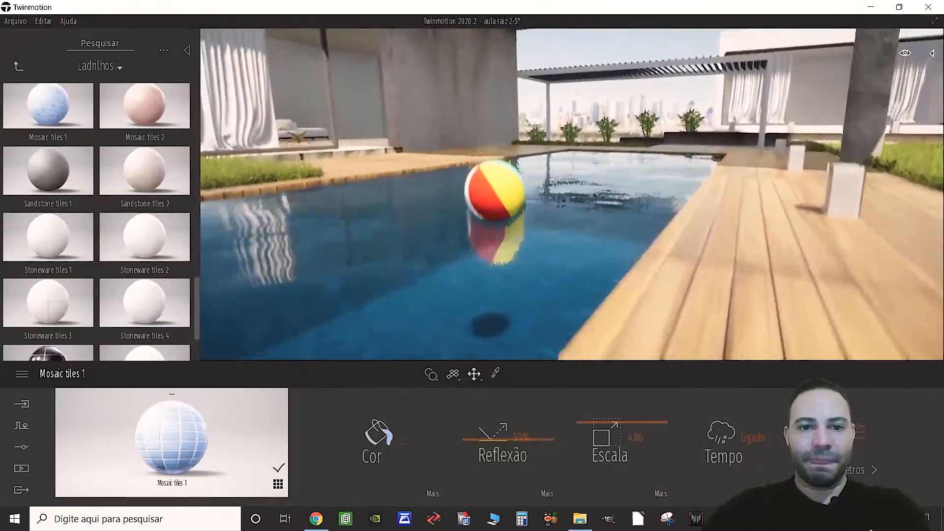
key("s")
key("w")
key("w")
key("q")
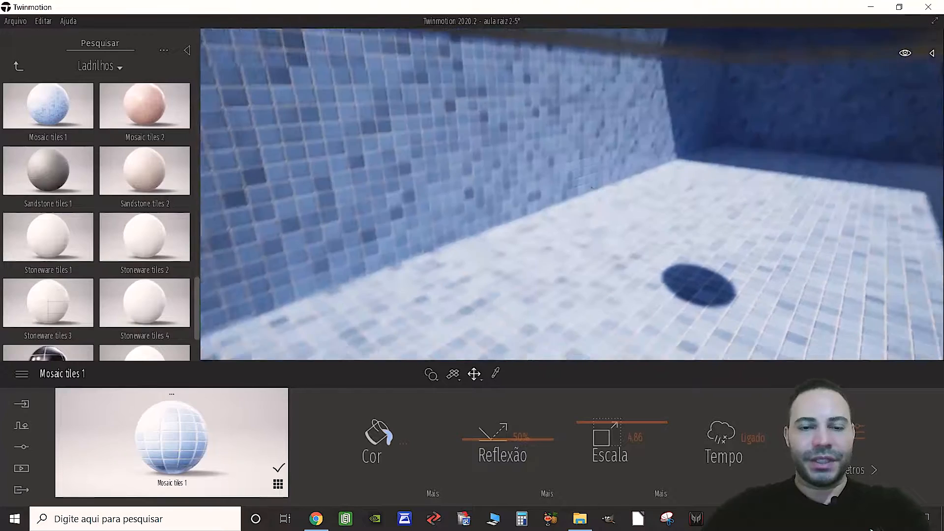
right_click_drag(711, 342, 715, 328)
Examine the reflection texture and the relief parameters of the Mosaic tiles 1 material.
left_click(547, 494)
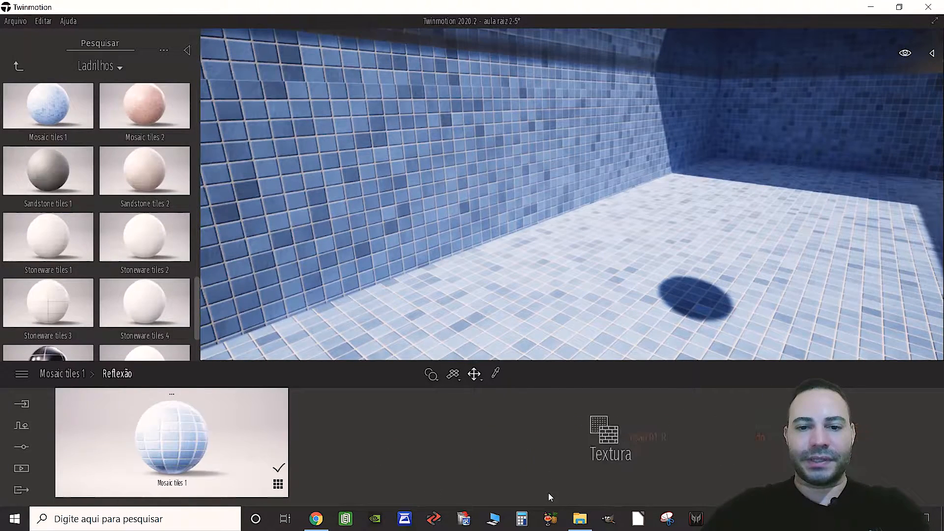
left_click(634, 437)
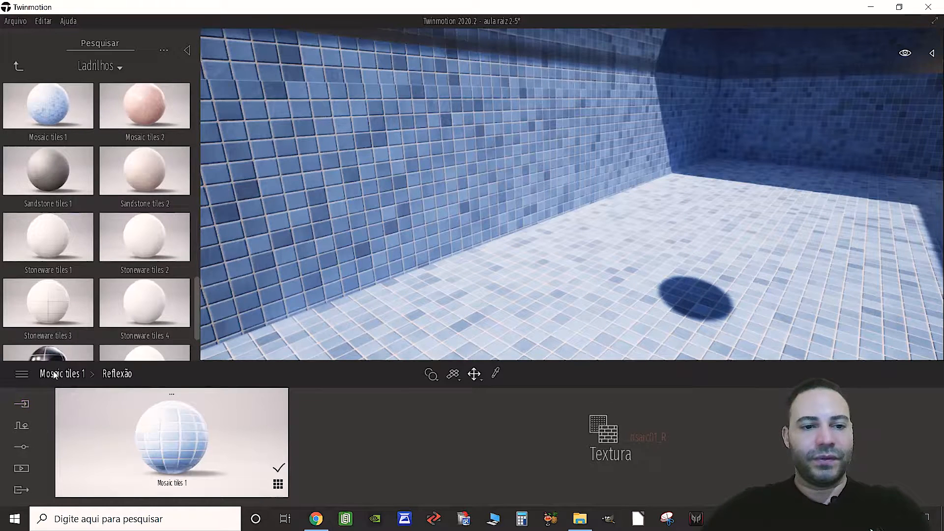
left_click(861, 439)
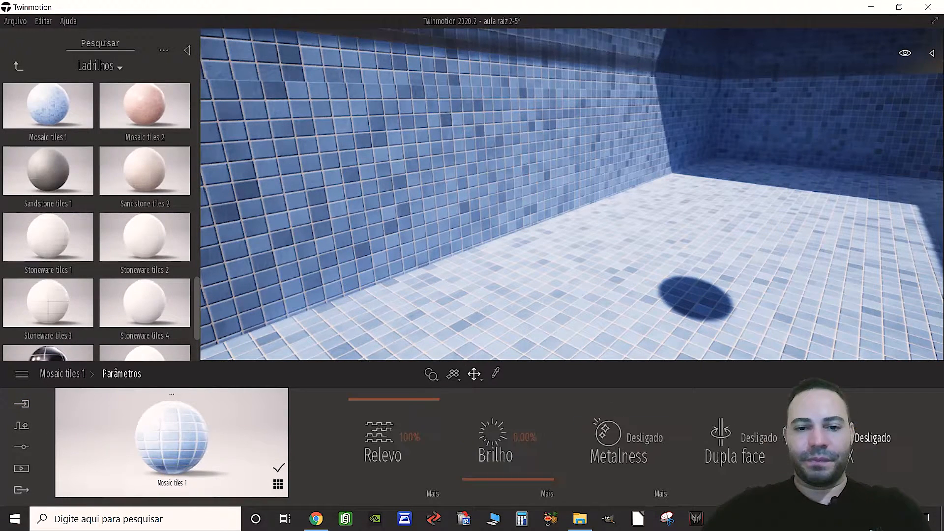
left_click(432, 493)
mouse_move(662, 441)
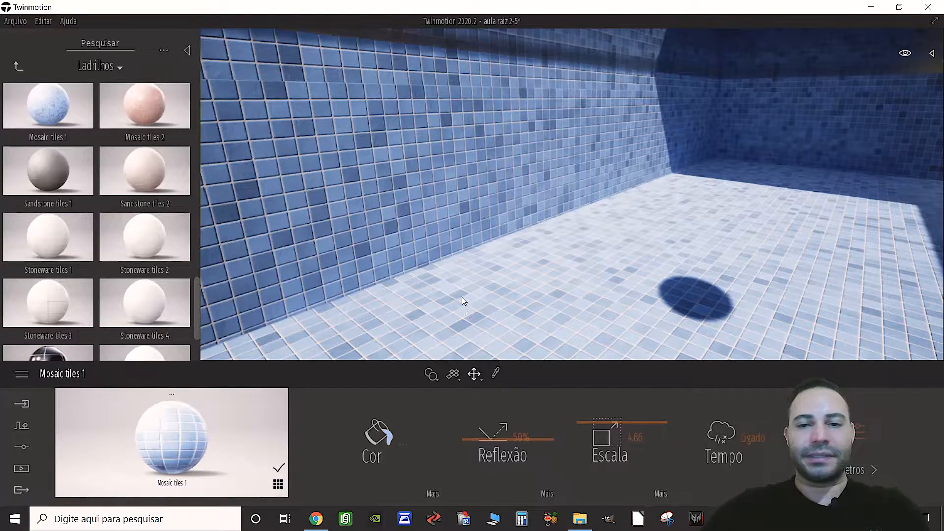
Examine the pool water, its reflections and the new lining from several viewpoints around the wooden deck.
right_click_drag(524, 270, 607, 263)
key("d")
key("e")
key("s")
key("s")
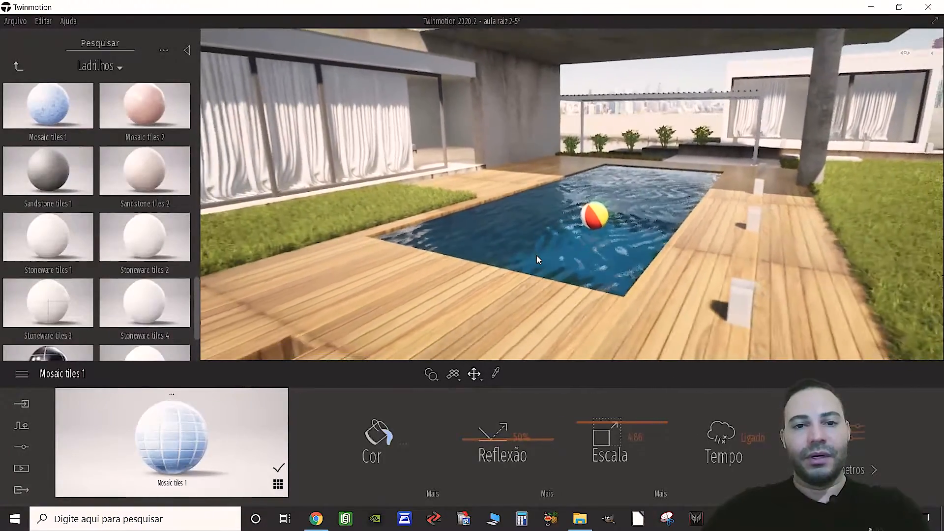
mouse_move(539, 255)
right_mouse_down()
mouse_move(530, 256)
mouse_move(580, 257)
mouse_move(540, 256)
right_mouse_up()
key("s")
key("w")
key("s")
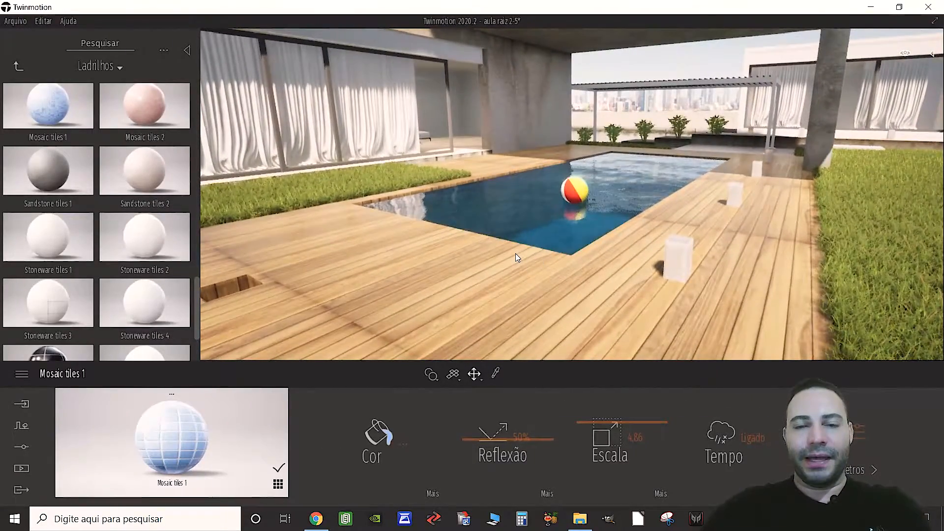
key("w")
key("a")
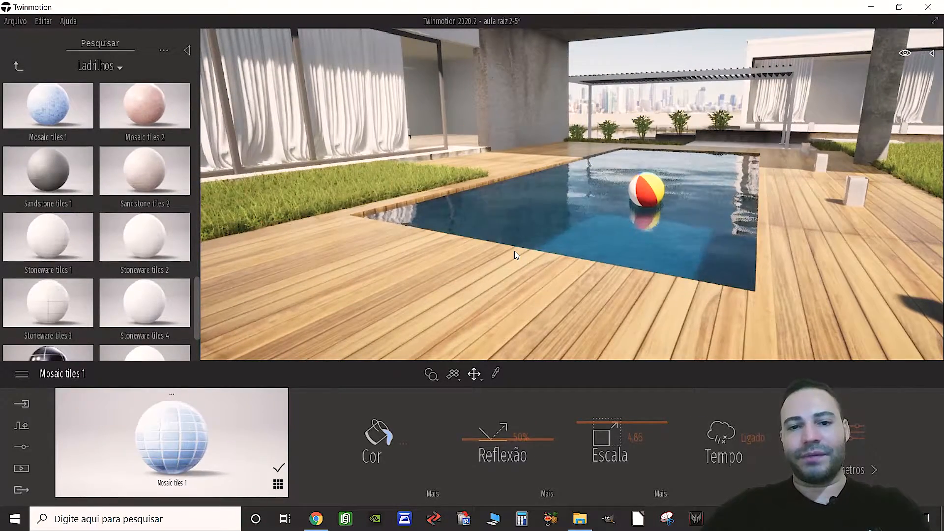
key("w")
key("s")
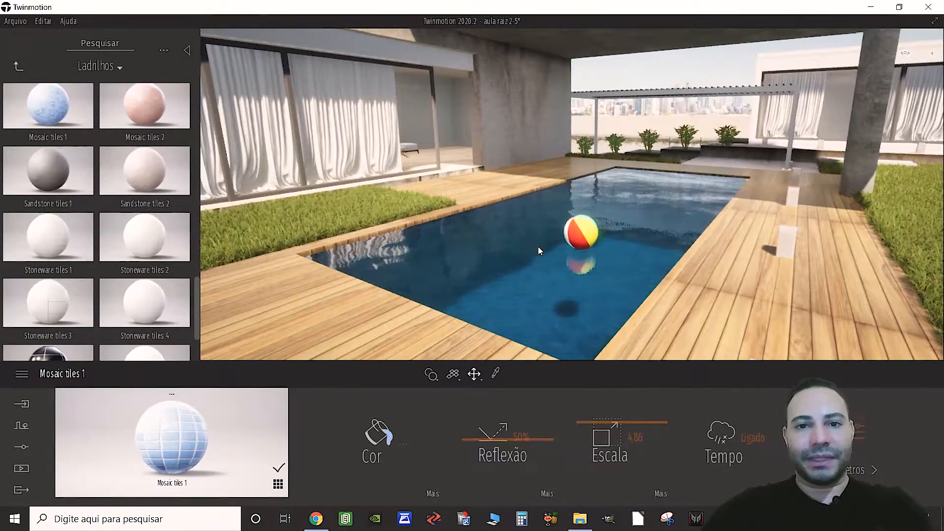
key("w")
key("a")
right_click_drag(534, 240, 530, 250)
key("d")
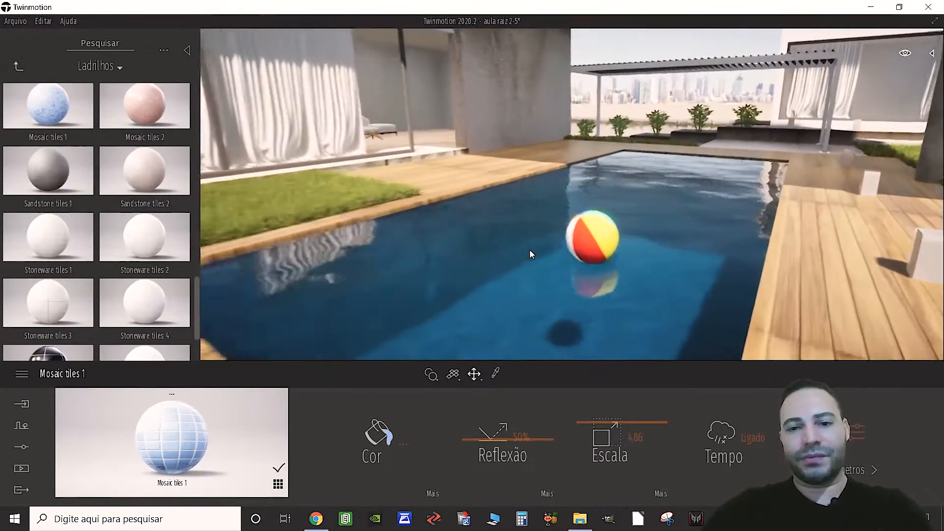
Examine the exterior of the house from the garden up to the cantilevered concrete volume.
key("s")
mouse_move(585, 256)
right_mouse_down()
mouse_move(585, 233)
mouse_move(571, 261)
mouse_move(580, 256)
right_mouse_up()
key("a")
right_click_drag(533, 147, 542, 146)
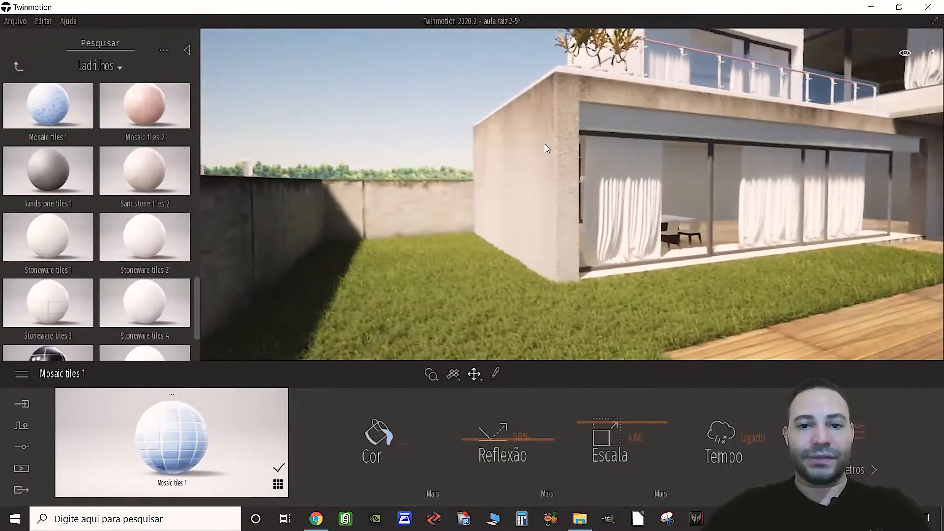
right_click_drag(432, 185, 497, 189)
key("d")
right_click_drag(254, 199, 285, 209)
key("d")
right_click_drag(467, 230, 445, 229)
key("a")
right_click_drag(521, 234, 474, 233)
key("s")
mouse_move(683, 195)
right_mouse_down()
mouse_move(638, 193)
mouse_move(658, 180)
mouse_move(691, 184)
right_mouse_up()
key("w")
key("d")
key("e")
key("w")
key("d")
Sample the concrete material from the end wall of the cantilevered upper volume.
right_click_drag(614, 366, 560, 387)
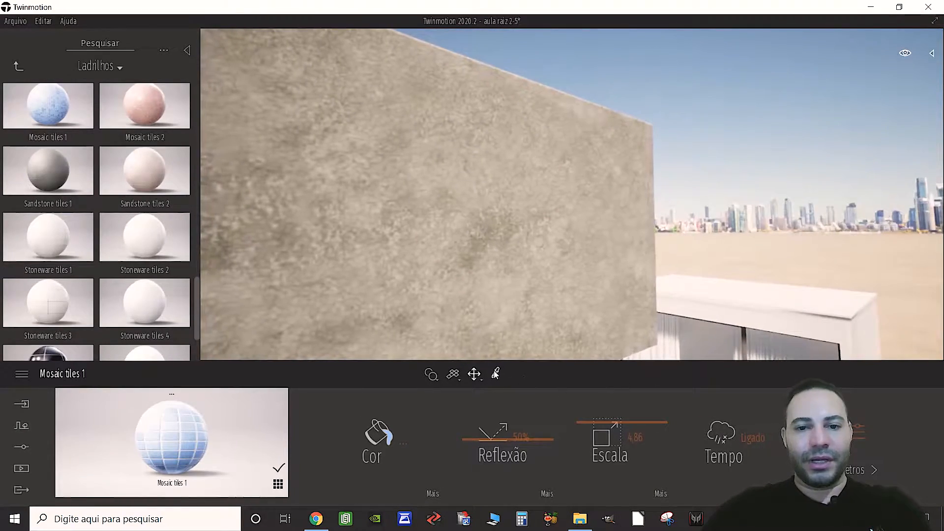
key("s")
right_click_drag(485, 278, 501, 217)
key("a")
key("w")
key("d")
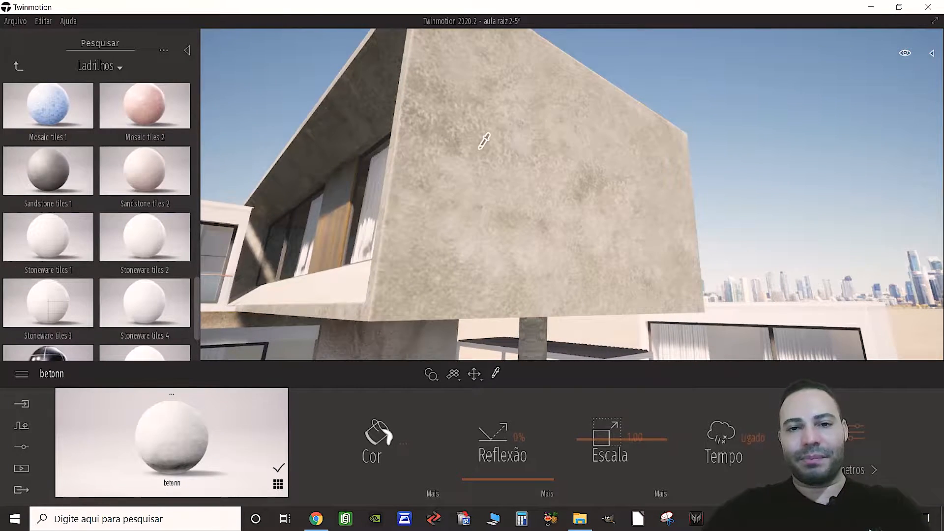
Examine the concrete volume and the pool side of the house from the garden.
key("w")
right_click_drag(501, 216, 514, 264)
key("s")
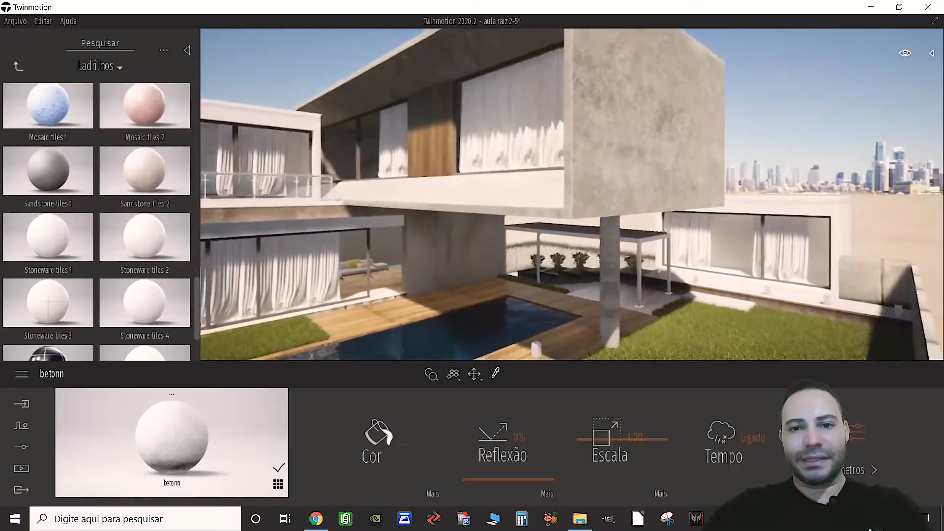
key("w")
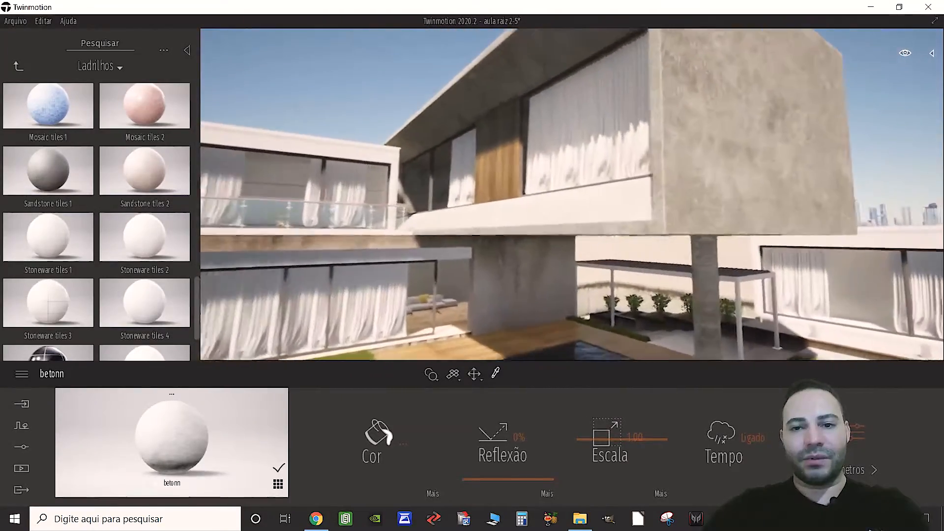
key("s")
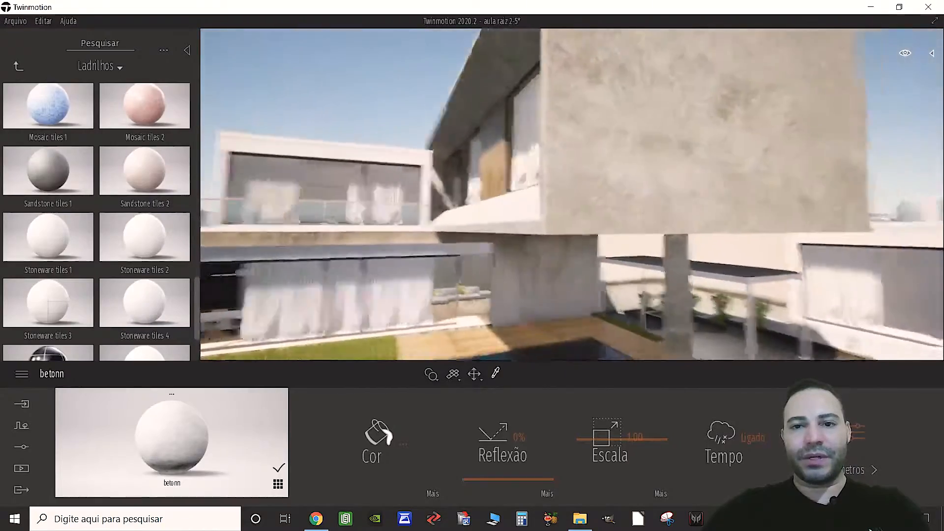
key("a")
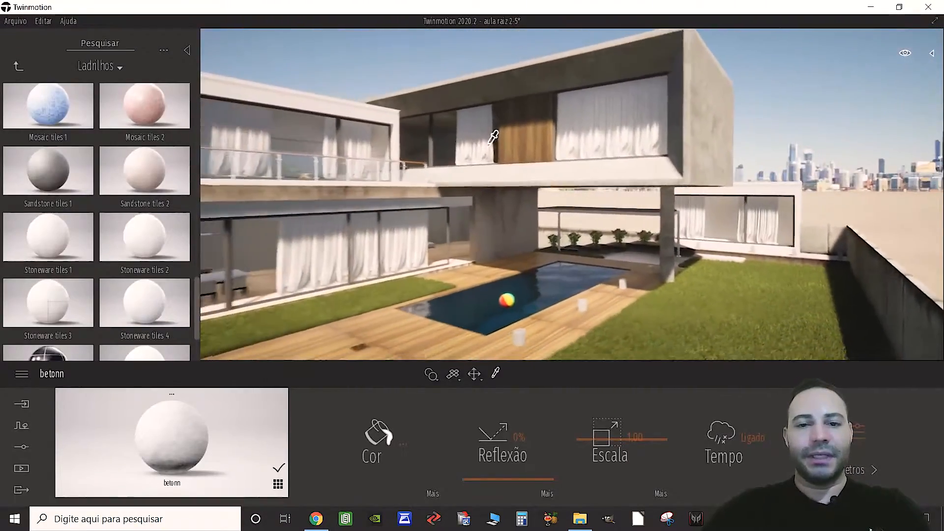
key("w")
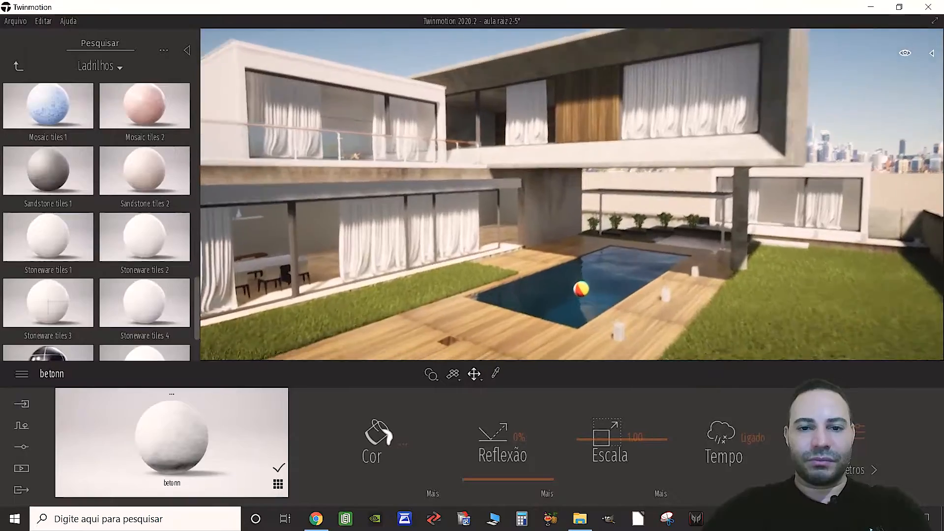
Sample the Pool 01 water material from the pool and lighten its colour.
key("w")
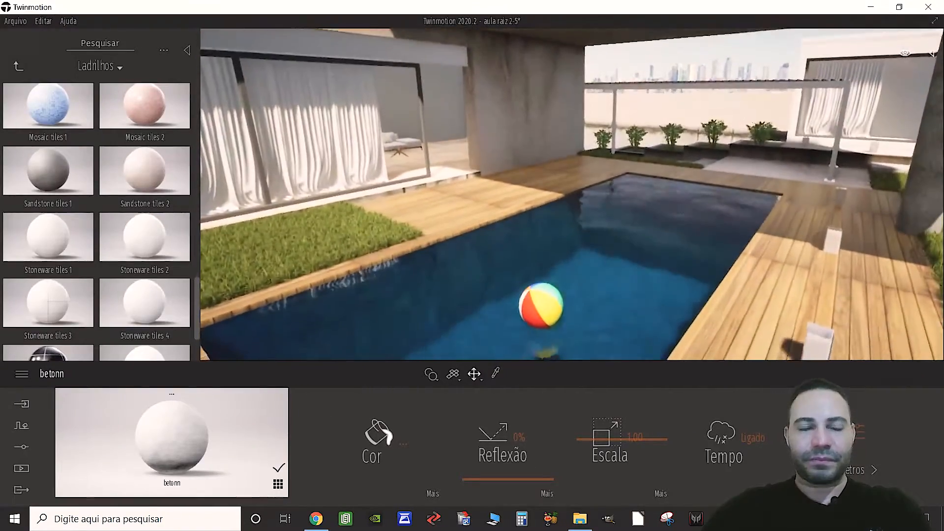
key("s")
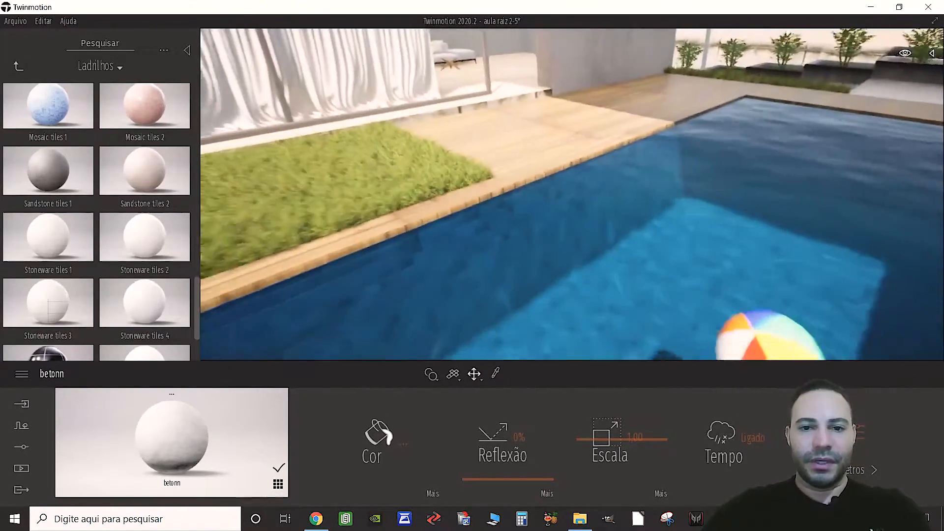
key("w")
key("q")
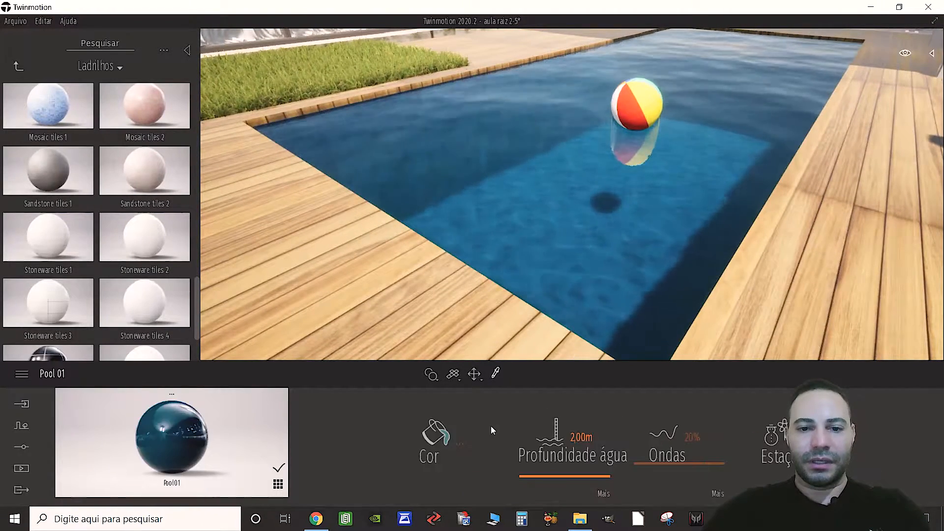
left_click(464, 445)
left_click_drag(543, 141, 175, 126)
left_click_drag(149, 239, 141, 239)
left_click(230, 381)
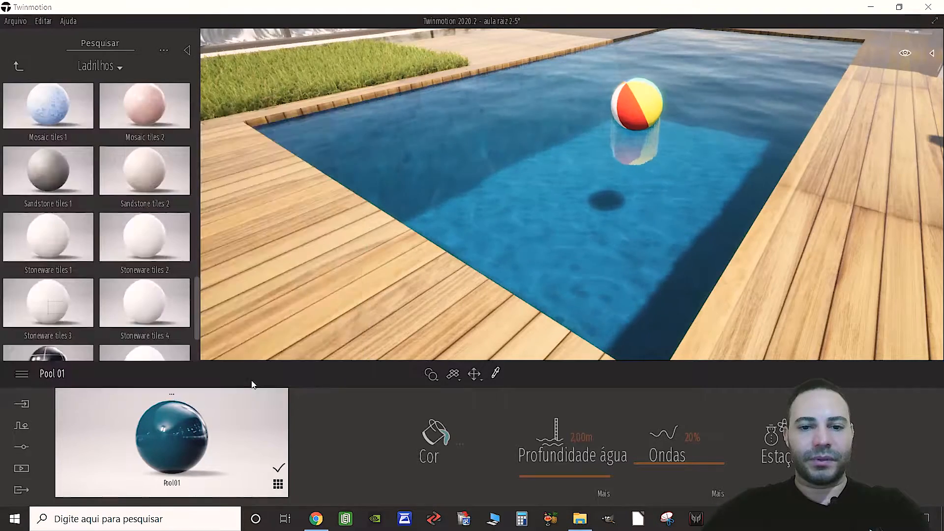
Set the turbidity of the Pool 01 water to 0%.
right_click_drag(572, 194, 446, 181)
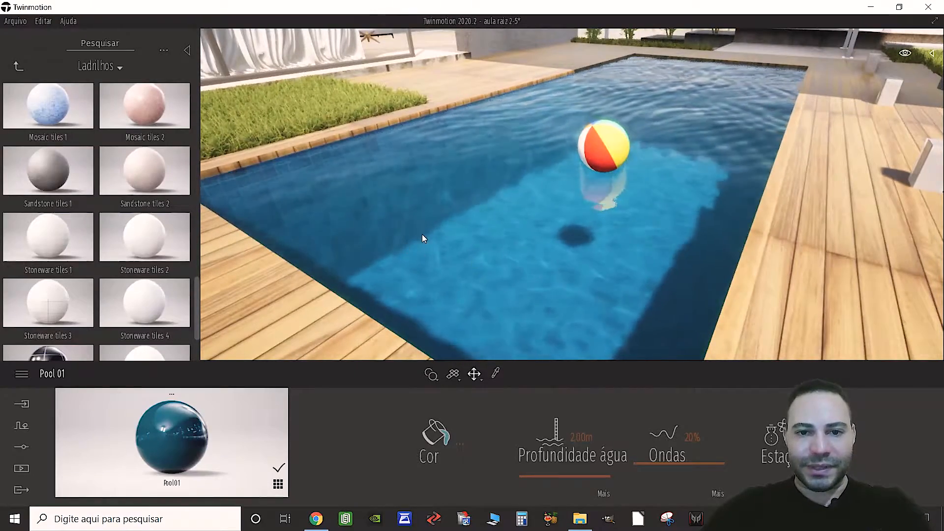
right_click_drag(440, 282, 429, 256)
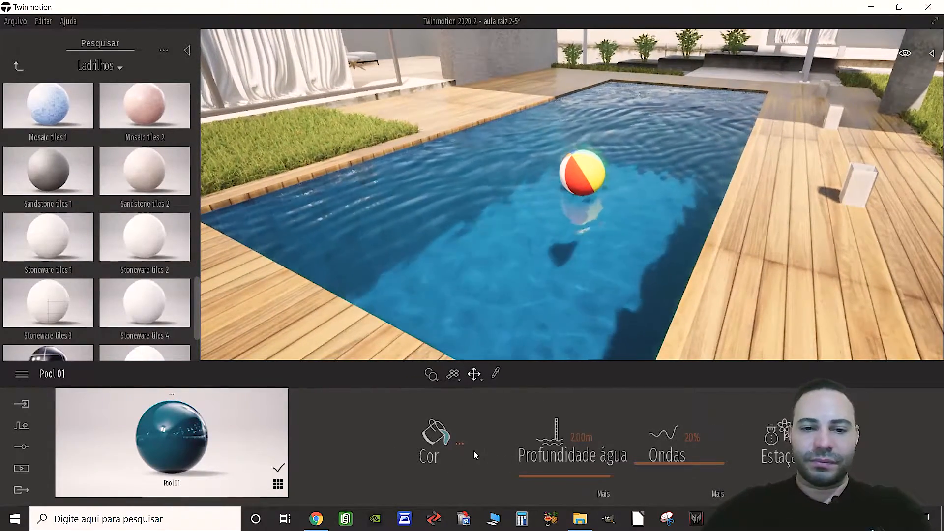
left_click(607, 492)
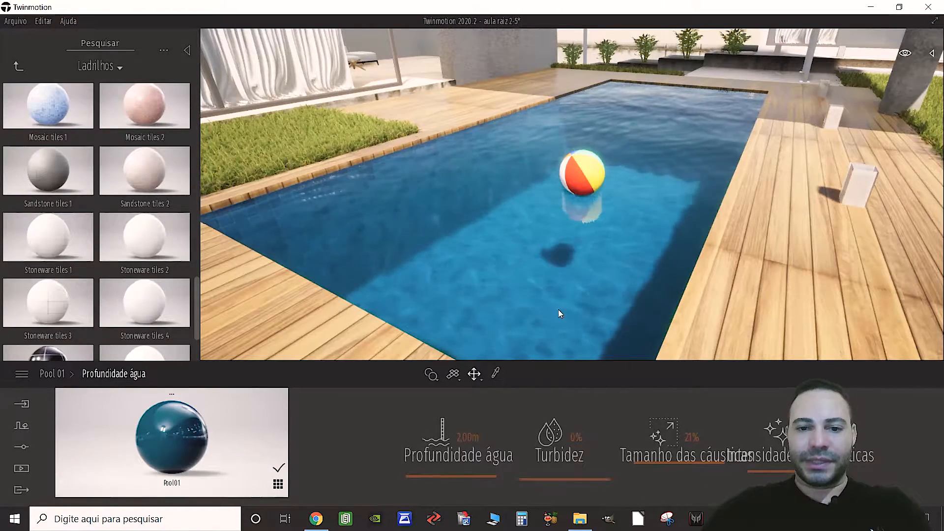
scroll(544, 256, "up", 3)
scroll(449, 253, "down", 2)
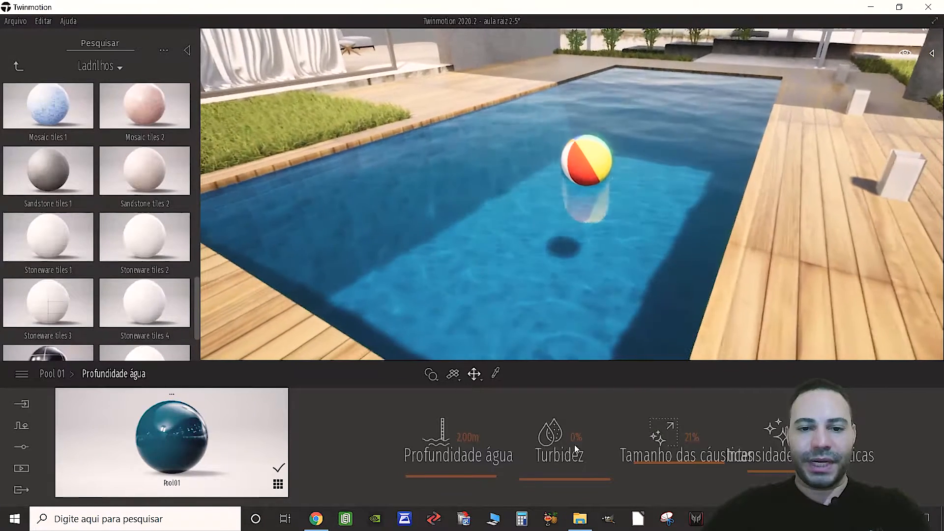
Increase the caustics size of the Pool 01 water to 46% and set its turbidity to 1%.
left_click_drag(575, 473, 577, 479)
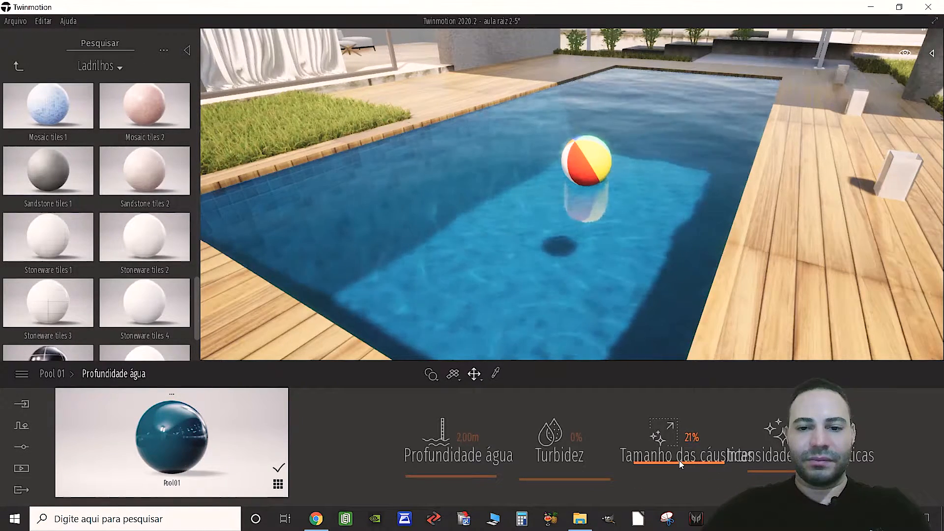
scroll(553, 320, "up", 2)
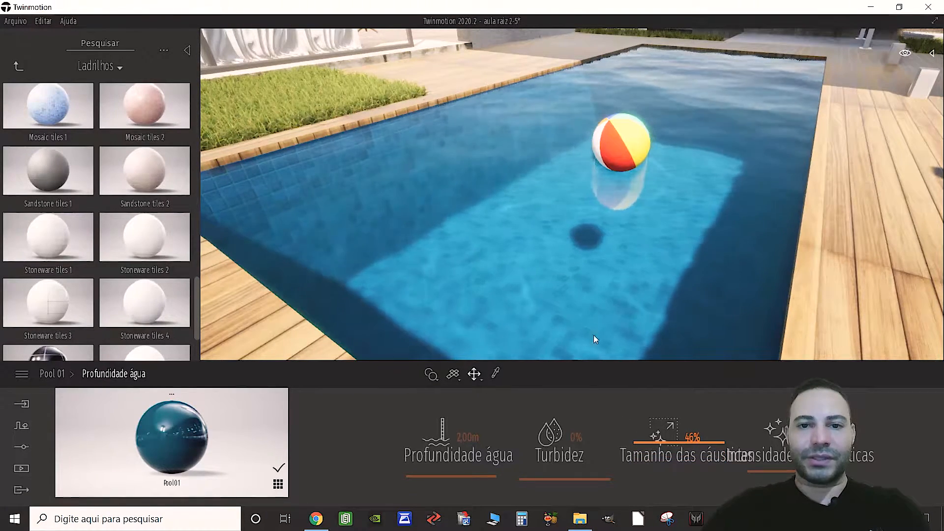
scroll(604, 353, "down", 5)
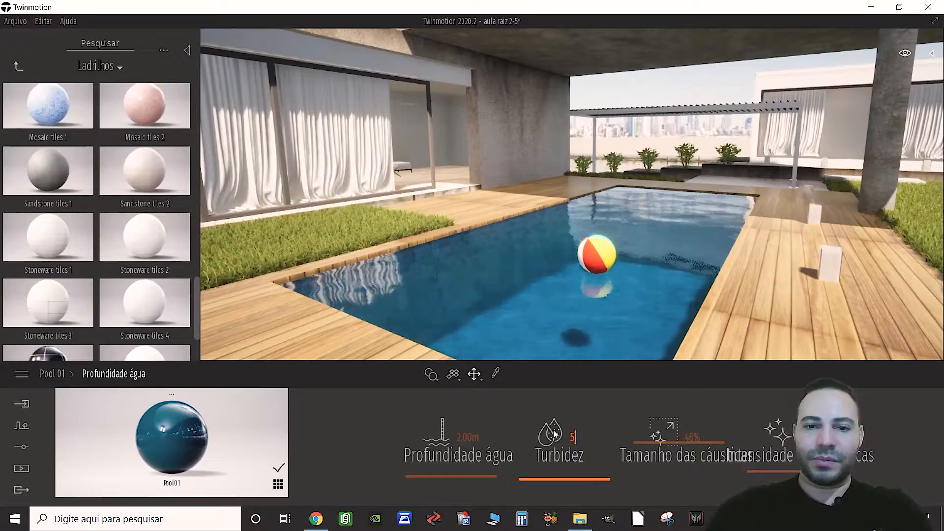
key("Return")
key("Return")
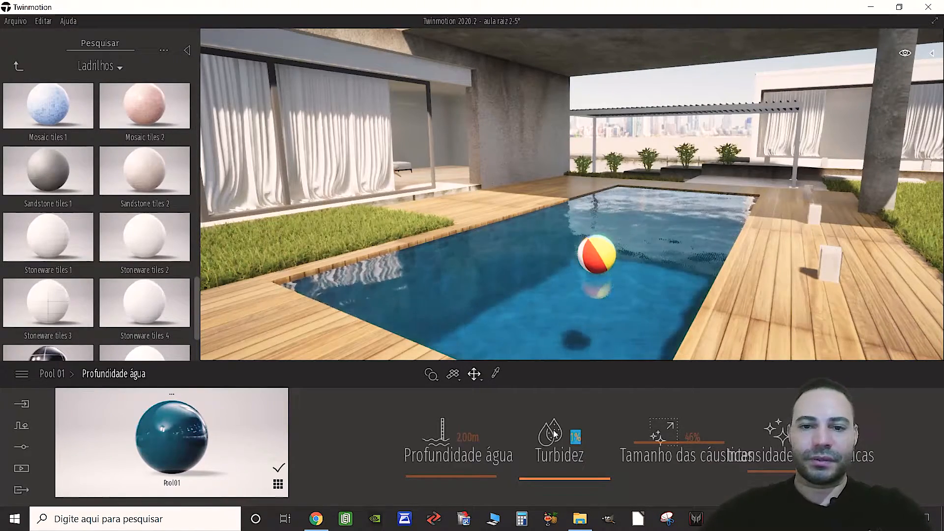
Reduce the caustics size of the Pool 01 water to 29% and raise its caustics intensity.
right_click_drag(581, 292, 736, 365)
left_click_drag(660, 441, 660, 422)
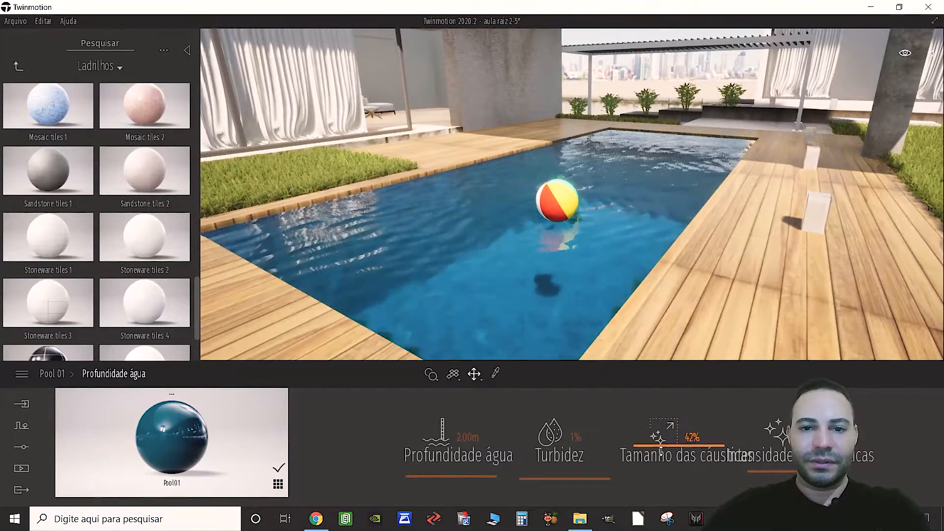
right_click_drag(578, 290, 574, 303)
key("w")
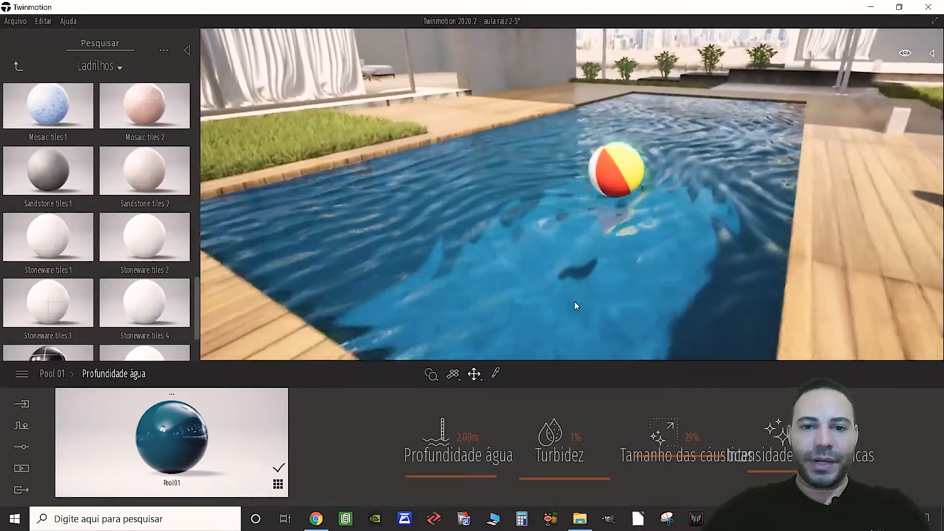
mouse_move(782, 465)
left_mouse_down()
mouse_move(783, 436)
mouse_move(783, 449)
left_mouse_up()
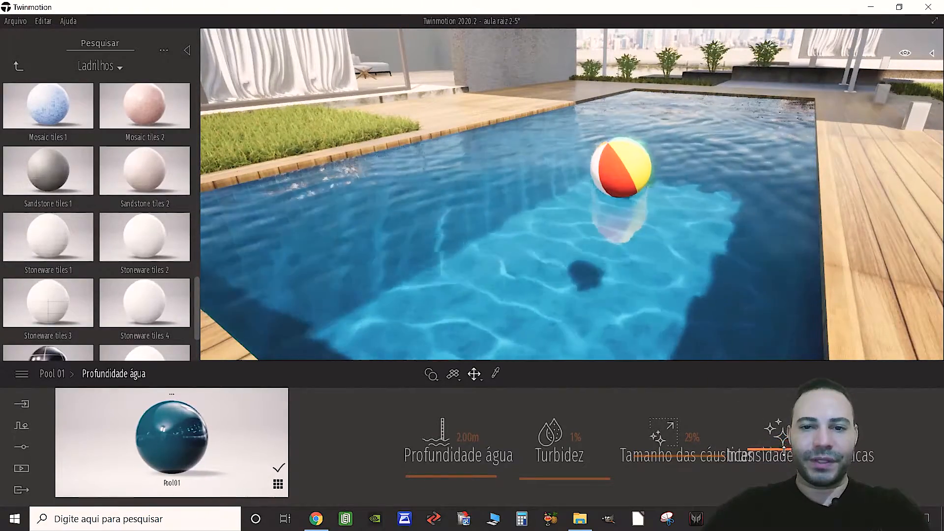
Examine the caustics, tiled lining and floating beach ball in the pool from several close viewpoints.
key("s")
right_click_drag(635, 310, 577, 271)
key("s")
key("w")
key("e")
key("w")
key("s")
key("w")
key("a")
right_click_drag(570, 232, 600, 262)
key("w")
key("d")
key("e")
key("a")
Sample the red material of the beach ball and set its reflection to 80%.
left_click(496, 375)
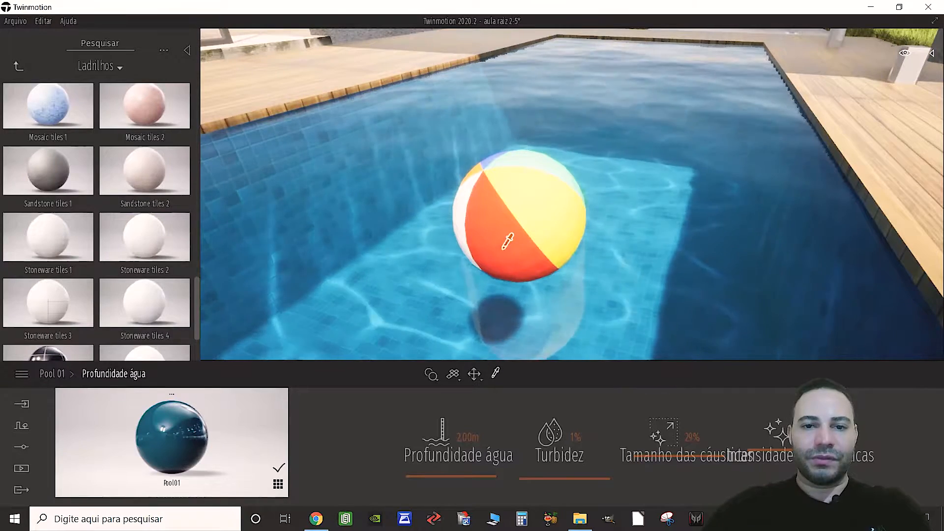
left_click(506, 246)
left_click_drag(508, 412, 506, 414)
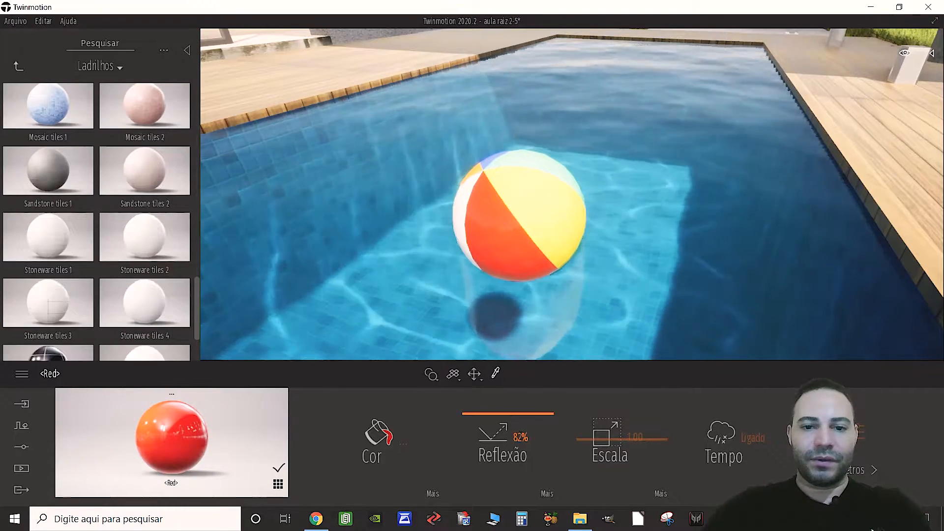
left_click(520, 435)
type("80")
key("Return")
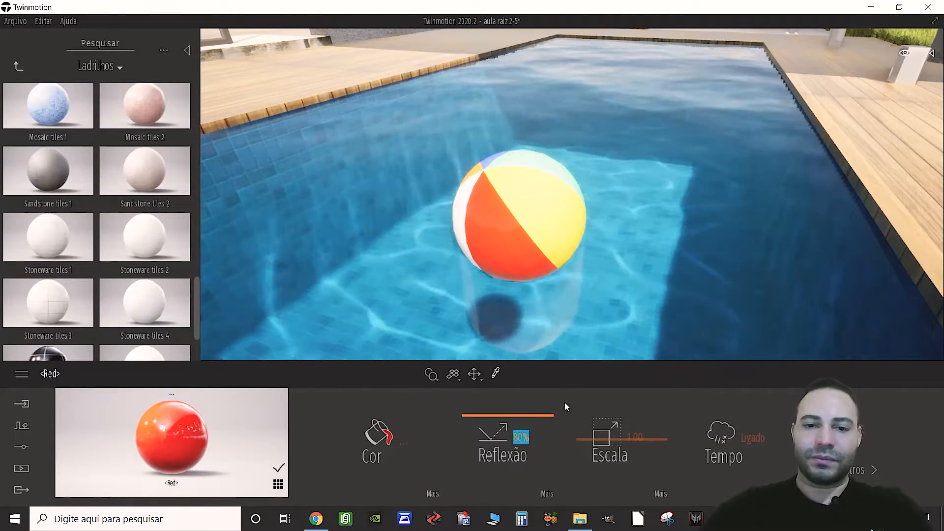
Set the reflection of the beach ball's yellow and green materials to 80%.
left_click(544, 208)
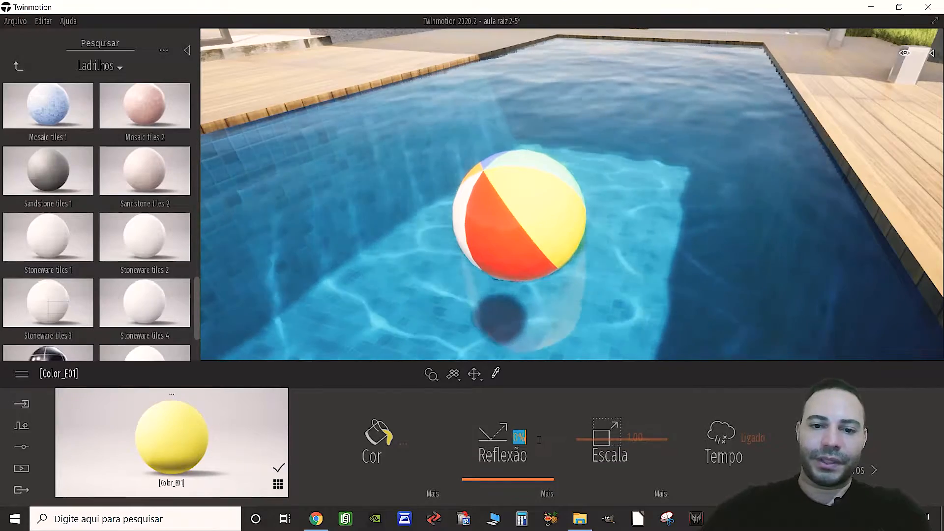
type("80")
right_click_drag(574, 196, 573, 116)
scroll(573, 116, "up", 3)
middle_click_drag(487, 35, 655, 328)
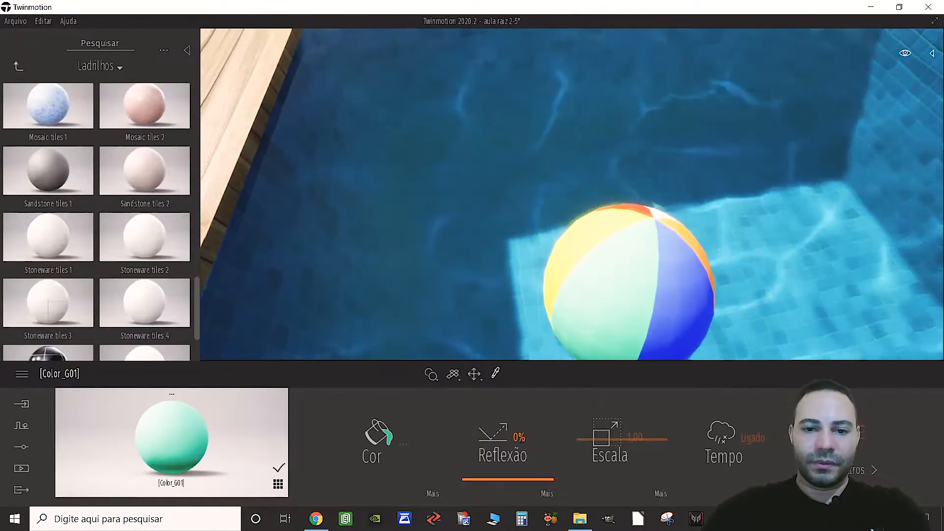
left_click(521, 437)
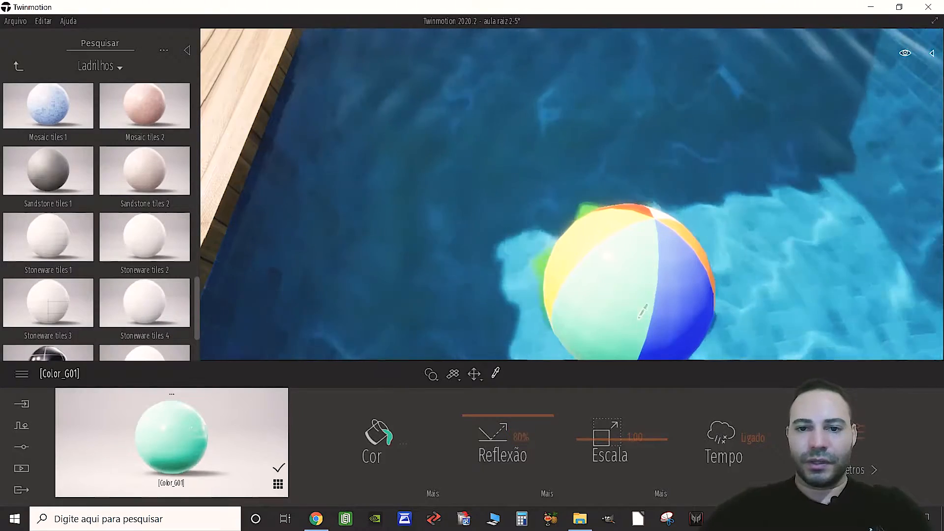
Sample the blue material of the beach ball and set its reflection to 80%.
key("d")
key("s")
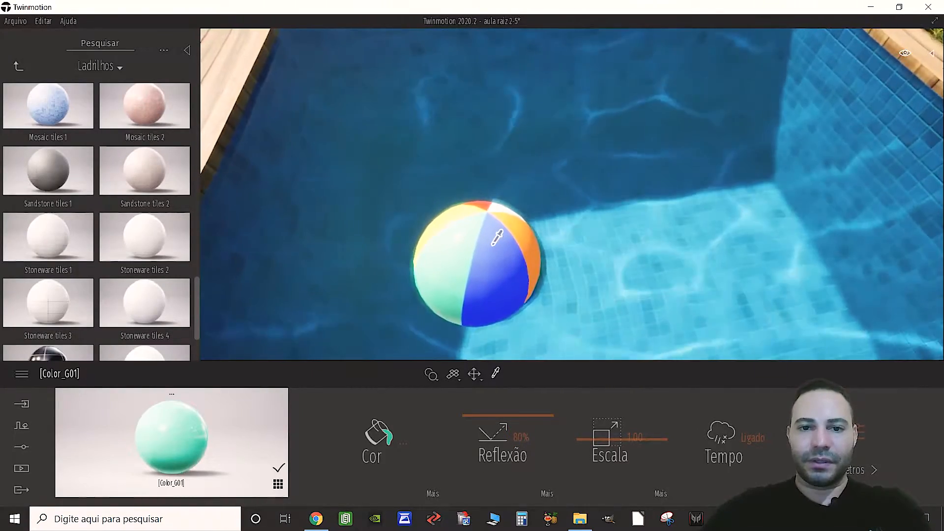
left_click(493, 242)
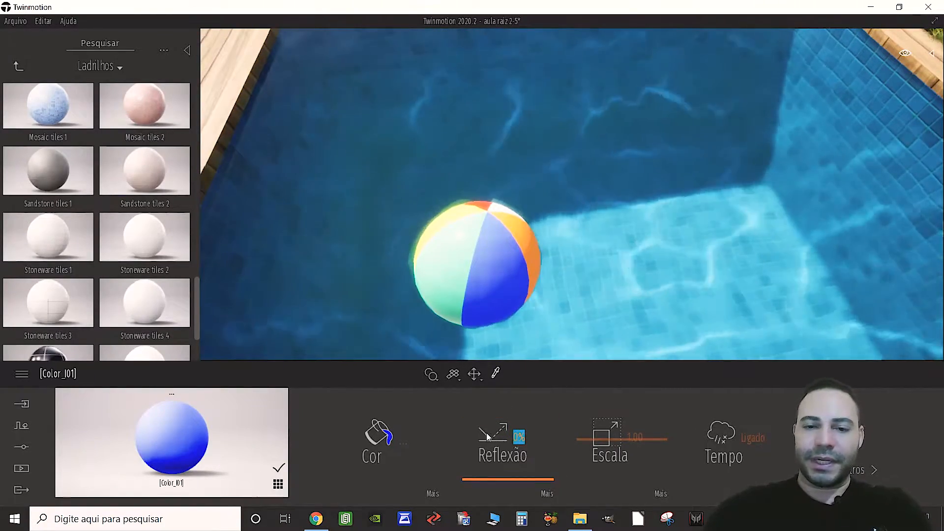
type("80")
key("Return")
Sample the orange material of the beach ball and set its reflection to 80%.
middle_click_drag(493, 275, 538, 267, "shift")
key("w")
left_click(437, 118)
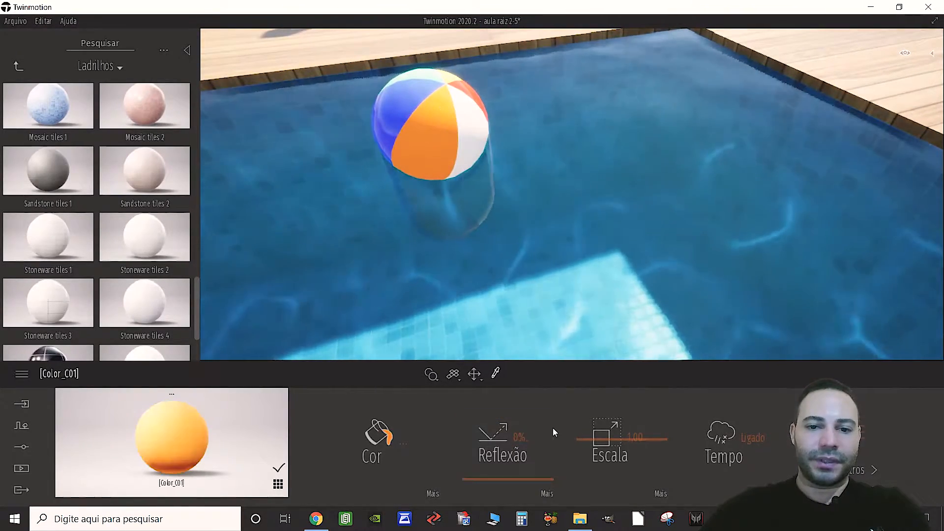
left_click(534, 434)
type("80")
key("Return")
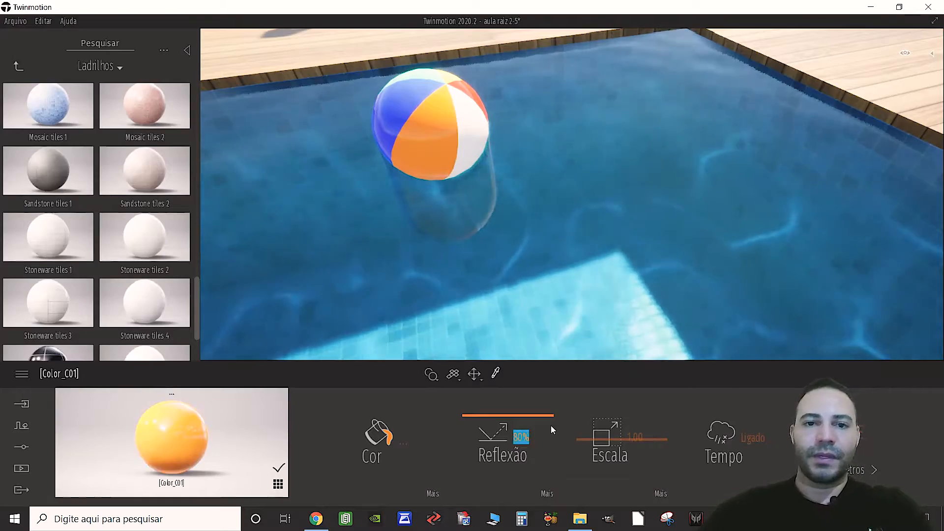
Sample the white material of the beach ball and set its reflection to 80%.
key("s")
right_click_drag(475, 161, 442, 160)
key("w")
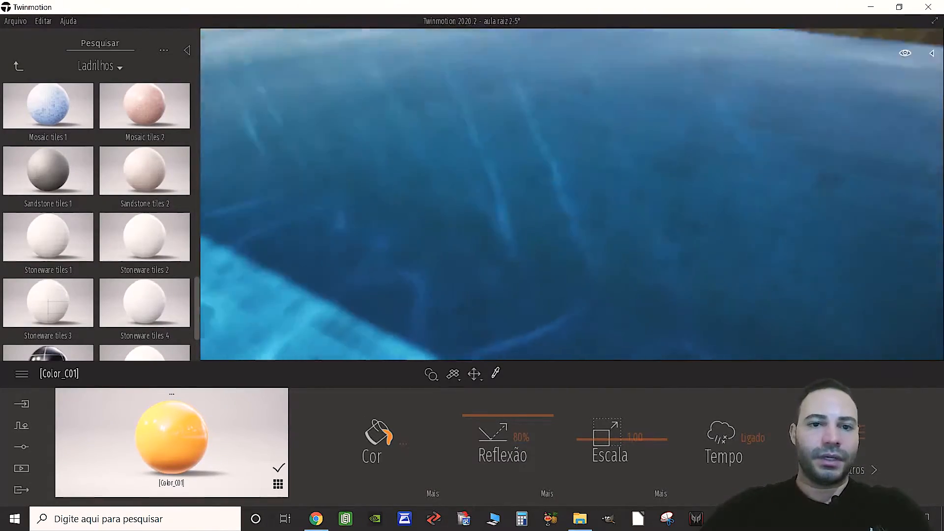
scroll(452, 161, "down", 3)
middle_click_drag(452, 161, 491, 170)
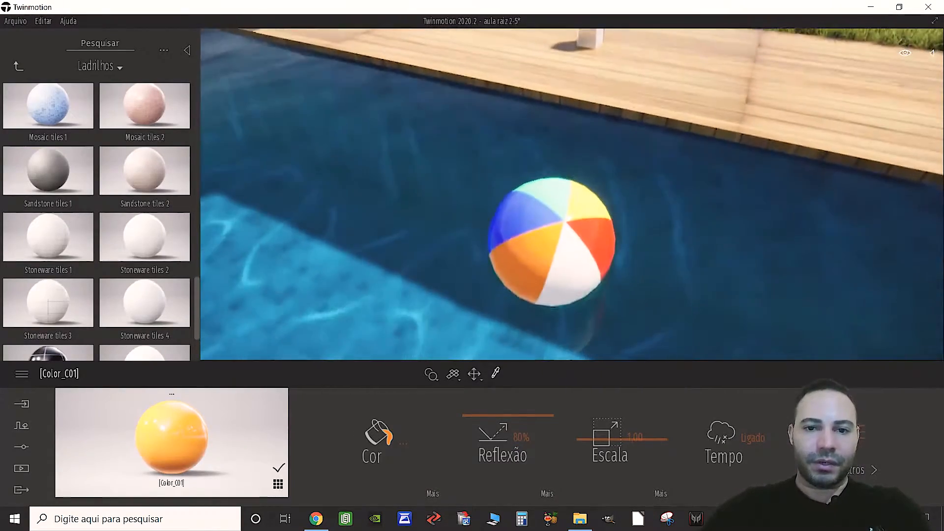
left_click(574, 253)
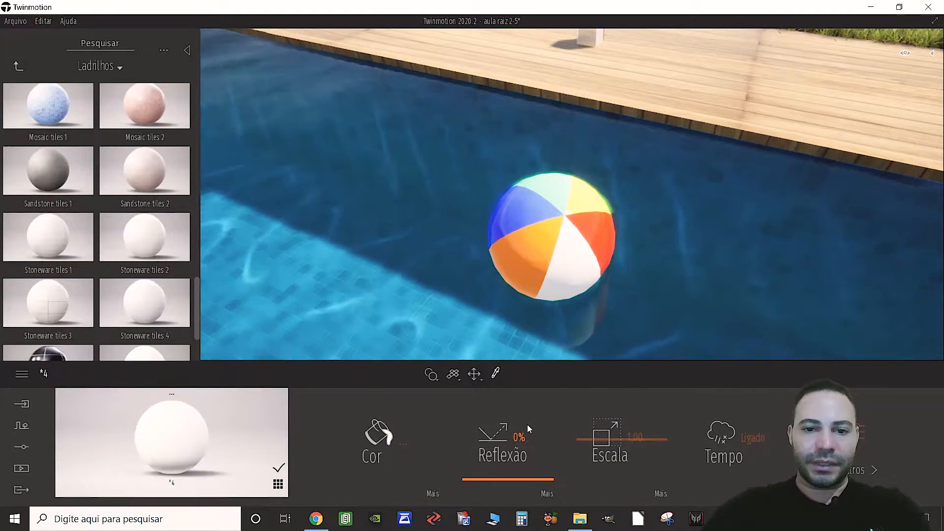
key("Return")
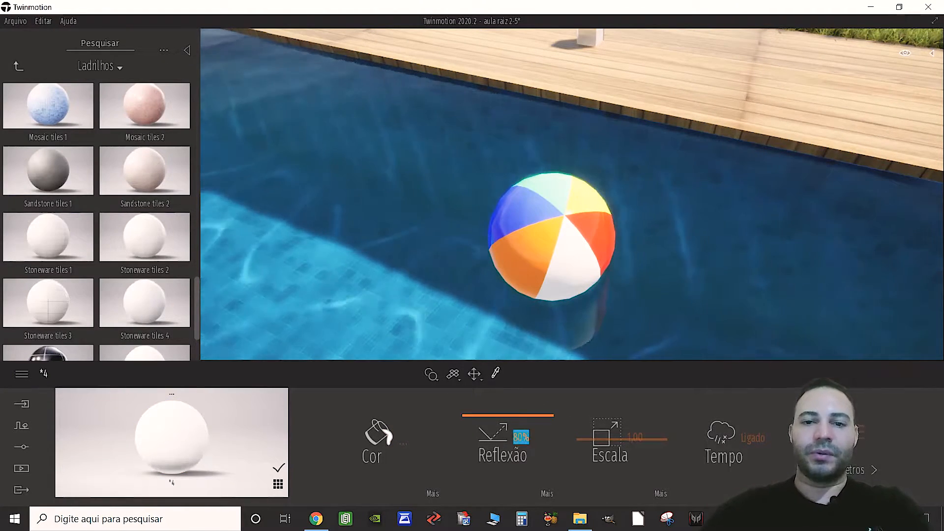
Examine the upper terrace with its glazing and guardrail, and the pool-side facade of the house from the garden.
right_click_drag(640, 203, 541, 129)
key("s")
key("s")
key("s")
key("a")
right_click_drag(573, 221, 595, 224)
key("w")
key("e")
key("w")
key("a")
key("q")
key("d")
key("e")
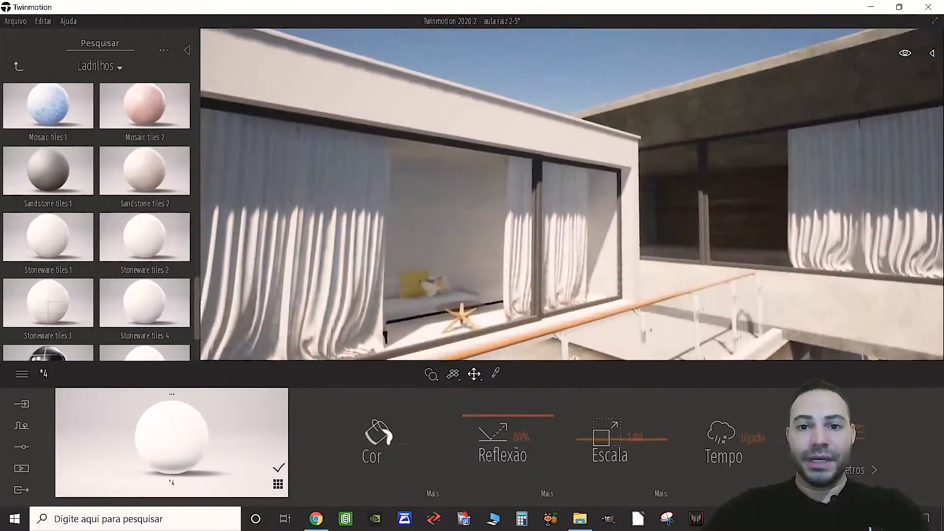
key("q")
key("w")
key("q")
key("w")
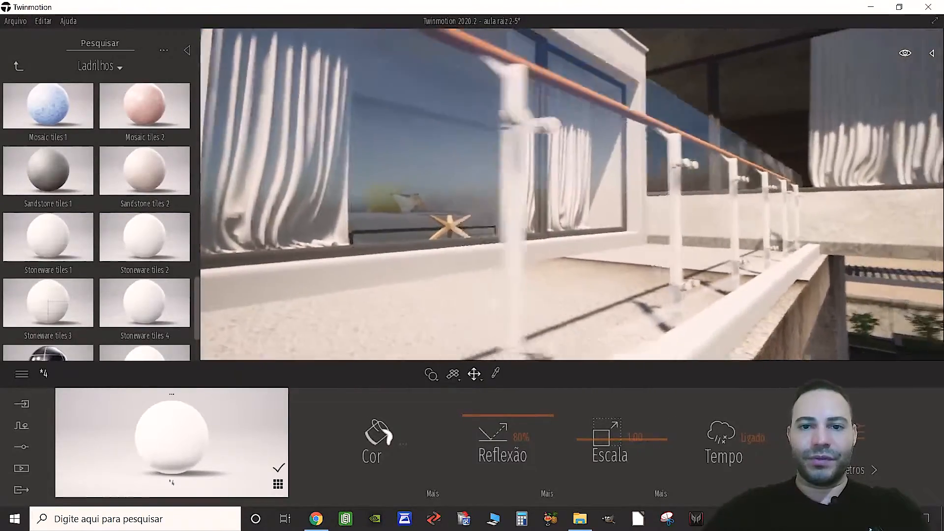
key("d")
key("s")
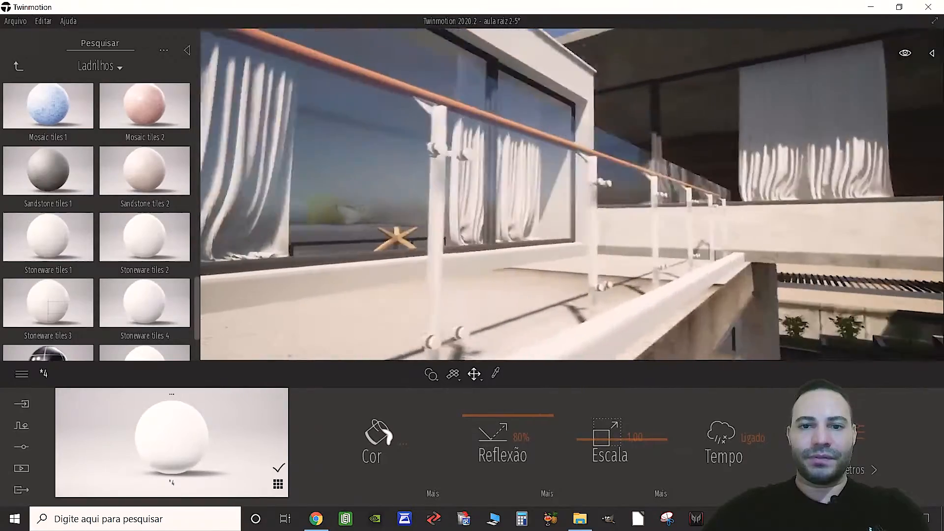
key("s")
key("w")
key("s")
key("s")
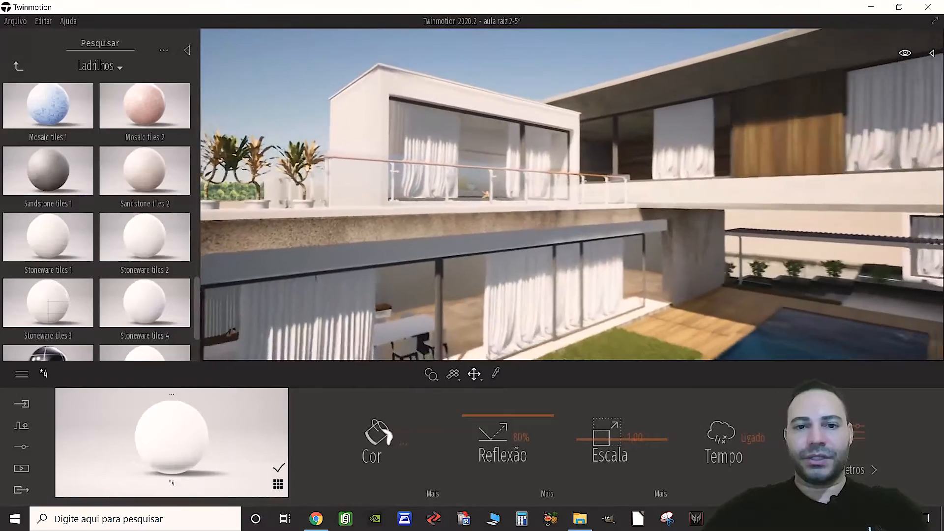
key("s")
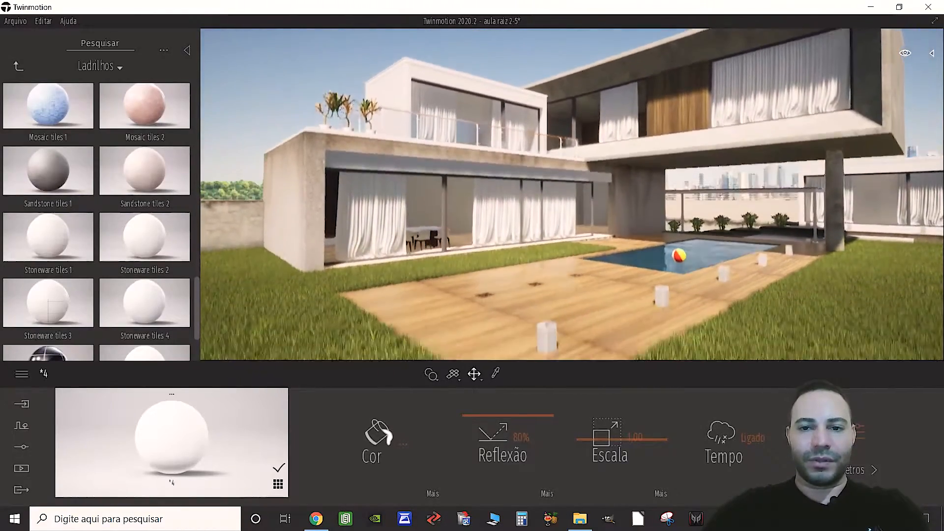
Save the project.
left_click(15, 21)
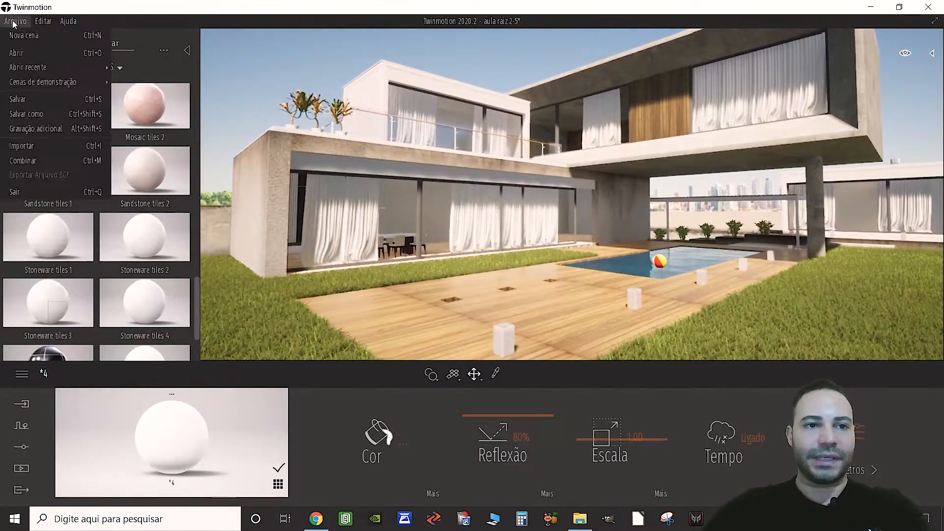
left_click(47, 99)
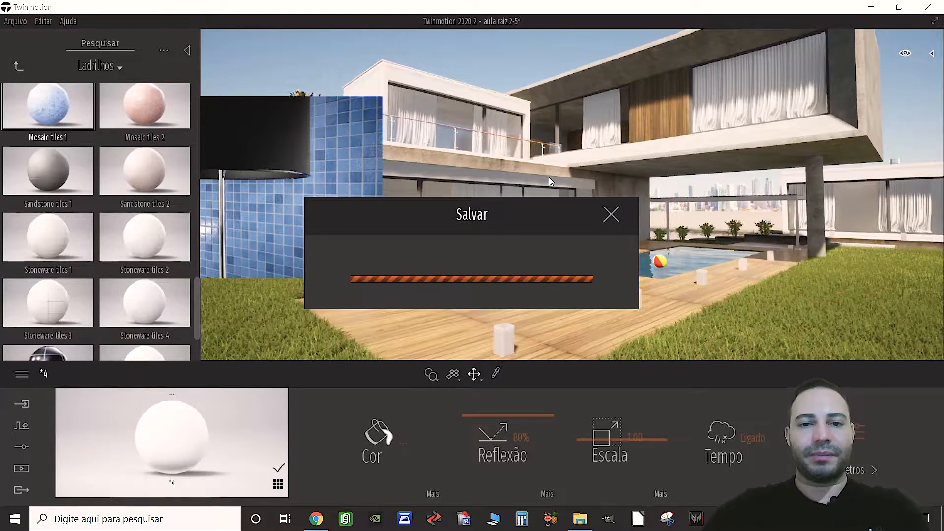
Bring the ground-floor glazing into view and open the glass (Vidro) category of the material library.
key("w")
right_click_drag(490, 231, 447, 228)
middle_click_drag(488, 227, 474, 207)
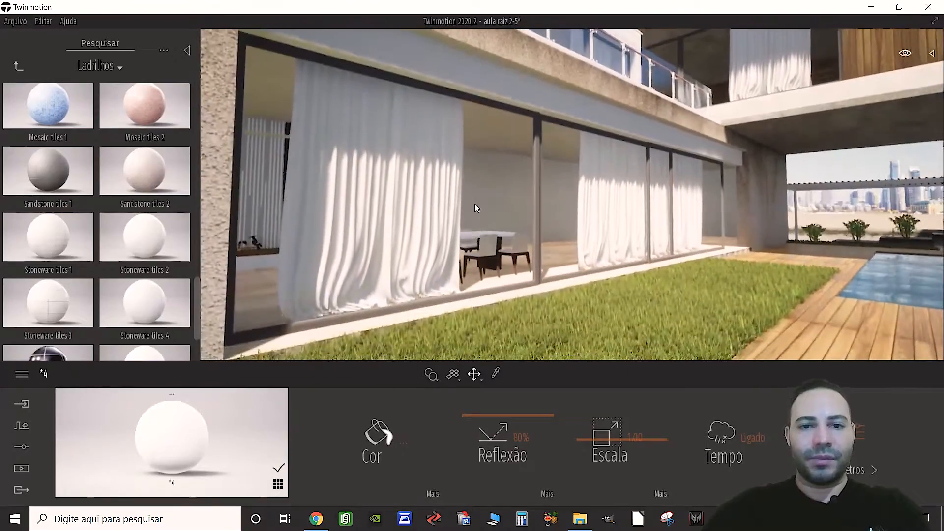
middle_click_drag(513, 170, 554, 224)
scroll(554, 225, "down", 3)
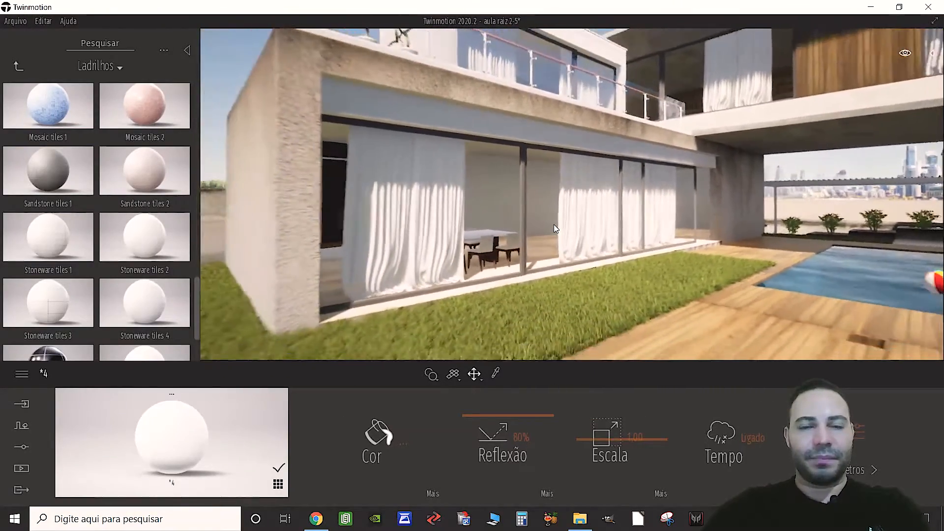
left_click(16, 68)
left_click(17, 68)
left_click(52, 128)
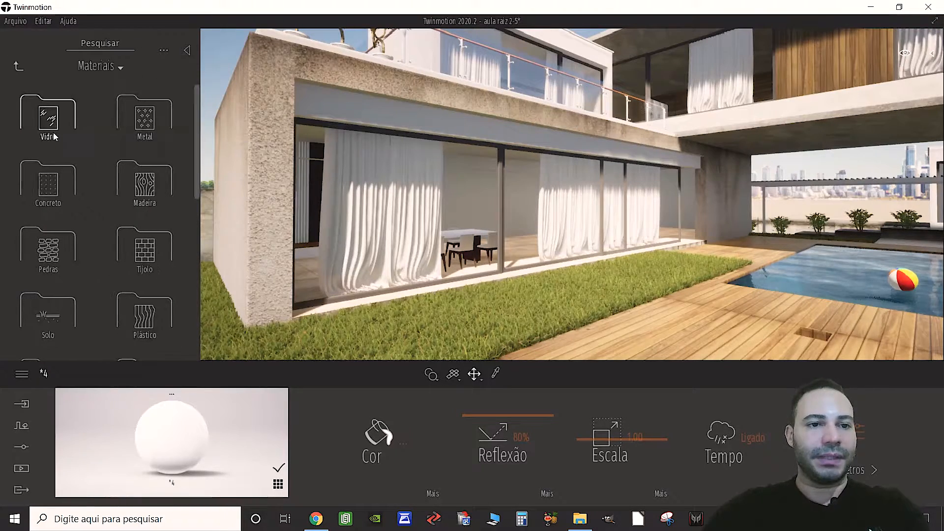
left_click(47, 125)
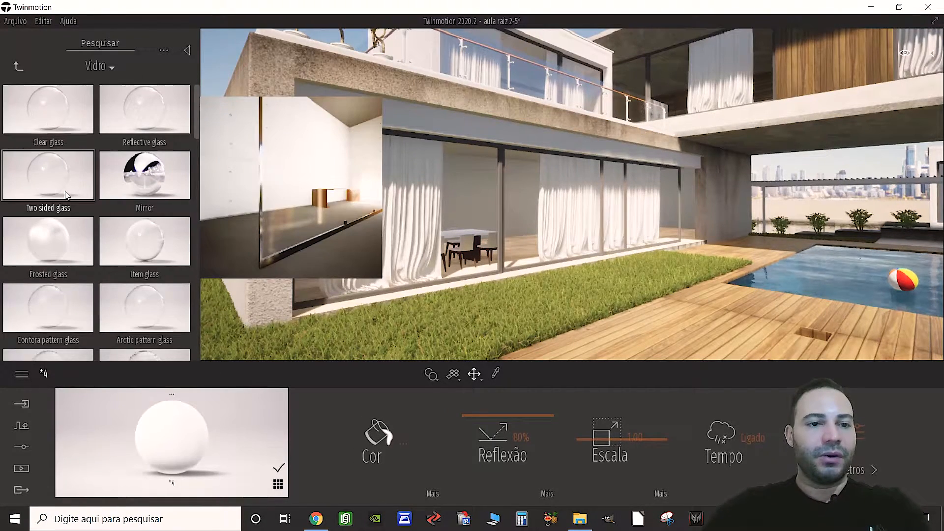
Apply the Reflective glass material to the house's window panes.
left_click_drag(138, 115, 453, 193)
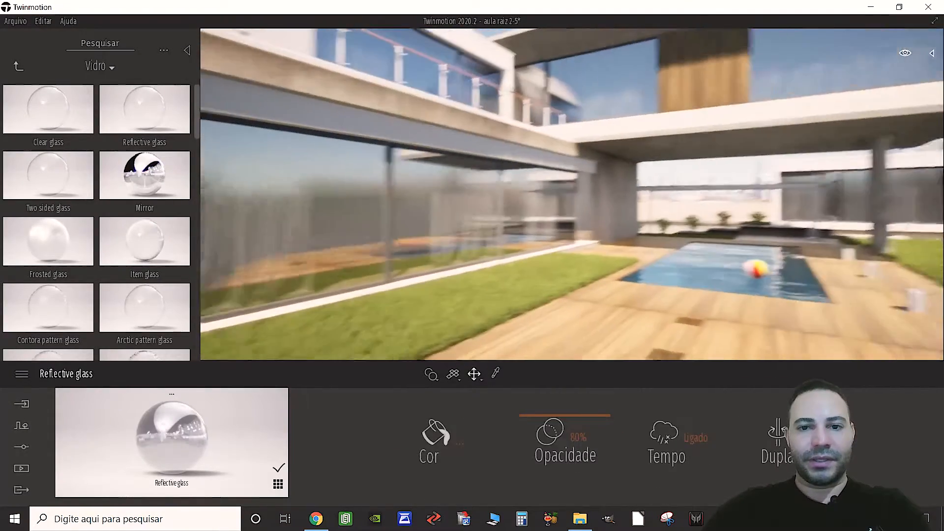
key("s")
mouse_move(417, 228)
right_mouse_down()
mouse_move(449, 228)
mouse_move(418, 229)
right_mouse_up()
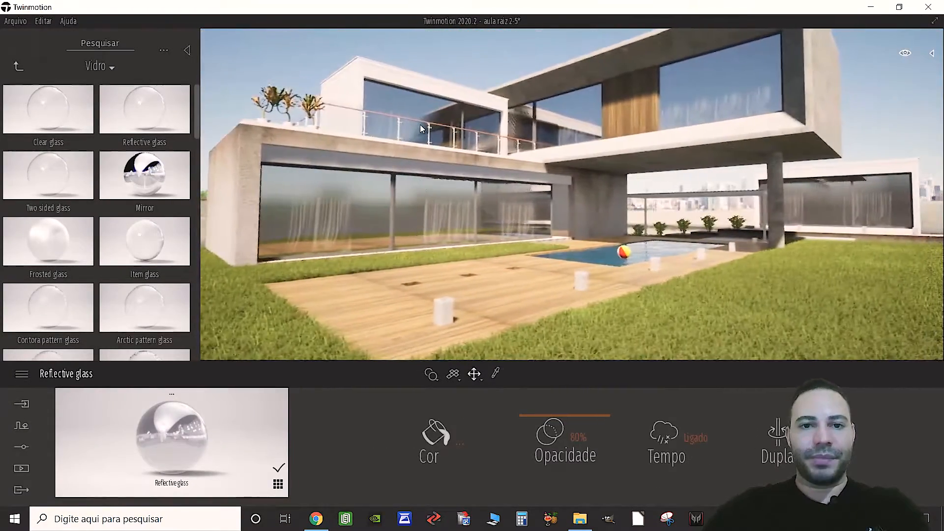
mouse_move(157, 280)
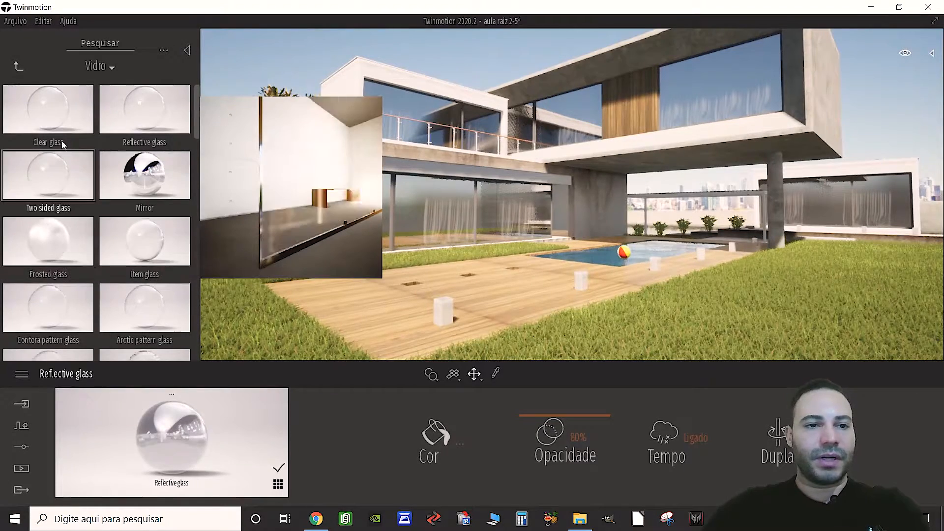
Apply the Clear glass material to the house's window panes and inspect the result on the pool-side facade.
left_click_drag(48, 119, 420, 209)
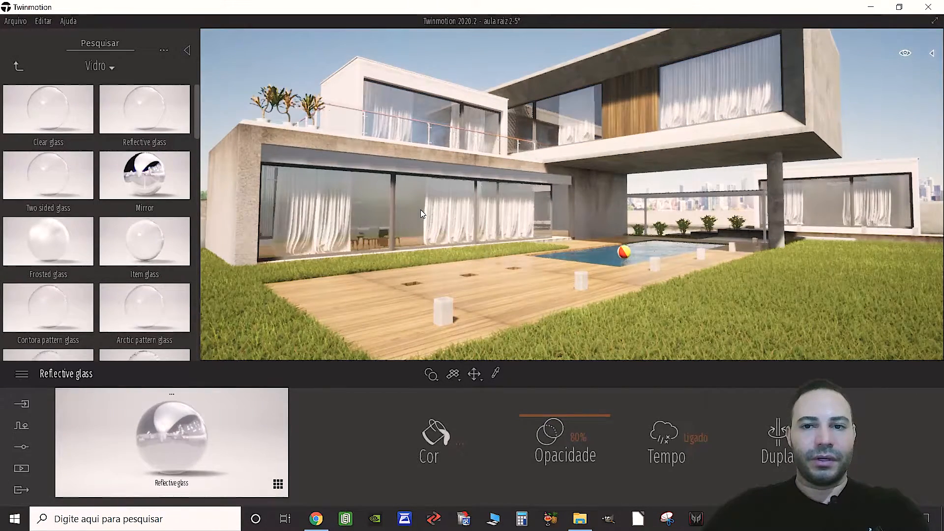
key("w")
right_click_drag(435, 254, 400, 254)
key("s")
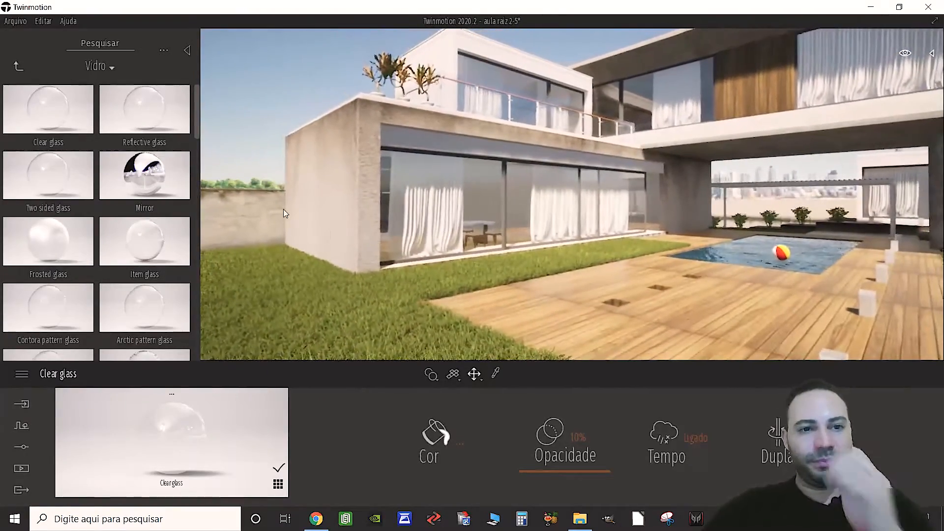
Apply Reflective glass to the house's window panes and set its opacity to 55%.
left_click_drag(136, 118, 469, 202)
key("d")
mouse_move(469, 201)
right_mouse_down()
mouse_move(499, 201)
mouse_move(473, 202)
right_mouse_up()
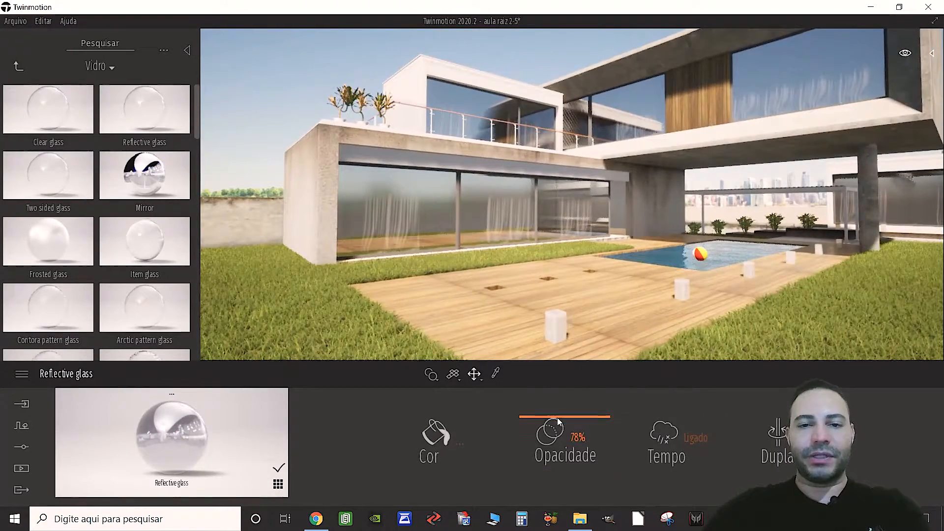
left_click_drag(556, 417, 558, 438)
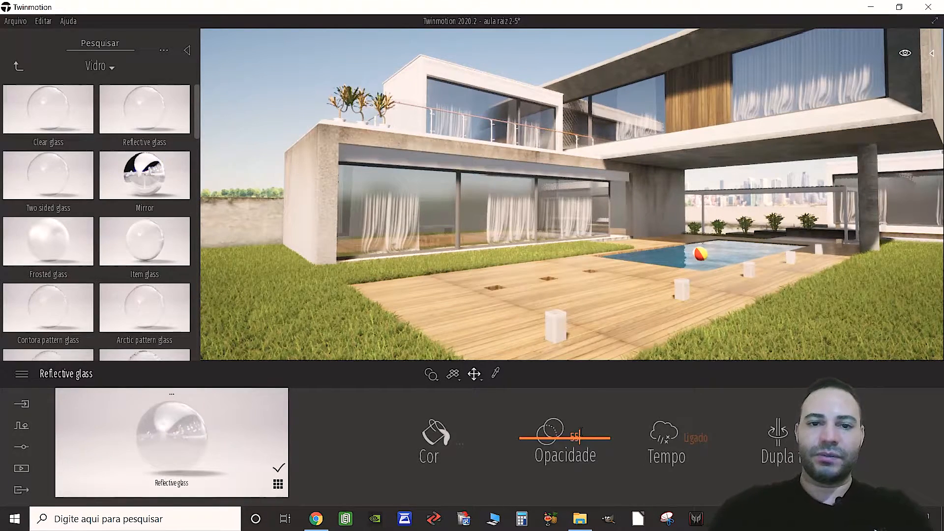
Place a Box Reflection Probe from the reflection probe tools in front of the ground-floor glazing and raise it slightly.
key("w")
right_click_drag(542, 260, 448, 256)
key("w")
key("s")
key("d")
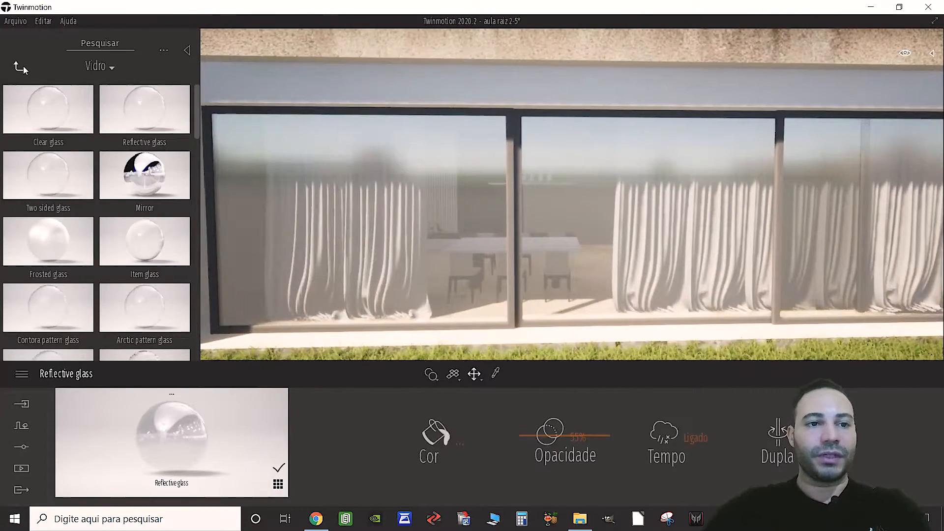
left_click(22, 65)
left_click(15, 64)
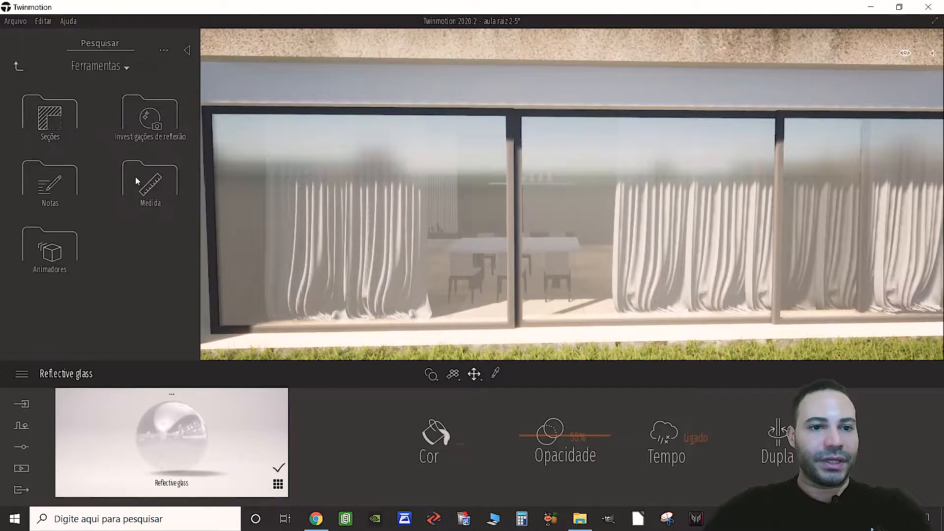
left_click(166, 146)
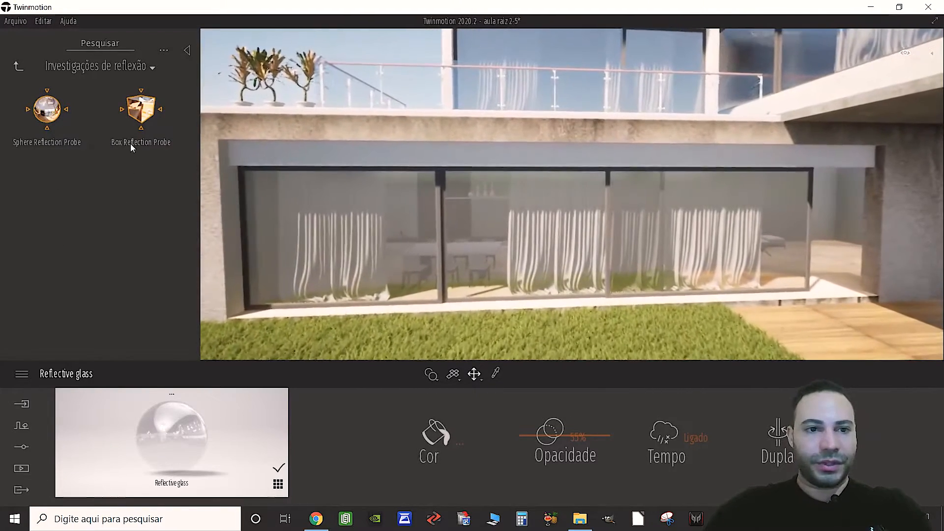
left_click_drag(521, 296, 537, 329)
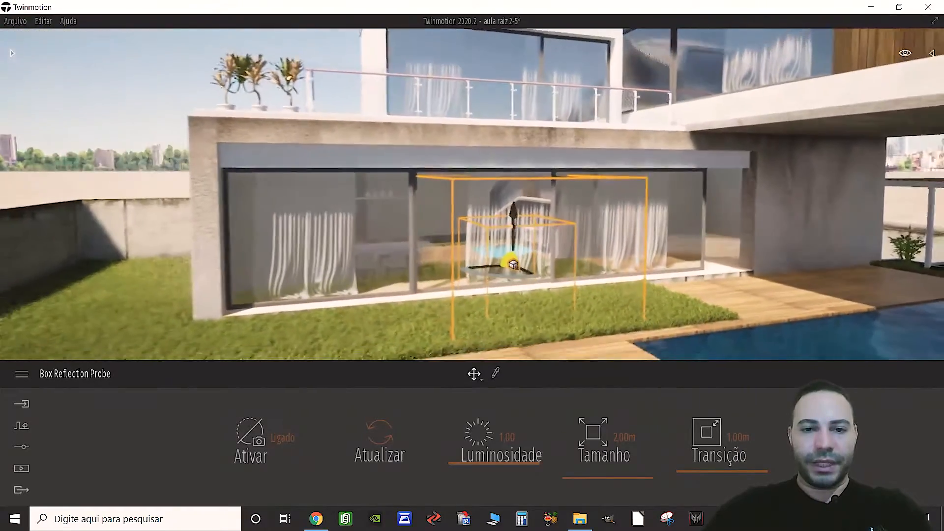
left_click_drag(514, 205, 514, 200)
Set the box reflection probe's size to 10 m.
right_click_drag(355, 158, 412, 140)
right_click_drag(797, 187, 703, 295)
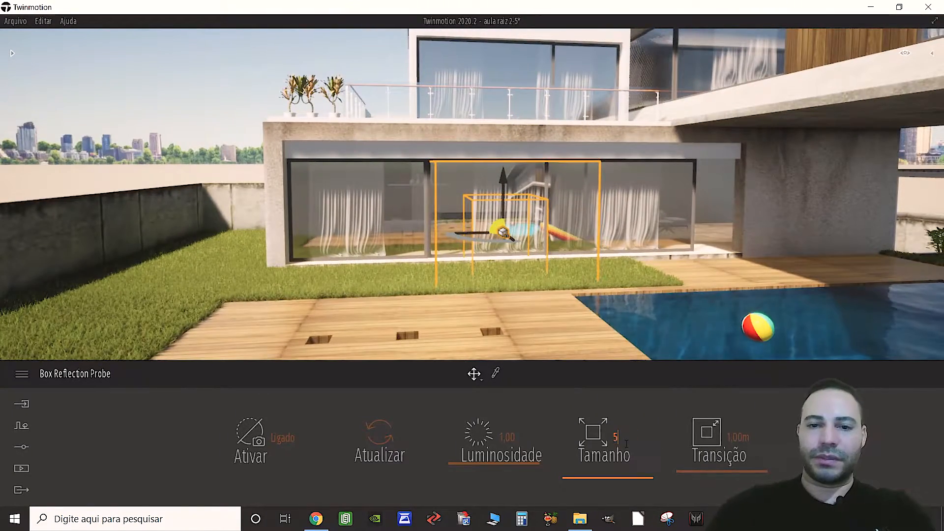
type("10")
key("Return")
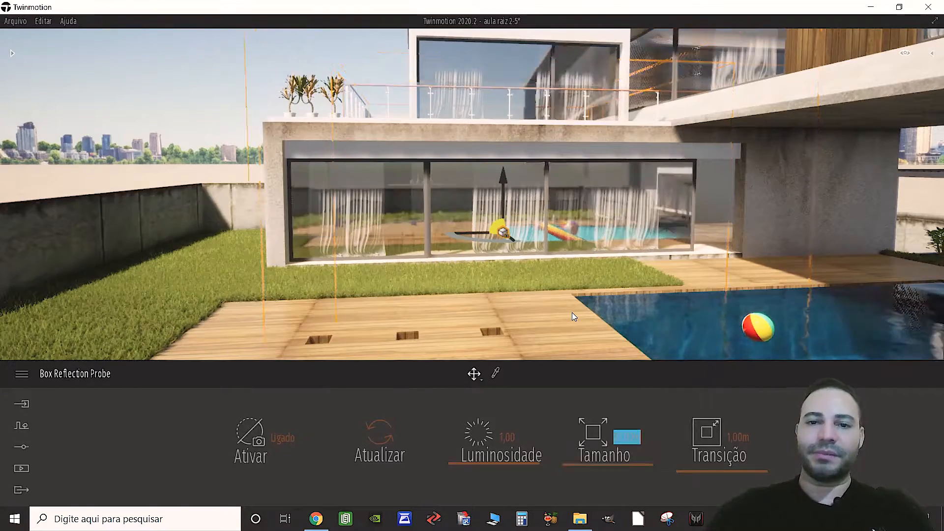
Check the probe's box against the upper volumes of the house and set its size to 15 m.
right_click_drag(494, 173, 698, 187)
key("s")
key("a")
key("e")
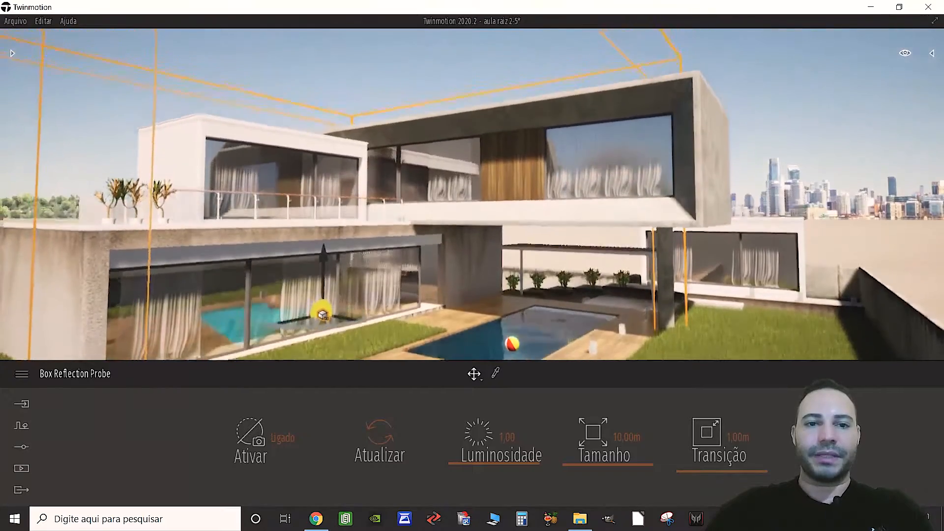
key("e")
right_click_drag(678, 313, 630, 313)
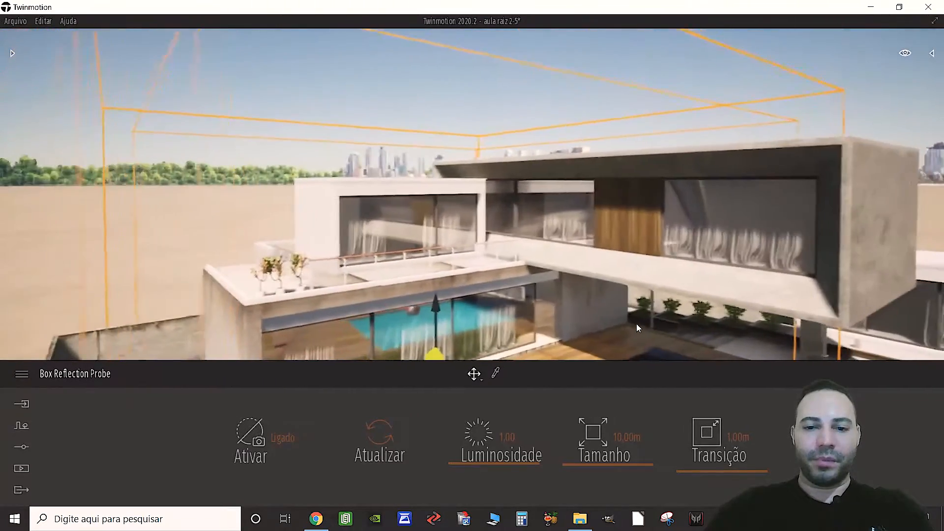
type("15")
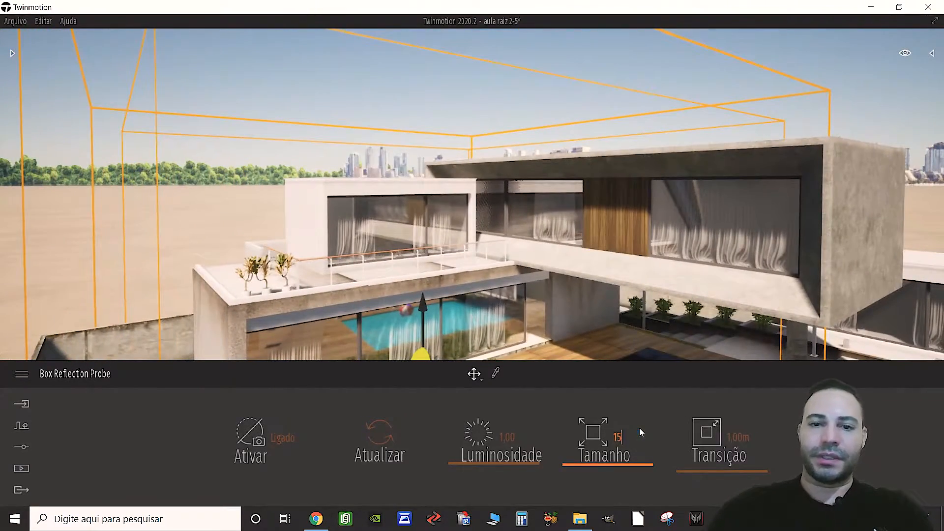
key("Return")
Examine the reflections of the pool and garden in the ground-floor glazing from several distances and angles.
key("q")
right_click_drag(639, 314, 545, 278)
key("w")
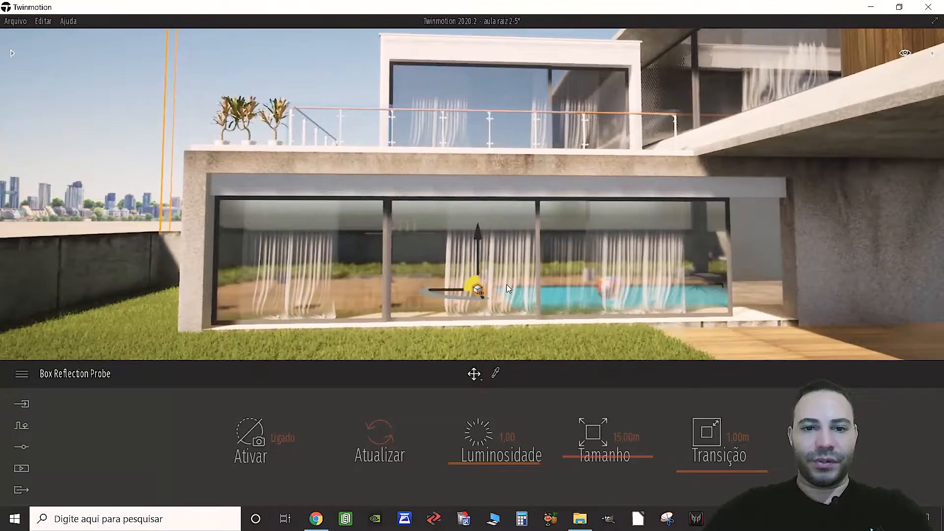
key("a")
key("w")
right_click_drag(506, 284, 508, 229)
key("d")
key("s")
key("a")
key("s")
key("a")
key("s")
key("s")
key("d")
key("d")
key("a")
key("e")
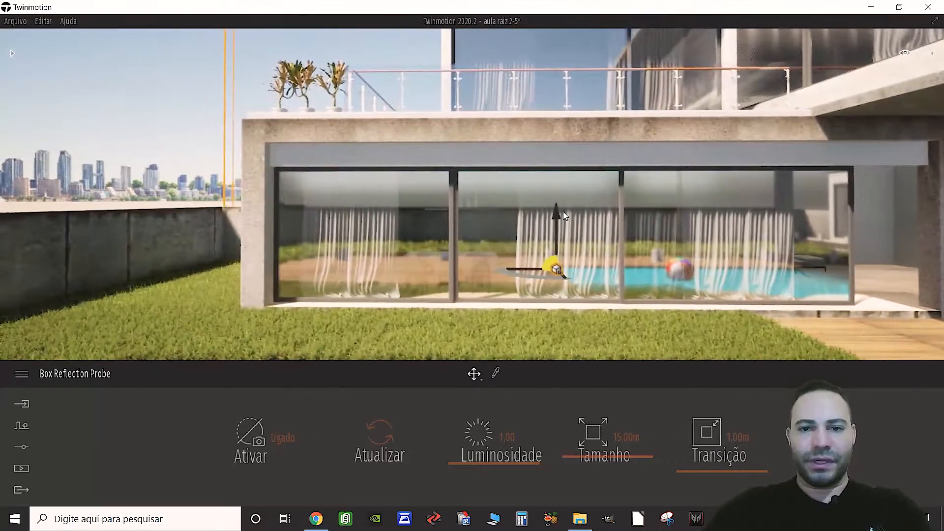
Lower the reflection probe in front of the ground-floor glazing by about 0.54 and deselect it.
mouse_move(557, 211)
left_mouse_down()
mouse_move(559, 255)
mouse_move(556, 225)
left_mouse_up()
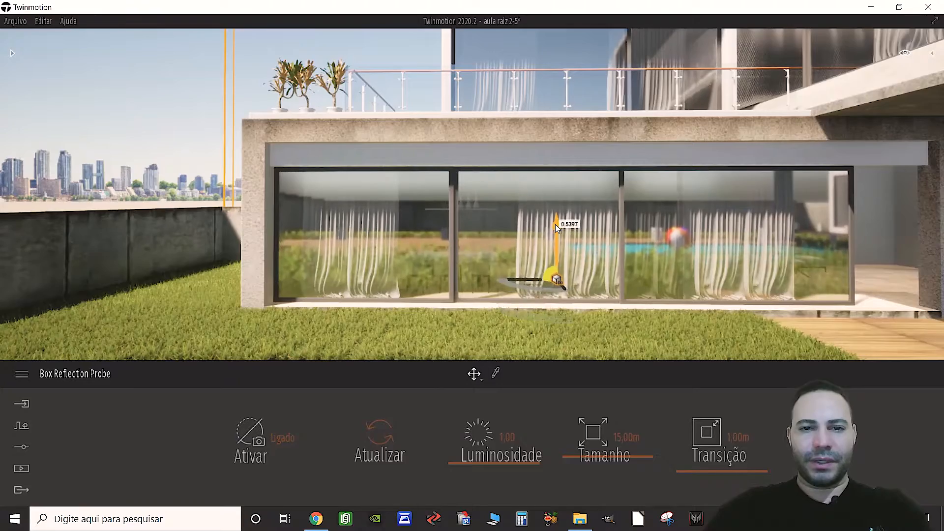
key("a")
right_click_drag(531, 239, 607, 246)
right_click_drag(362, 242, 426, 216)
key("Escape")
key("s")
right_click_drag(361, 217, 368, 253)
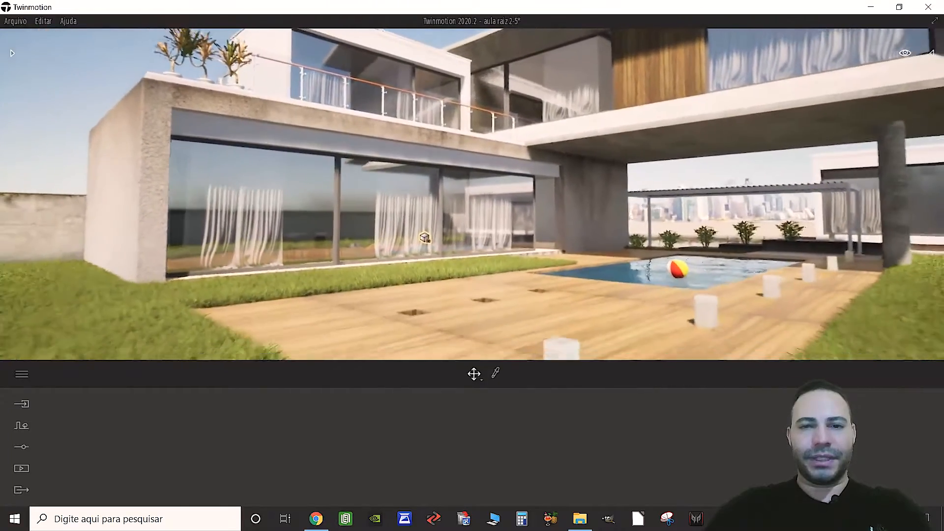
Reselect the probe in front of the ground-floor glazing and update its captured reflections.
key("s")
left_click(428, 234)
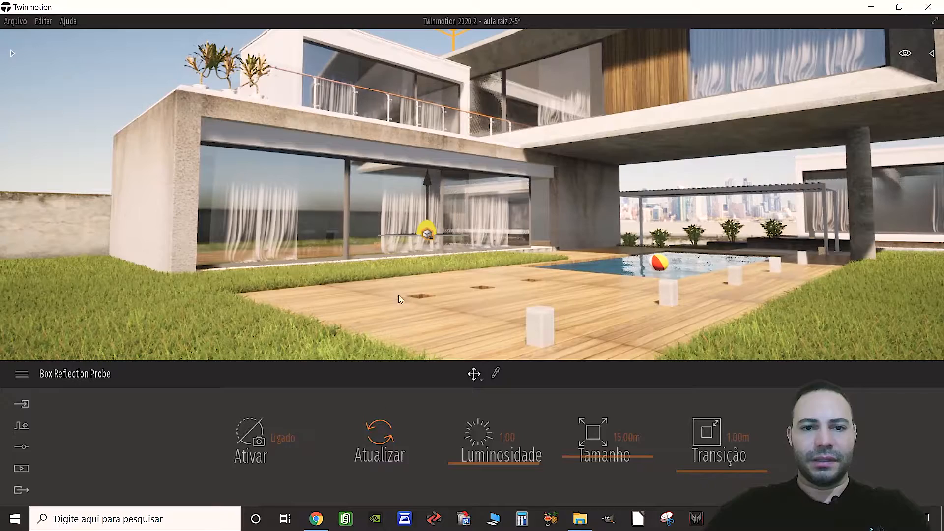
right_click_drag(468, 256, 465, 243)
key("w")
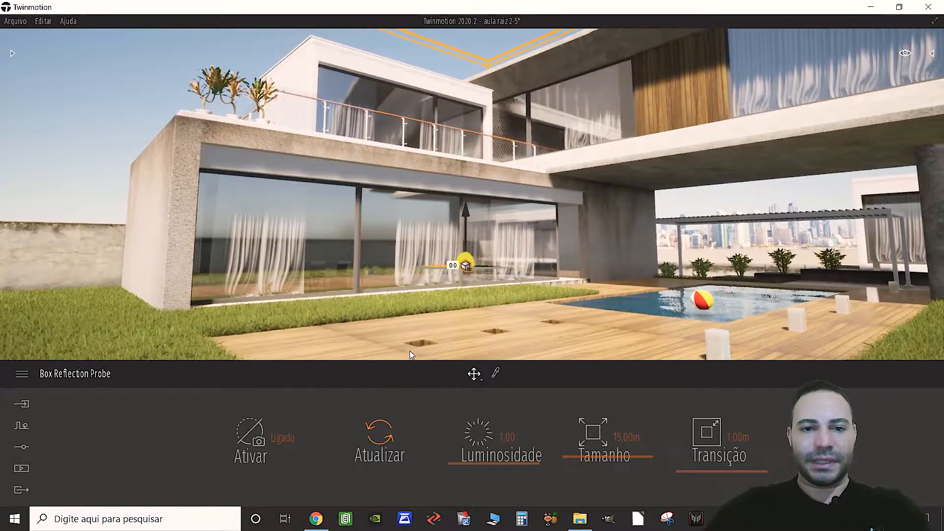
Deselect the probe and examine the updated reflections on the pool-side glazing while moving around the deck.
key("Escape")
key("d")
right_click_drag(413, 339, 419, 262)
key("w")
key("d")
key("w")
key("a")
key("s")
key("s")
key("s")
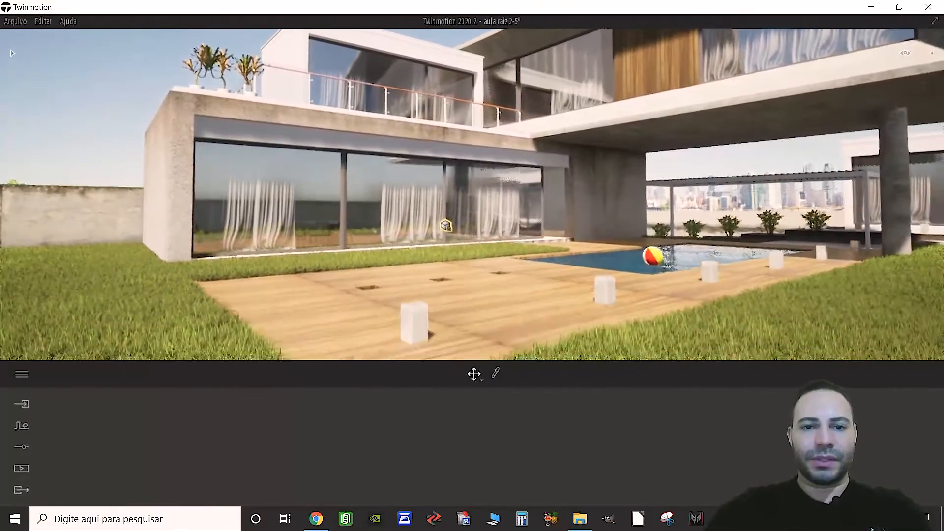
Set the box reflection probe's size to 12 m and check the ground-floor glazing up close.
key("w")
key("a")
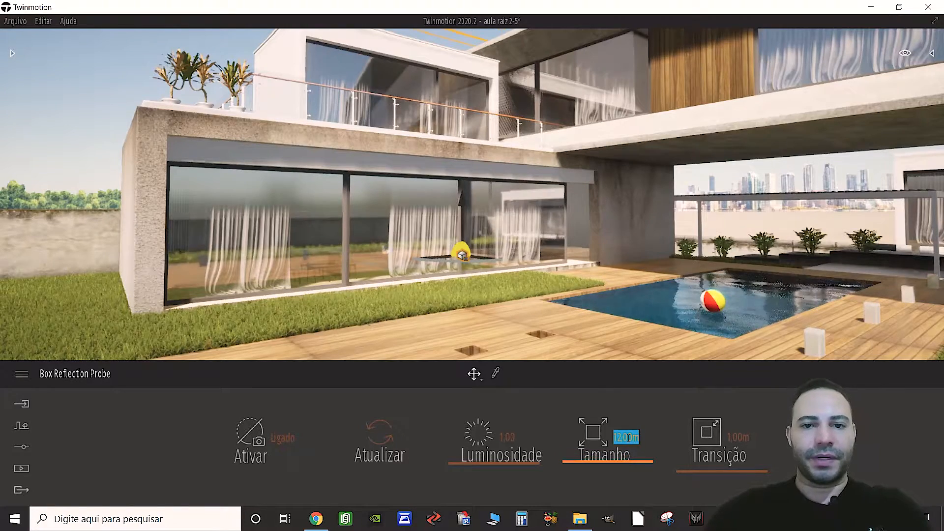
mouse_move(507, 270)
right_mouse_down()
mouse_move(575, 258)
mouse_move(514, 263)
mouse_move(474, 285)
mouse_move(516, 263)
right_mouse_up()
key("d")
key("s")
key("w")
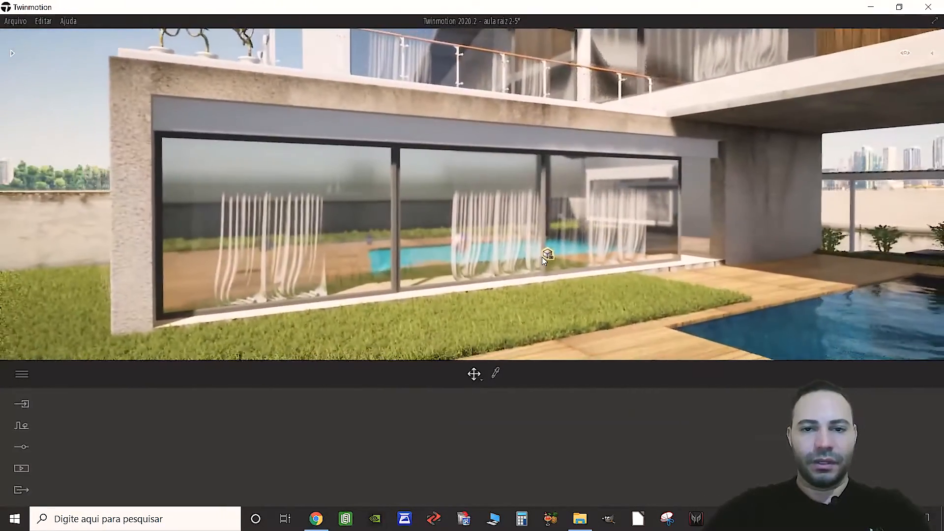
Select the reflection probe and raise its luminosity to 5.00.
left_click(544, 255)
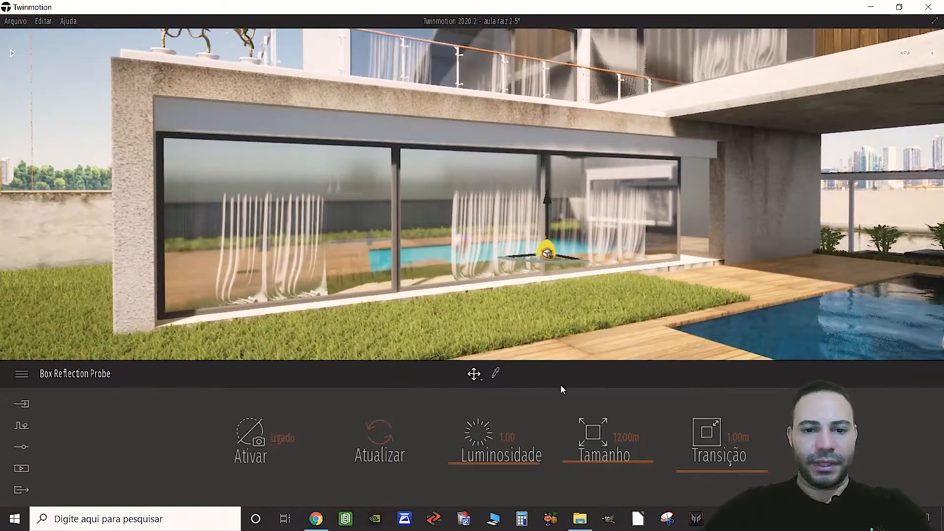
left_click_drag(509, 462, 517, 403)
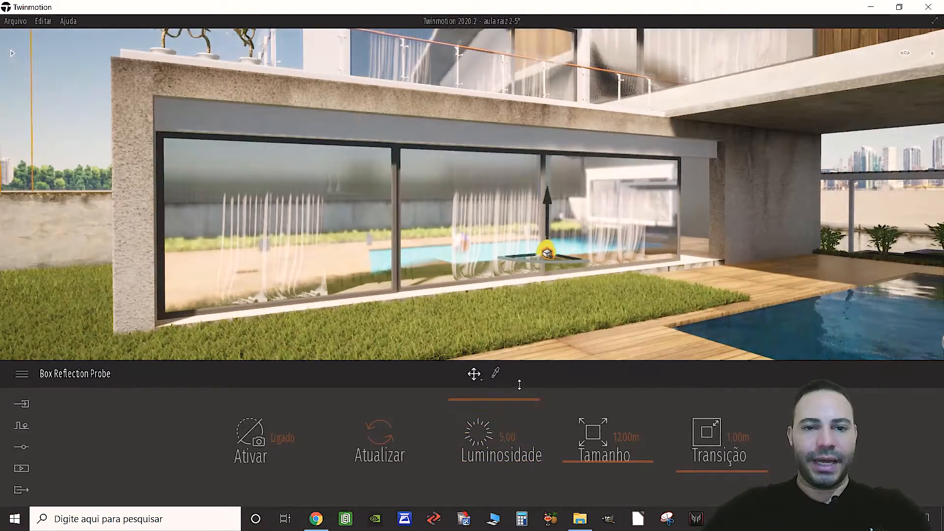
key("s")
mouse_move(488, 304)
right_mouse_down()
mouse_move(502, 304)
mouse_move(501, 319)
mouse_move(490, 296)
right_mouse_up()
key("w")
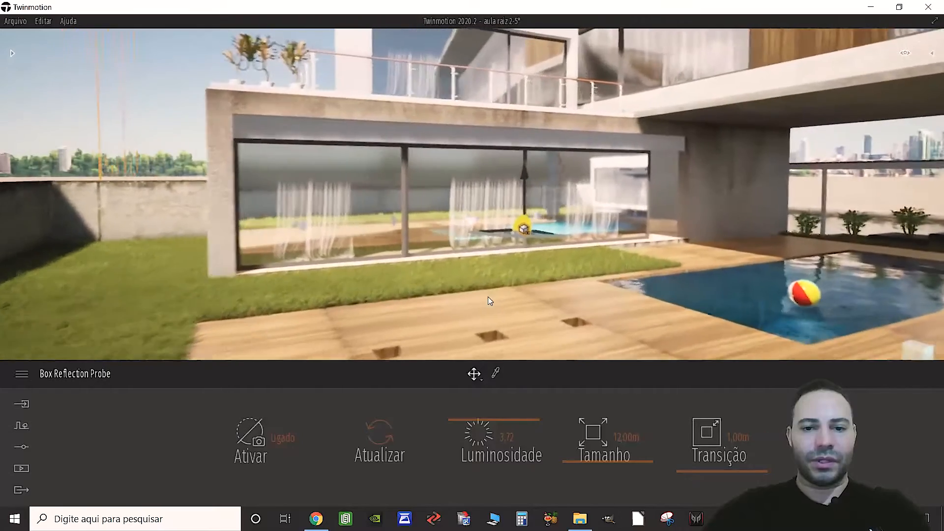
left_click_drag(498, 418, 501, 380)
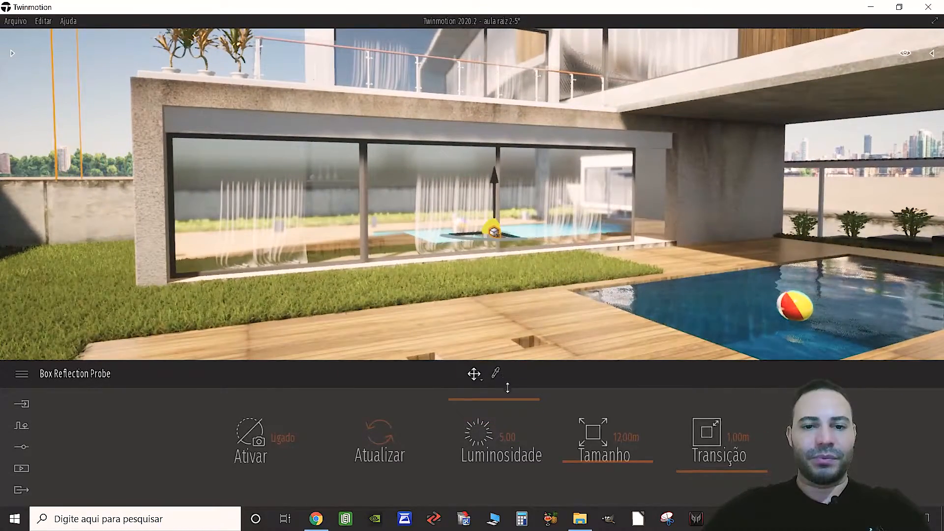
Set the reflection probe's luminosity back to 1.
double_click(522, 434)
type("1")
key("Return")
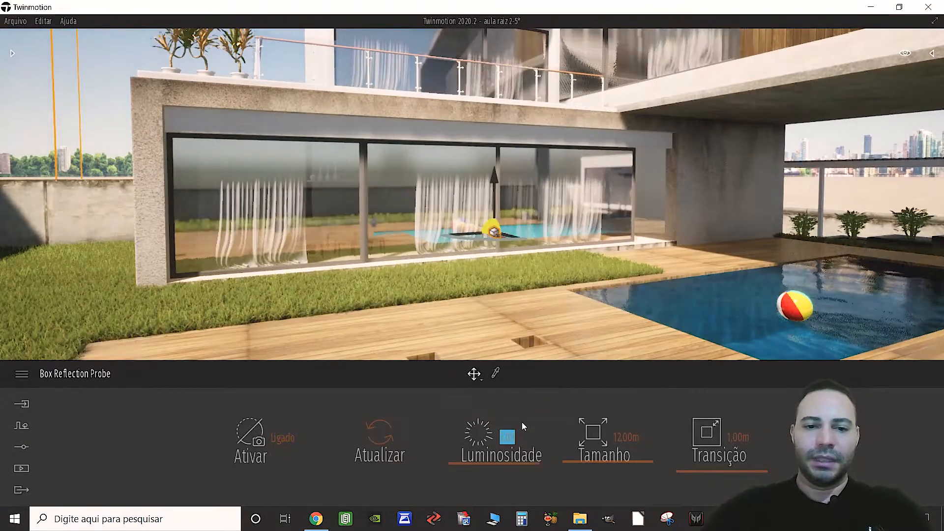
Deactivate the reflection probe and examine the glazing and pool without its reflections.
key("s")
mouse_move(417, 287)
right_mouse_down()
mouse_move(440, 281)
mouse_move(419, 277)
mouse_move(418, 288)
right_mouse_up()
key("w")
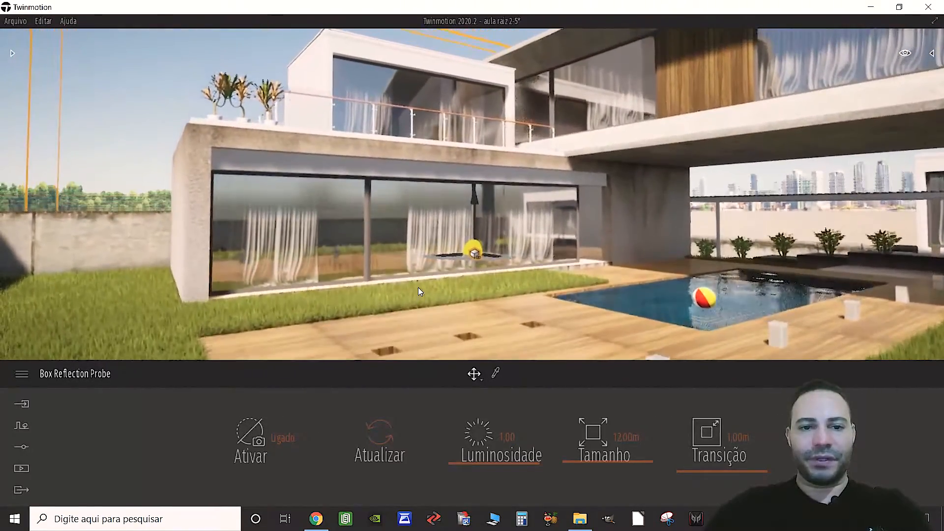
left_click(287, 442)
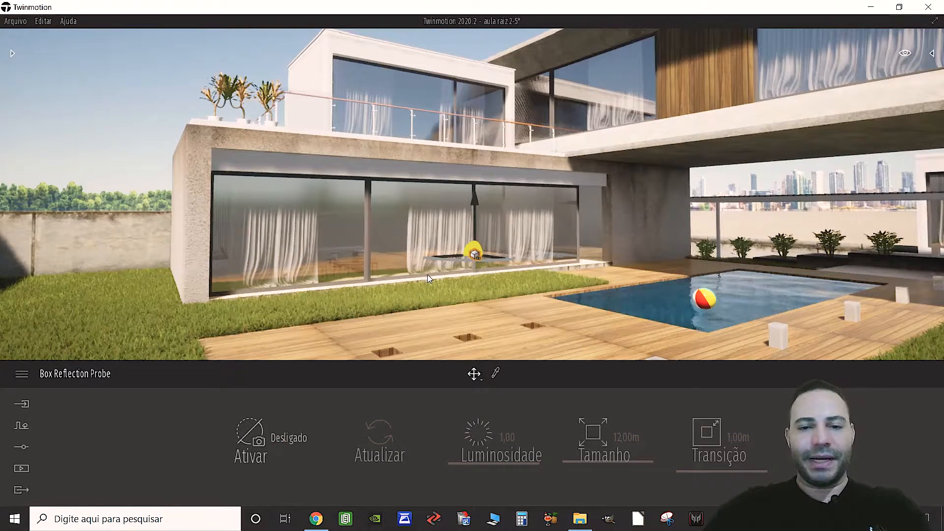
mouse_move(411, 252)
right_mouse_down()
mouse_move(382, 270)
mouse_move(401, 287)
mouse_move(382, 269)
mouse_move(389, 276)
mouse_move(394, 253)
right_mouse_up()
key("w")
key("w")
key("s")
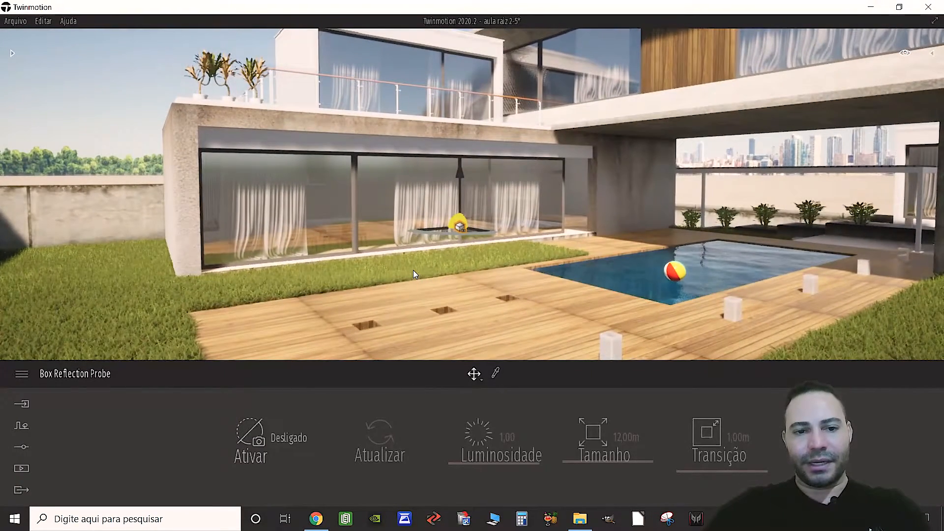
Reactivate the reflection probe, view the whole pool-side facade and update the probe's reflections.
left_click(294, 434)
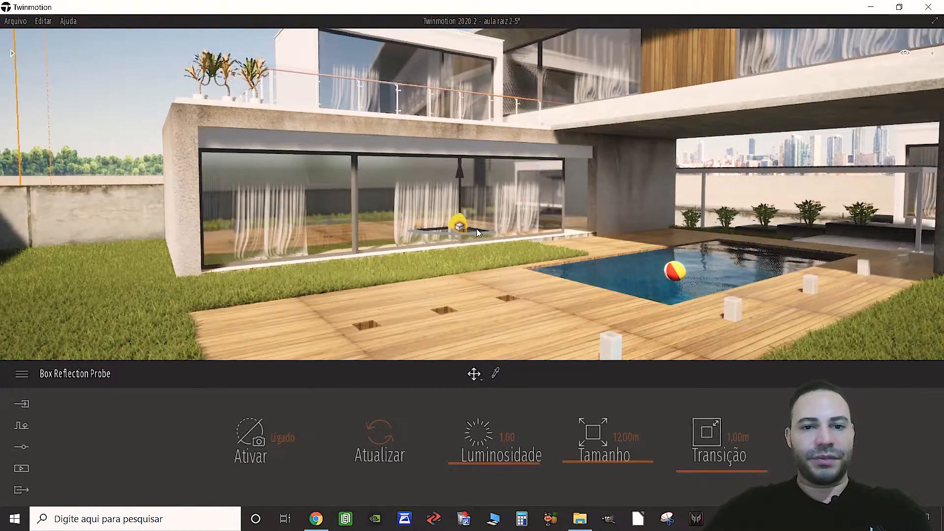
right_click_drag(478, 259, 377, 353)
key("s")
key("Escape")
left_click(446, 252)
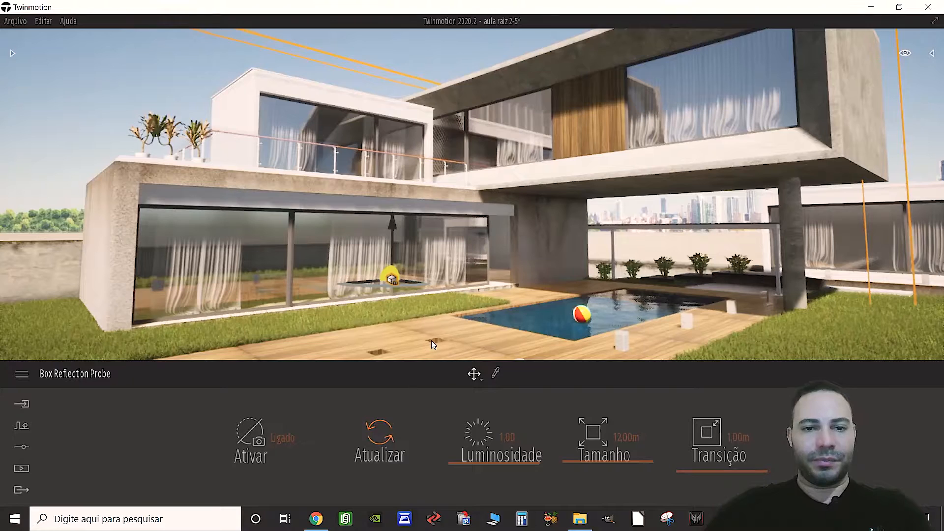
Switch the reflection probe off, deselect it and frame the full pool-side facade.
left_click(282, 439)
left_click(395, 148)
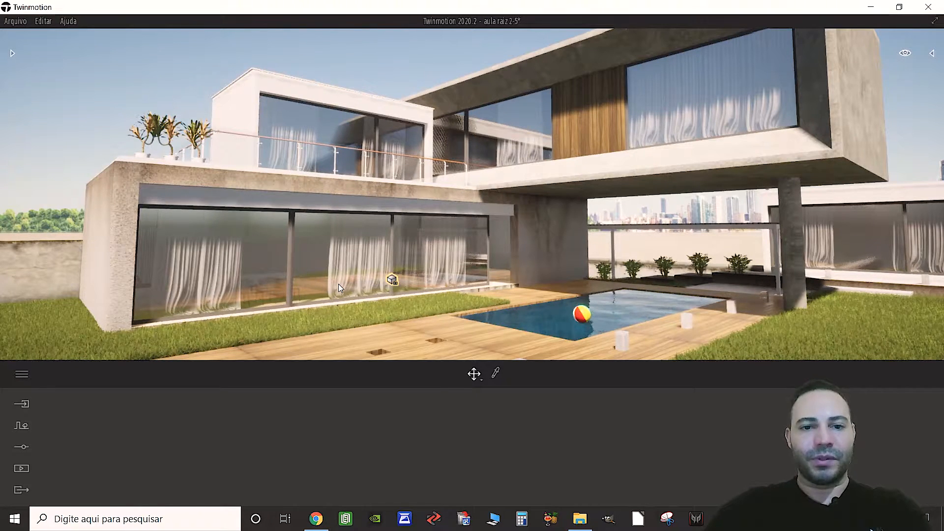
middle_click_drag(354, 221, 352, 140, "shift")
key("e")
key("w")
key("e")
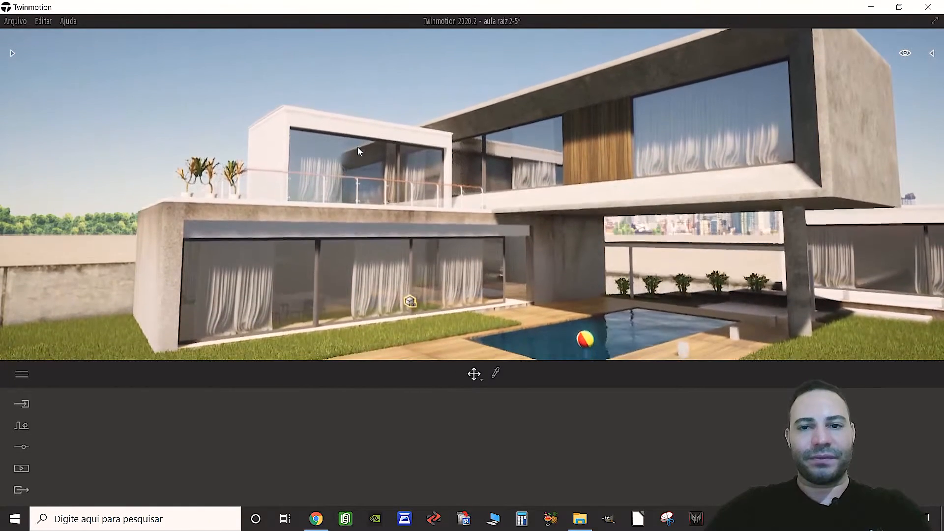
key("q")
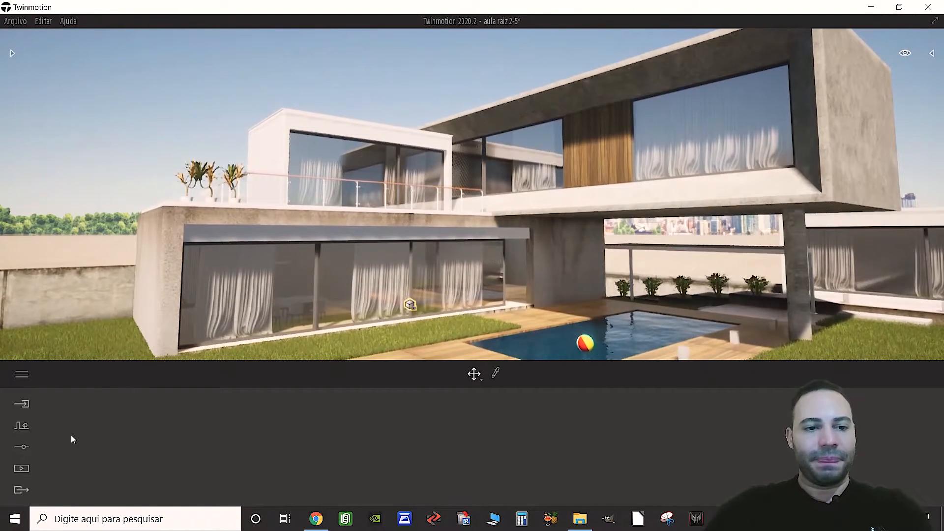
Reactivate the box reflection probe at the ground-floor windows, update its reflections and deselect it.
left_click(410, 304)
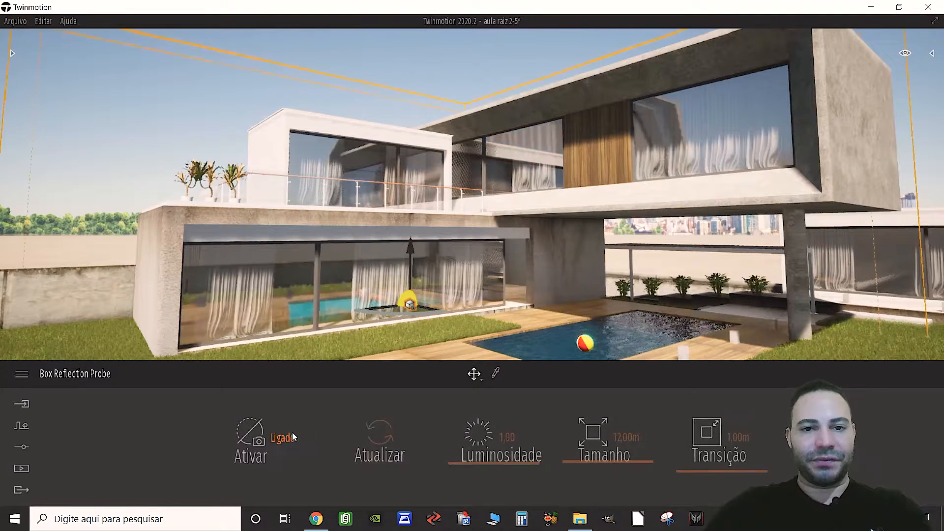
left_click(377, 441)
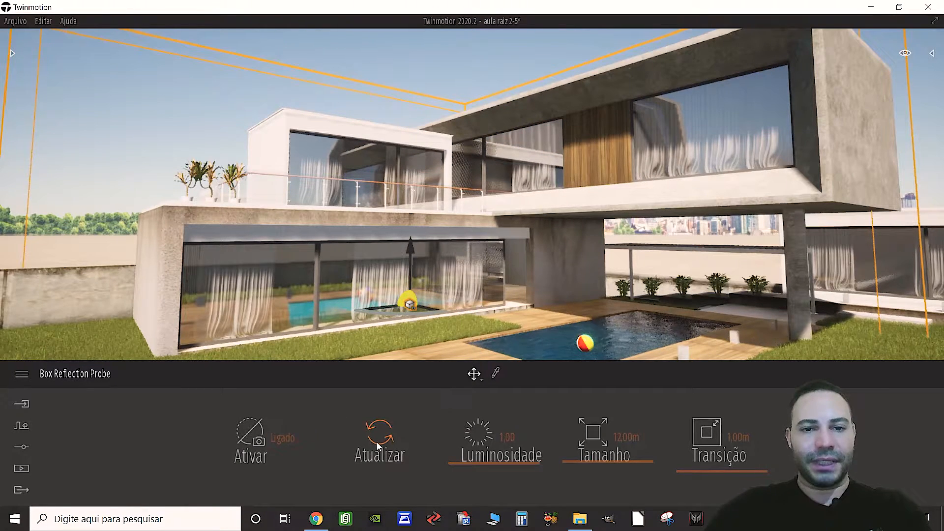
key("Escape")
Examine the reflections in the ground-floor glazing and the pool area from several distances and heights.
right_click_drag(353, 321, 312, 269)
key("w")
key("s")
key("a")
key("w")
key("d")
key("s")
key("a")
key("q")
key("w")
key("d")
key("s")
key("e")
key("q")
key("w")
key("s")
key("a")
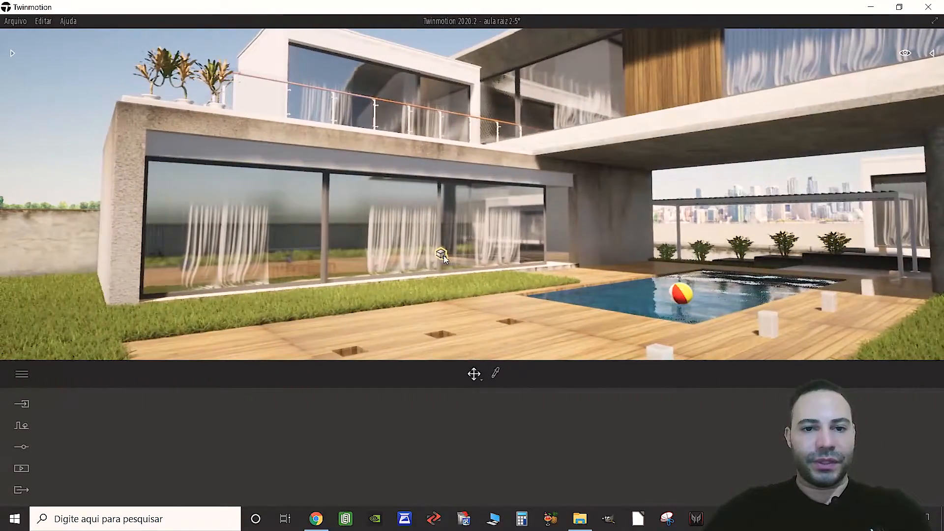
key("s")
right_click_drag(661, 291, 658, 311)
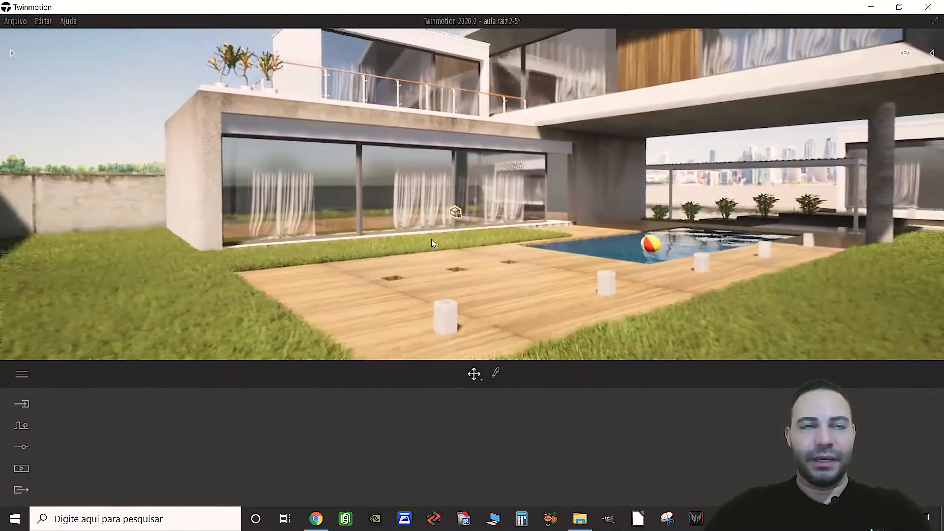
Sample the Reflective glass from the upper-floor window and apply it to the balcony railing's glass panels.
right_click_drag(372, 225, 361, 199)
key("w")
key("w")
key("e")
key("w")
right_click_drag(440, 195, 441, 194)
key("q")
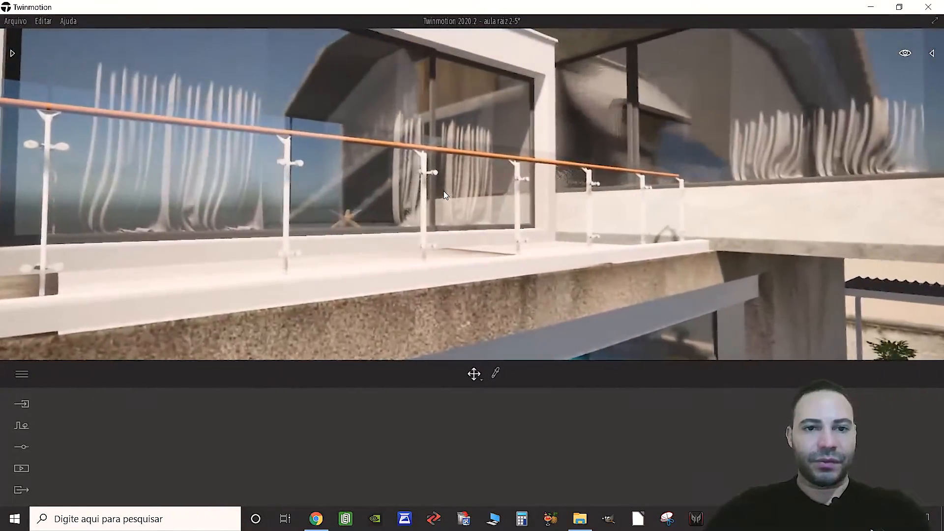
key("e")
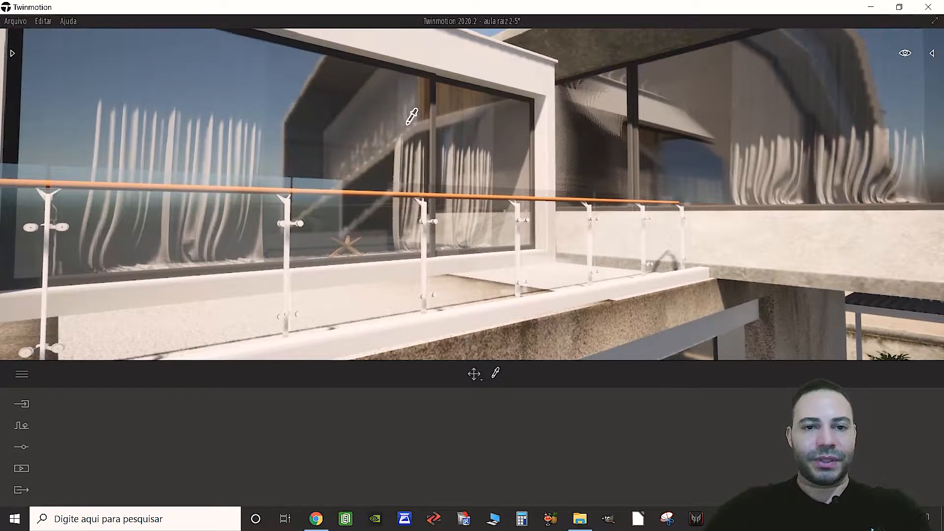
left_click(371, 102)
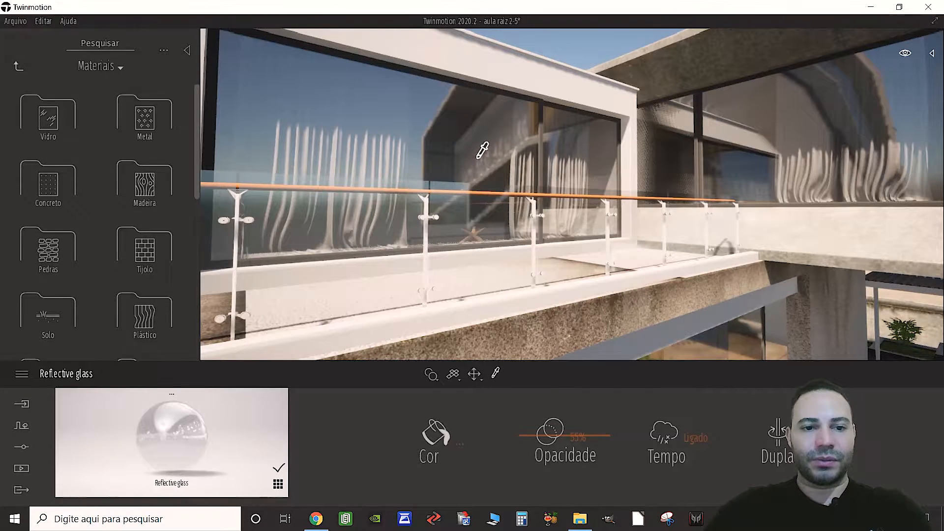
left_click_drag(211, 431, 473, 263)
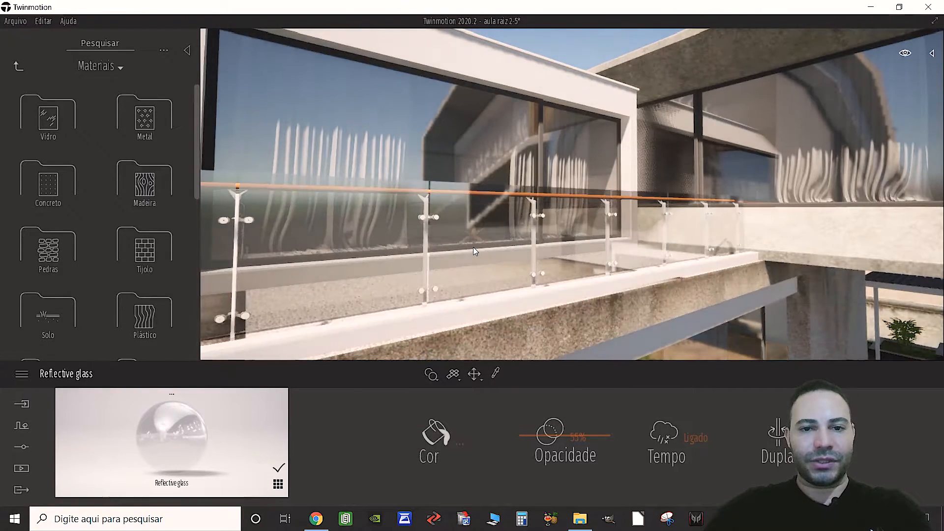
Bring the pool-side facade back into view and open the Metal category of the material library.
key("s")
right_click_drag(465, 263, 615, 208)
key("w")
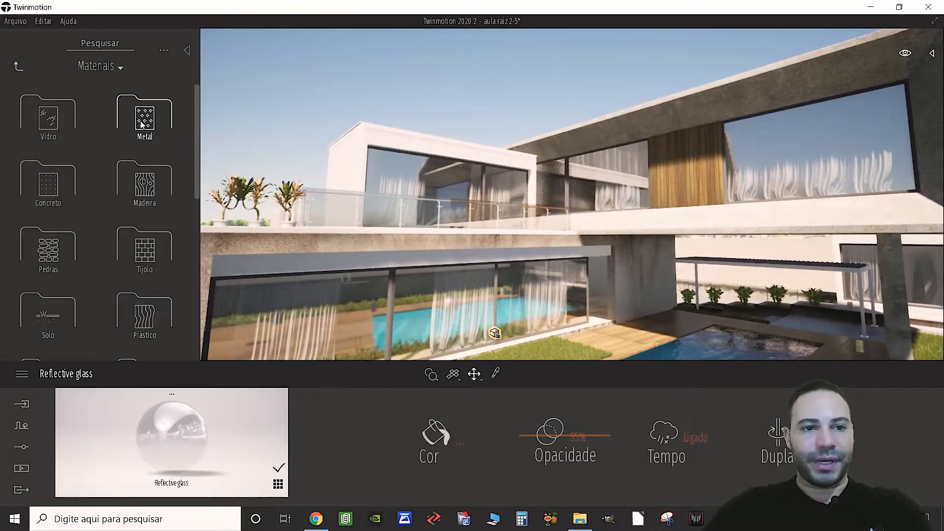
left_click(140, 120)
Try the Brass material on the upper-floor windows and undo it.
left_click_drag(144, 109, 494, 169)
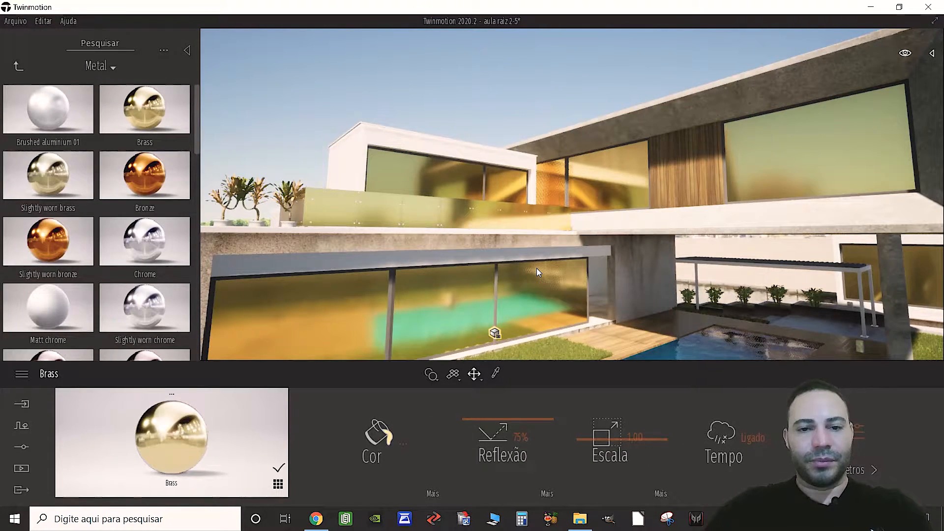
key("ctrl+z")
Apply the Brushed aluminium 01 material to the frames of the ground-floor sliding windows.
key("w")
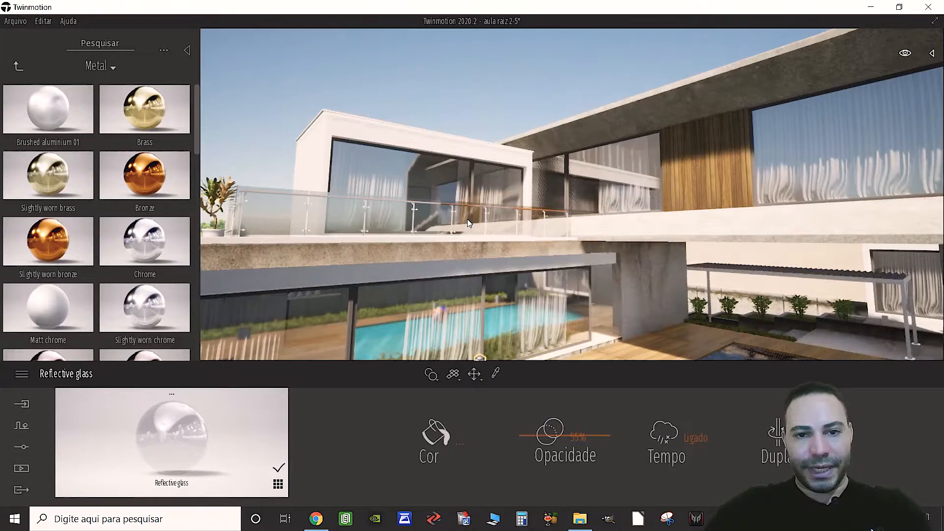
key("s")
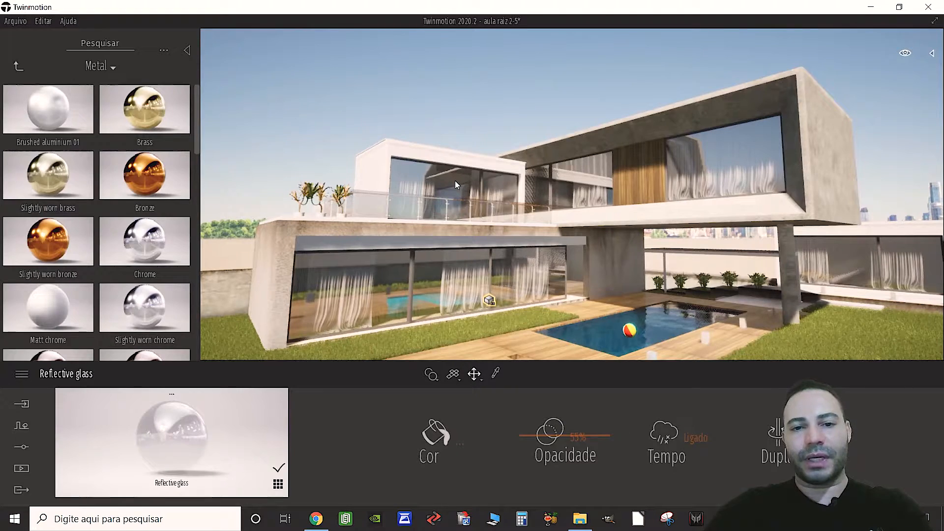
key("w")
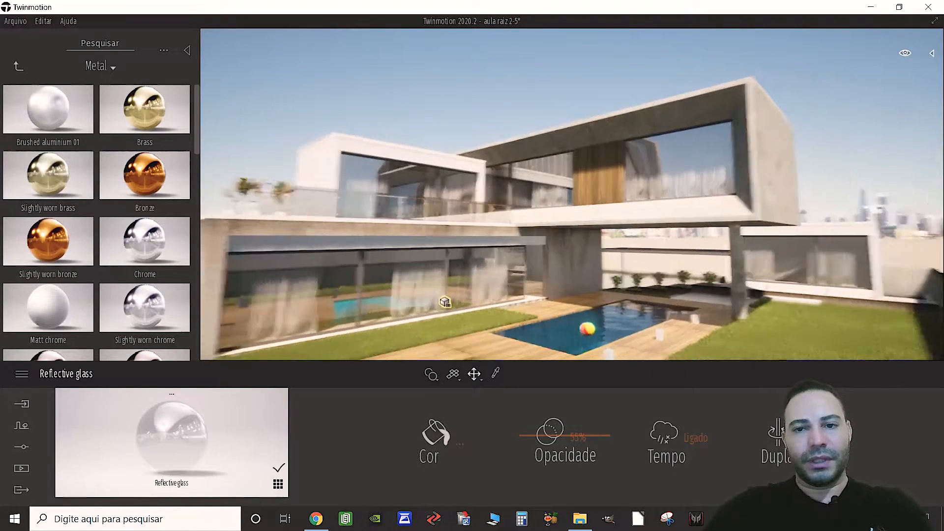
key("s")
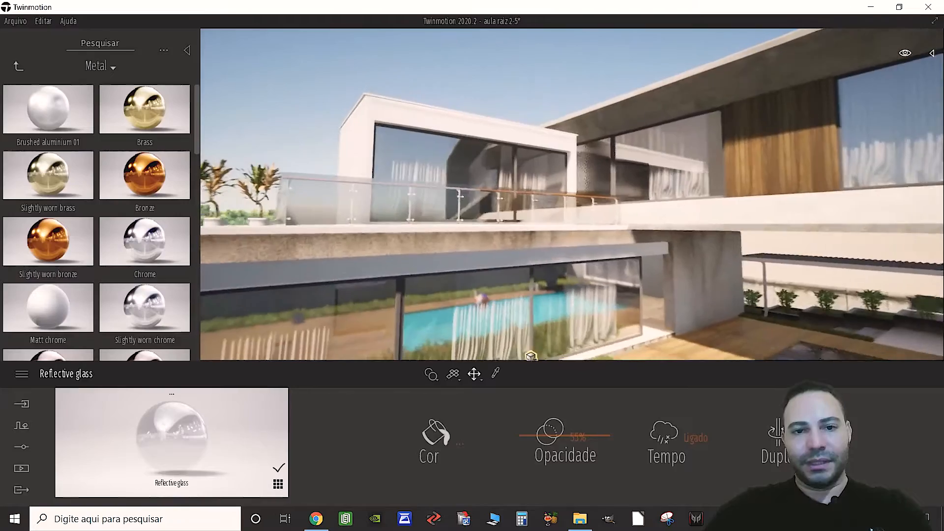
key("w")
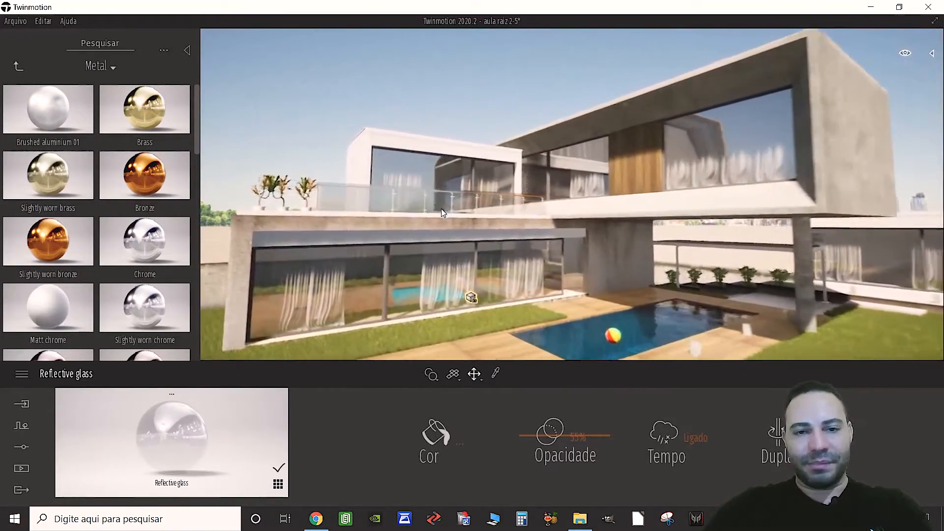
key("s")
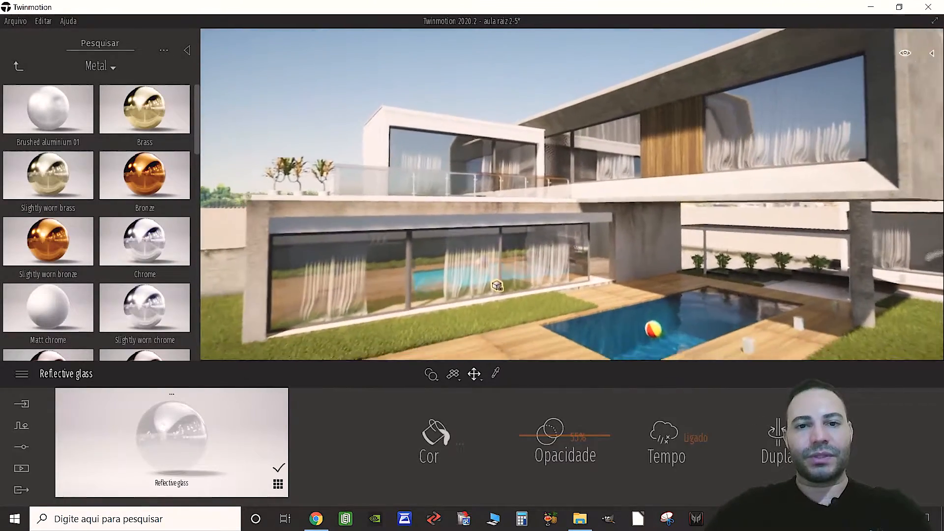
key("w")
key("w")
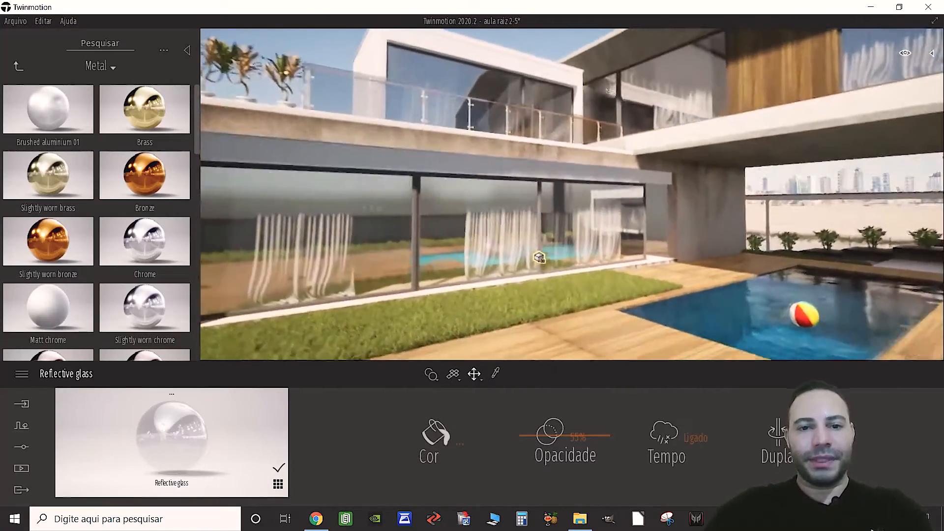
key("q")
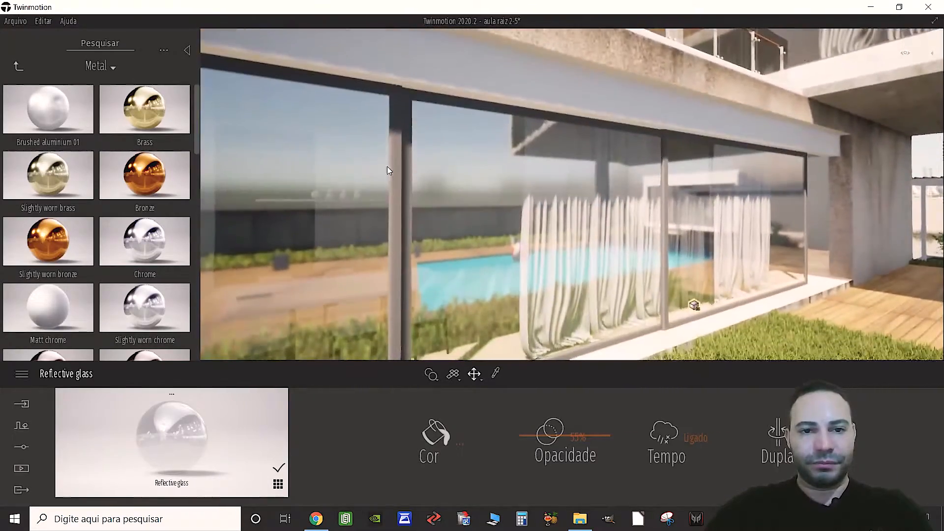
left_click_drag(51, 111, 396, 162)
Darken the frames' Brushed aluminium 01 to a mid grey, colour 79797A.
key("s")
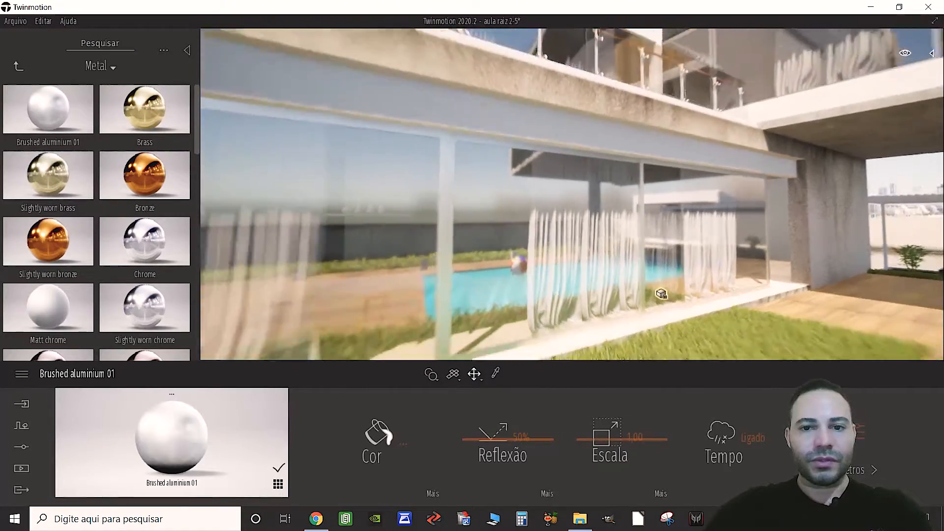
key("w")
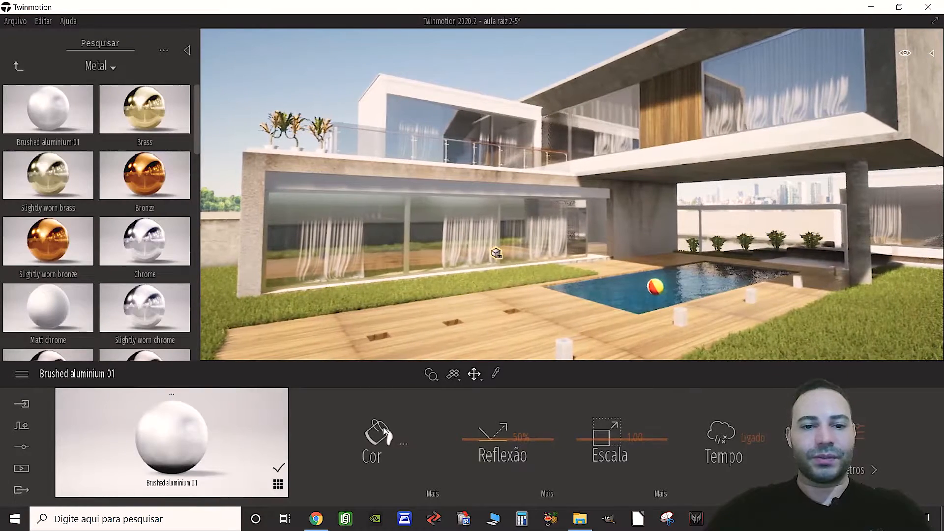
left_click(397, 445)
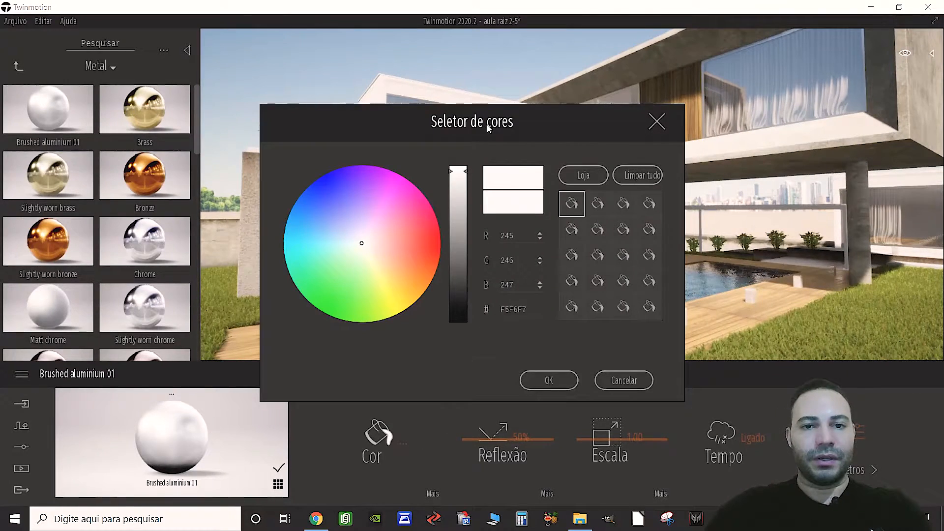
left_click_drag(473, 127, 97, 81)
left_click(85, 186)
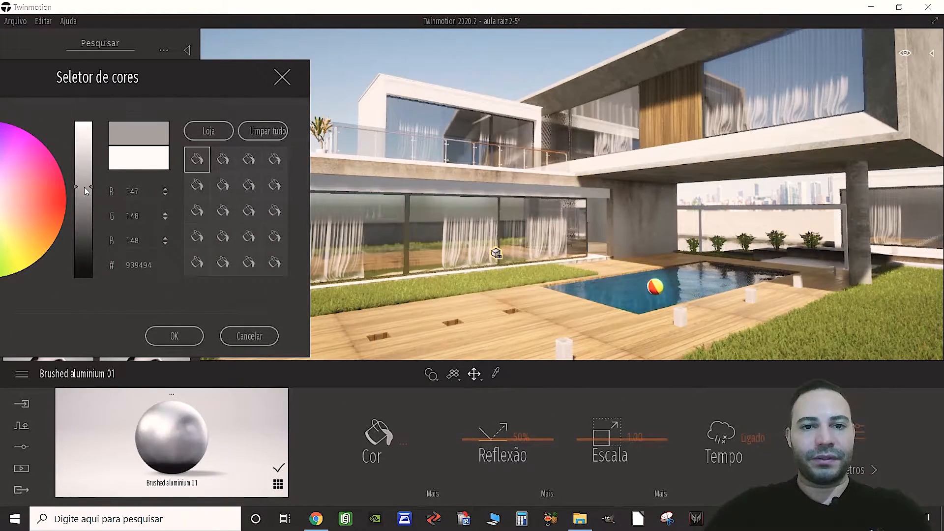
left_click(82, 201)
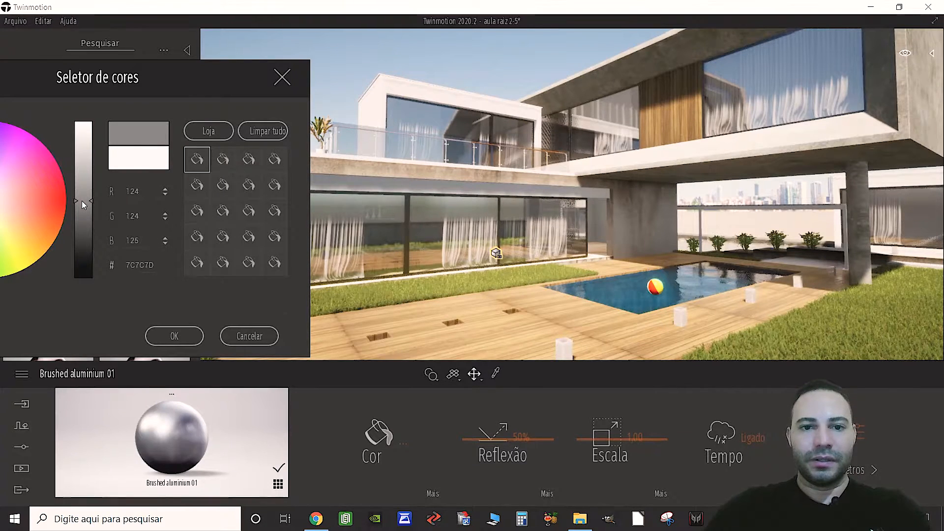
left_click(84, 211)
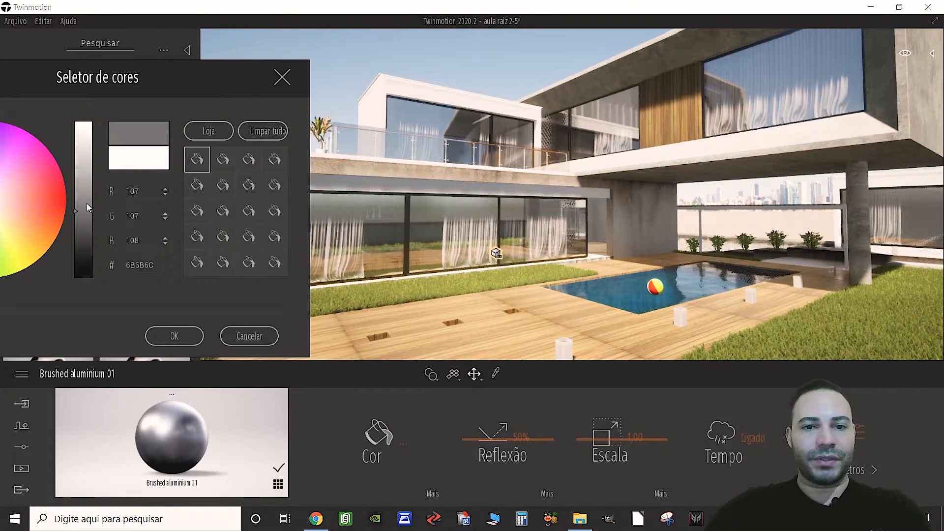
left_click(87, 203)
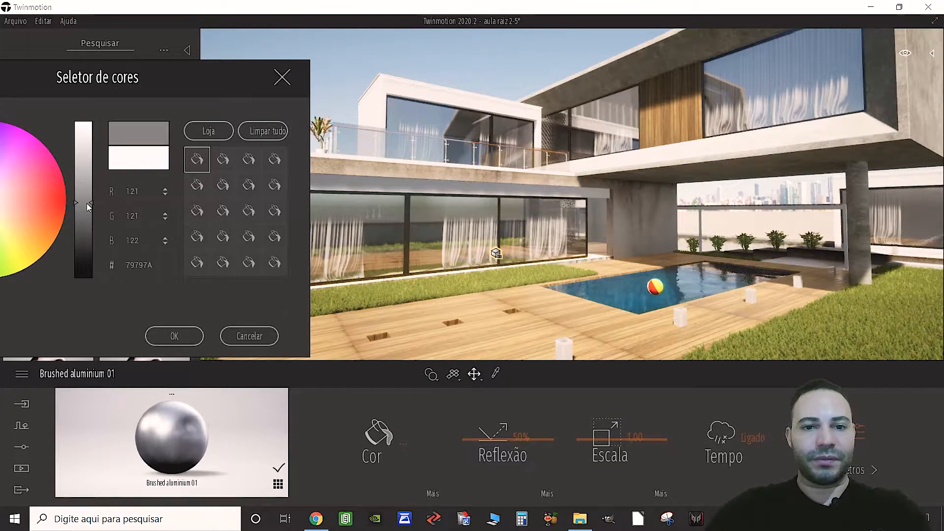
left_click(196, 338)
Check the recoloured window frames up close and from across the garden, and save the project.
key("w")
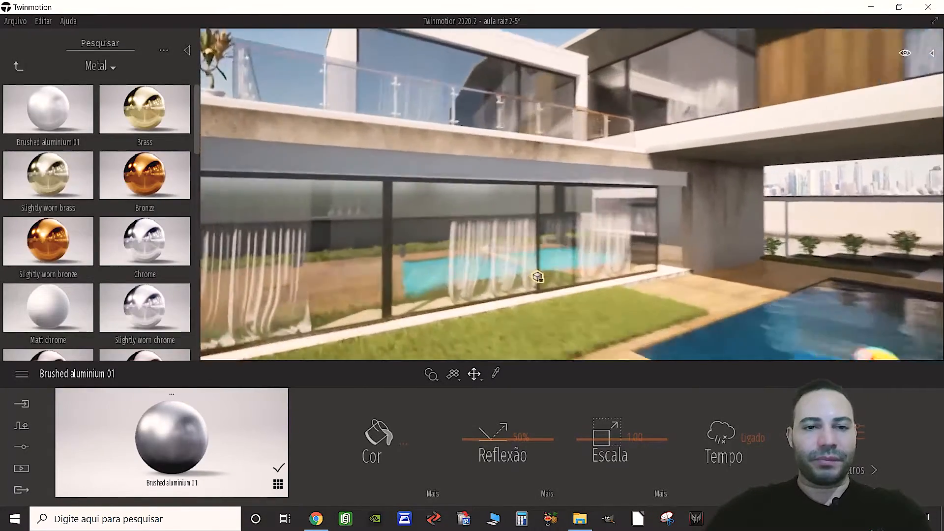
key("a")
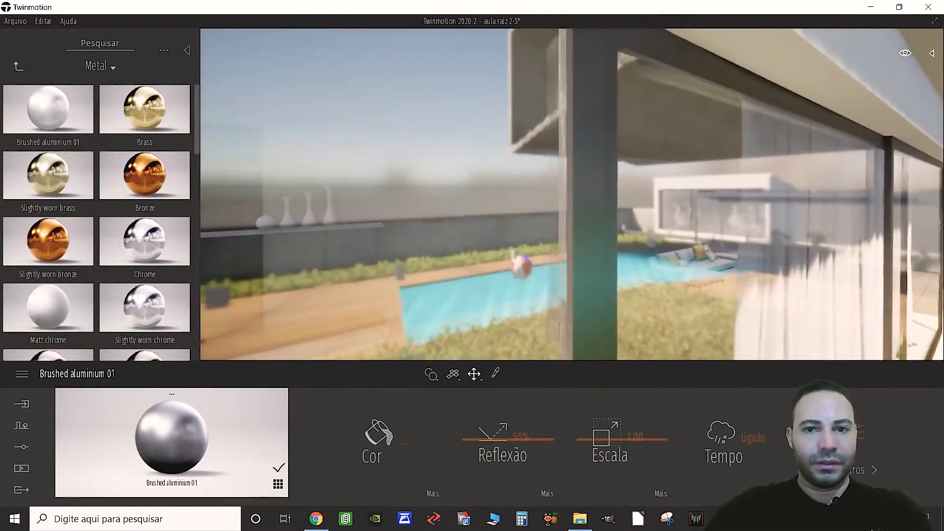
key("d")
key("a")
key("s")
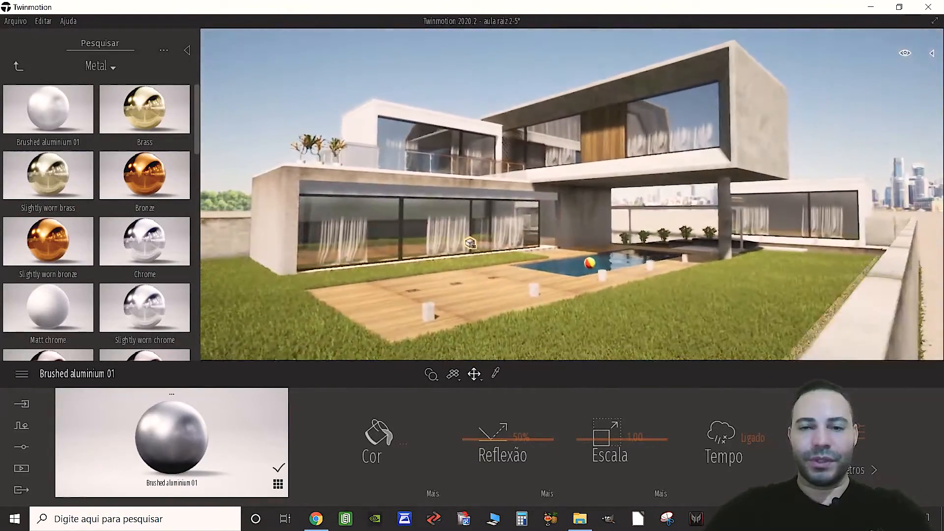
key("w")
left_click(18, 21)
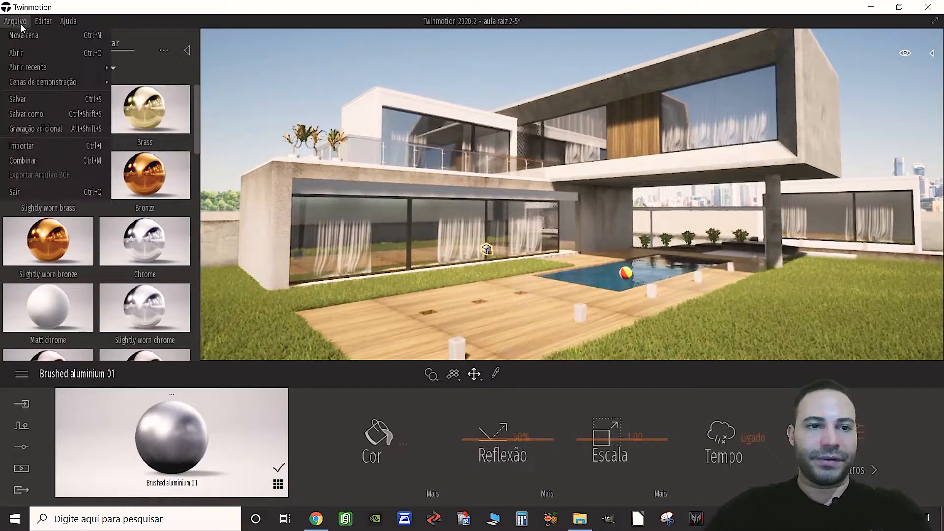
left_click(52, 101)
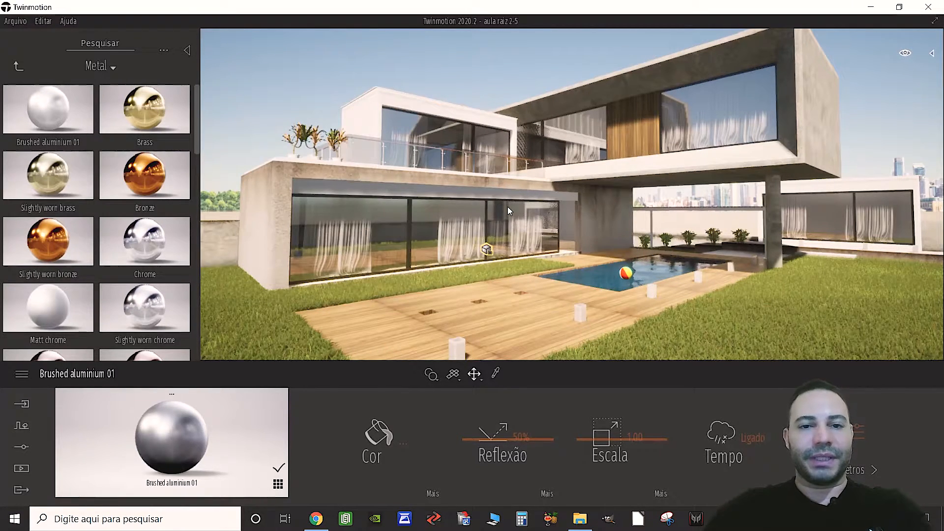
Examine the upper terrace up close, including its glass railing, windows and floor.
key("w")
key("e")
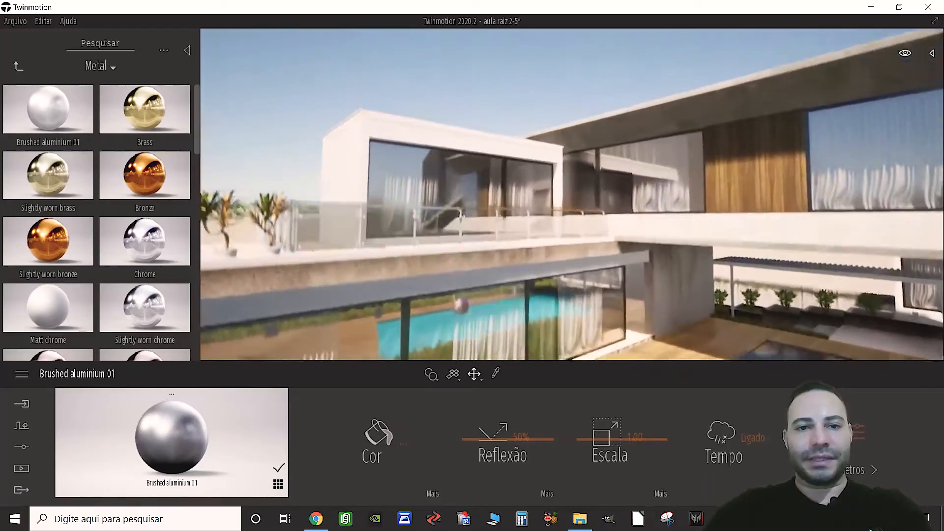
key("w")
key("q")
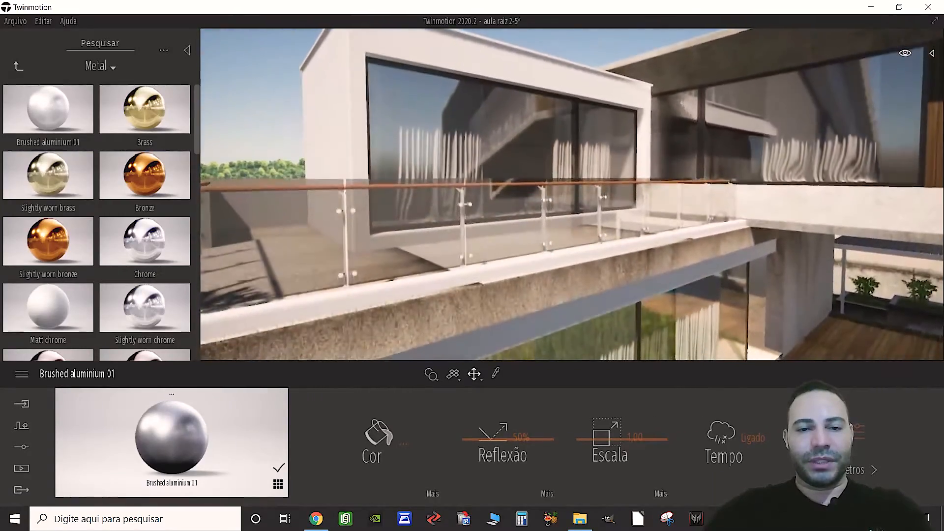
key("s")
key("w")
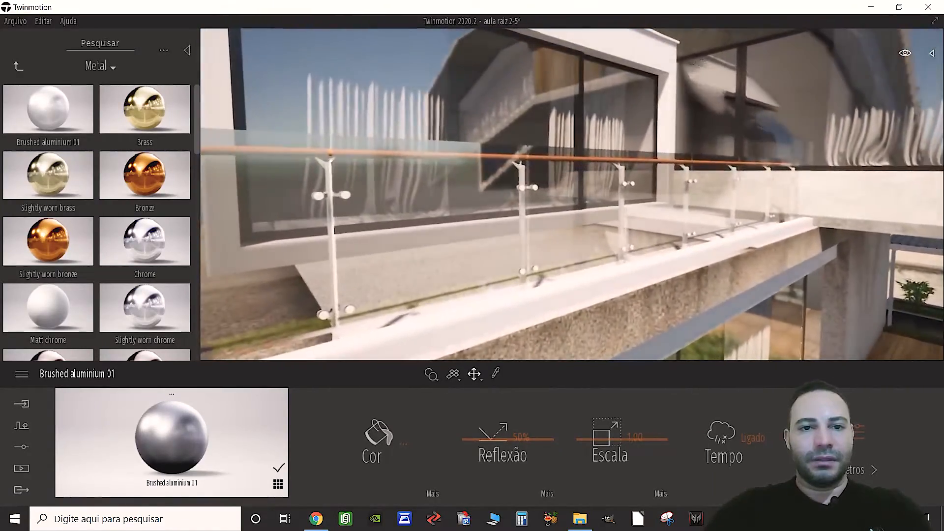
key("w")
right_click_drag(482, 192, 585, 202)
key("a")
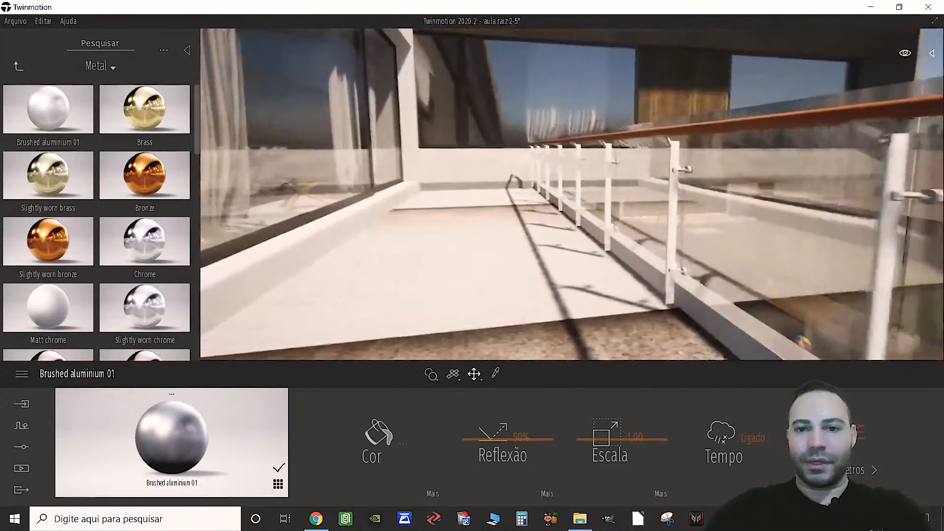
right_click_drag(495, 192, 556, 191)
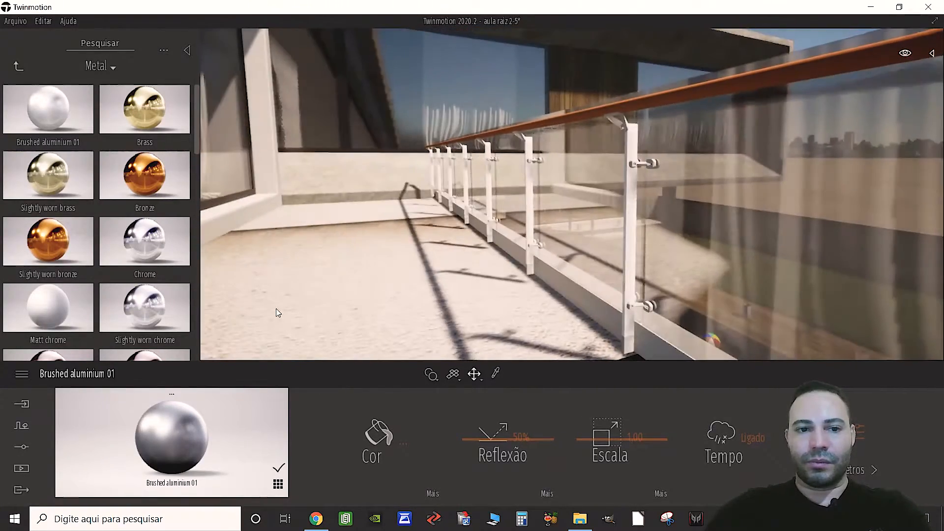
Apply the Chrome material to the vertical posts of the upper terrace's glass railing.
mouse_move(159, 316)
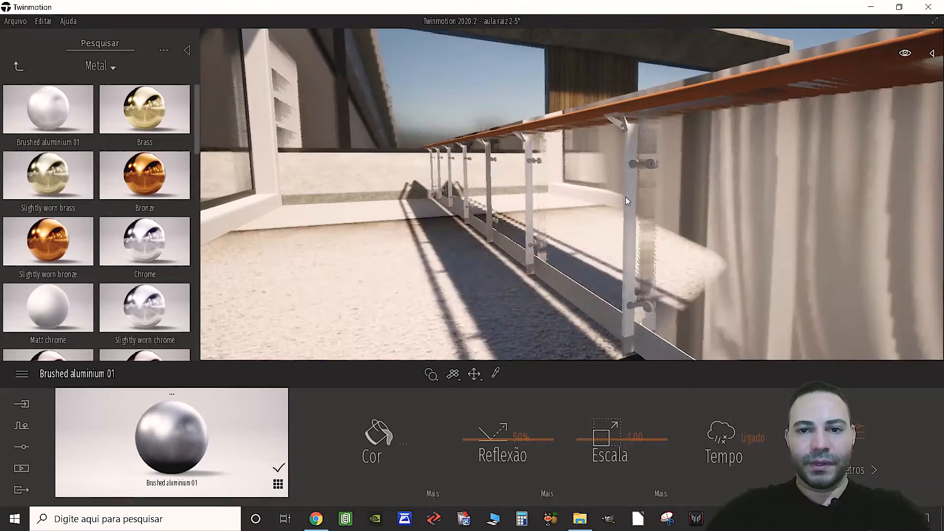
left_click(631, 193)
right_click_drag(631, 193, 690, 185)
key("s")
key("w")
key("d")
right_click_drag(541, 197, 498, 223)
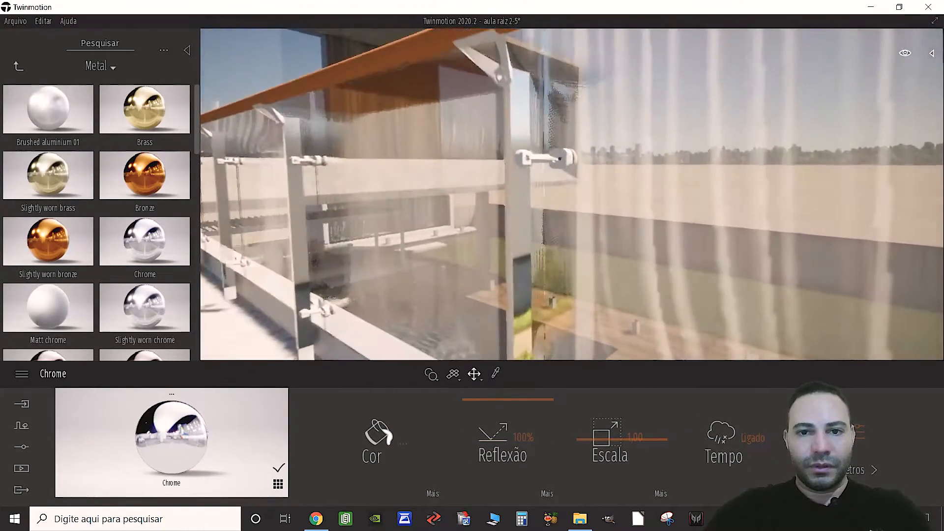
Apply Chrome to the glass clamps and the remaining metal fittings on the terrace railing posts.
left_click_drag(180, 443, 545, 134)
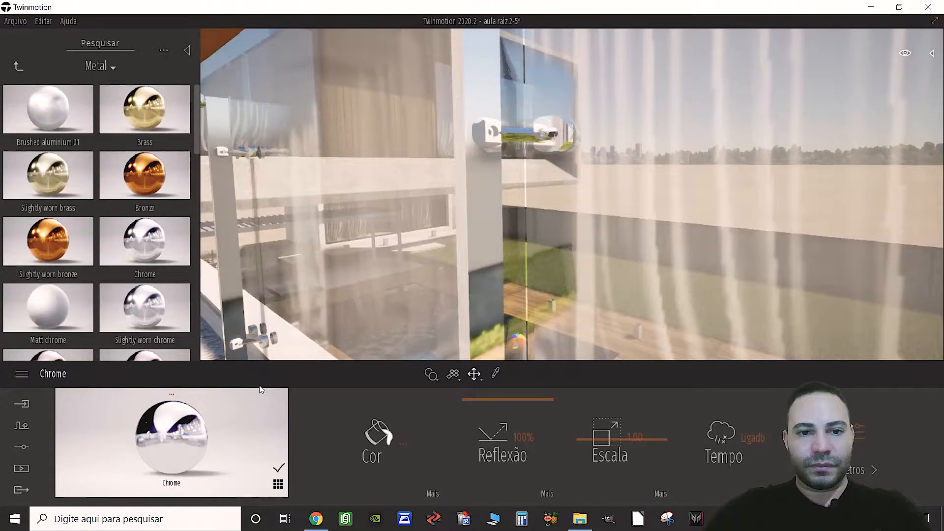
left_click_drag(175, 434, 488, 137)
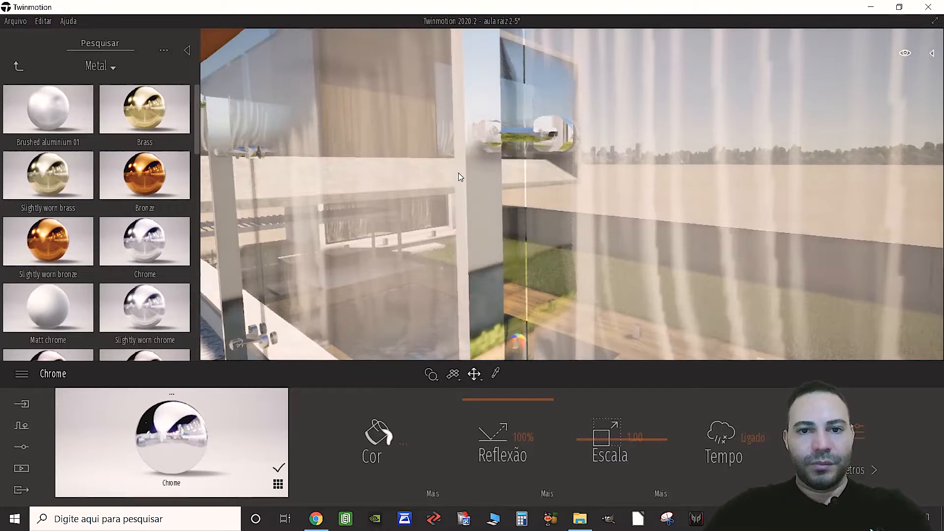
scroll(460, 173, "down", 5)
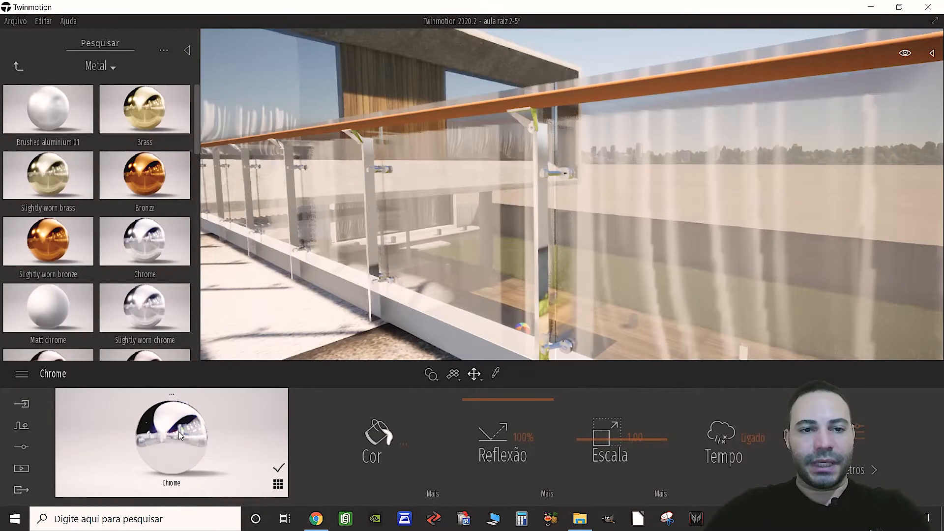
mouse_move(151, 255)
left_click_drag(141, 247, 544, 158)
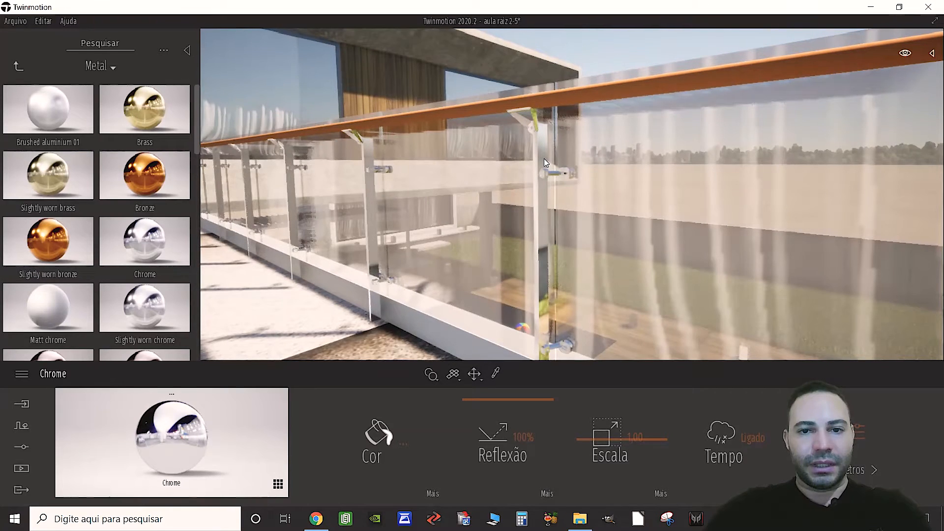
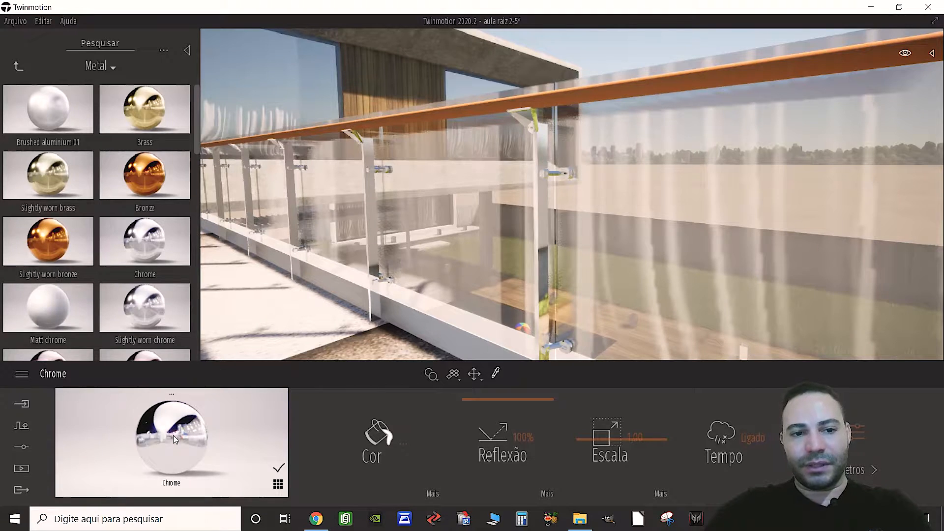
key("Escape")
scroll(525, 263, "up", 3)
scroll(523, 264, "down", 3)
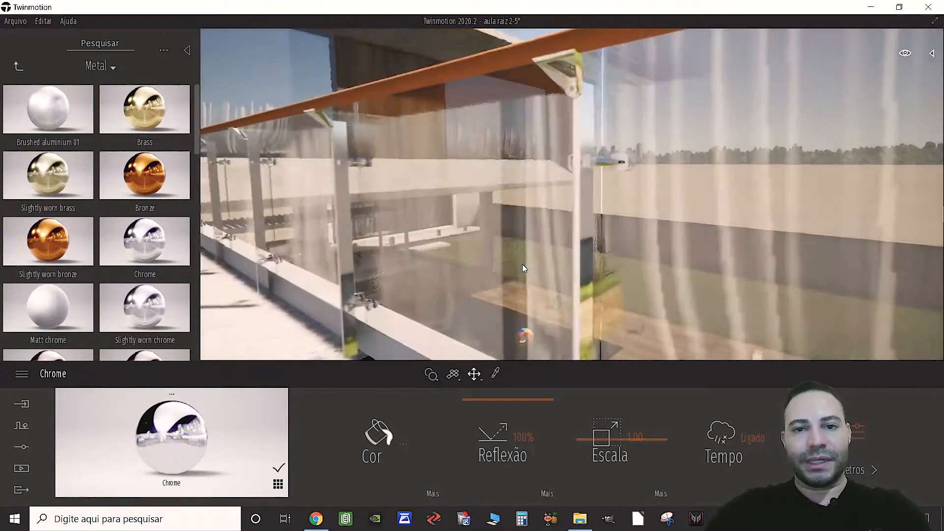
left_click_drag(206, 416, 605, 164)
Replace the orange material of the terrace railing's handrail with Chrome.
scroll(500, 218, "down", 4)
scroll(488, 260, "down", 3)
scroll(488, 260, "up", 5)
scroll(504, 258, "down", 1)
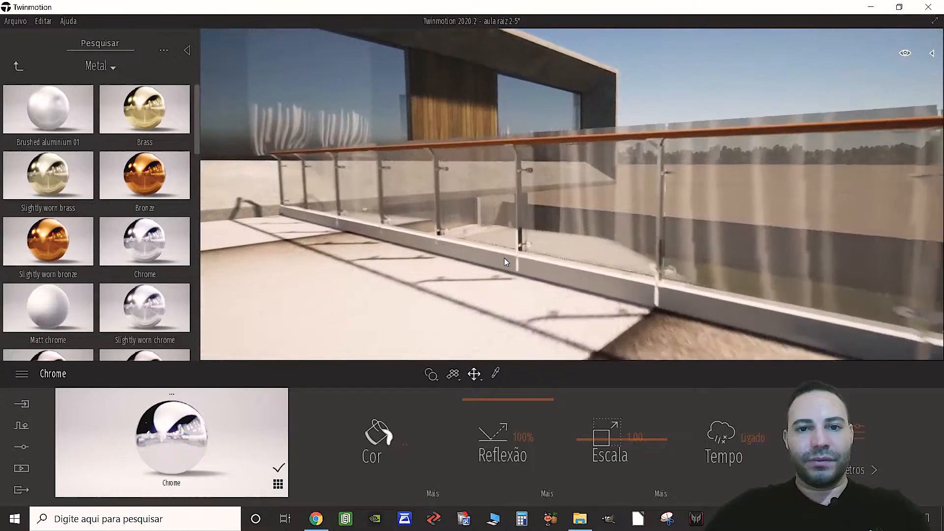
scroll(504, 258, "up", 2)
middle_click_drag(505, 258, 496, 334)
left_click_drag(178, 431, 530, 164)
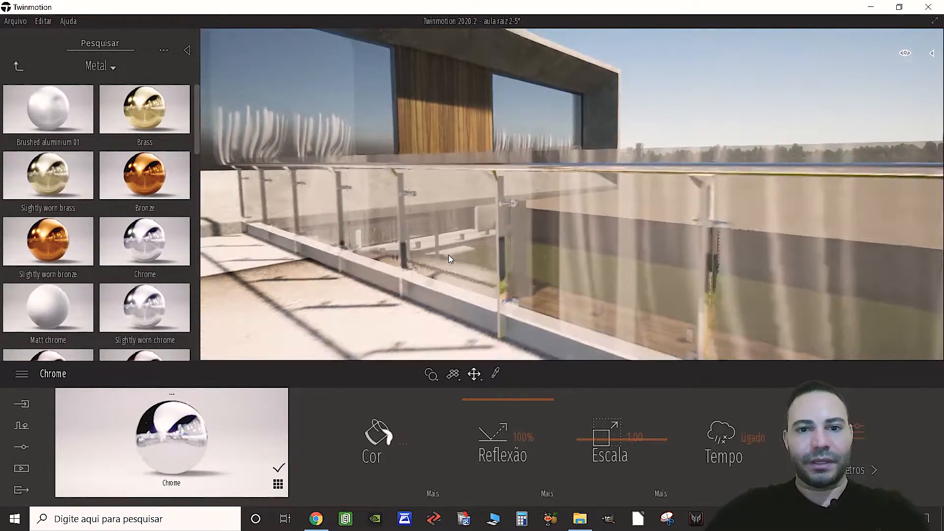
scroll(448, 255, "down", 1)
middle_click_drag(448, 255, 449, 292)
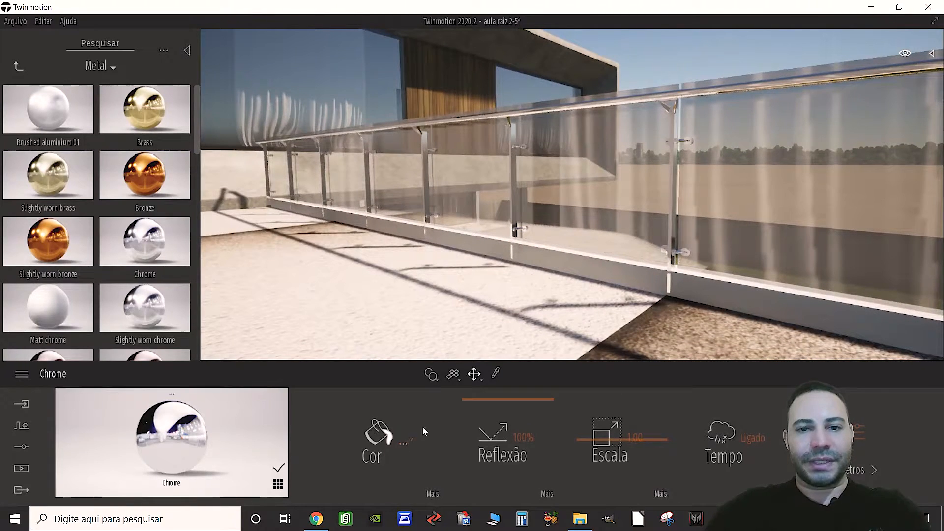
Darken the railing's Chrome material to a light grey, colour CDCDCD.
left_click(417, 432)
left_click_drag(529, 132, 270, 123)
left_click_drag(251, 177, 250, 188)
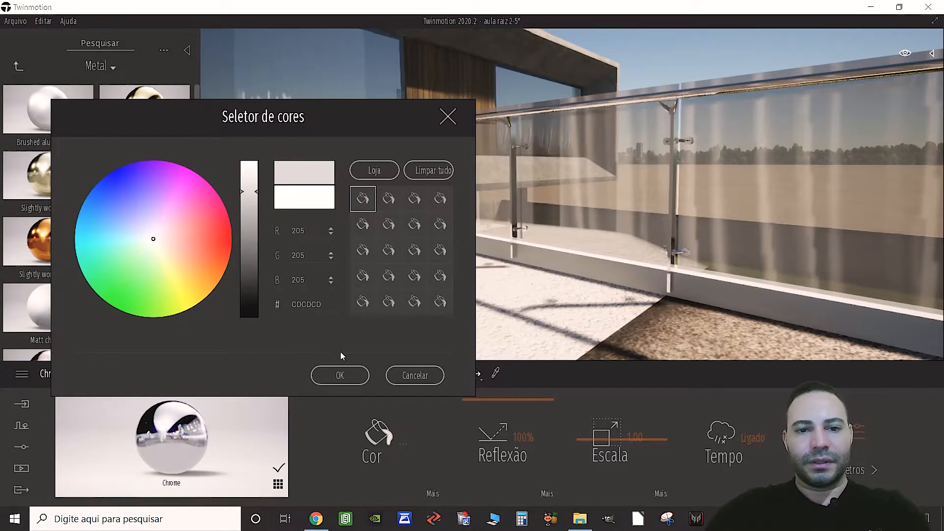
left_click(340, 375)
Examine the house from the garden and pool side, checking the chrome railing, windows and façade together.
right_click_drag(429, 248, 290, 250)
key("w")
key("w")
key("s")
key("s")
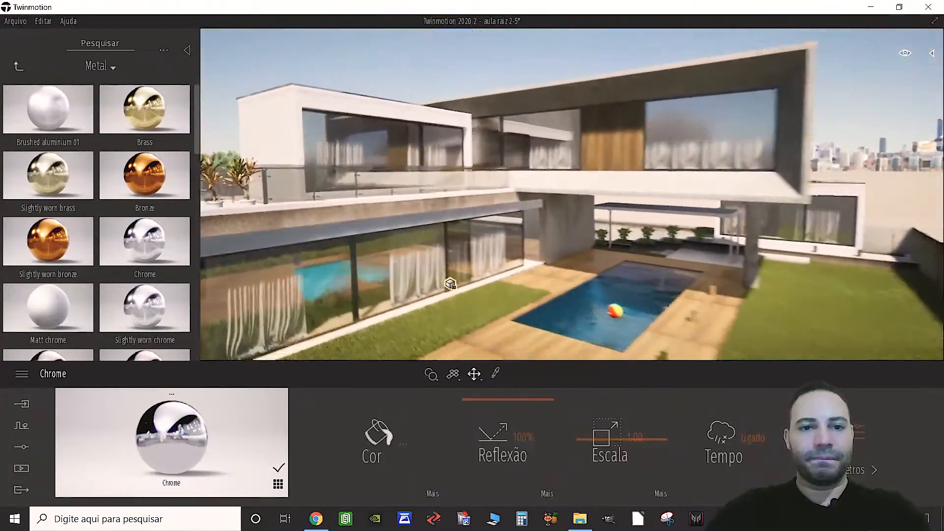
key("q")
key("w")
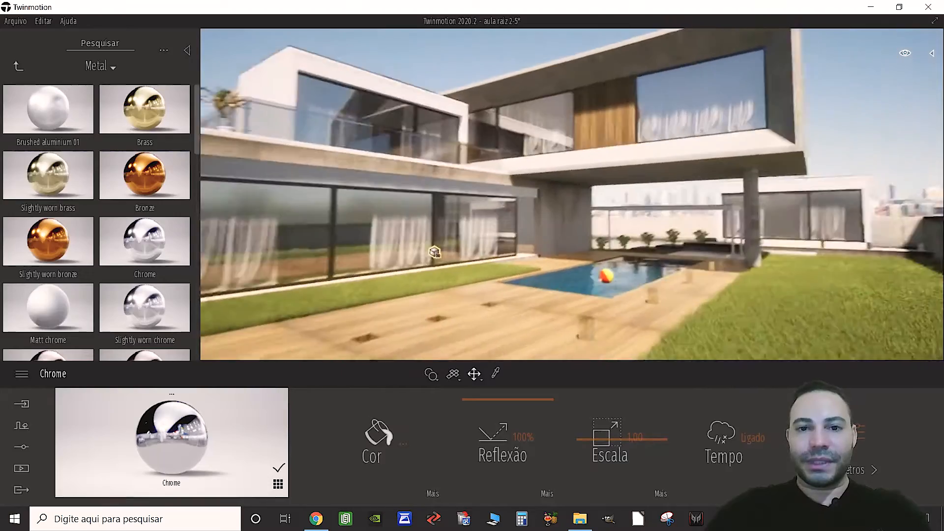
key("w")
right_click_drag(413, 260, 428, 271)
key("s")
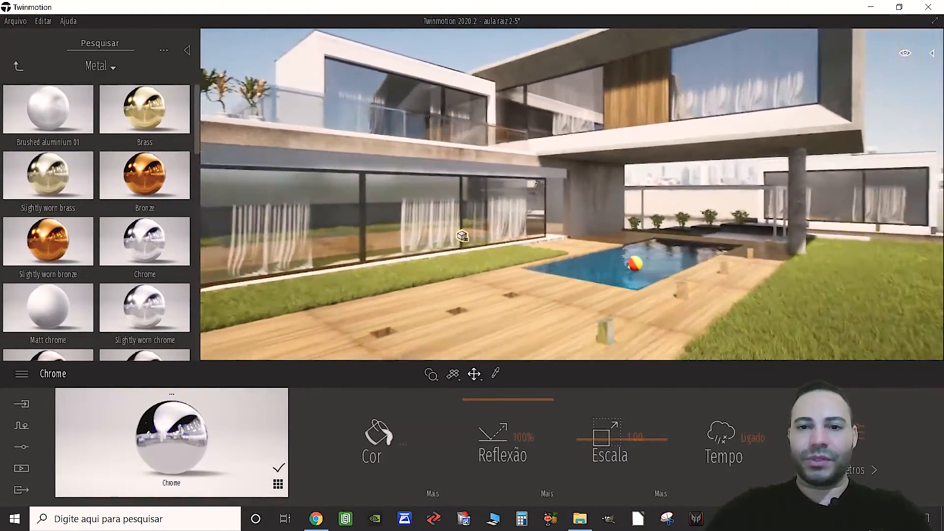
key("d")
right_click_drag(449, 199, 704, 199)
key("a")
right_click_drag(577, 203, 329, 161)
right_click_drag(680, 137, 771, 138)
right_click_drag(583, 245, 523, 249)
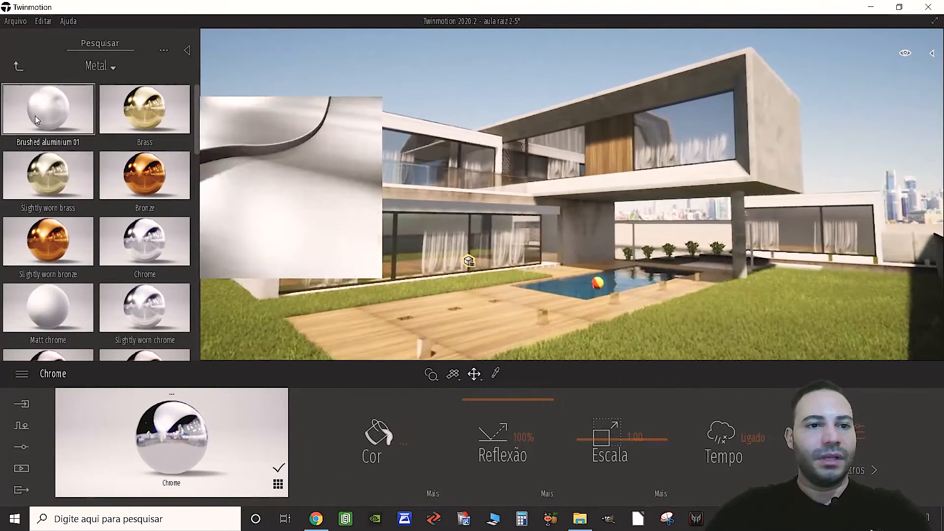
Open the Concrete materials in the library and frame the end wall of the cantilevered upper volume.
left_click(14, 66)
left_click(15, 67)
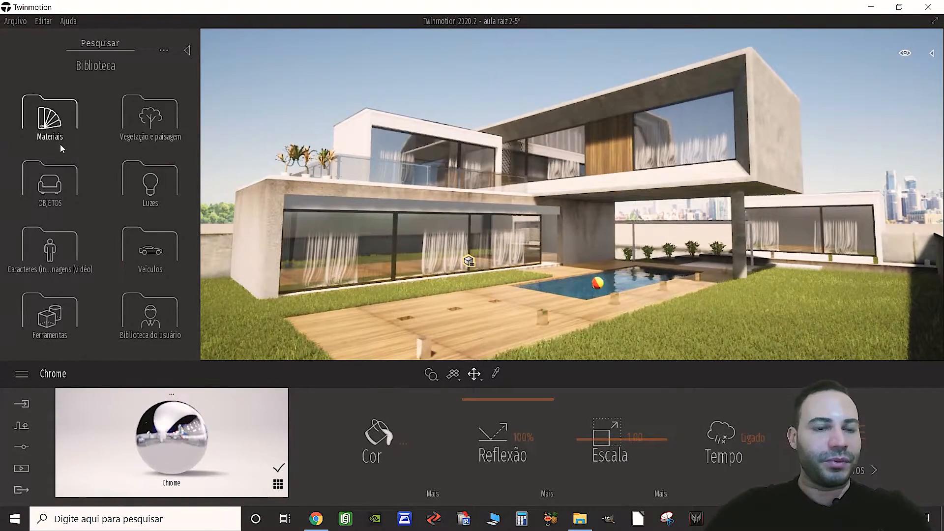
left_click(40, 125)
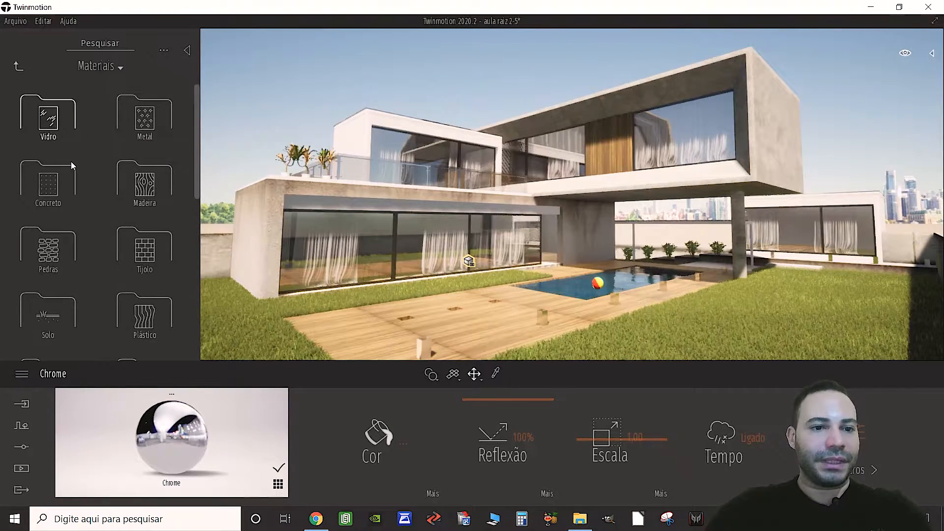
scroll(73, 208, "down", 1)
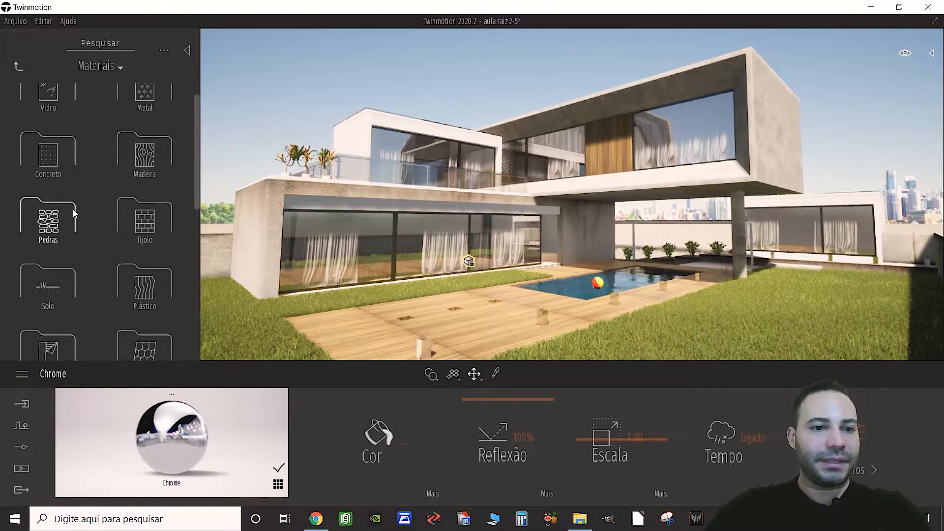
left_click(49, 162)
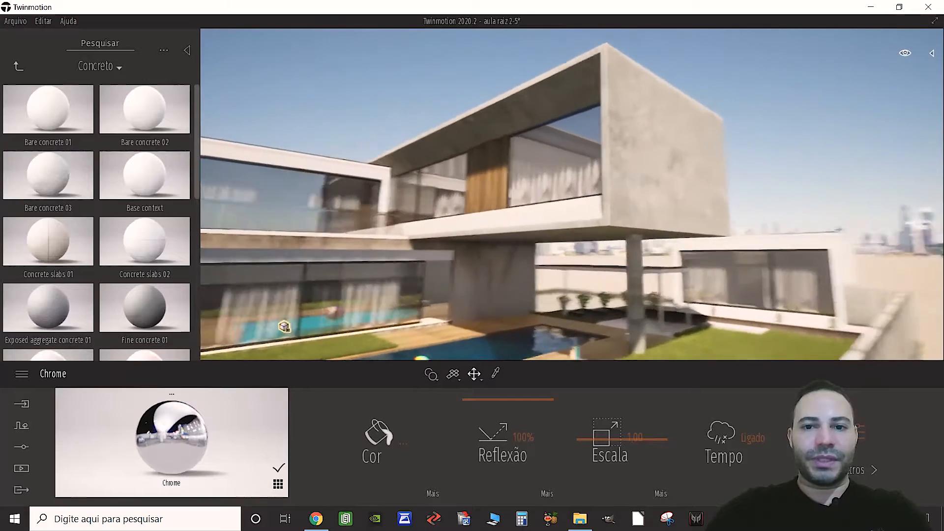
right_click_drag(590, 172, 611, 186)
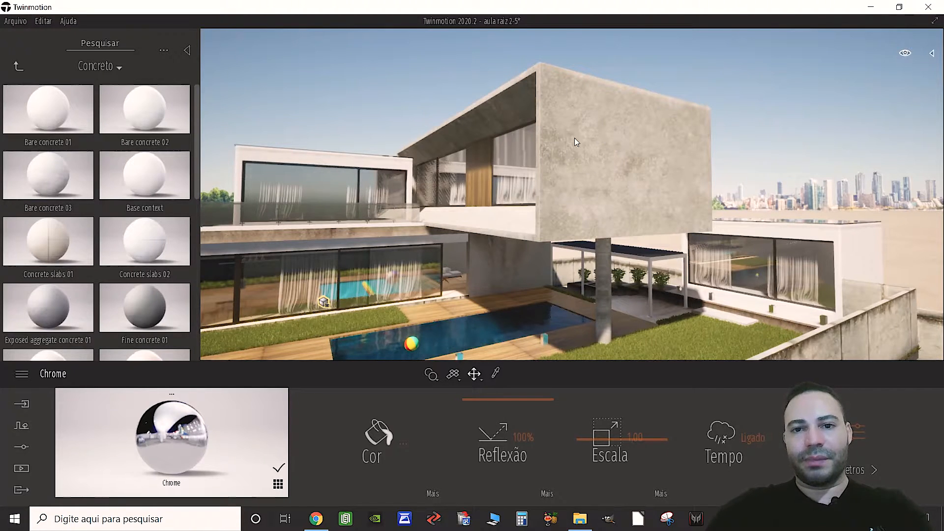
right_click_drag(618, 116, 631, 123)
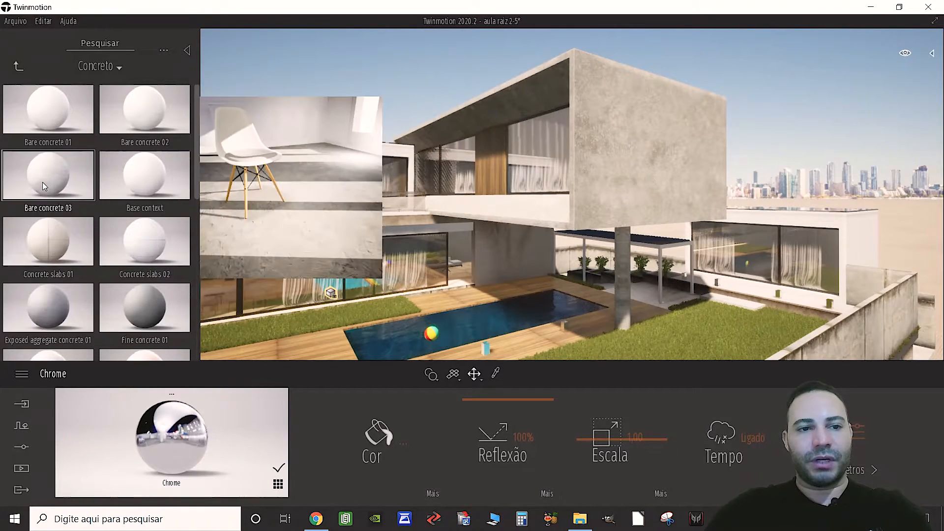
Try Bare concrete 03 on the cantilevered volume's end wall, inspect its texture, and undo the application.
left_click(609, 161)
key("w")
right_click_drag(608, 161, 590, 156)
scroll(618, 161, "up", 10)
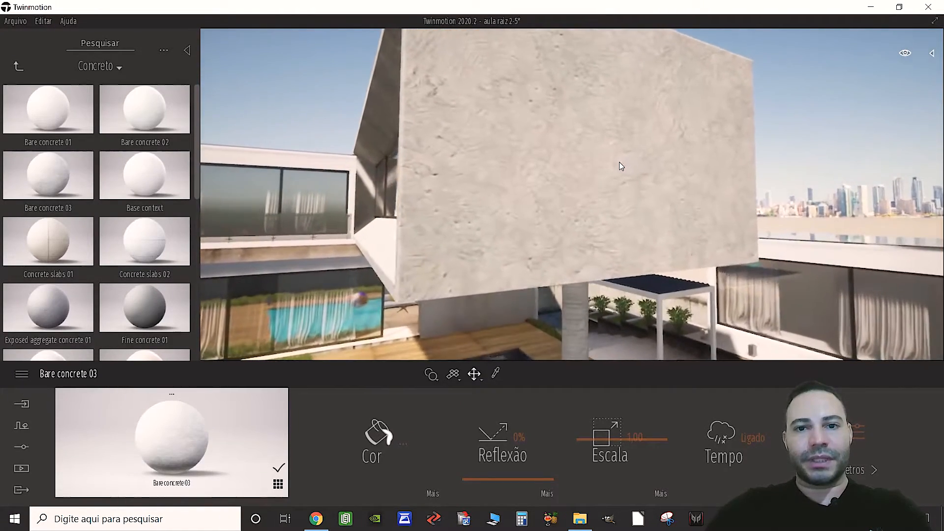
key("s")
right_click_drag(567, 202, 586, 198)
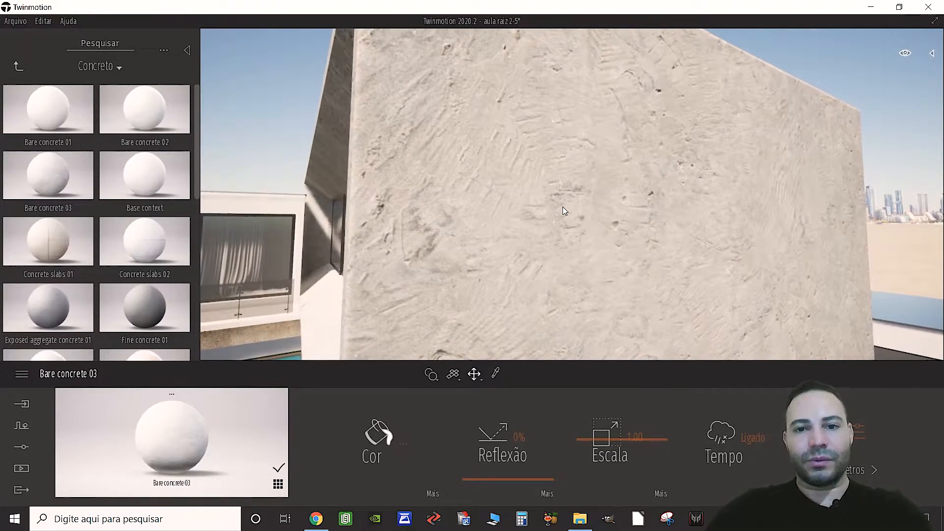
key("ctrl+z")
key("s")
right_click_drag(584, 231, 600, 238)
key("w")
Apply Bare concrete 03 to the concrete of the cantilevered upper volume and inspect its surface up close.
mouse_move(86, 223)
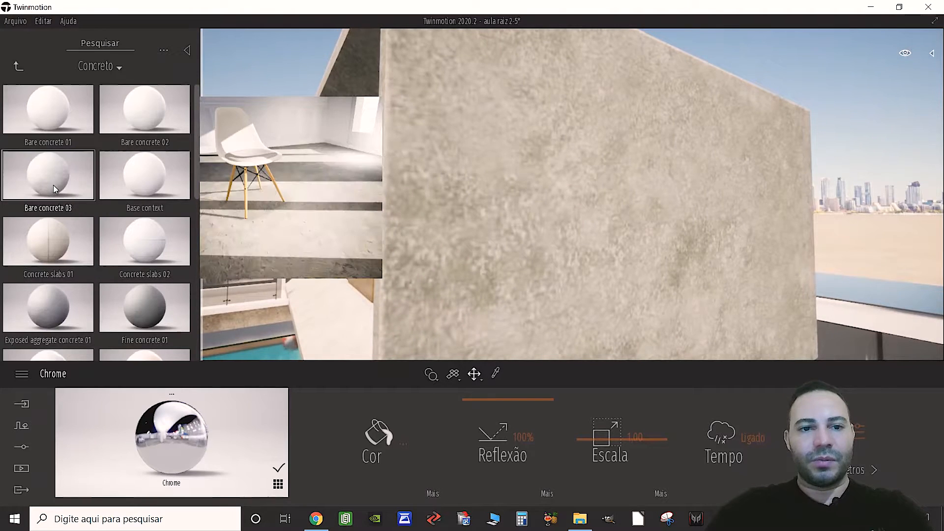
left_click_drag(53, 185, 510, 206)
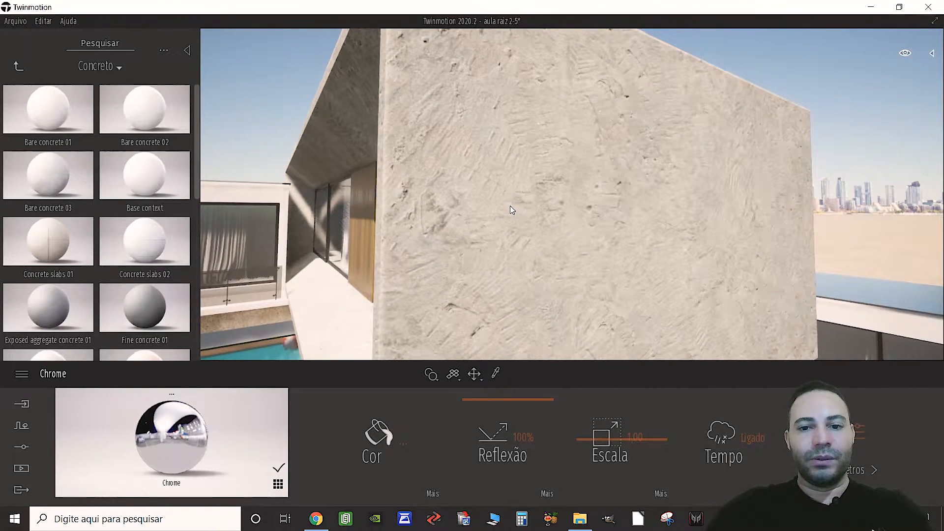
key("s")
right_click_drag(586, 143, 590, 145)
key("w")
key("w")
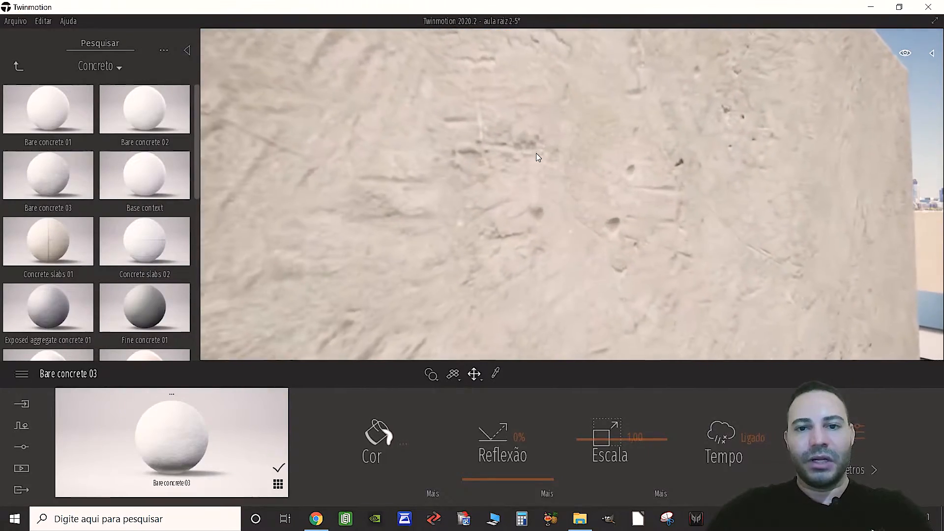
key("s")
mouse_move(526, 215)
middle_mouse_down("shift")
mouse_move(649, 225)
mouse_move(526, 217)
middle_mouse_up("shift")
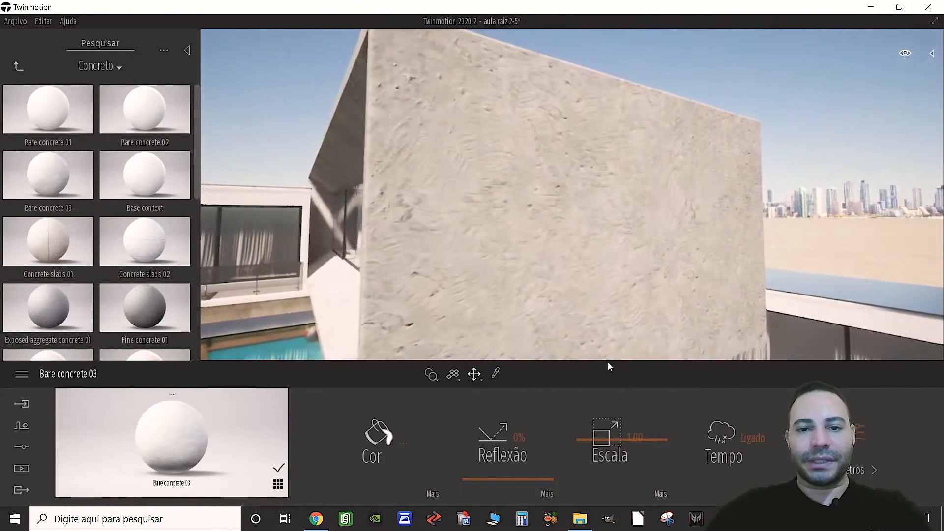
Try a larger texture scale on Bare concrete 03, then reset the scale to 1.00.
left_click_drag(610, 433, 617, 438)
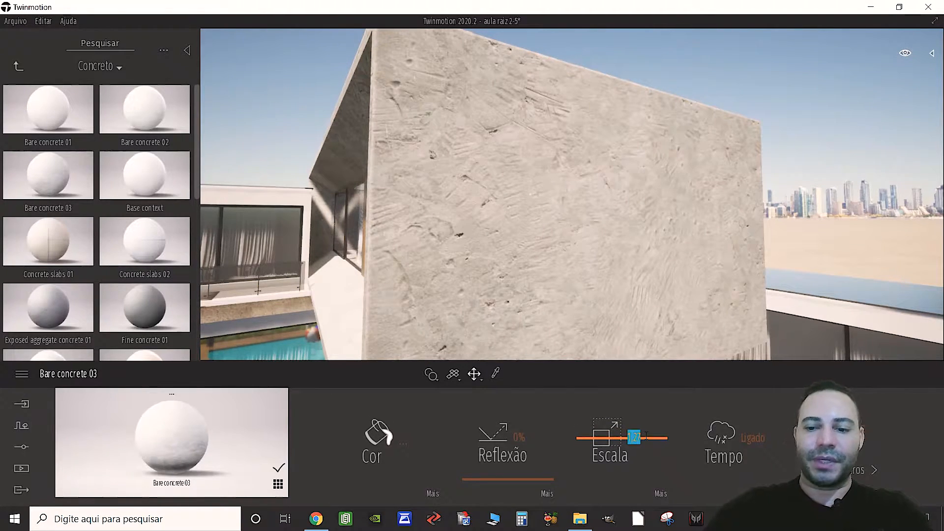
key("Return")
mouse_move(569, 281)
right_mouse_down()
mouse_move(556, 282)
mouse_move(615, 282)
mouse_move(638, 269)
mouse_move(600, 263)
mouse_move(562, 287)
right_mouse_up()
key("s")
key("q")
key("w")
key("d")
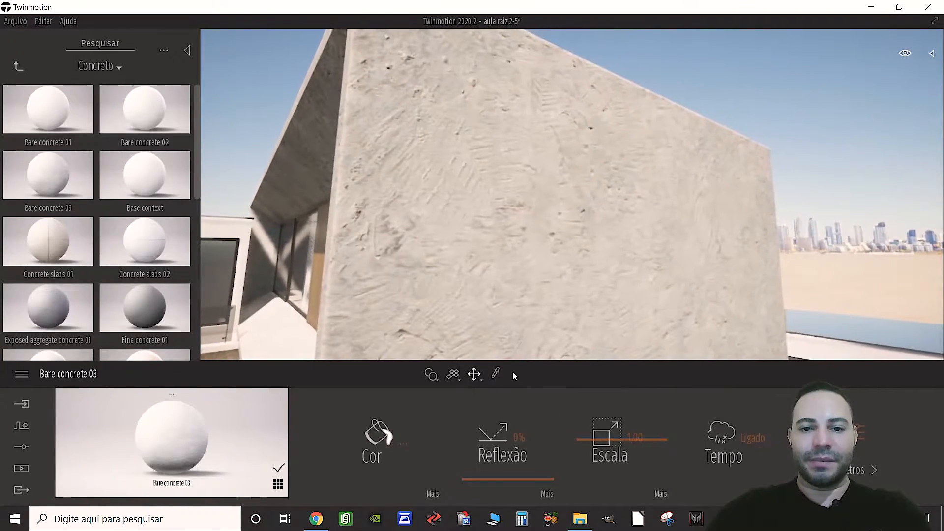
Set the reflection of Bare concrete 03 to 52% and inspect the underside of the upper volume's roof overhang.
left_click(533, 263)
right_click_drag(534, 263, 545, 259)
key("a")
key("d")
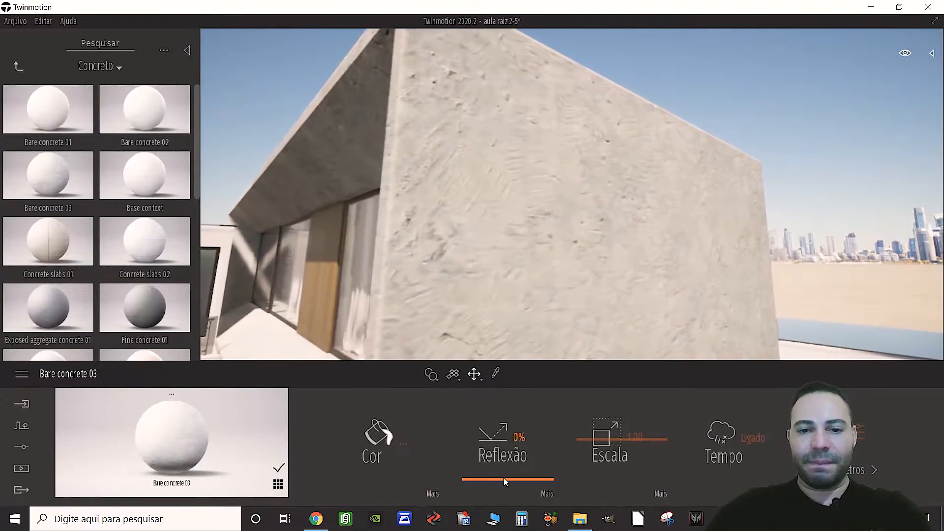
left_click_drag(503, 477, 516, 430)
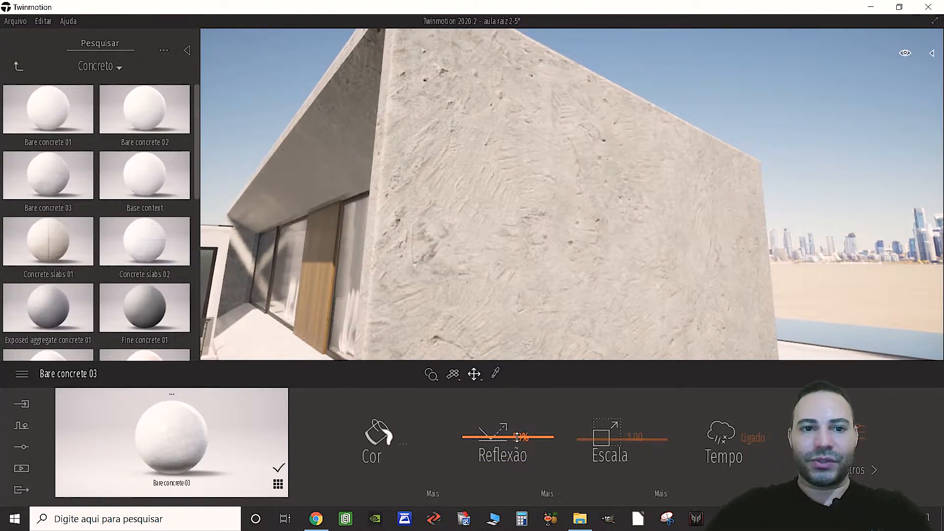
key("a")
right_click_drag(414, 222, 339, 222)
key("w")
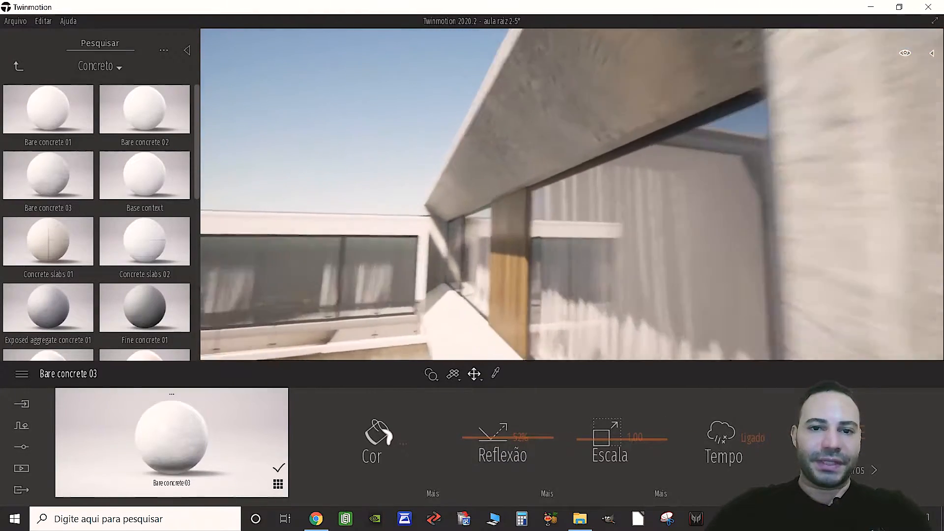
key("w")
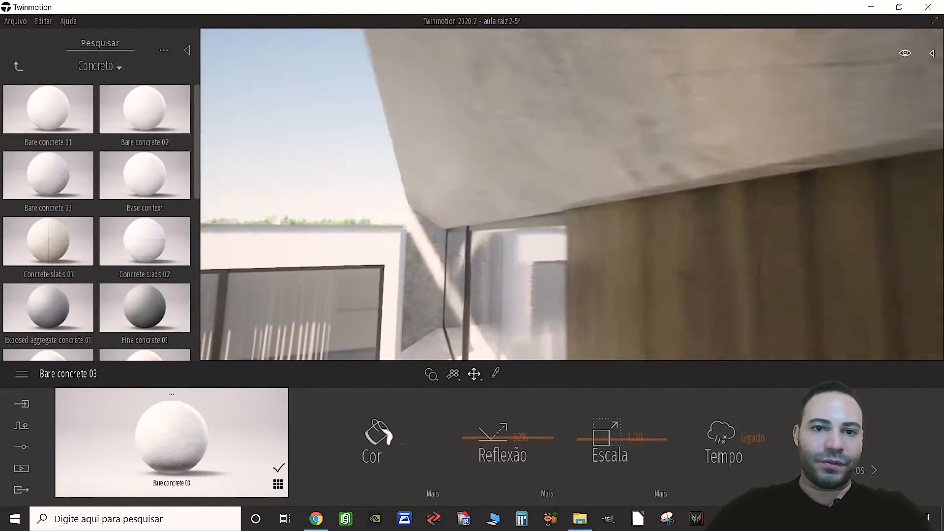
key("s")
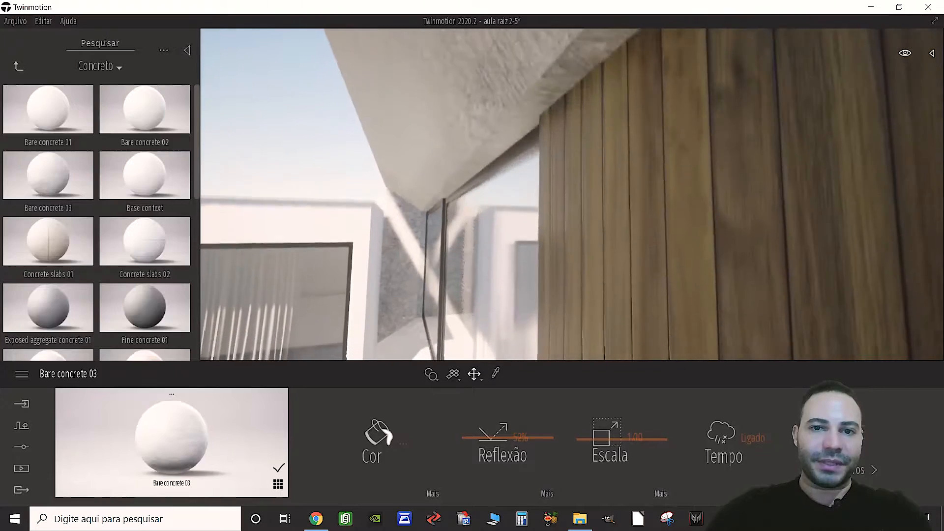
Set the reflection of Bare concrete 03 to 30% and review the cantilevered upper volume from outside.
key("s")
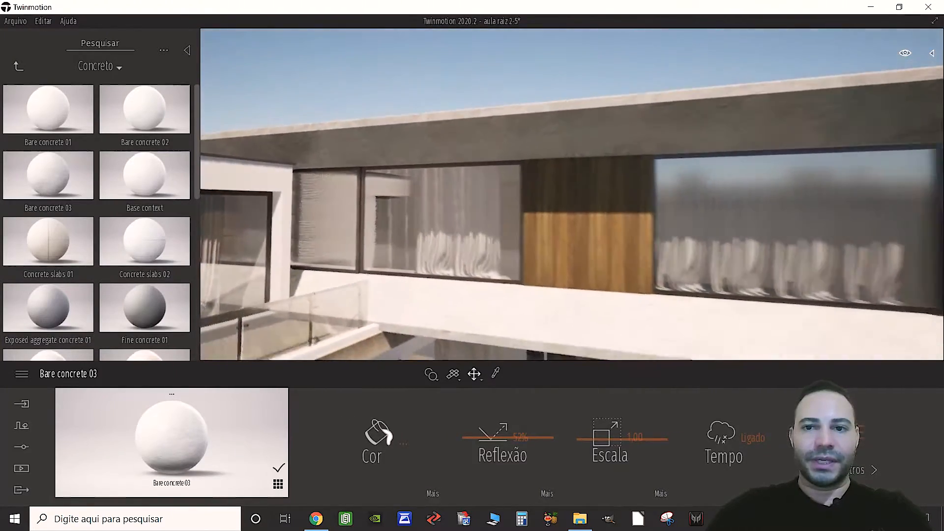
key("w")
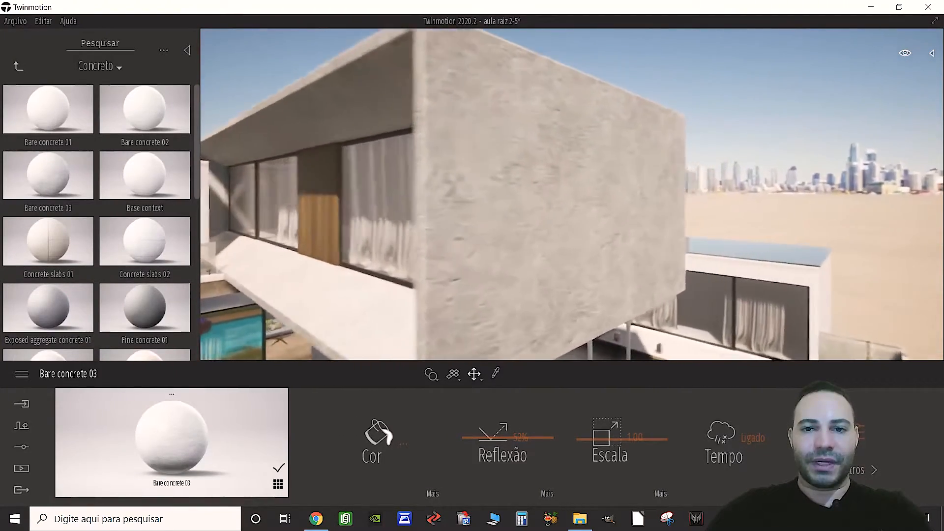
key("s")
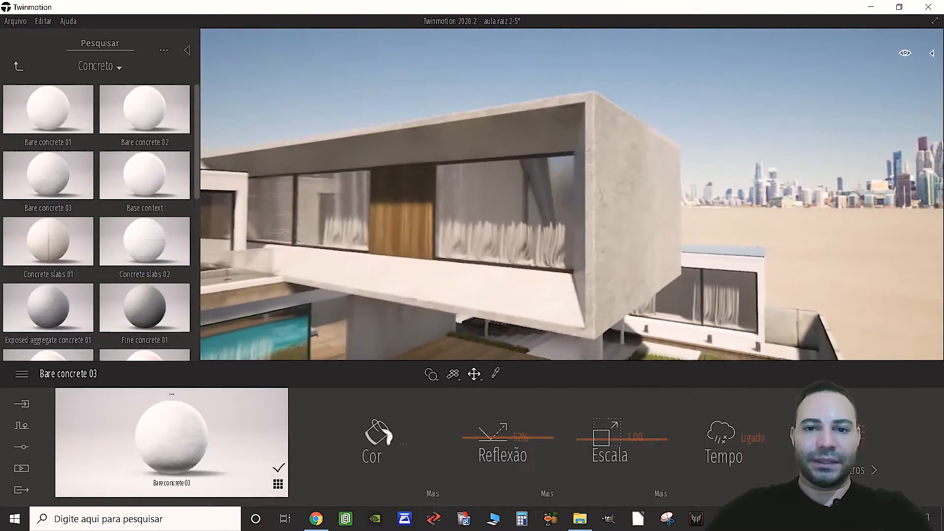
key("w")
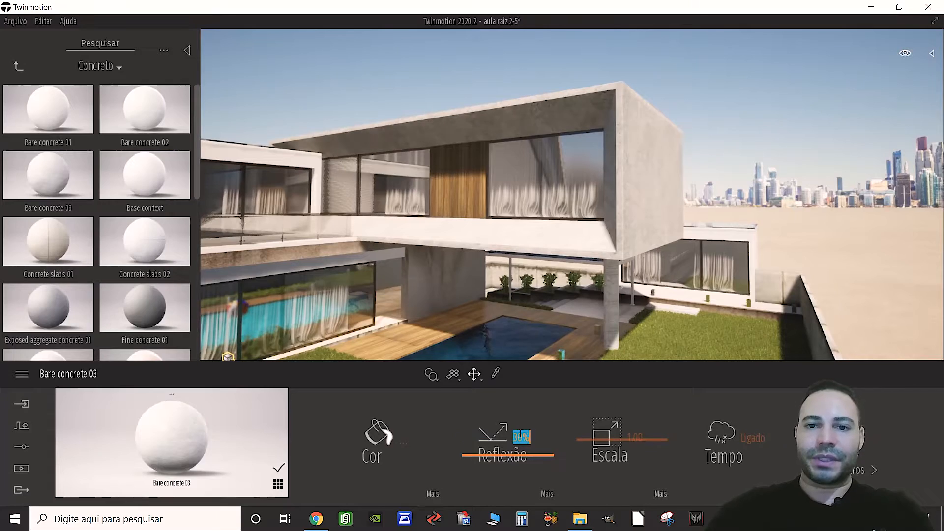
key("w")
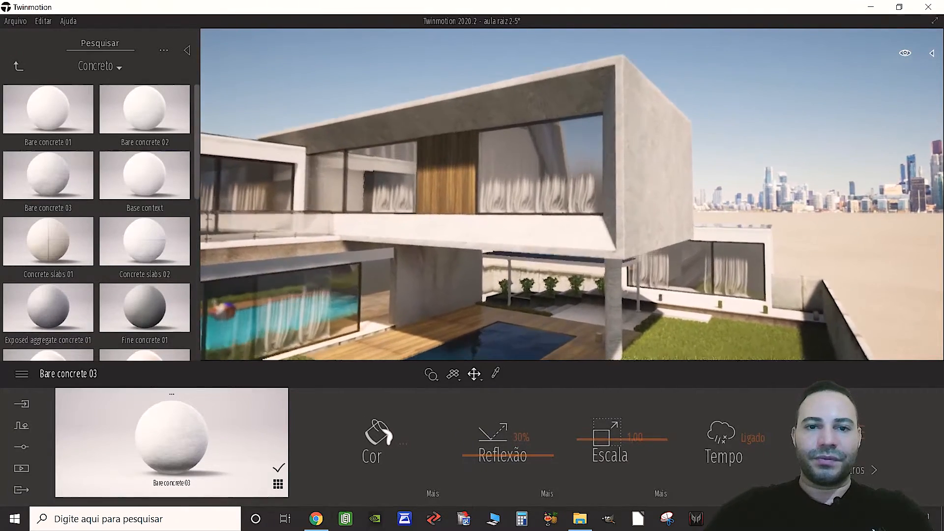
Examine the Bare concrete 03 texture on the upper volume's end wall, its underside and the round supporting pillar.
key("s")
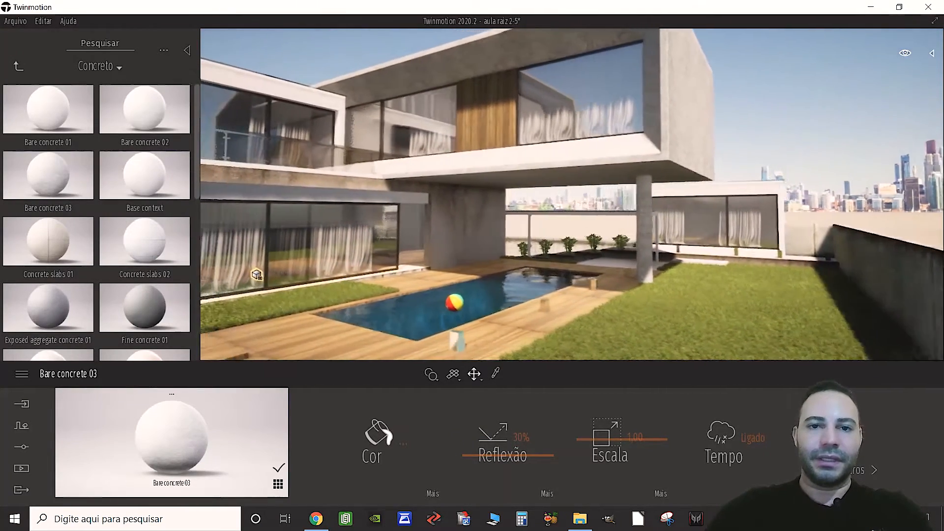
key("w")
key("d")
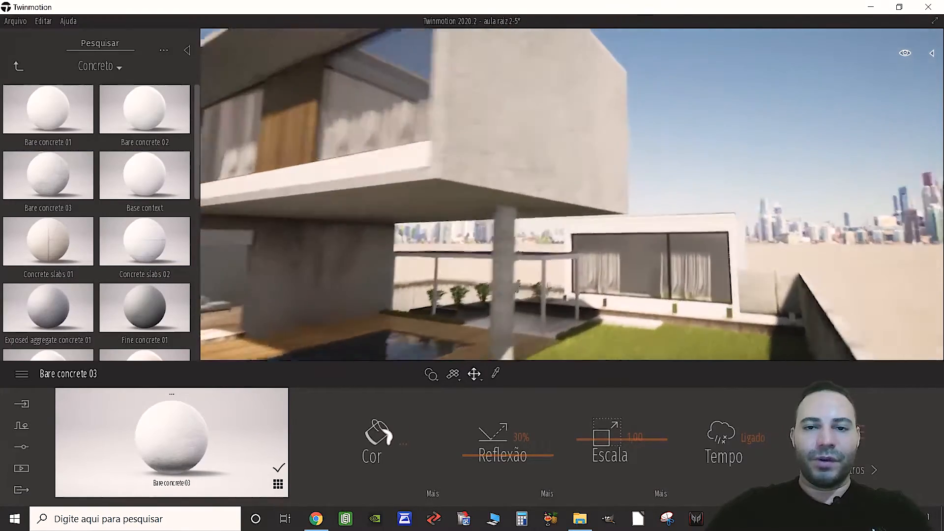
key("w")
key("d")
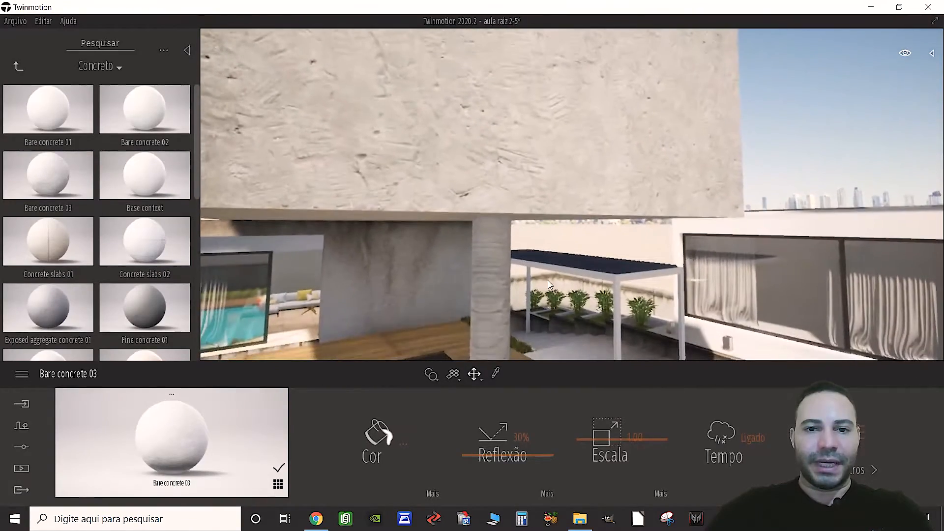
right_click_drag(536, 149, 533, 117)
key("w")
key("q")
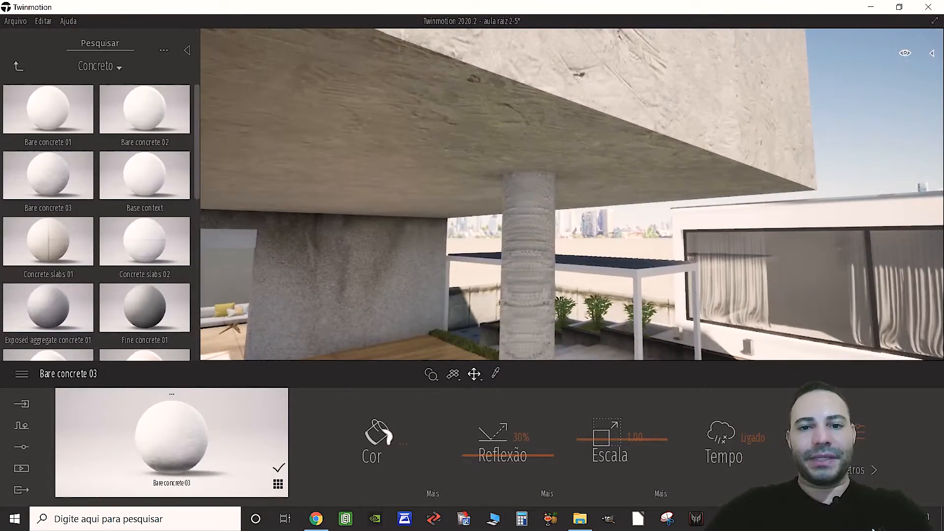
key("w")
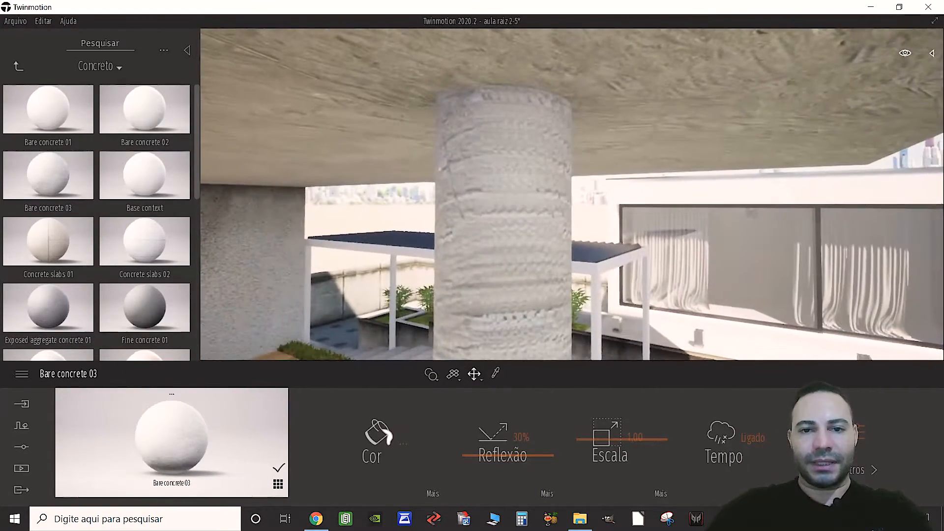
key("s")
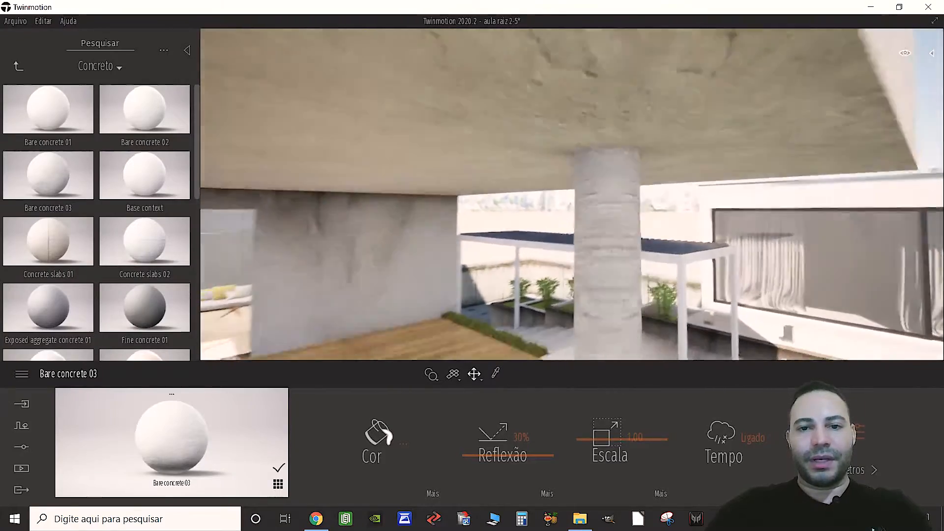
key("w")
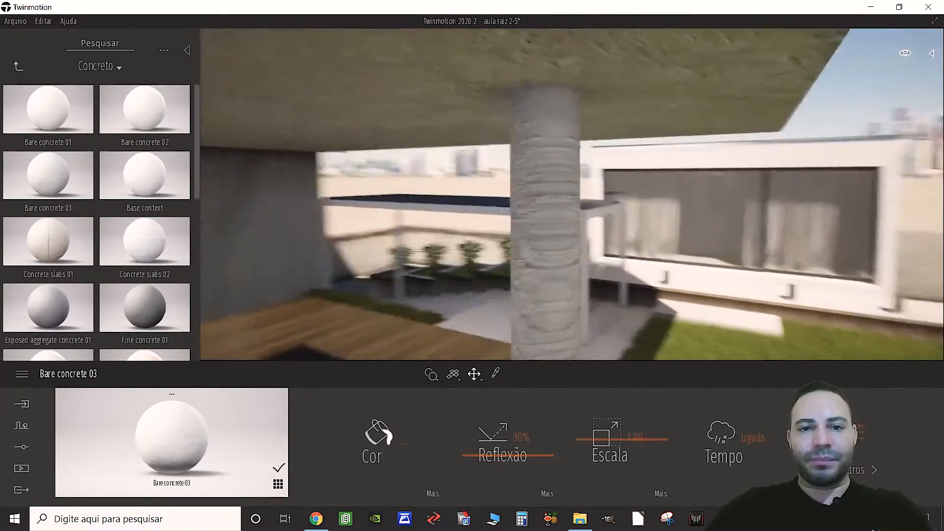
key("d")
right_click_drag(590, 84, 553, 79)
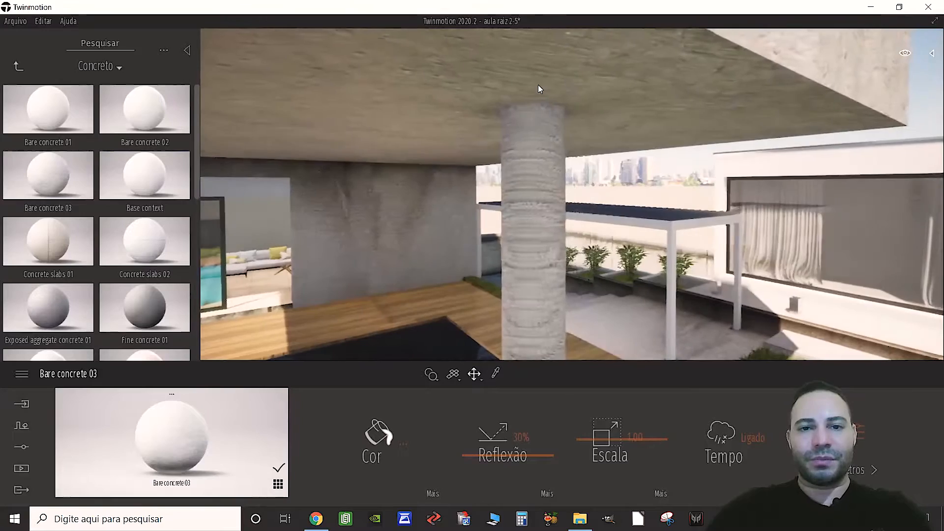
key("s")
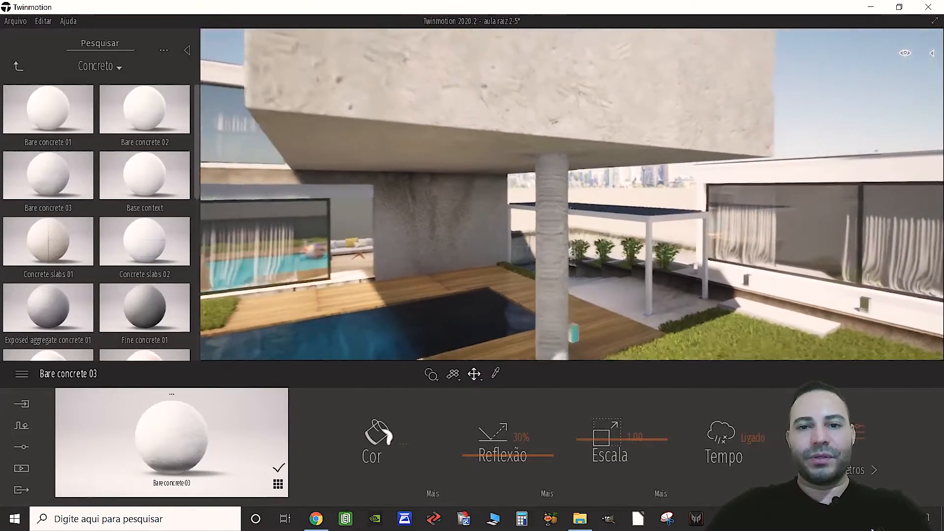
key("e")
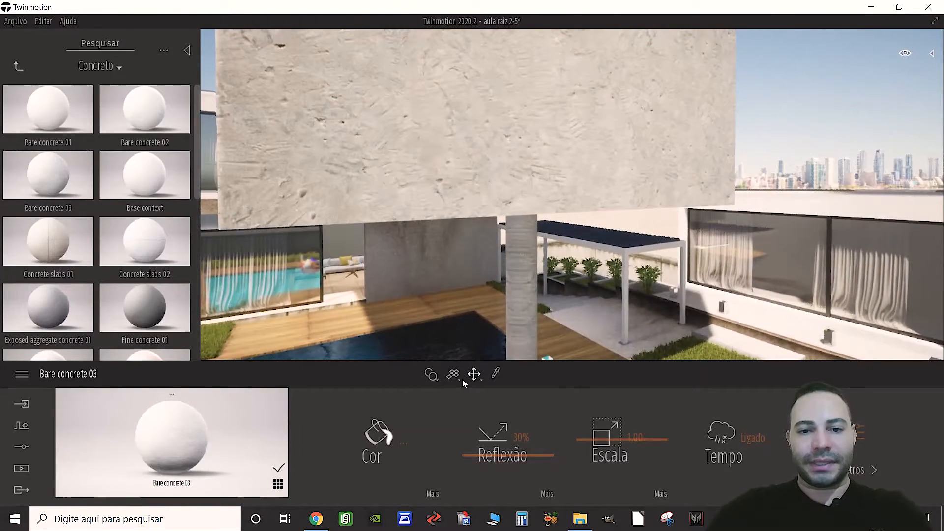
Try Bare concrete 03 on the round pillar with cylindrical UV mapping.
left_click(460, 384)
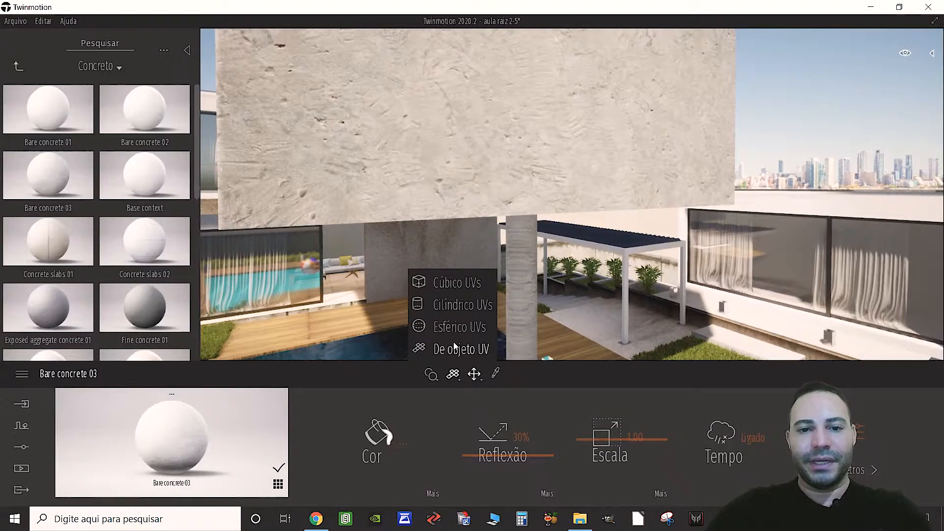
left_click(452, 307)
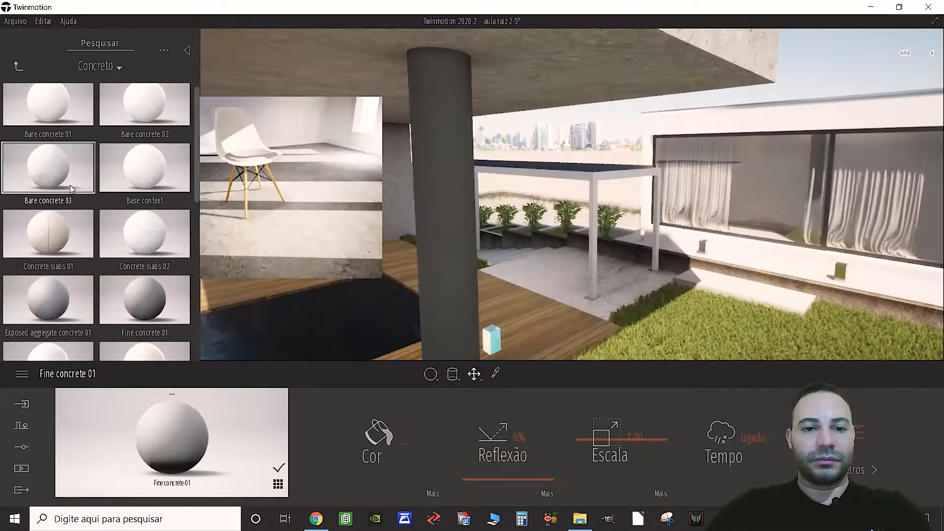
left_click(459, 381)
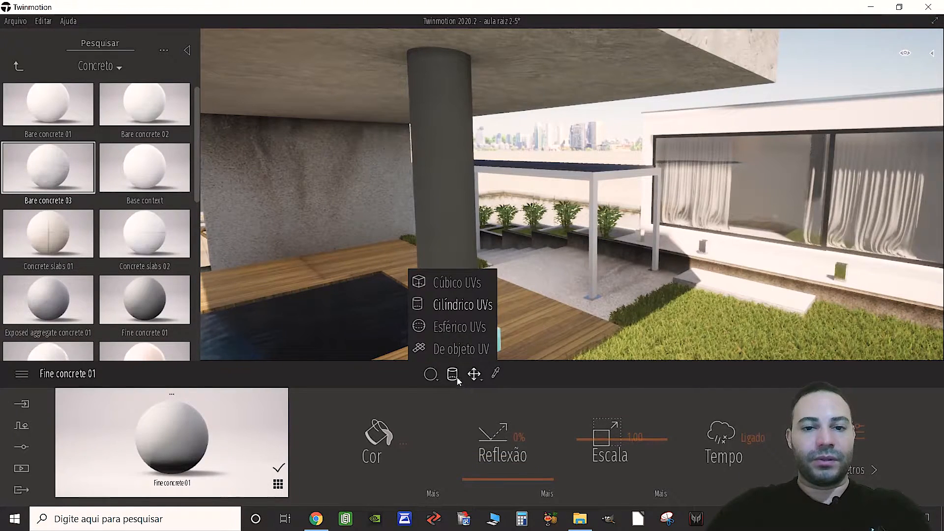
left_click_drag(46, 163, 443, 160)
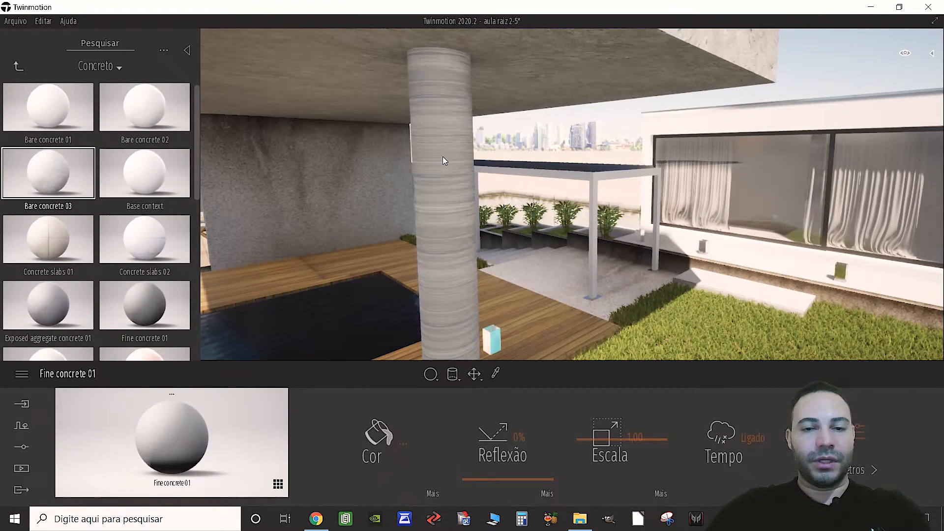
Try Bare concrete 03 on the round pillar with spherical UV mapping and inspect the texture.
left_click(458, 379)
left_click(457, 327)
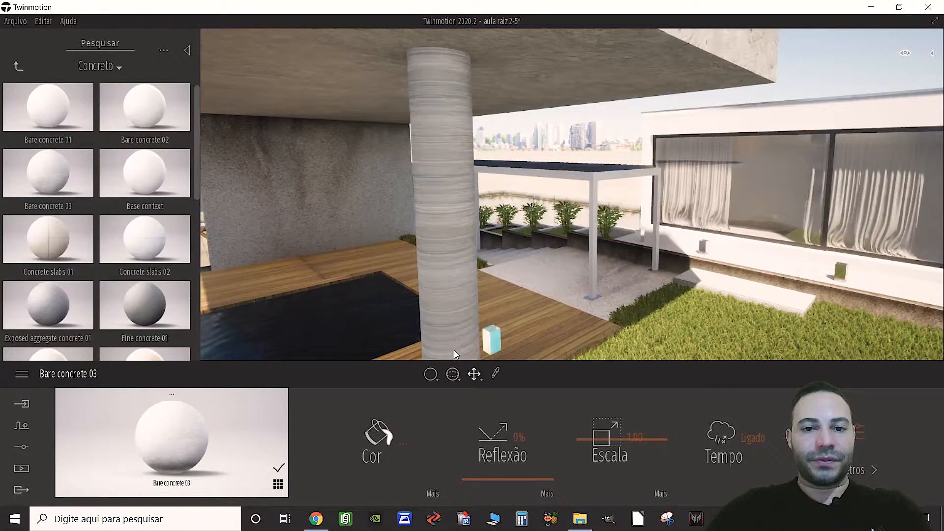
left_click_drag(50, 181, 452, 189)
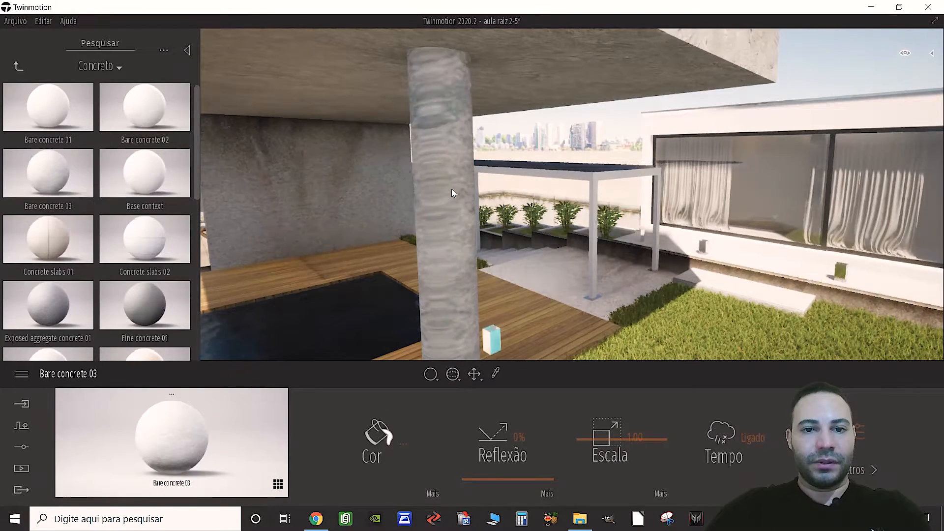
middle_click_drag(451, 189, 516, 199, "shift")
right_click_drag(516, 199, 482, 199)
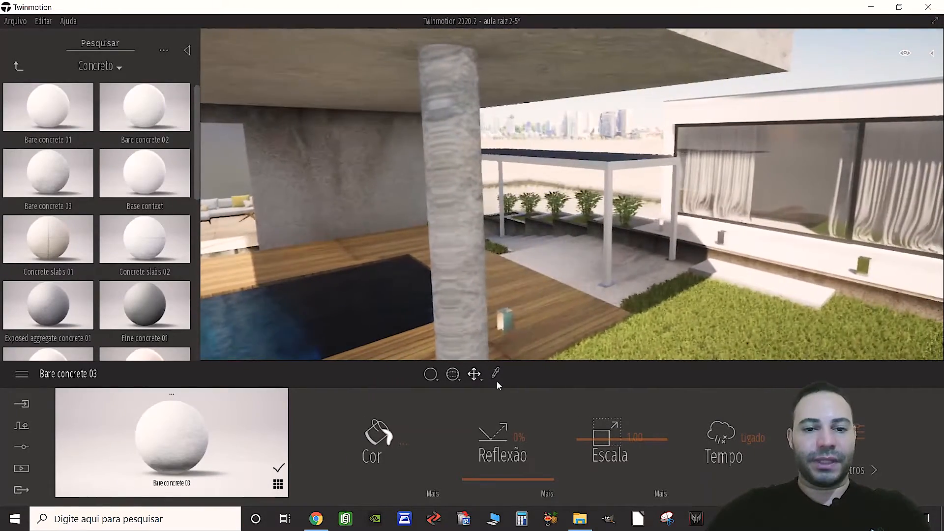
Apply Bare concrete 03 to the round pillar with cubic UV mapping and inspect it from several sides.
left_click(459, 380)
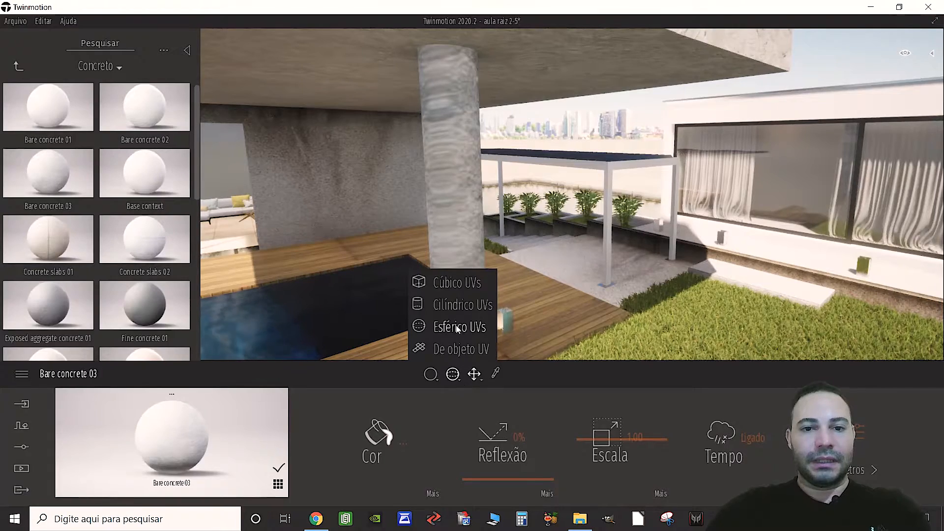
left_click(450, 281)
left_click_drag(69, 173, 440, 130)
key("s")
right_click_drag(440, 214, 530, 271)
key("w")
key("a")
key("d")
key("d")
key("s")
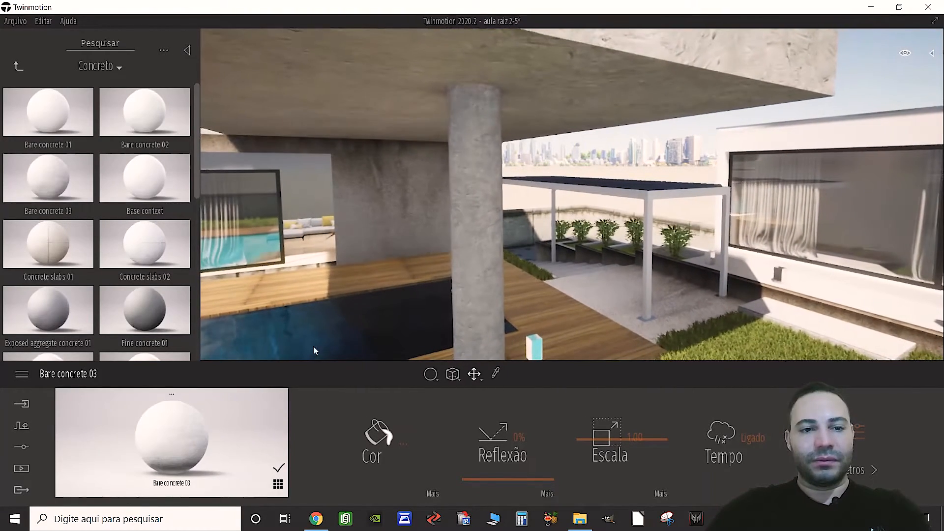
Switch the texture mapping back to object UVs and review the pillar beneath the cantilevered volume.
left_click(457, 380)
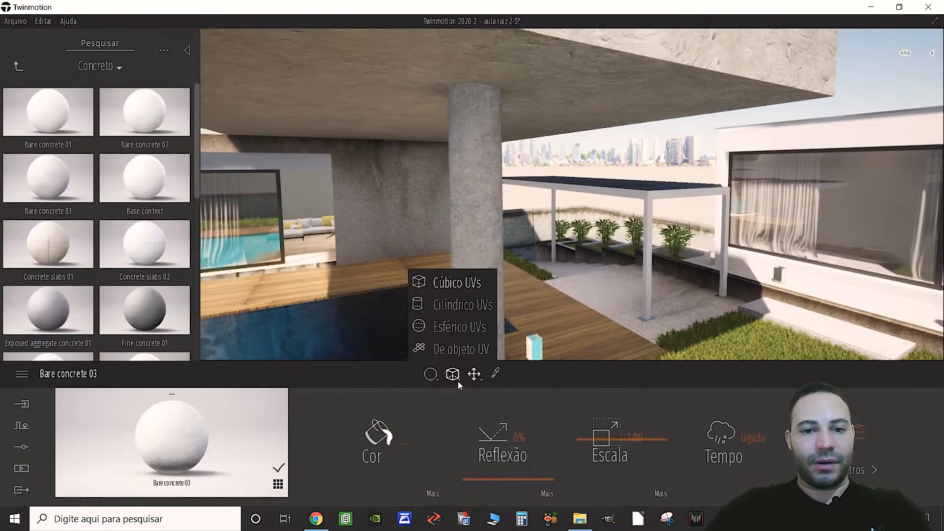
left_click(453, 348)
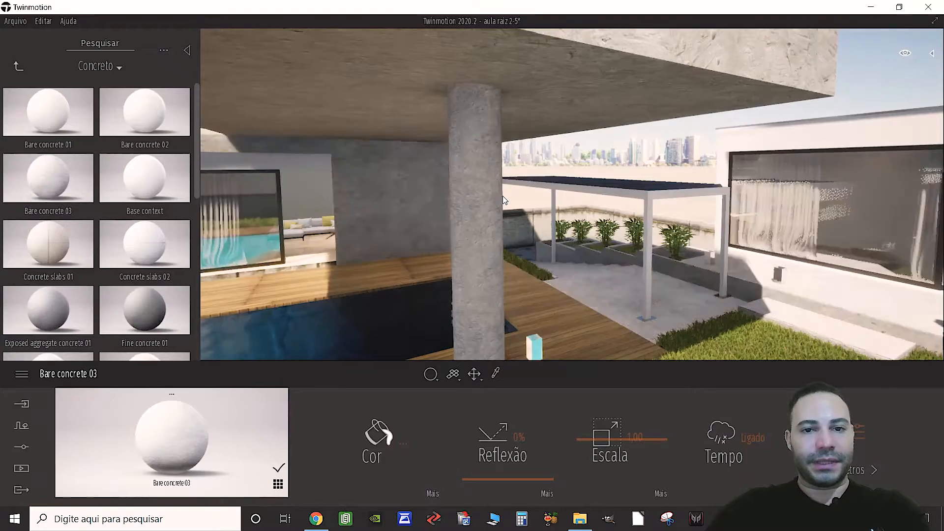
key("s")
right_click_drag(474, 205, 543, 197)
key("d")
key("w")
key("d")
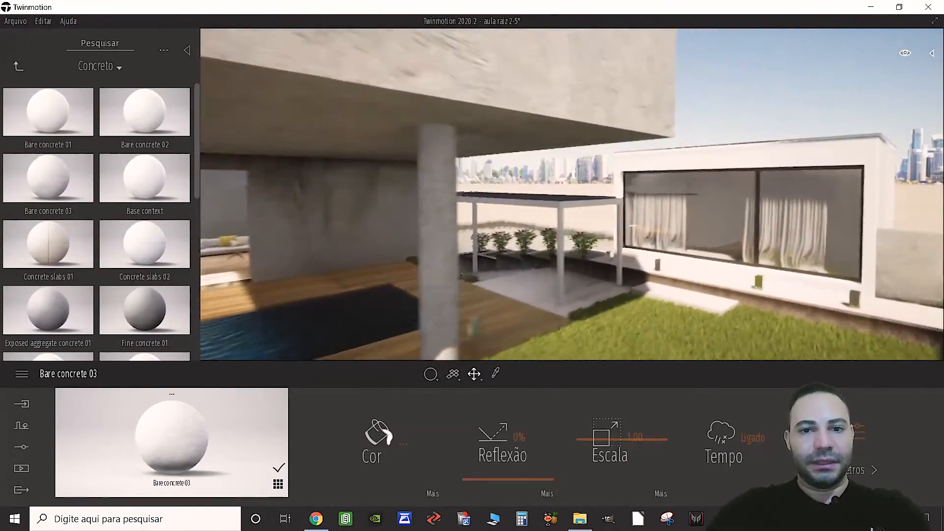
Apply the upper volume's Bare concrete 03 with 30% reflection to the stained concrete wall beside the pool deck.
key("s")
key("a")
key("a")
right_click_drag(718, 176, 664, 176)
key("w")
key("w")
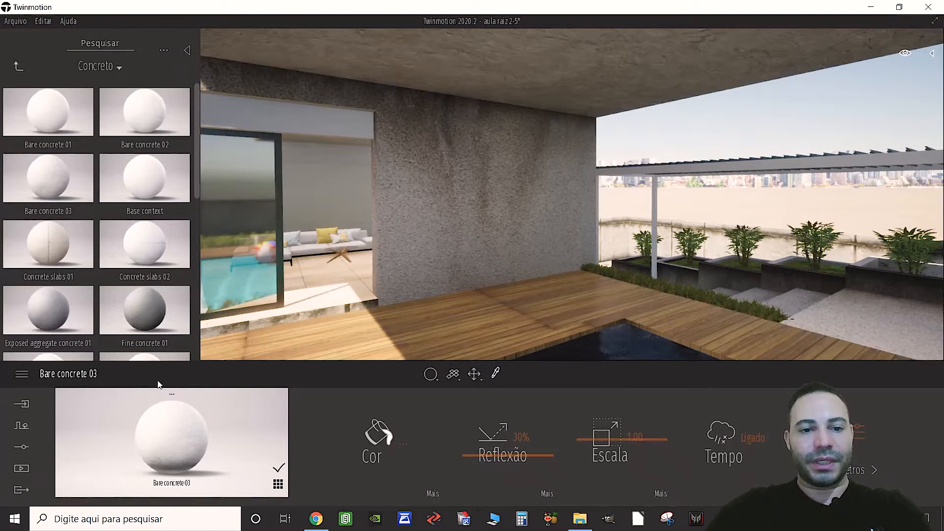
left_click_drag(177, 430, 414, 231)
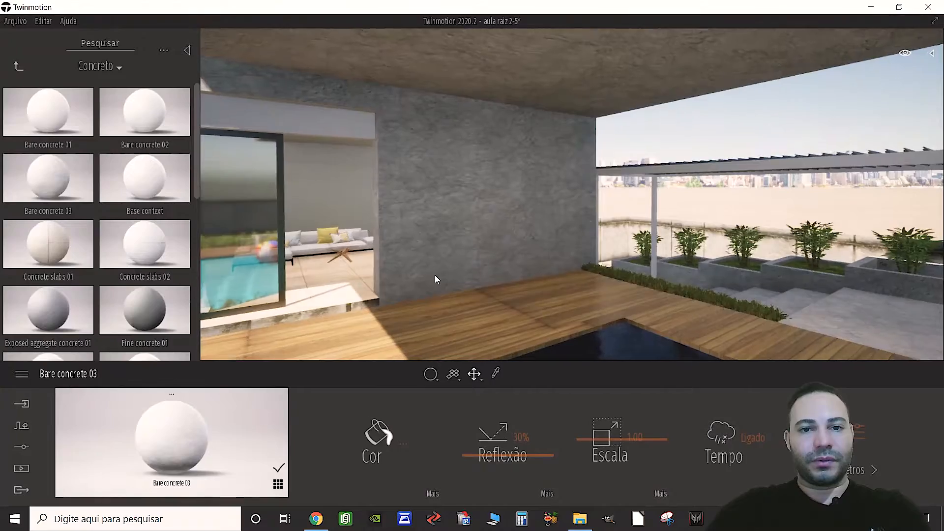
Apply Concrete slabs 02 to the ground-floor volume's concrete walls and set the application mode to replace material.
key("s")
right_click_drag(434, 275, 455, 270)
key("s")
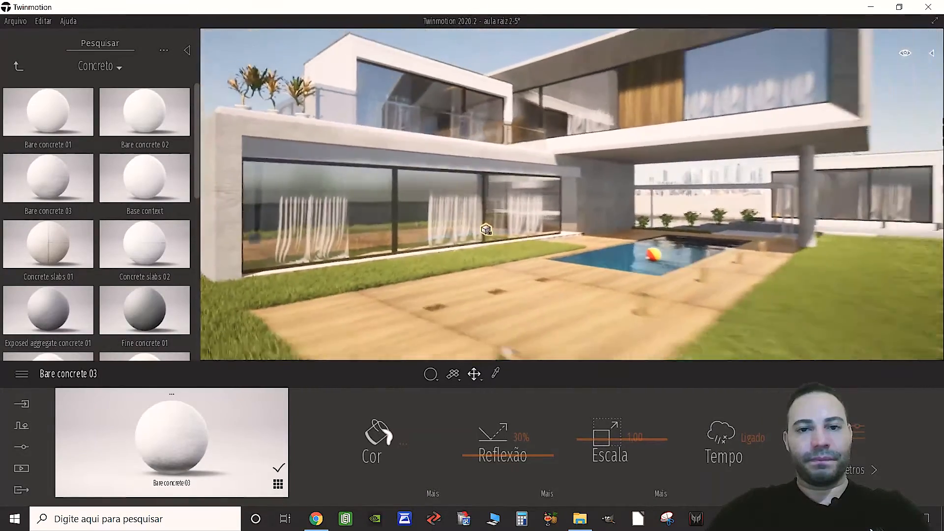
key("w")
key("d")
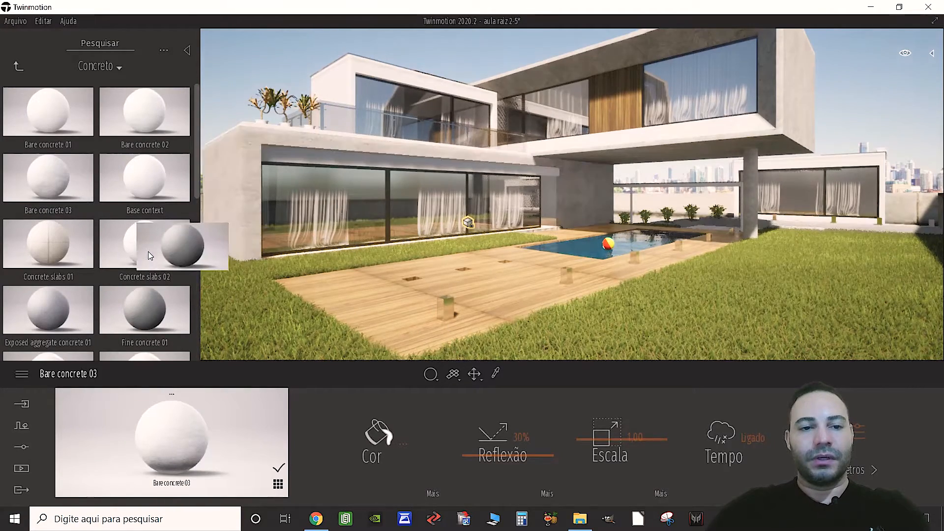
left_click_drag(149, 252, 268, 257)
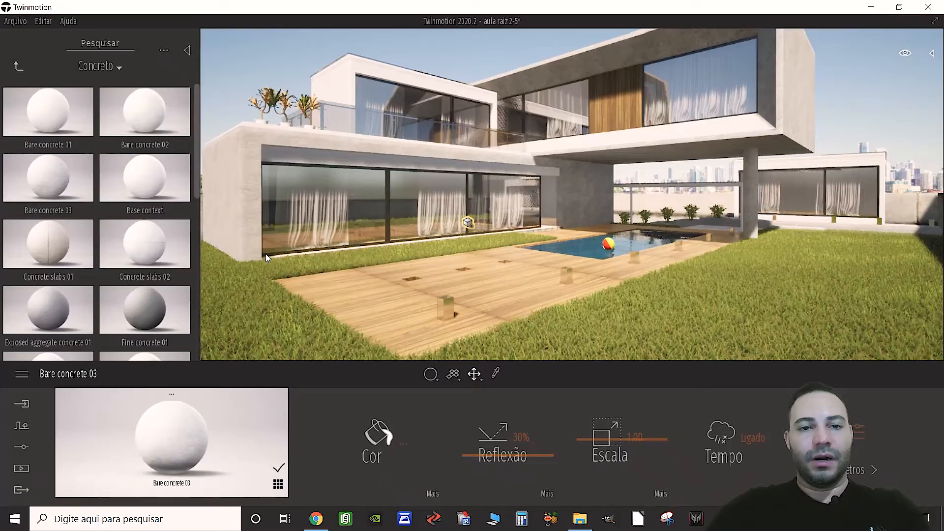
key("a")
left_click_drag(150, 244, 302, 191)
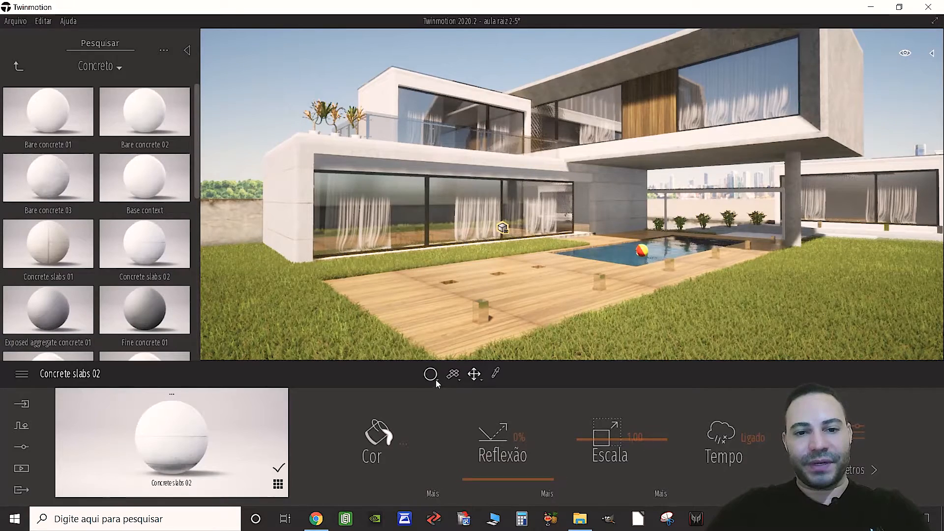
mouse_move(436, 382)
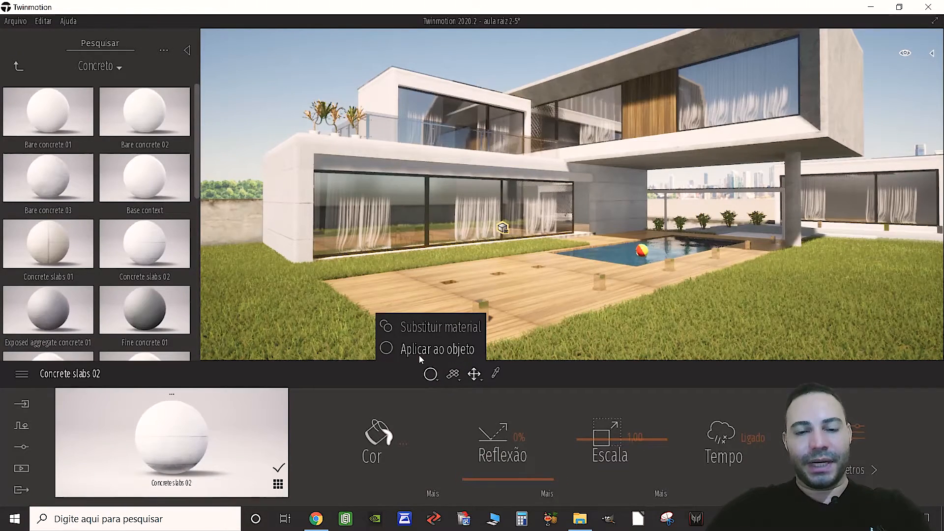
left_click(426, 327)
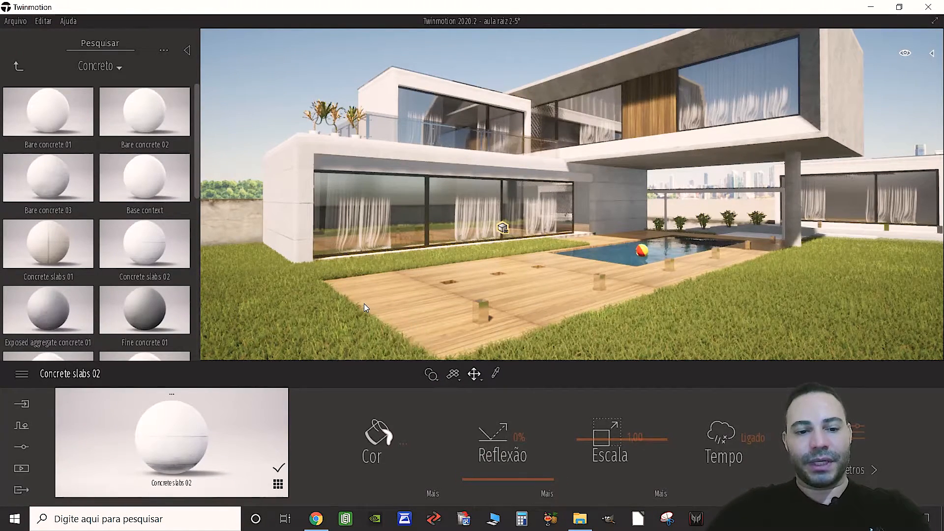
Undo the Concrete slabs 02 replacement and sample the concrete material on the ground-floor volume.
key("ctrl+z")
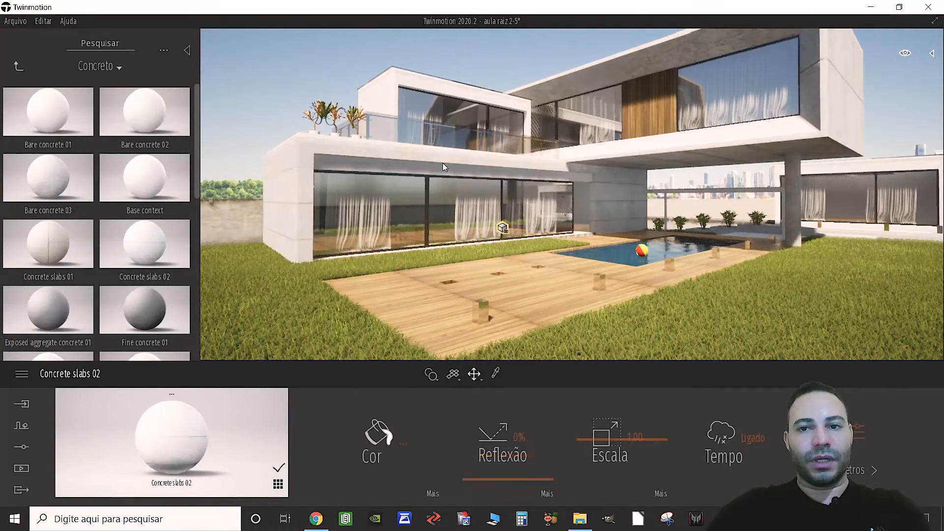
right_click_drag(468, 207, 599, 54)
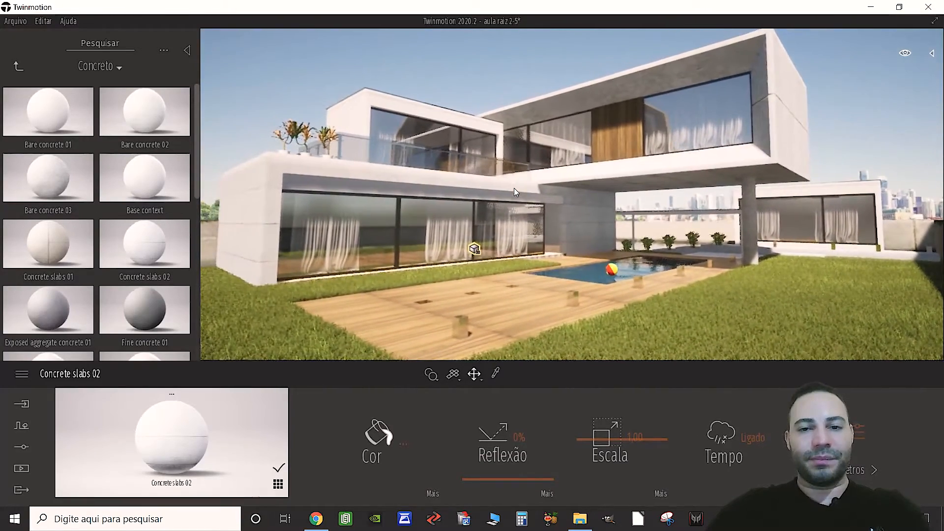
right_click_drag(514, 187, 514, 194)
left_click(514, 194)
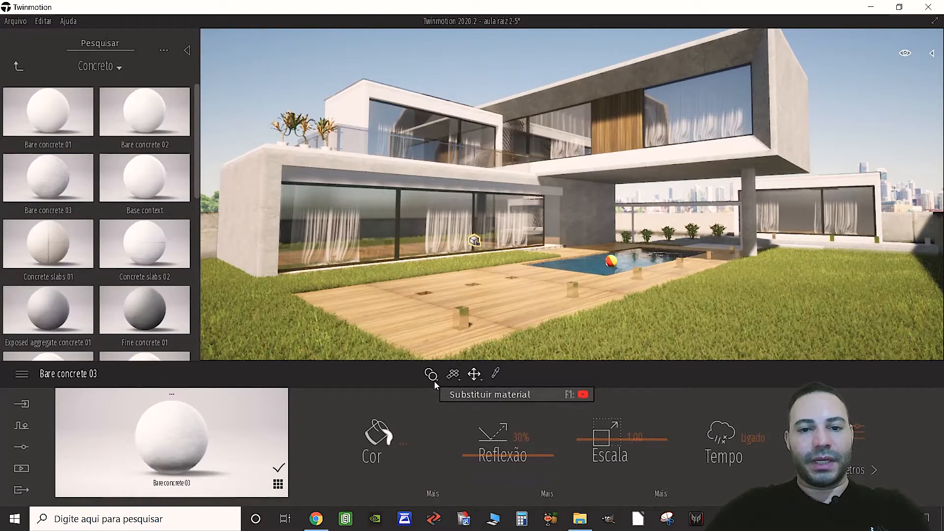
Examine the bare concrete on the wall beside the pool deck and the underside of the cantilevered volume.
key("w")
key("w")
key("d")
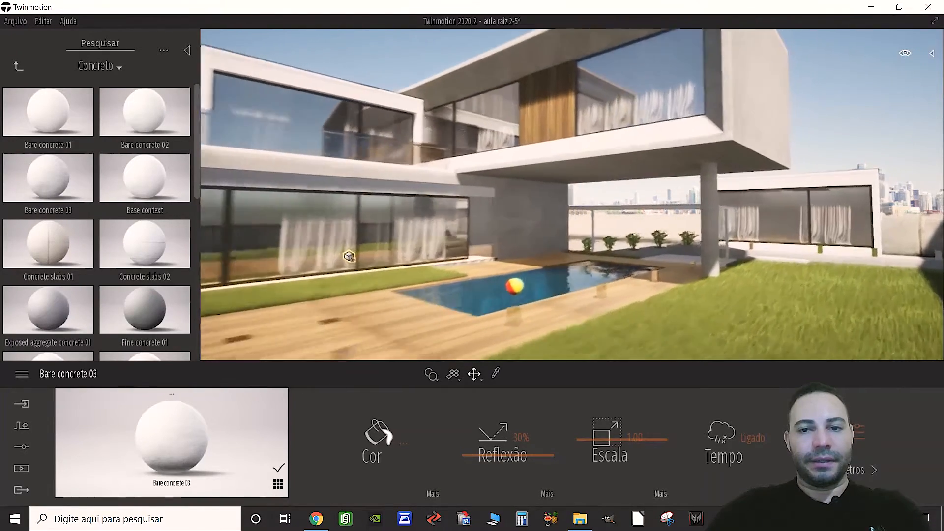
key("w")
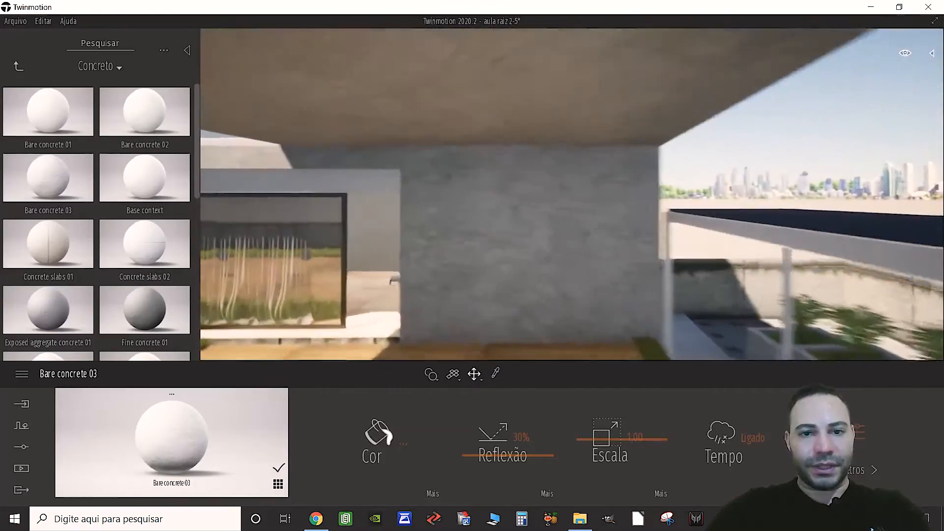
right_click_drag(540, 241, 514, 237)
key("s")
key("s")
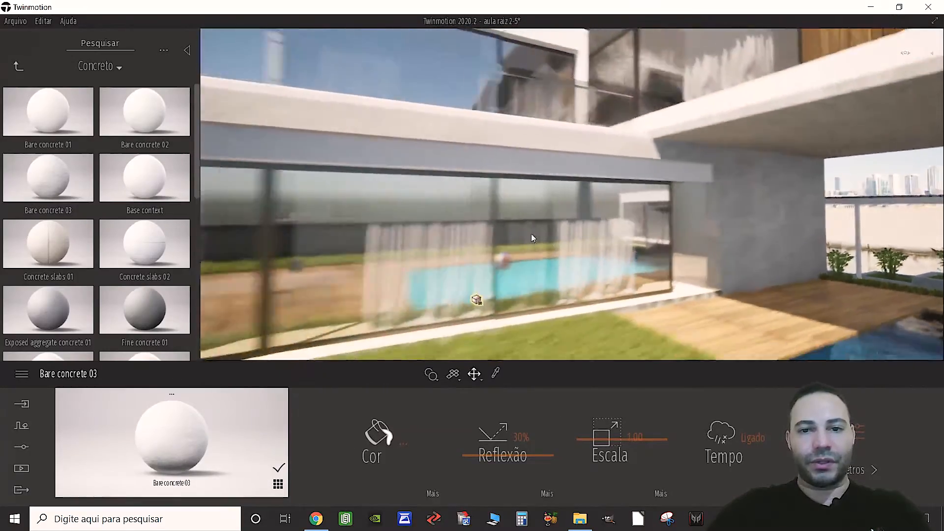
Try Concrete slabs 02 on the ground-floor volume again, and undo the replacement.
left_click_drag(134, 253, 302, 230)
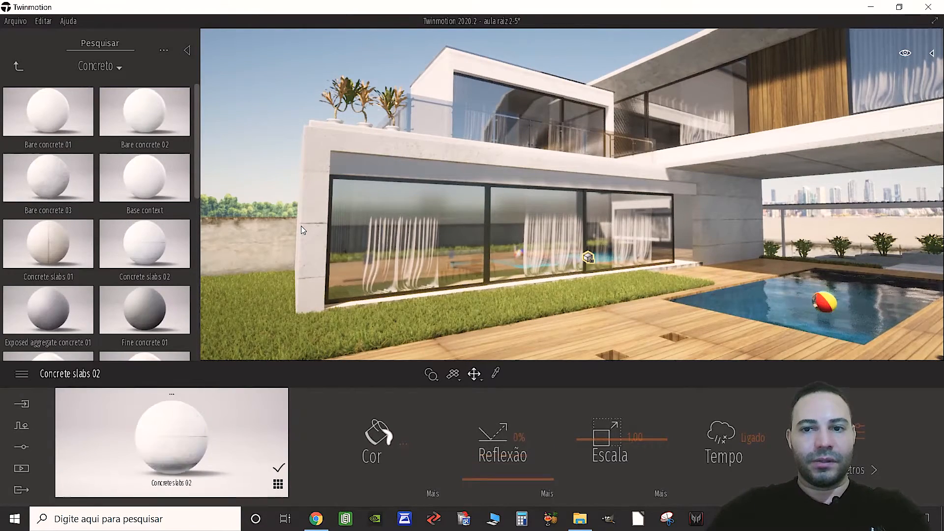
key("ctrl+z")
right_click_drag(617, 227, 644, 227)
key("s")
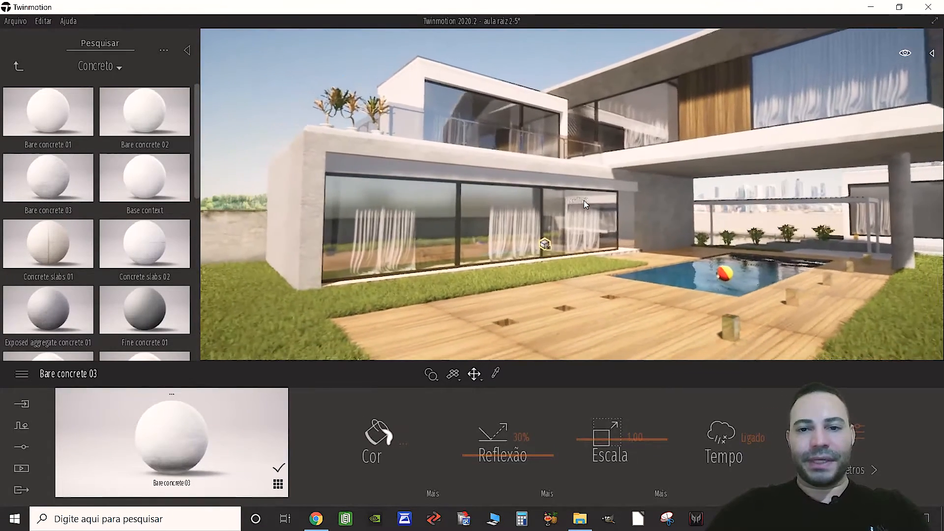
Set the material application mode to apply to object and try a jointed concrete on the ground-floor volume.
left_click(438, 380)
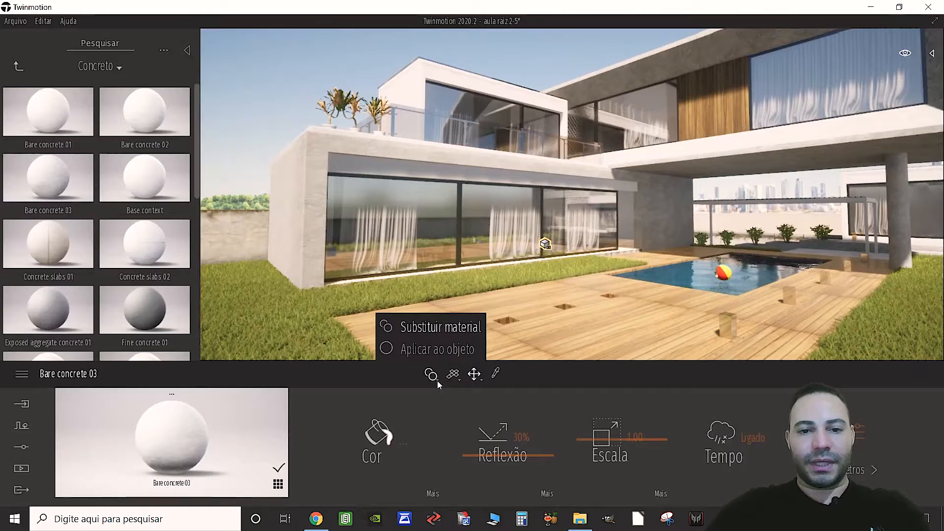
left_click(442, 353)
scroll(143, 253, "down", 3)
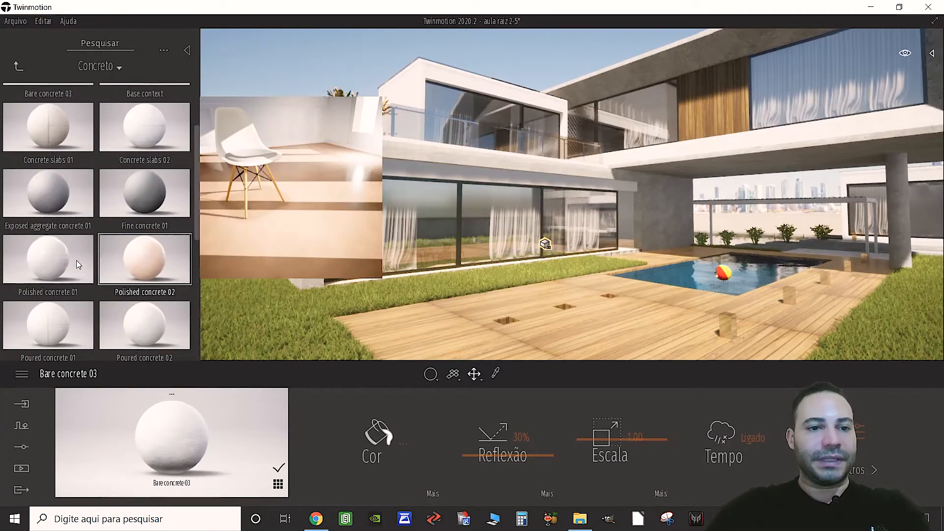
scroll(78, 318, "down", 1)
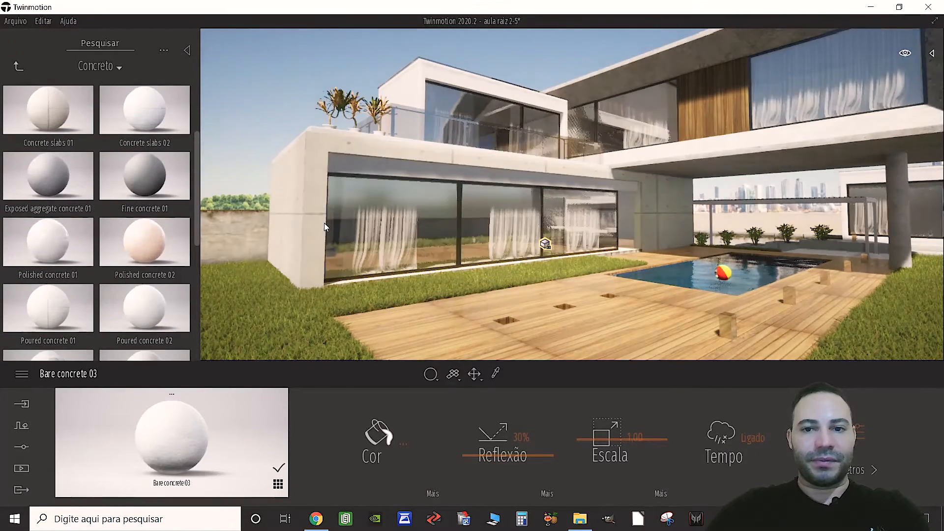
left_click_drag(323, 222, 324, 223)
Apply Fine concrete 01 to the ground-floor volume and view its side wall up close.
left_click_drag(179, 186, 311, 210)
mouse_move(311, 210)
right_mouse_down()
mouse_move(361, 195)
mouse_move(325, 221)
right_mouse_up()
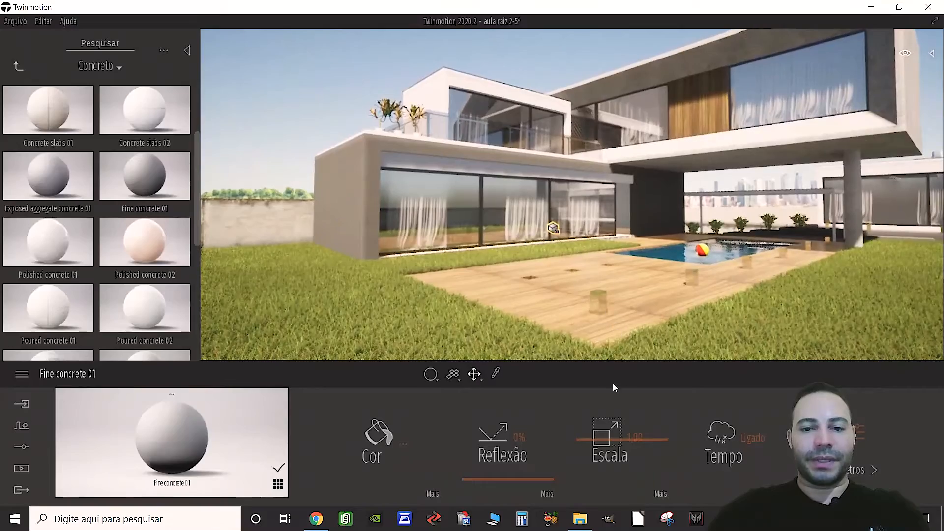
middle_click_drag(590, 295, 612, 295)
key("w")
right_click_drag(325, 221, 351, 234)
key("a")
key("s")
key("w")
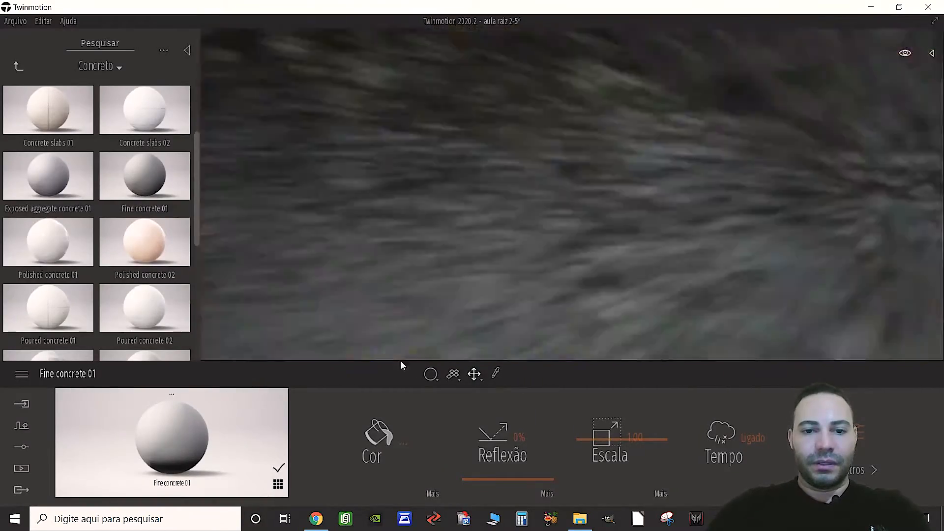
Set the Fine concrete 01 reflection to 15% and enlarge its texture scale to 4.44.
left_click_drag(481, 467, 489, 452)
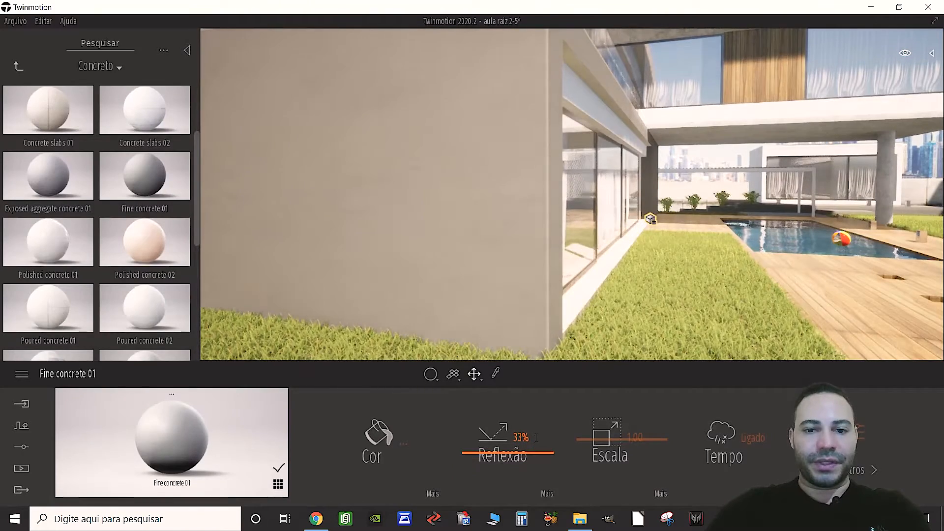
type("15")
key("Return")
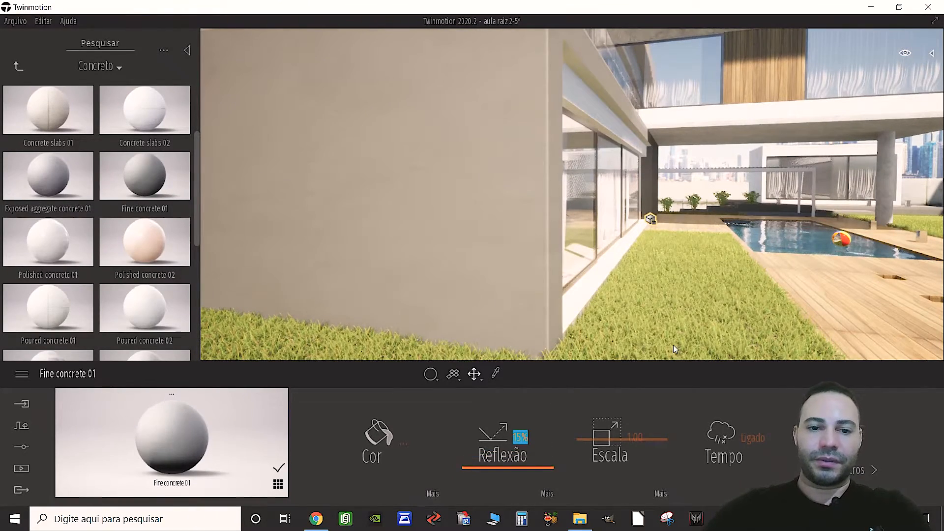
right_click_drag(659, 275, 585, 278)
key("d")
key("s")
key("w")
key("a")
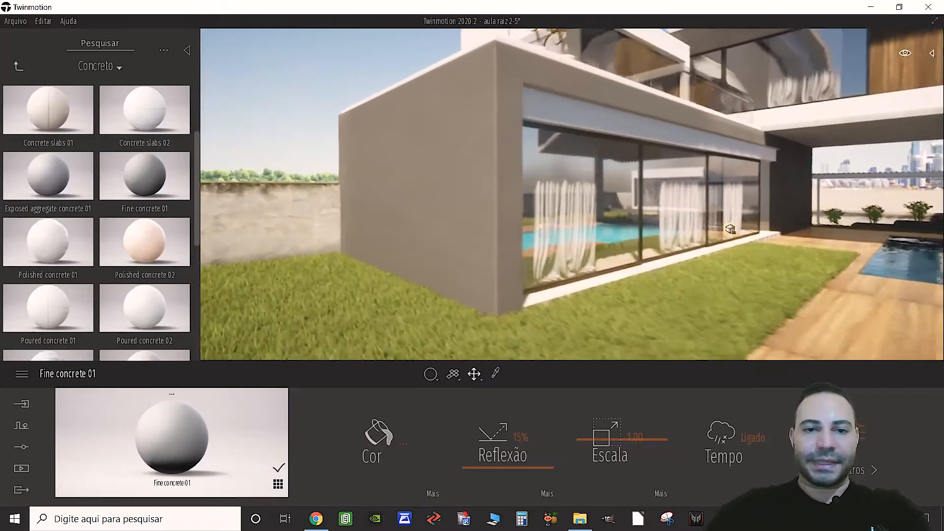
left_click_drag(614, 440, 615, 422)
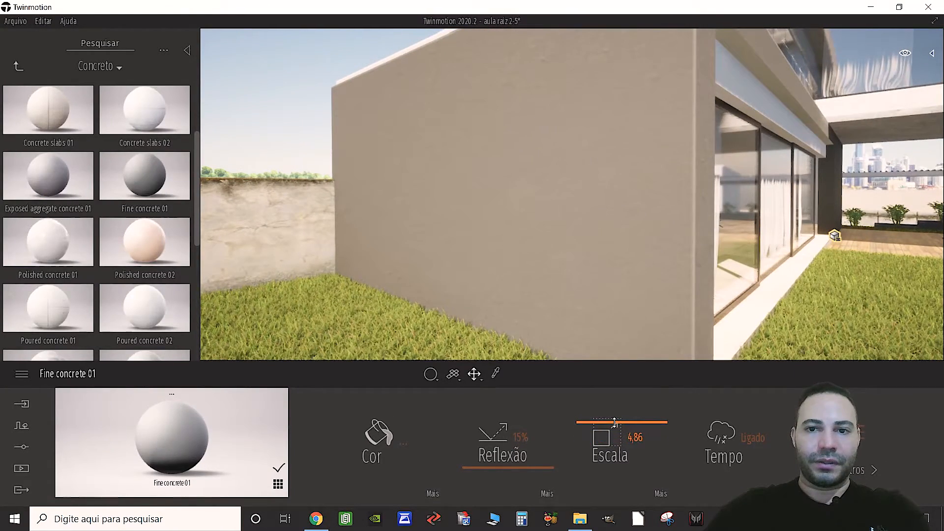
middle_click_drag(648, 255, 539, 236, "shift")
scroll(428, 163, "down", 5)
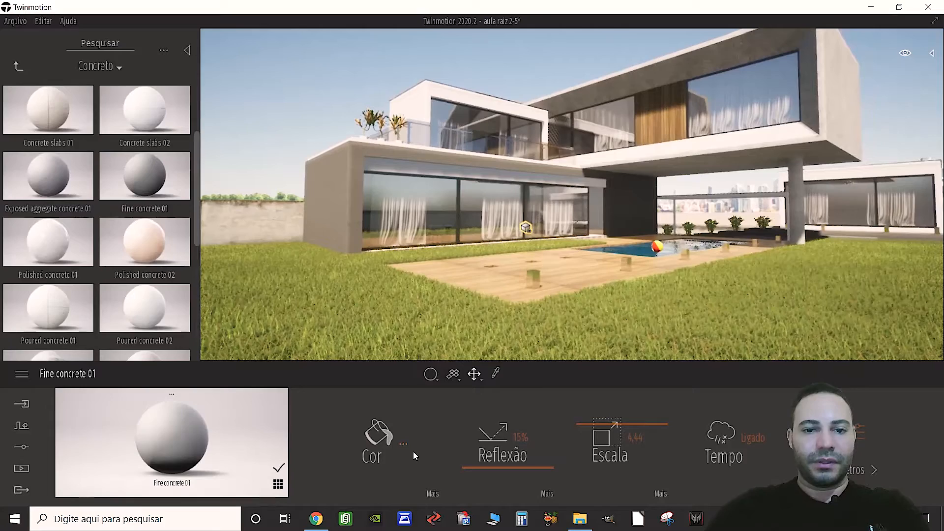
Lighten the Fine concrete 01 colour to the neutral grey A2A2A2 and accept it.
left_click(379, 433)
left_click_drag(481, 145, 190, 169)
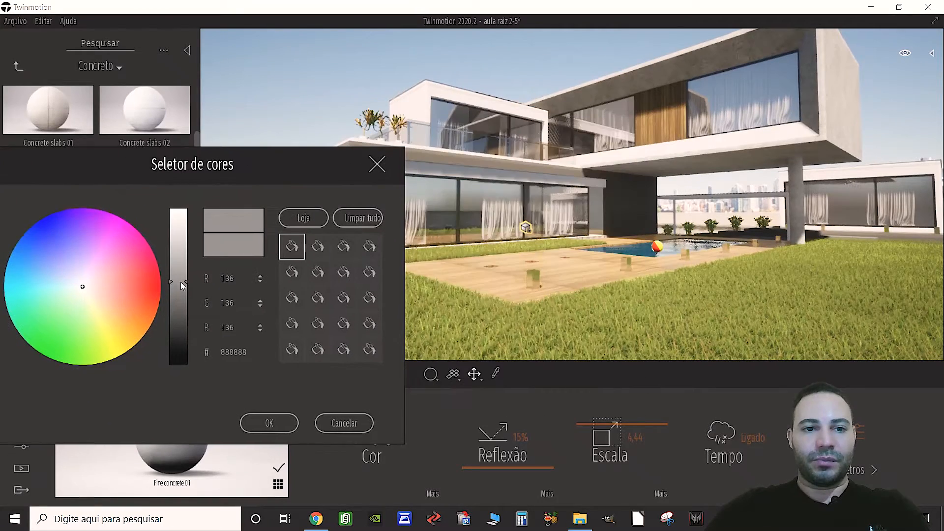
left_click_drag(279, 162, 169, 127)
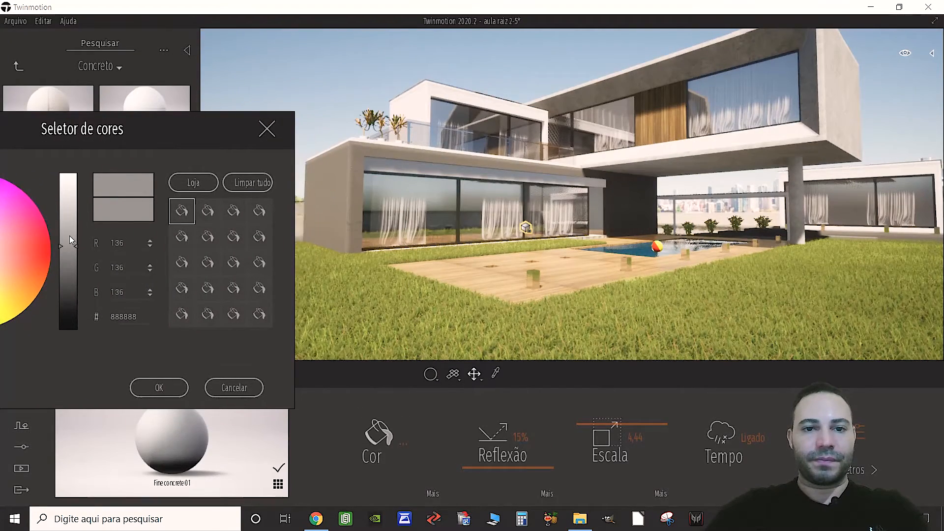
left_click_drag(66, 233, 64, 230)
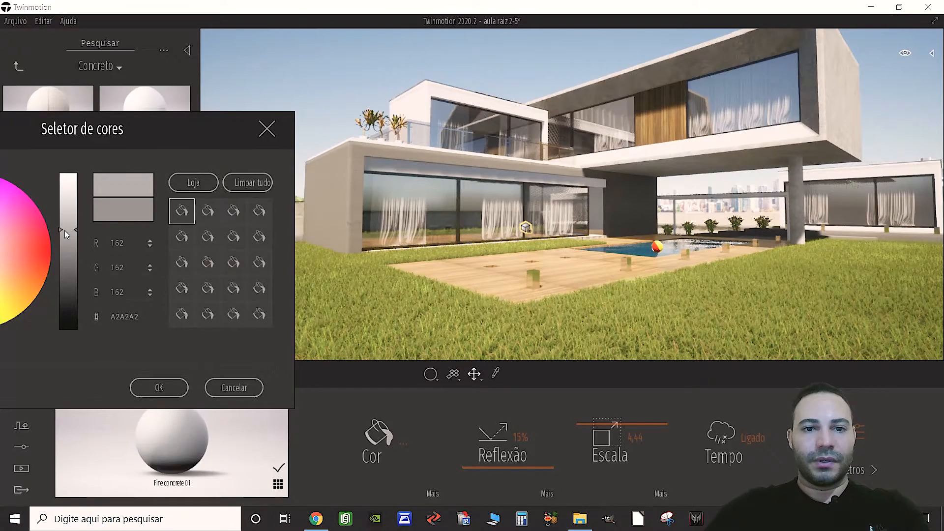
left_click(159, 388)
Inspect the concrete on the cantilevered volume and the finish of the white upper terrace volume.
key("w")
key("d")
key("e")
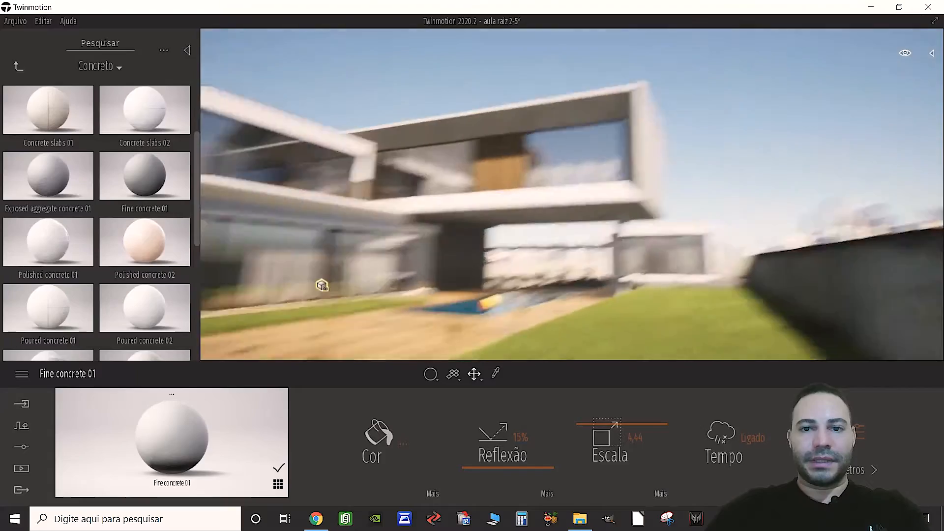
key("w")
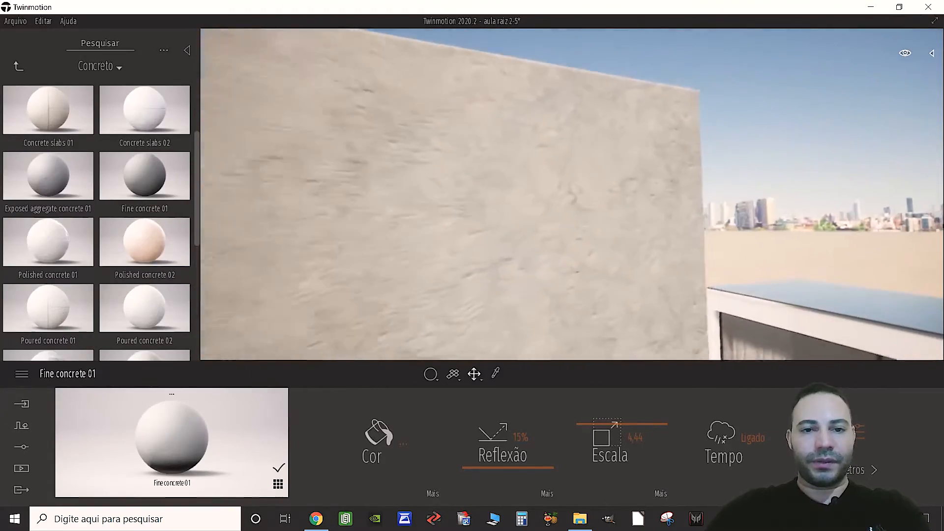
key("a")
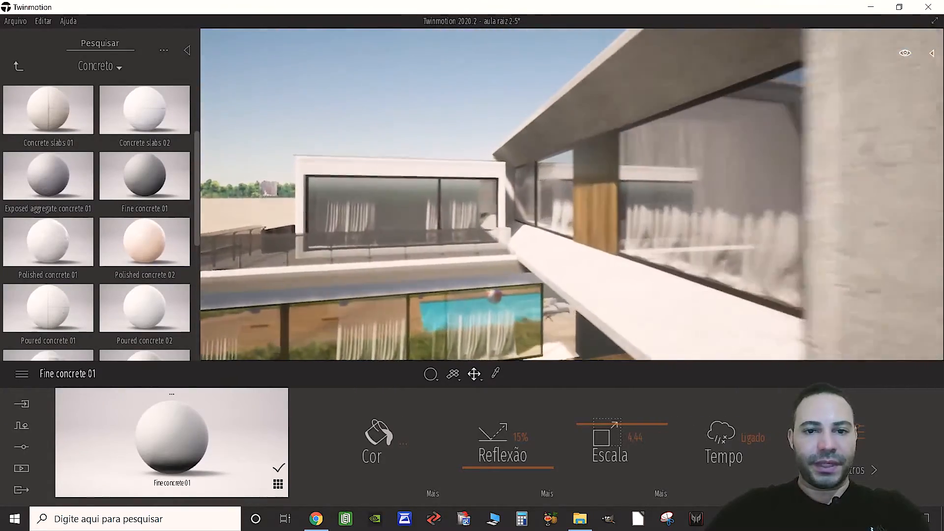
key("w")
key("w")
key("a")
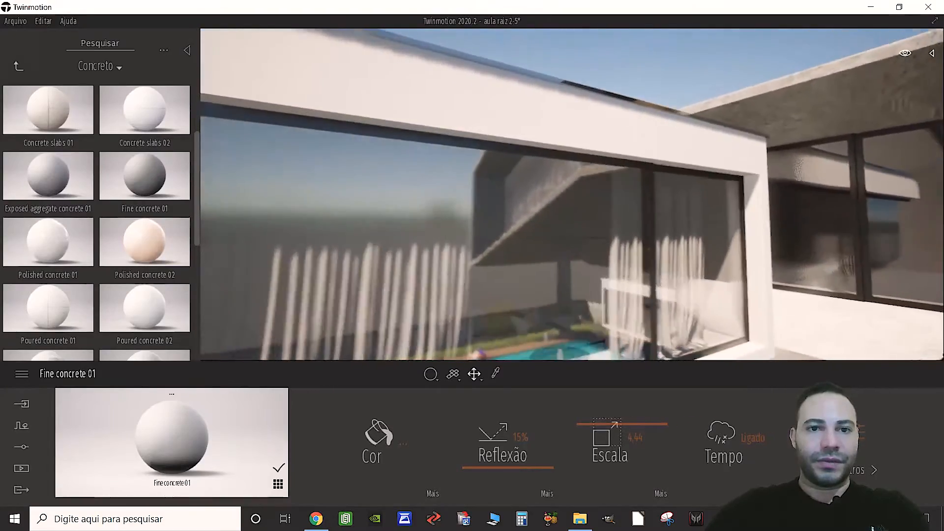
Apply the ground-floor volume's Fine concrete 01 to the white upper volume behind the terrace railing.
key("s")
key("d")
key("e")
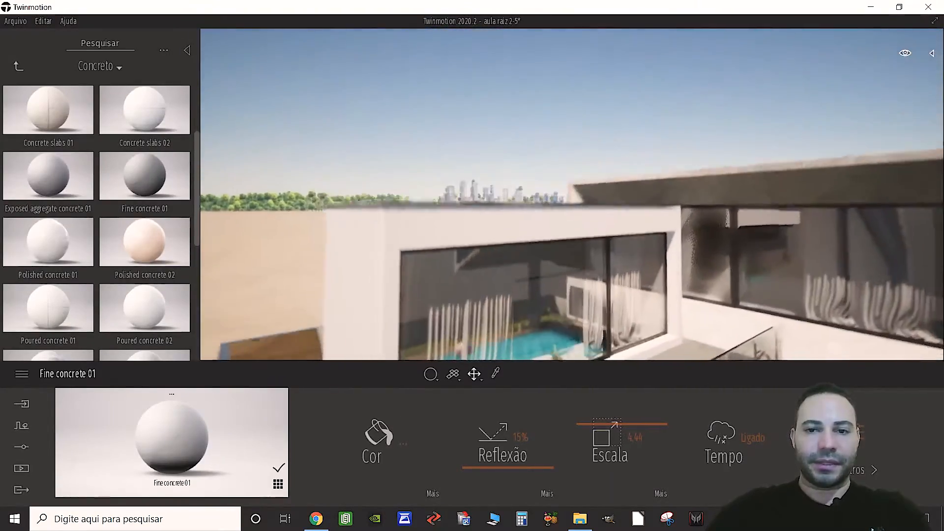
key("q")
key("s")
key("w")
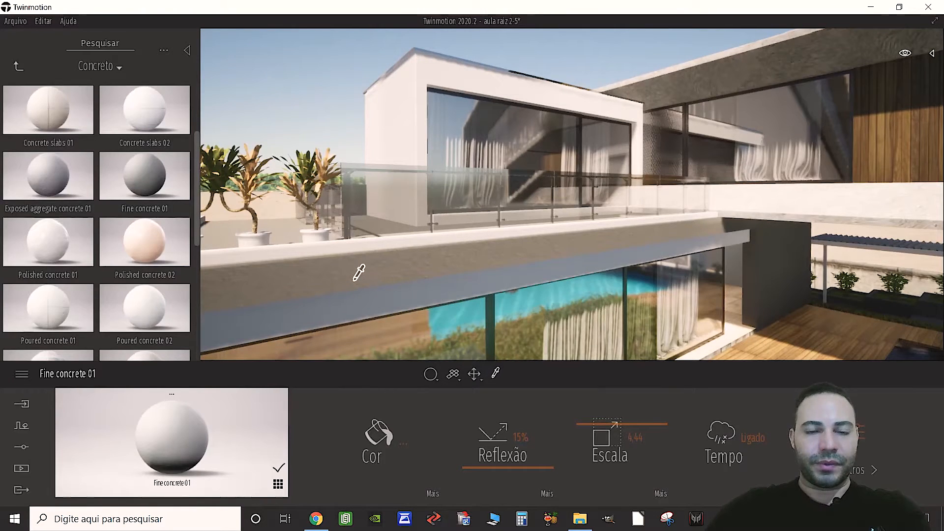
left_click_drag(344, 175, 384, 140)
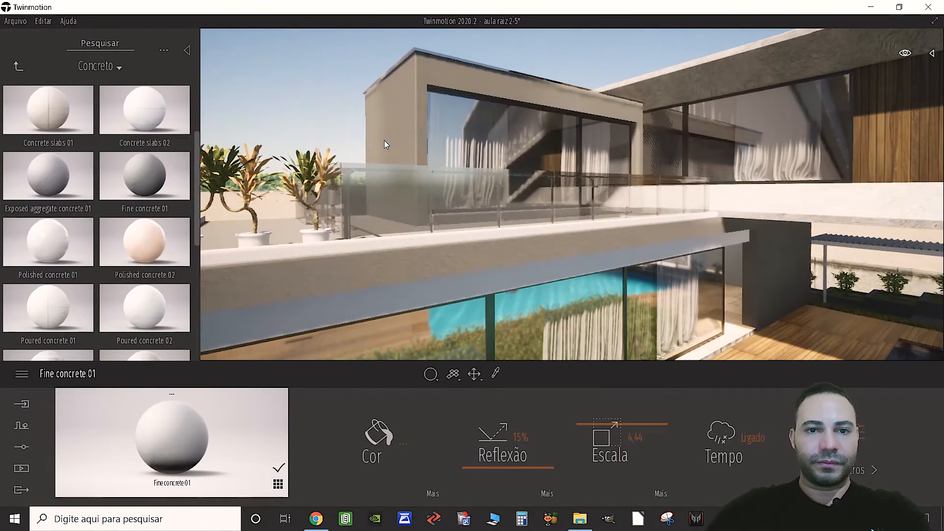
key("s")
key("a")
key("d")
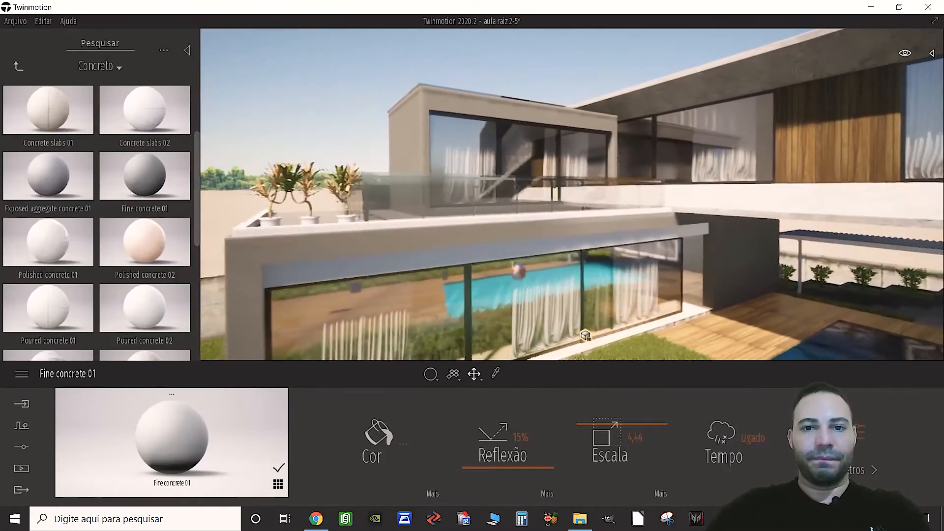
Set the Fine concrete 01 texture scale to 3.00 and review the pool facade from the lawn.
key("s")
key("q")
key("q")
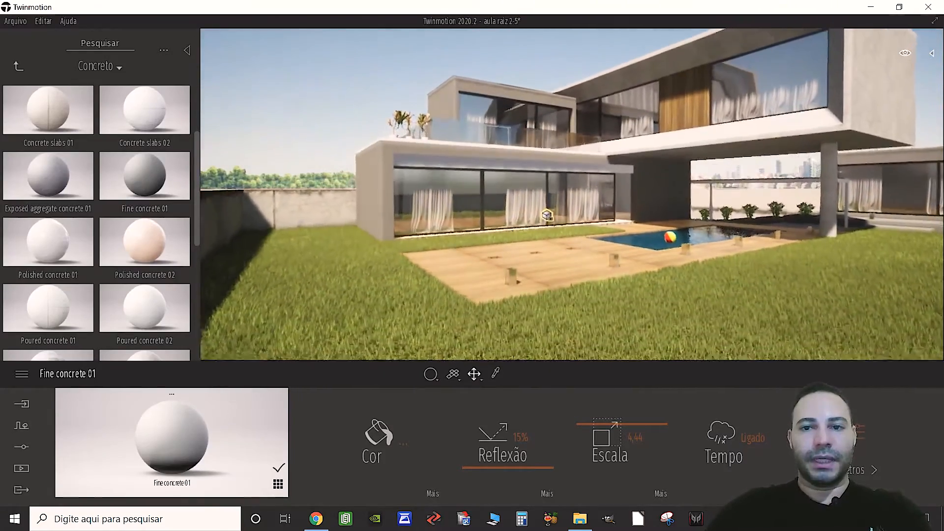
right_click_drag(524, 187, 545, 181)
key("s")
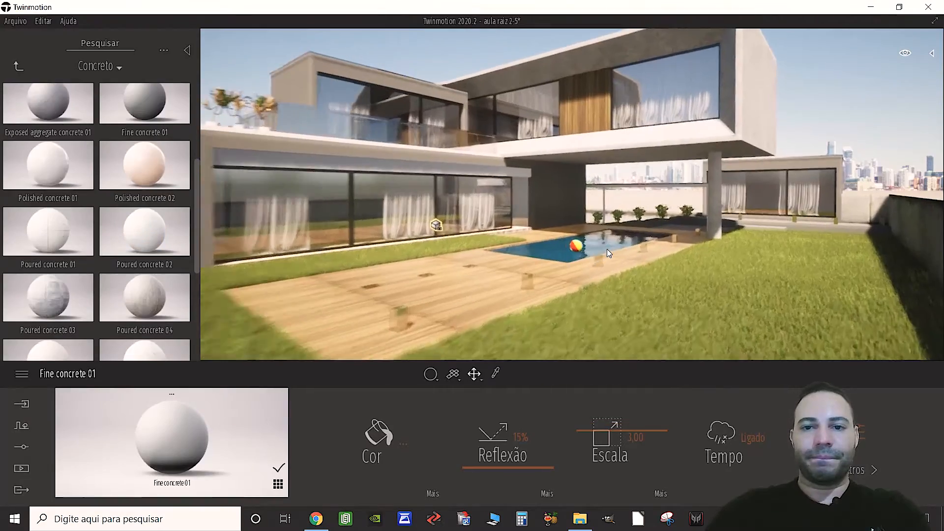
Inspect the white pergola beside the pool from below and above, along with the adjoining annex volume.
key("w")
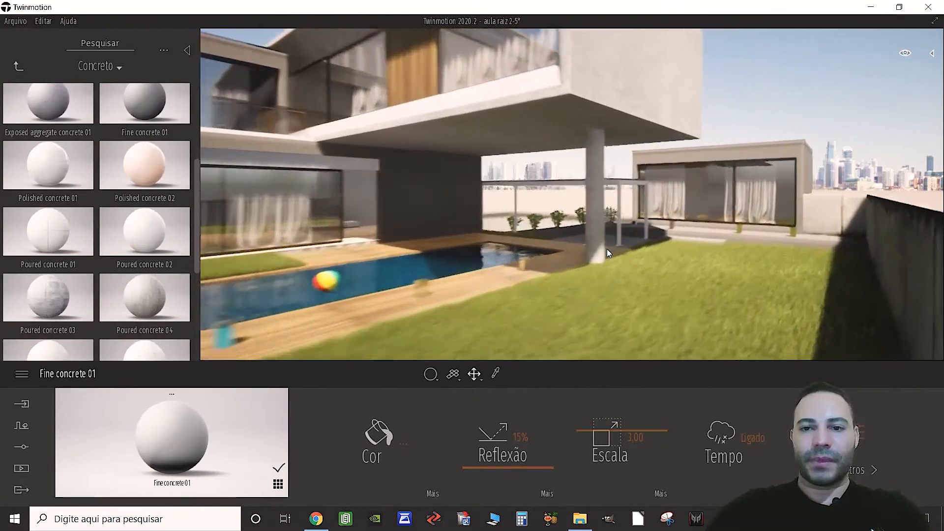
key("w")
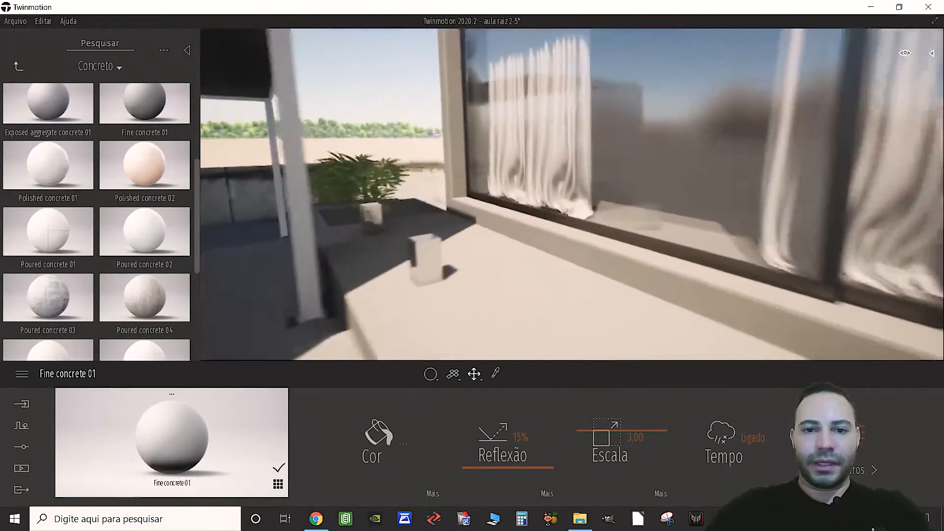
key("s")
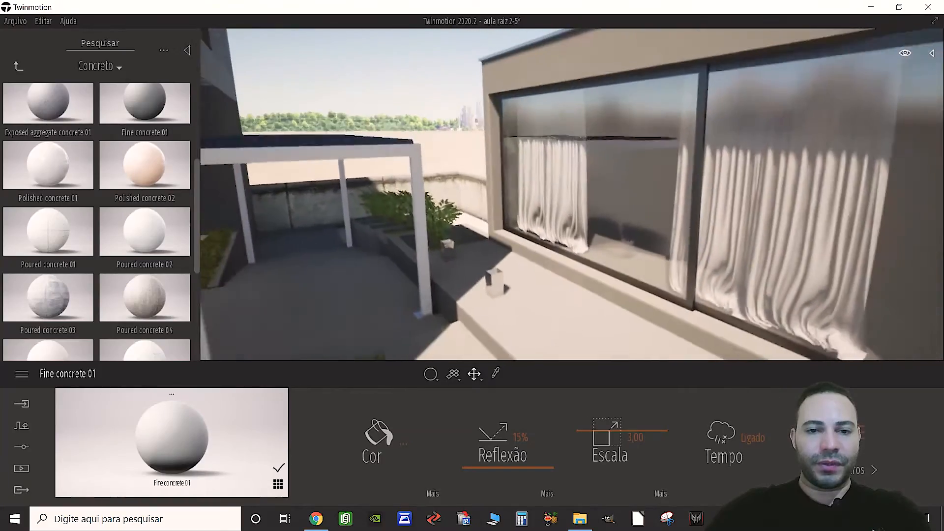
key("a")
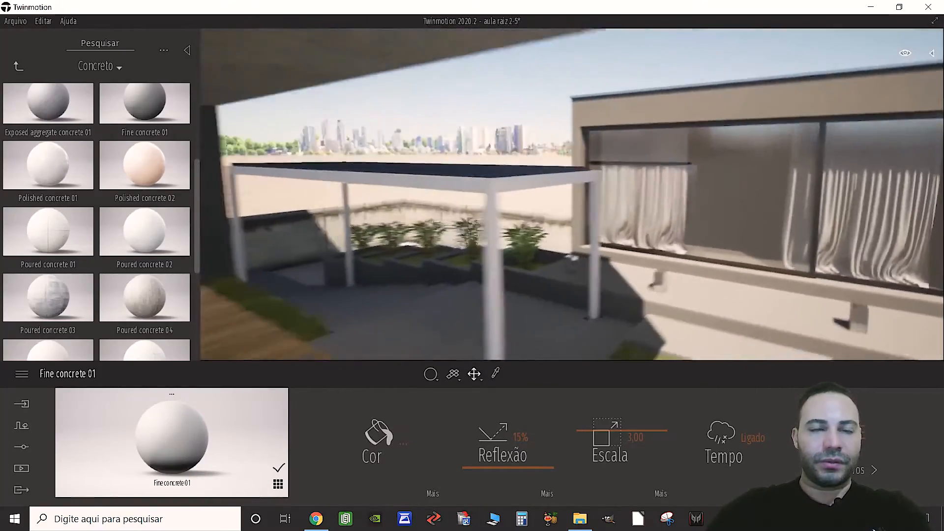
key("w")
key("w")
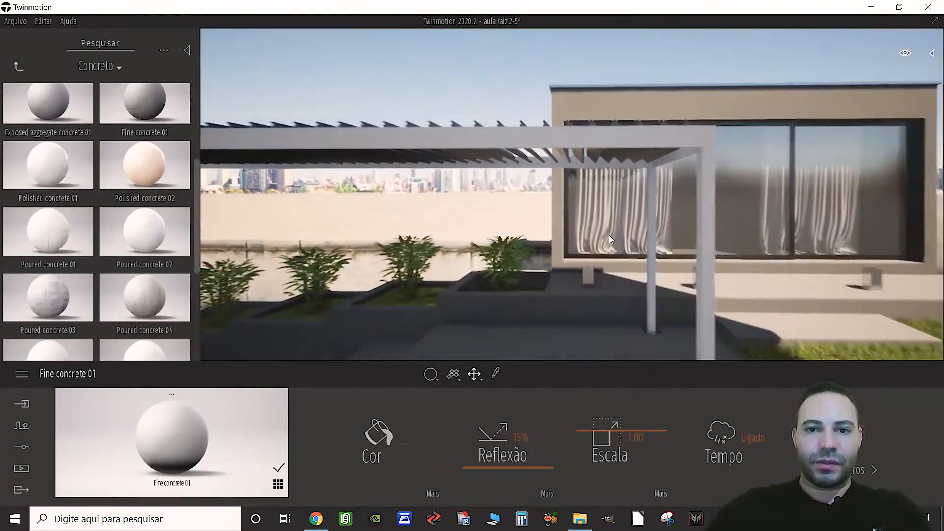
key("e")
key("q")
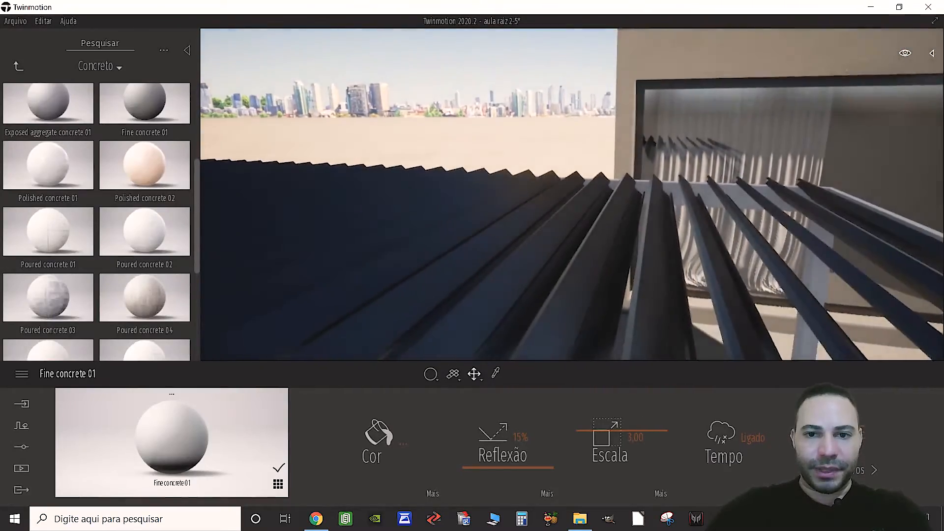
key("e")
key("q")
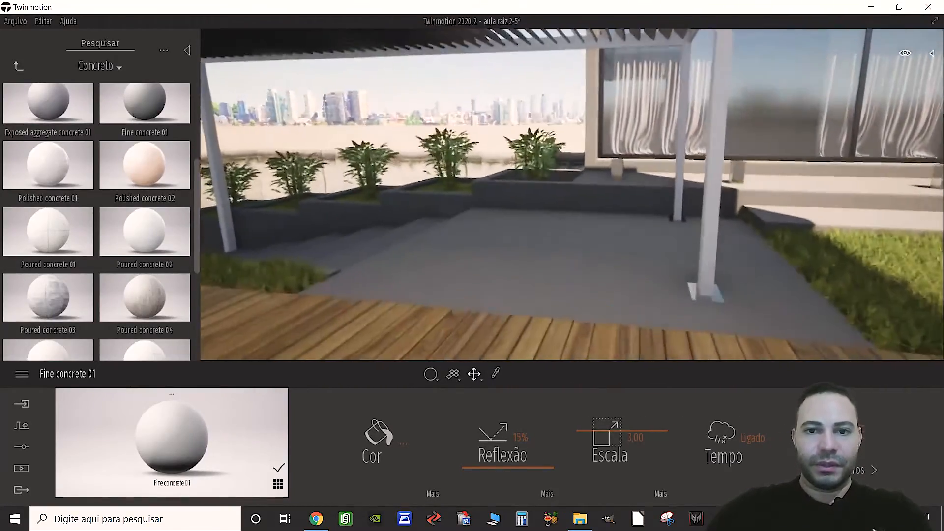
Sample the Brushed aluminium 01 from the annex window frame and apply it to the pergola's white structure.
key("e")
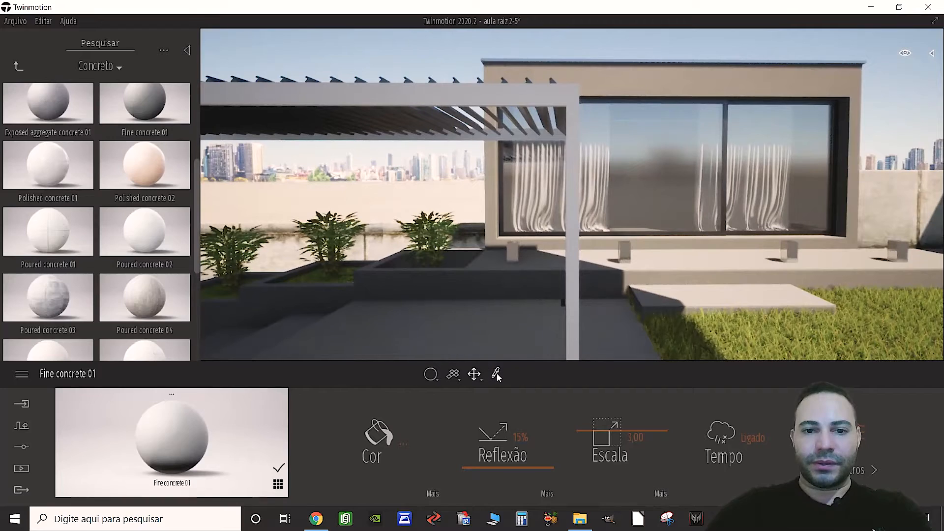
key("w")
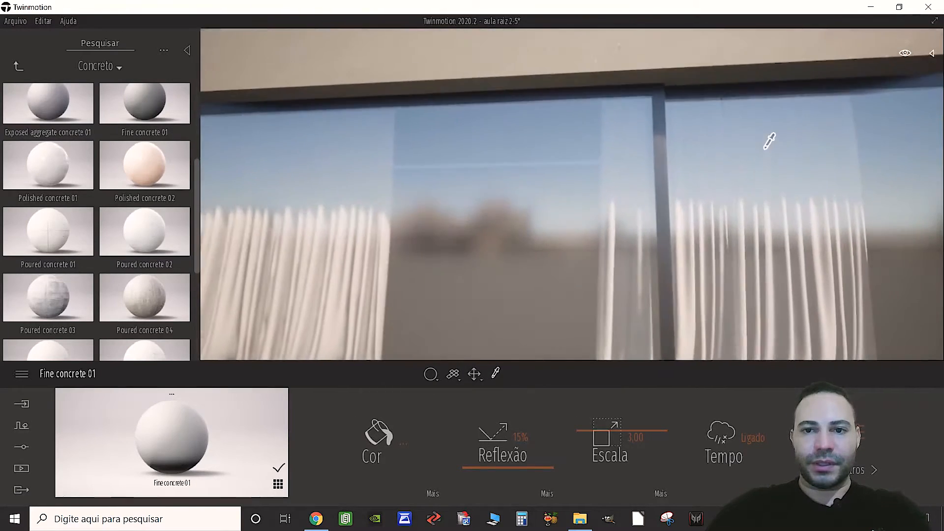
key("s")
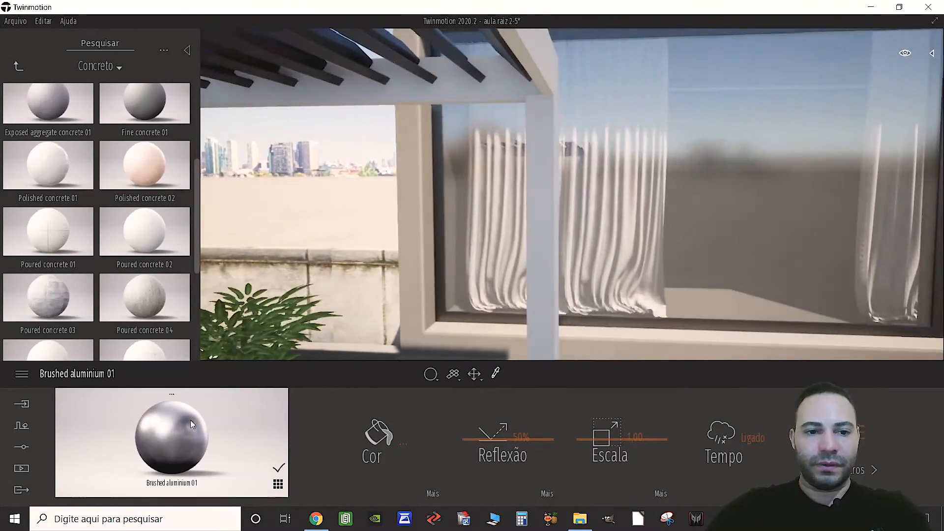
left_click_drag(173, 427, 494, 253)
left_click_drag(530, 224, 536, 218)
key("s")
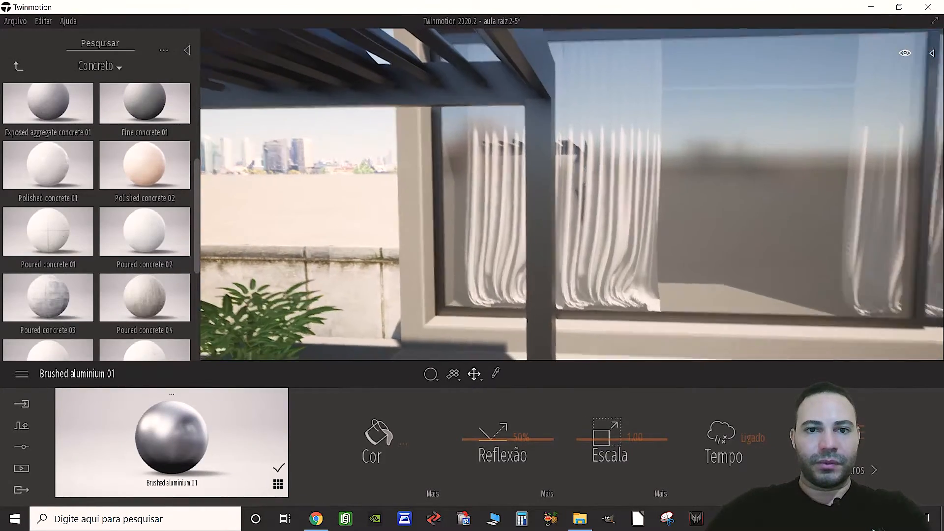
key("s")
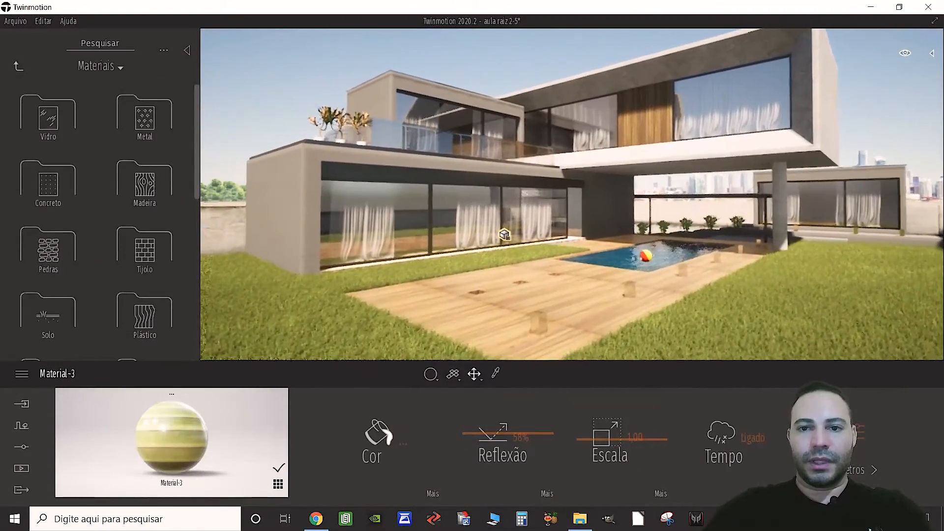
Change the landscape background image to Campo and set its rotation to 34°.
middle_click_drag(492, 255, 491, 240)
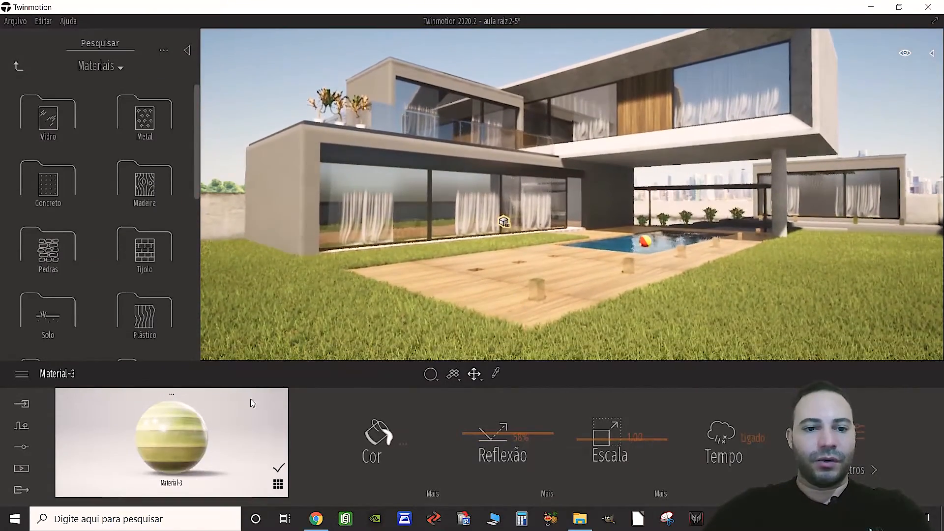
left_click(23, 447)
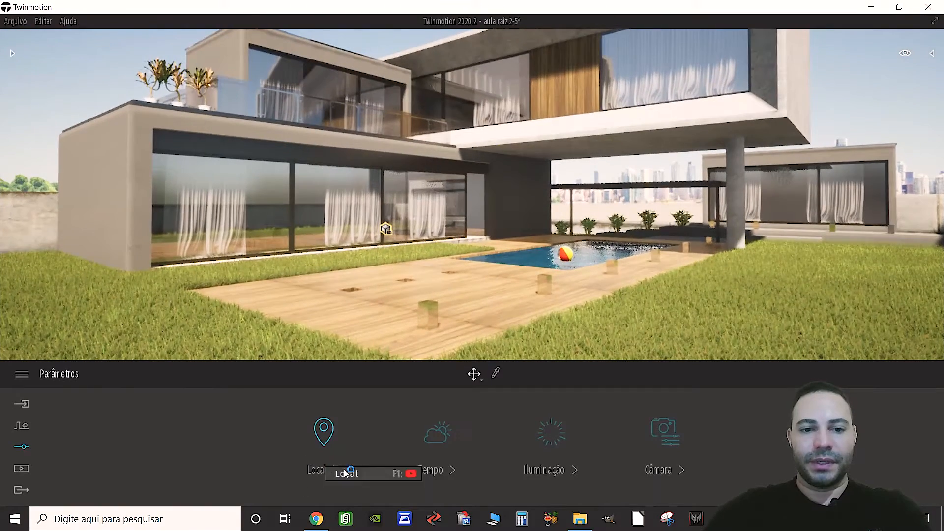
left_click(880, 439)
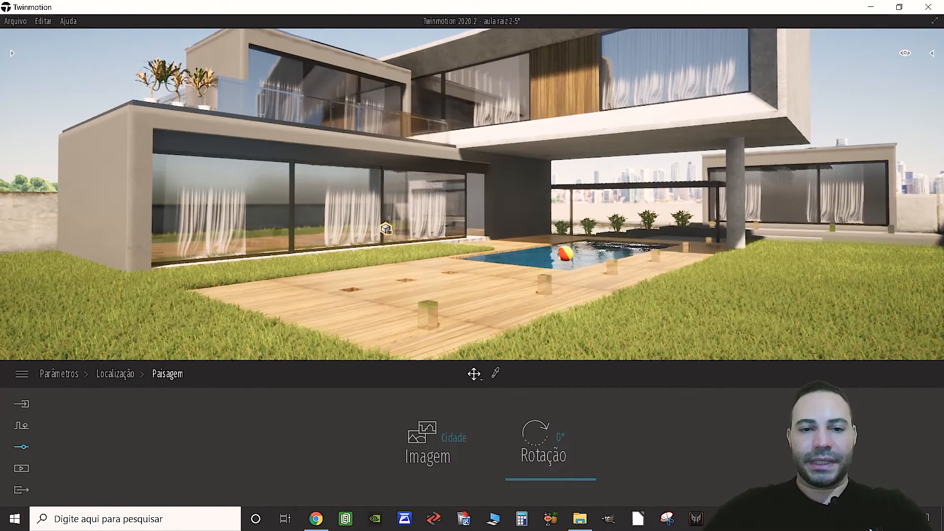
left_click(456, 439)
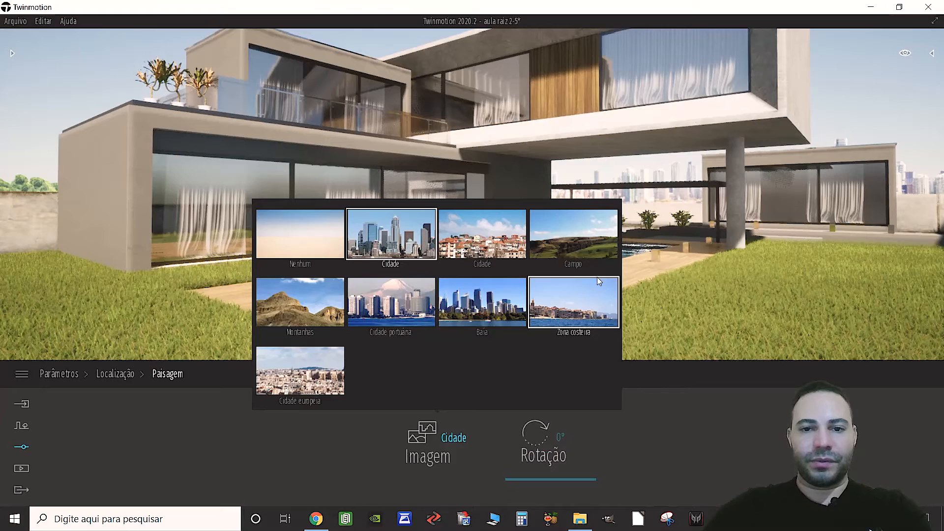
left_click(596, 250)
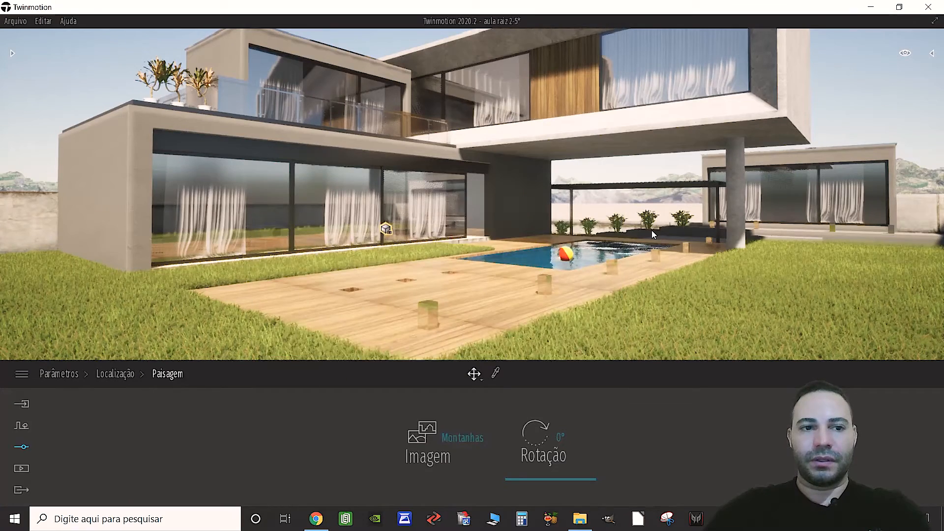
left_click(467, 440)
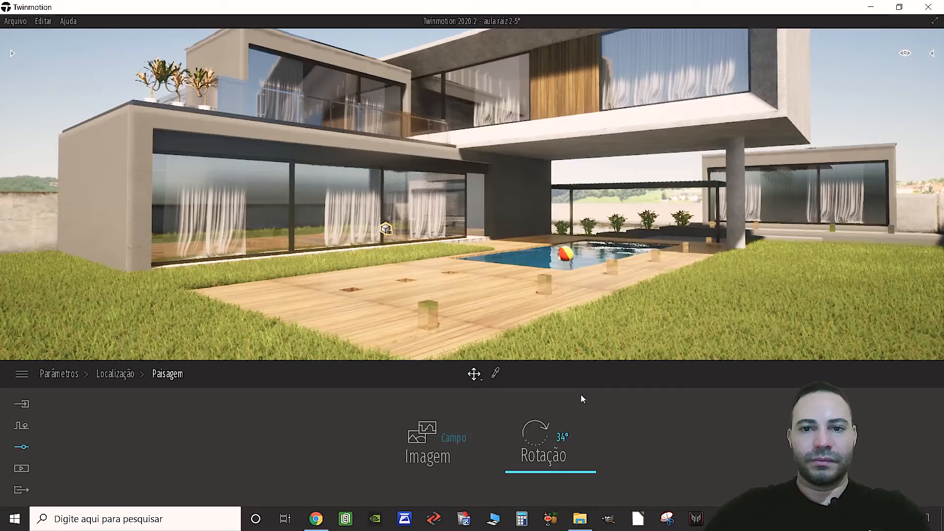
Review the house against the new countryside background, frame the whole pool facade and save the scene.
key("w")
right_click_drag(385, 229, 818, 238)
right_click_drag(472, 197, 846, 197)
key("w")
key("s")
key("s")
key("a")
right_click_drag(610, 322, 613, 279)
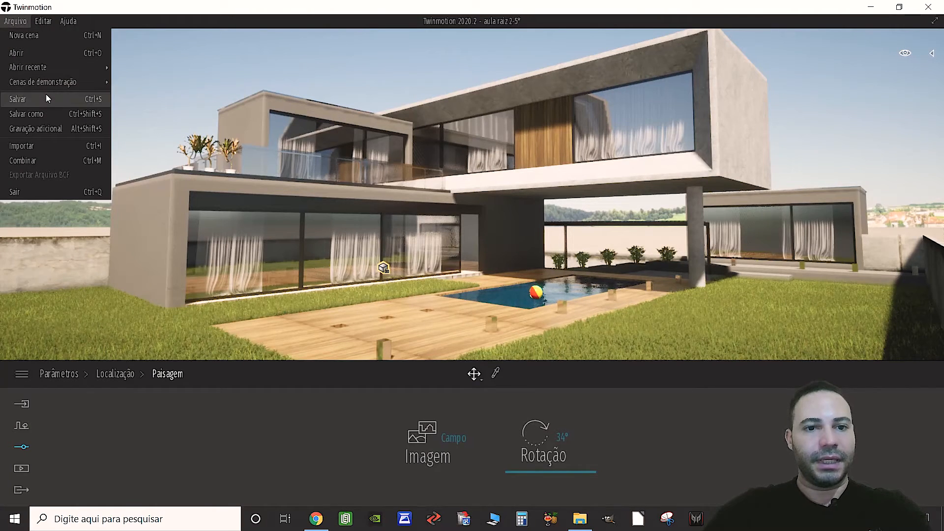
left_click(46, 96)
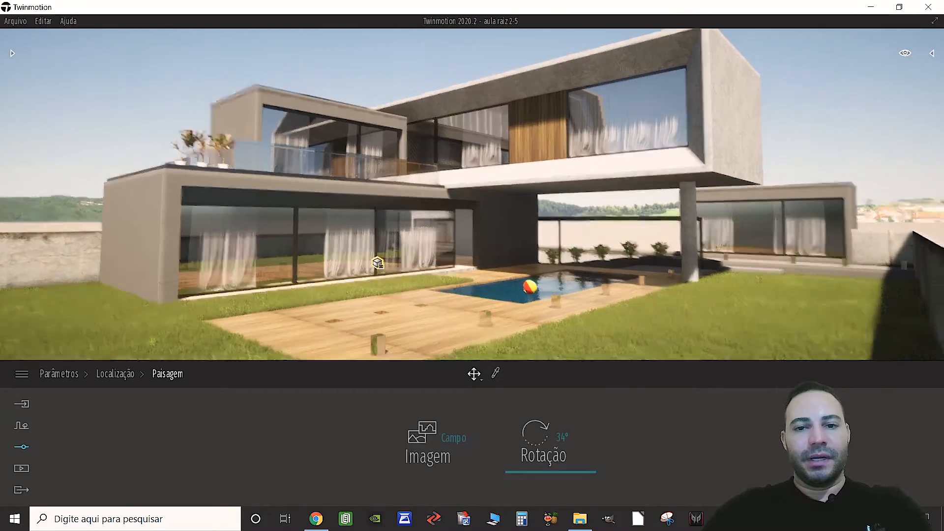
Inspect the pool terrace, the concrete column and the pergola beneath the cantilevered volume.
key("w")
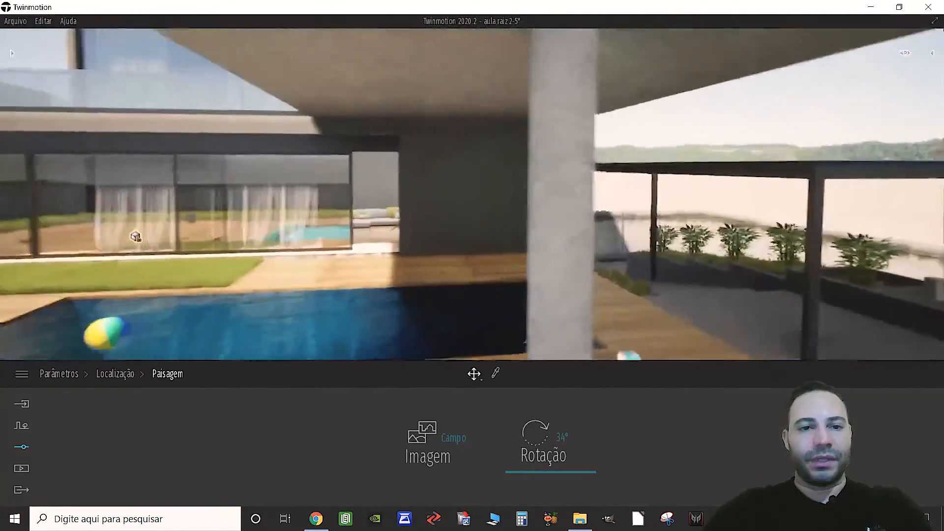
key("a")
mouse_move(135, 237)
right_mouse_down()
mouse_move(116, 247)
mouse_move(444, 245)
mouse_move(382, 259)
mouse_move(379, 221)
mouse_move(513, 285)
mouse_move(403, 275)
mouse_move(492, 275)
right_mouse_up()
key("s")
key("s")
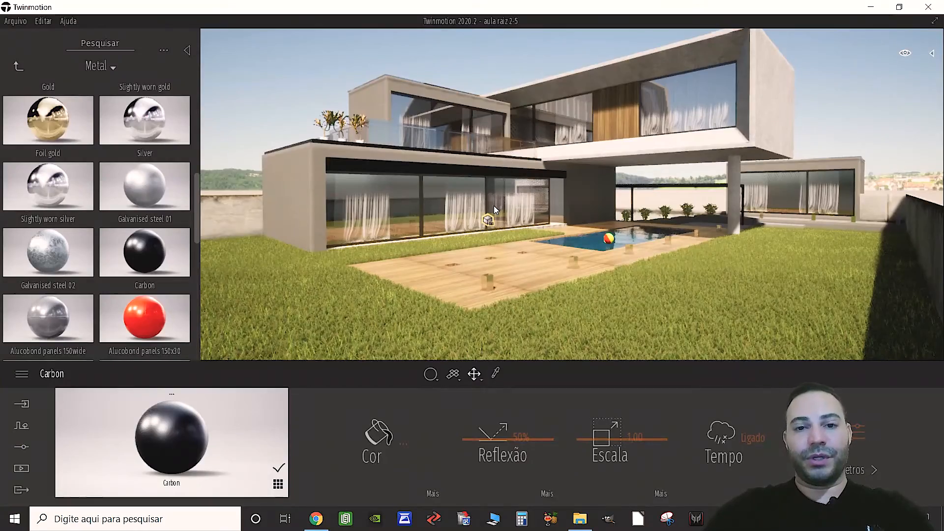
Review the materials of the whole pool facade from the lawn at several heights, angles and distances.
mouse_move(494, 206)
right_mouse_down()
mouse_move(521, 191)
mouse_move(502, 193)
right_mouse_up()
key("e")
key("q")
key("e")
middle_click_drag(499, 202, 497, 180)
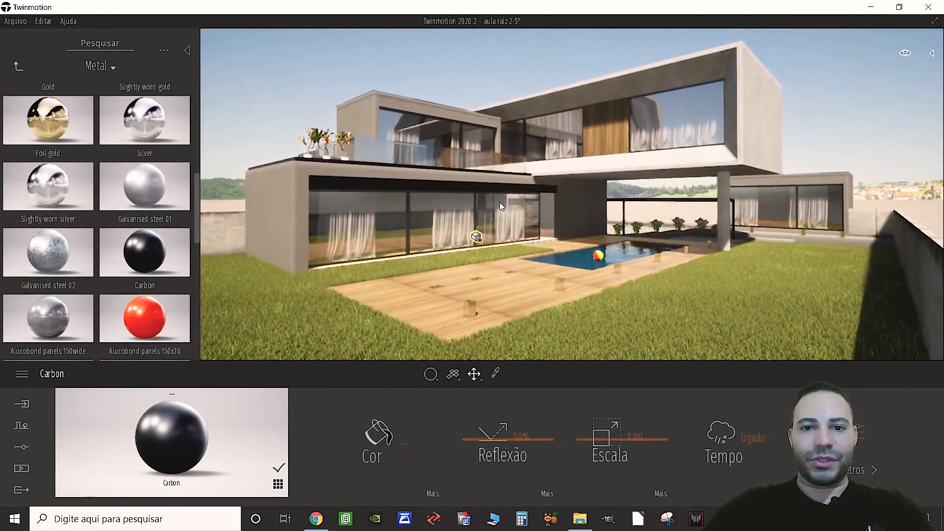
right_click_drag(305, 304, 296, 295)
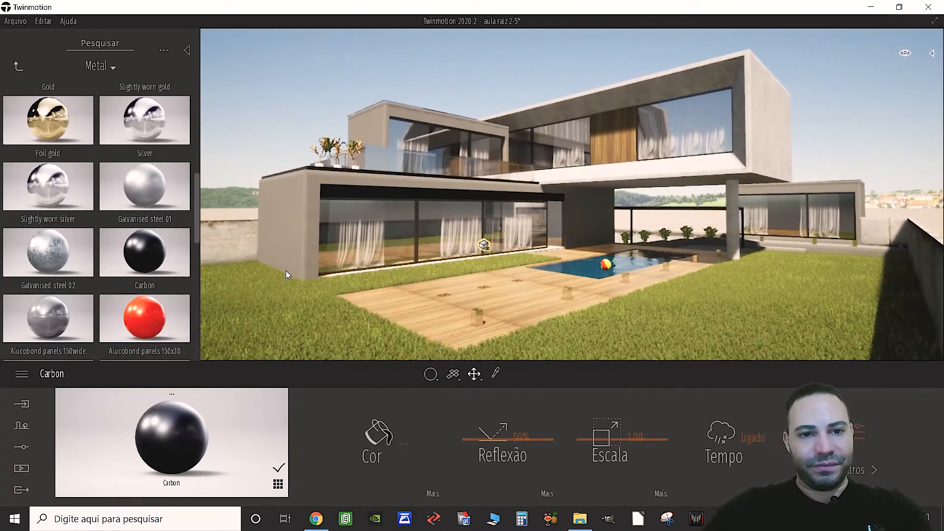
scroll(477, 225, "up", 2)
middle_click_drag(477, 225, 494, 229)
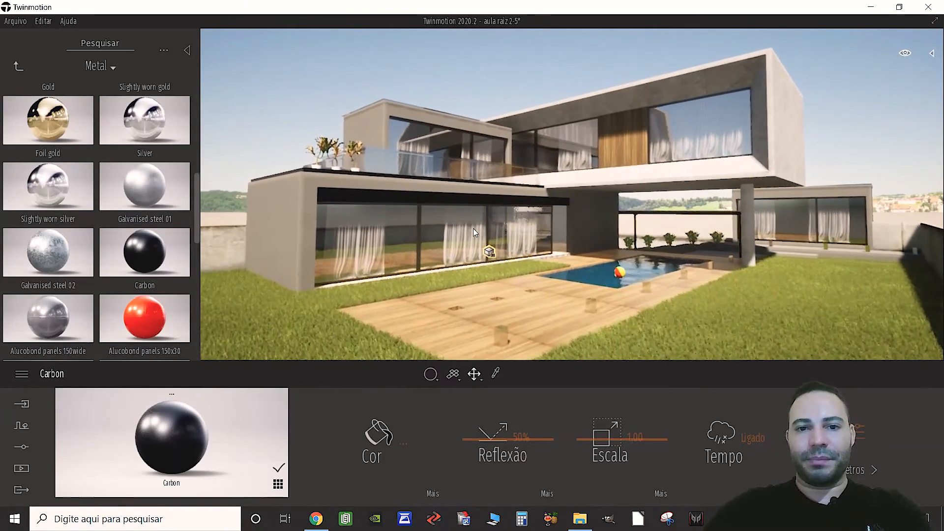
mouse_move(419, 258)
middle_mouse_down()
mouse_move(384, 255)
mouse_move(417, 256)
middle_mouse_up()
right_click_drag(846, 250, 890, 241)
key("w")
key("s")
key("w")
right_click_drag(639, 185, 573, 194)
key("s")
key("q")
key("s")
key("q")
key("w")
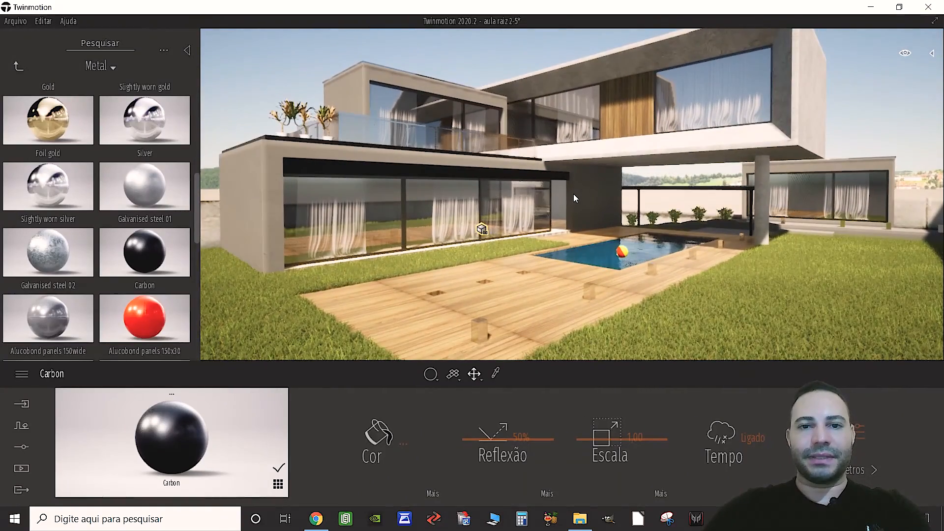